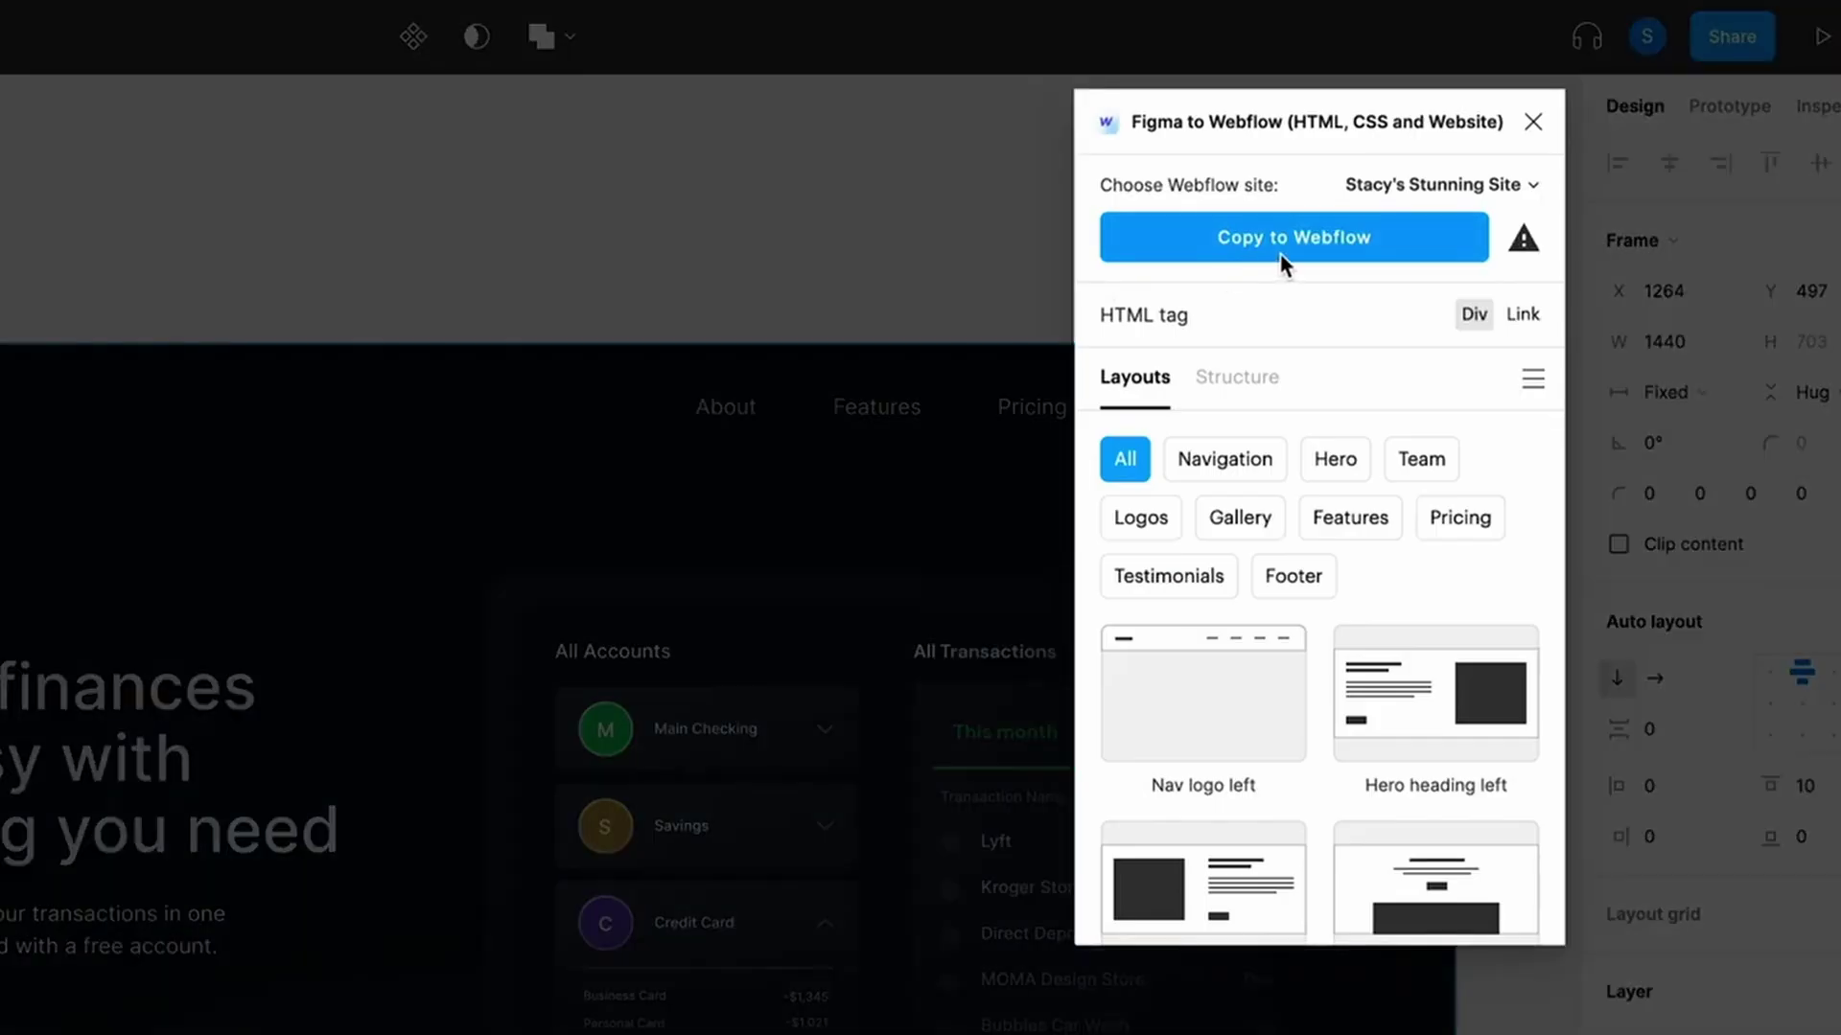
Transfer the Pocket landing-page frame from Figma into the blank Webflow page and view it at the tablet breakpoint
left_click(1280, 253)
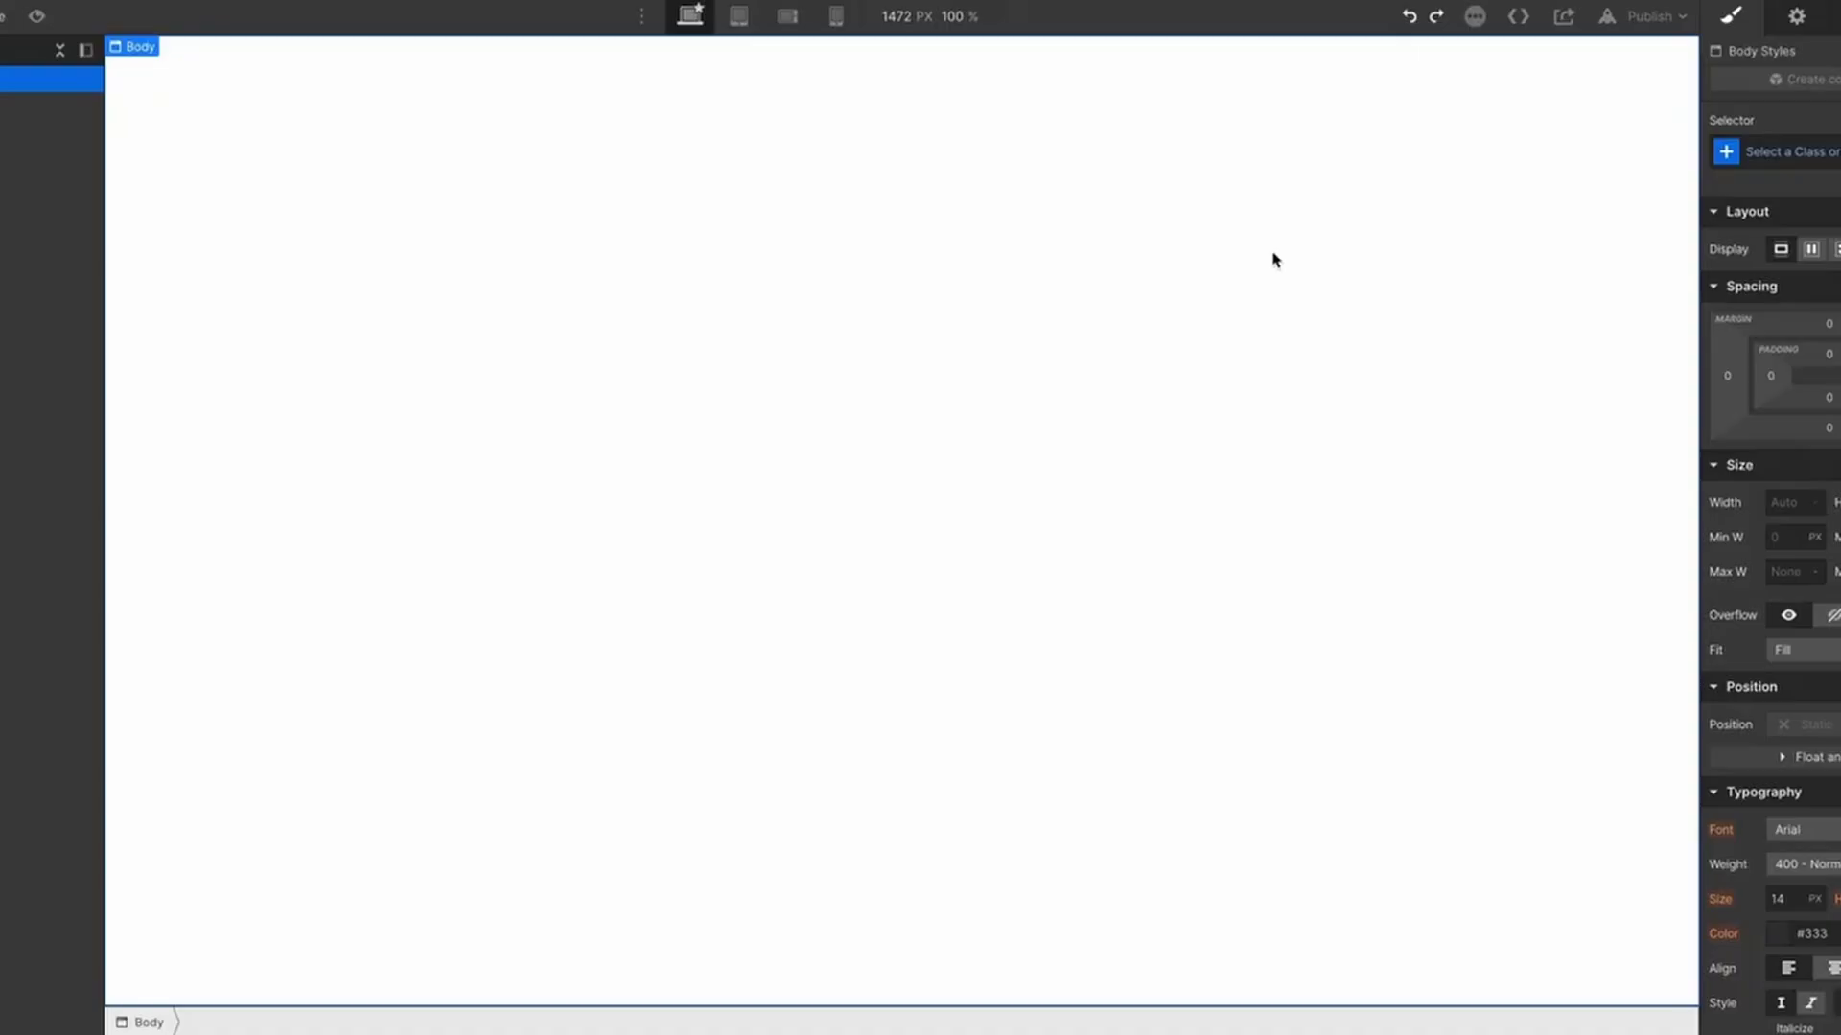
key("ctrl+v")
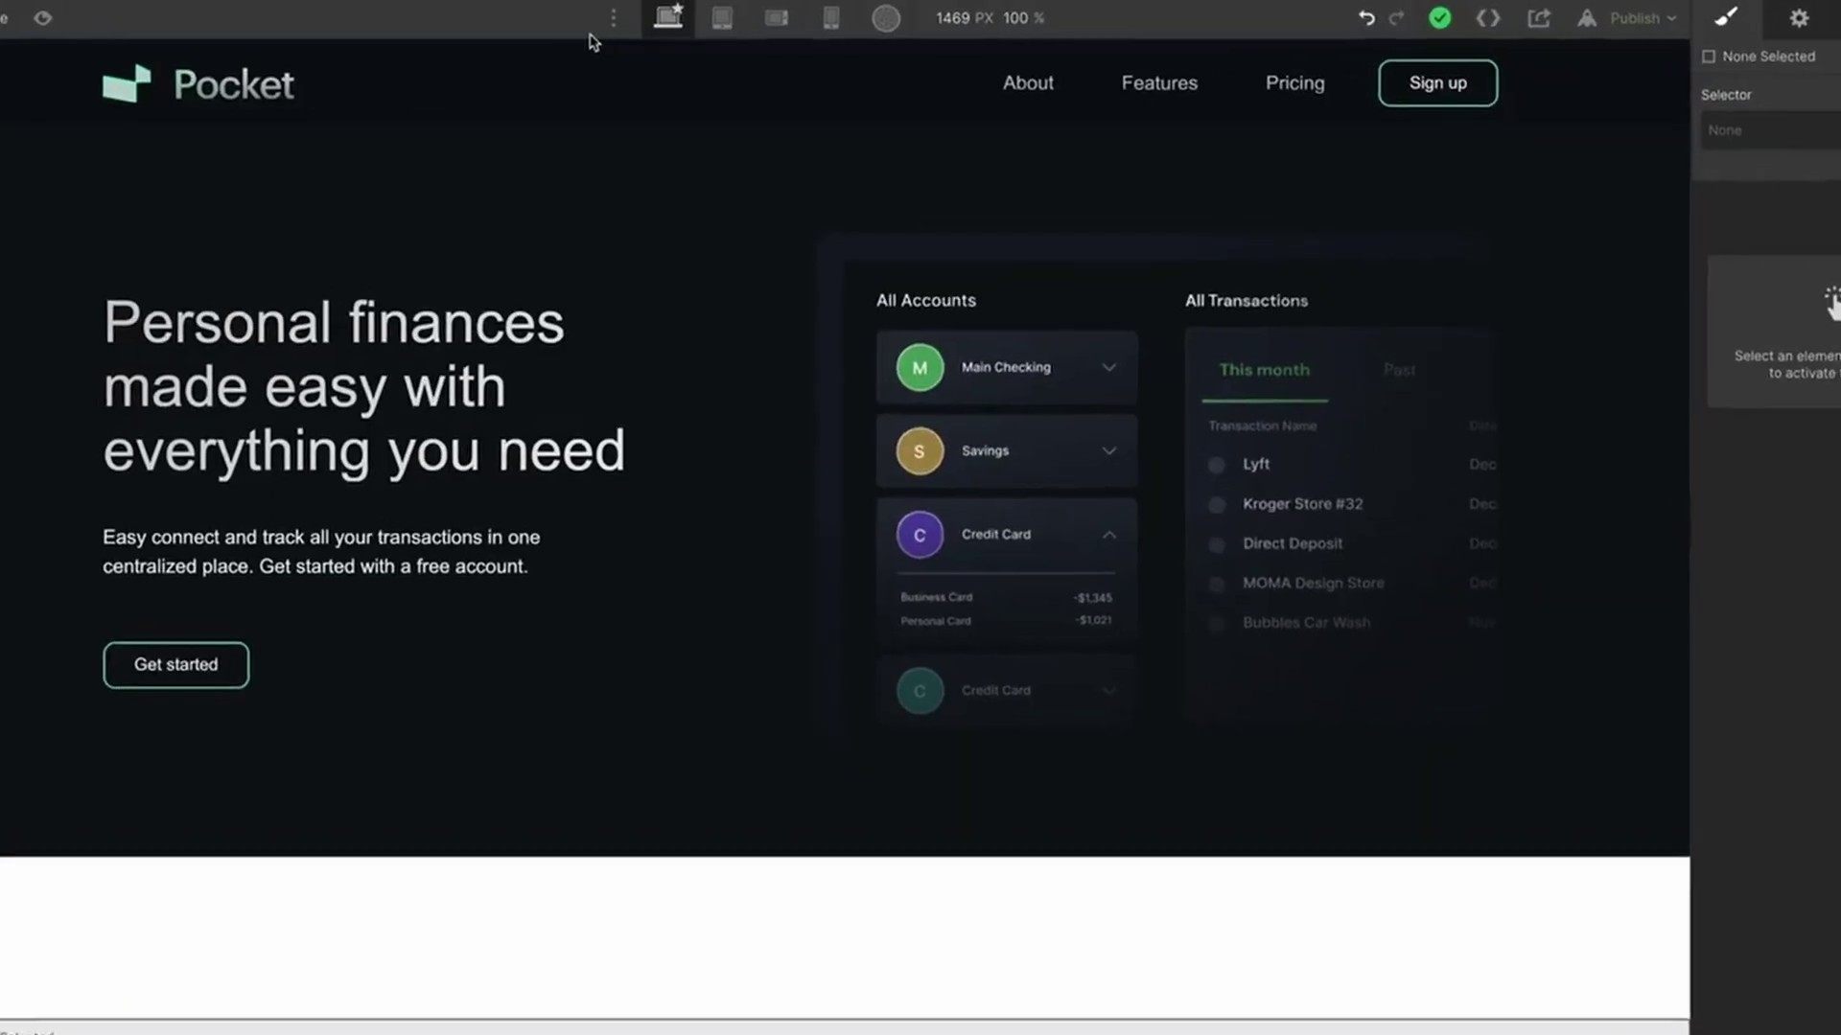
left_click(731, 33)
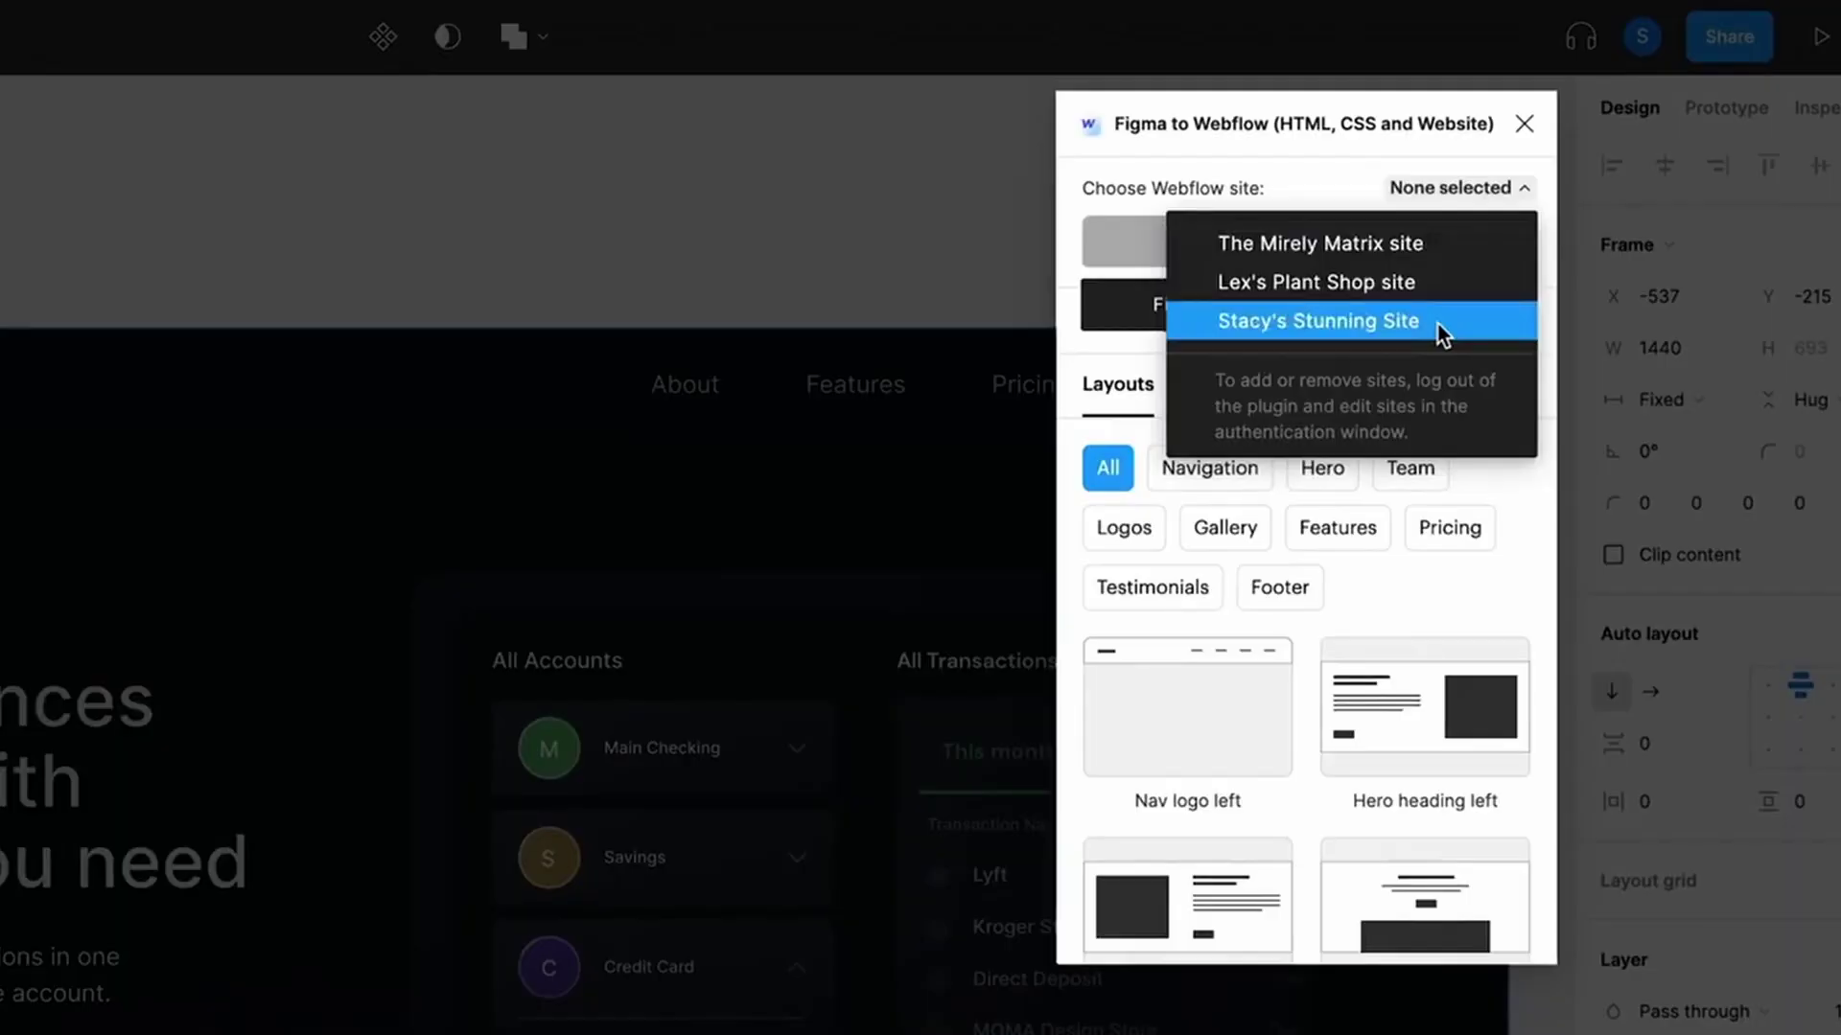
Choose Stacy's Stunning Site as the plugin's target, copy the frame to Webflow and paste it into the page's Body
left_click(1434, 322)
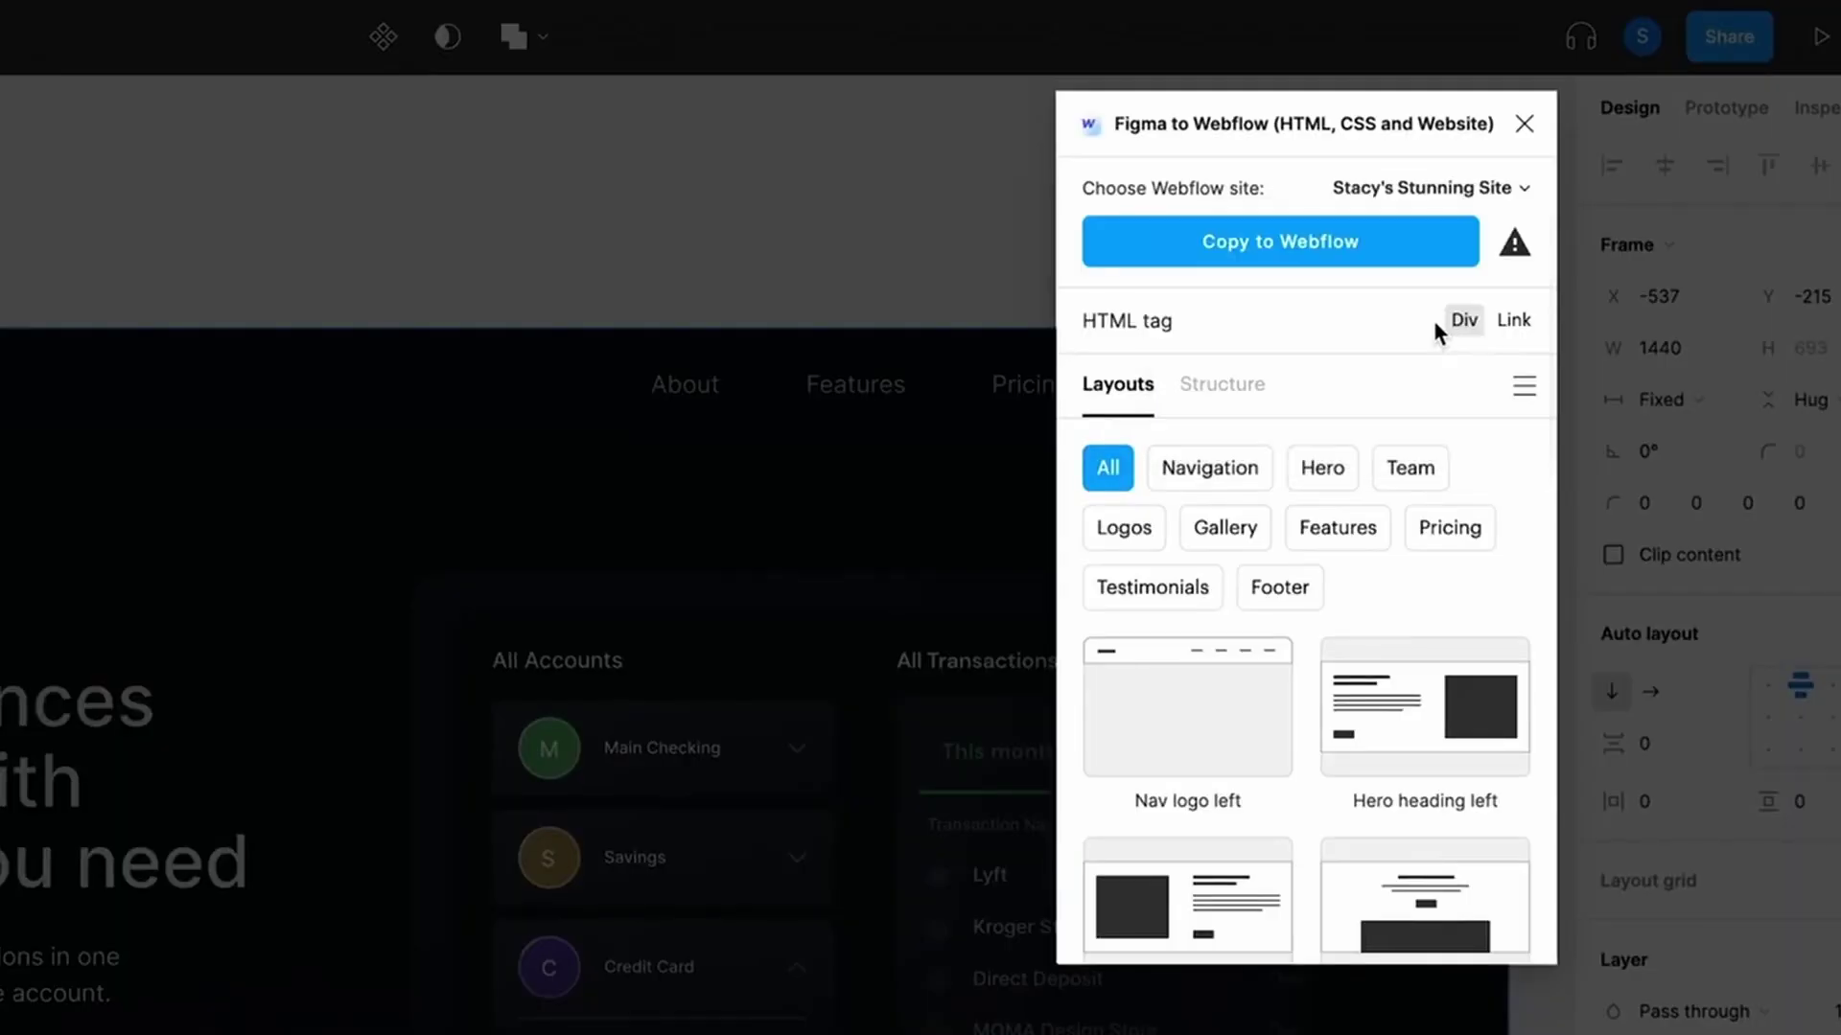
left_click(1288, 262)
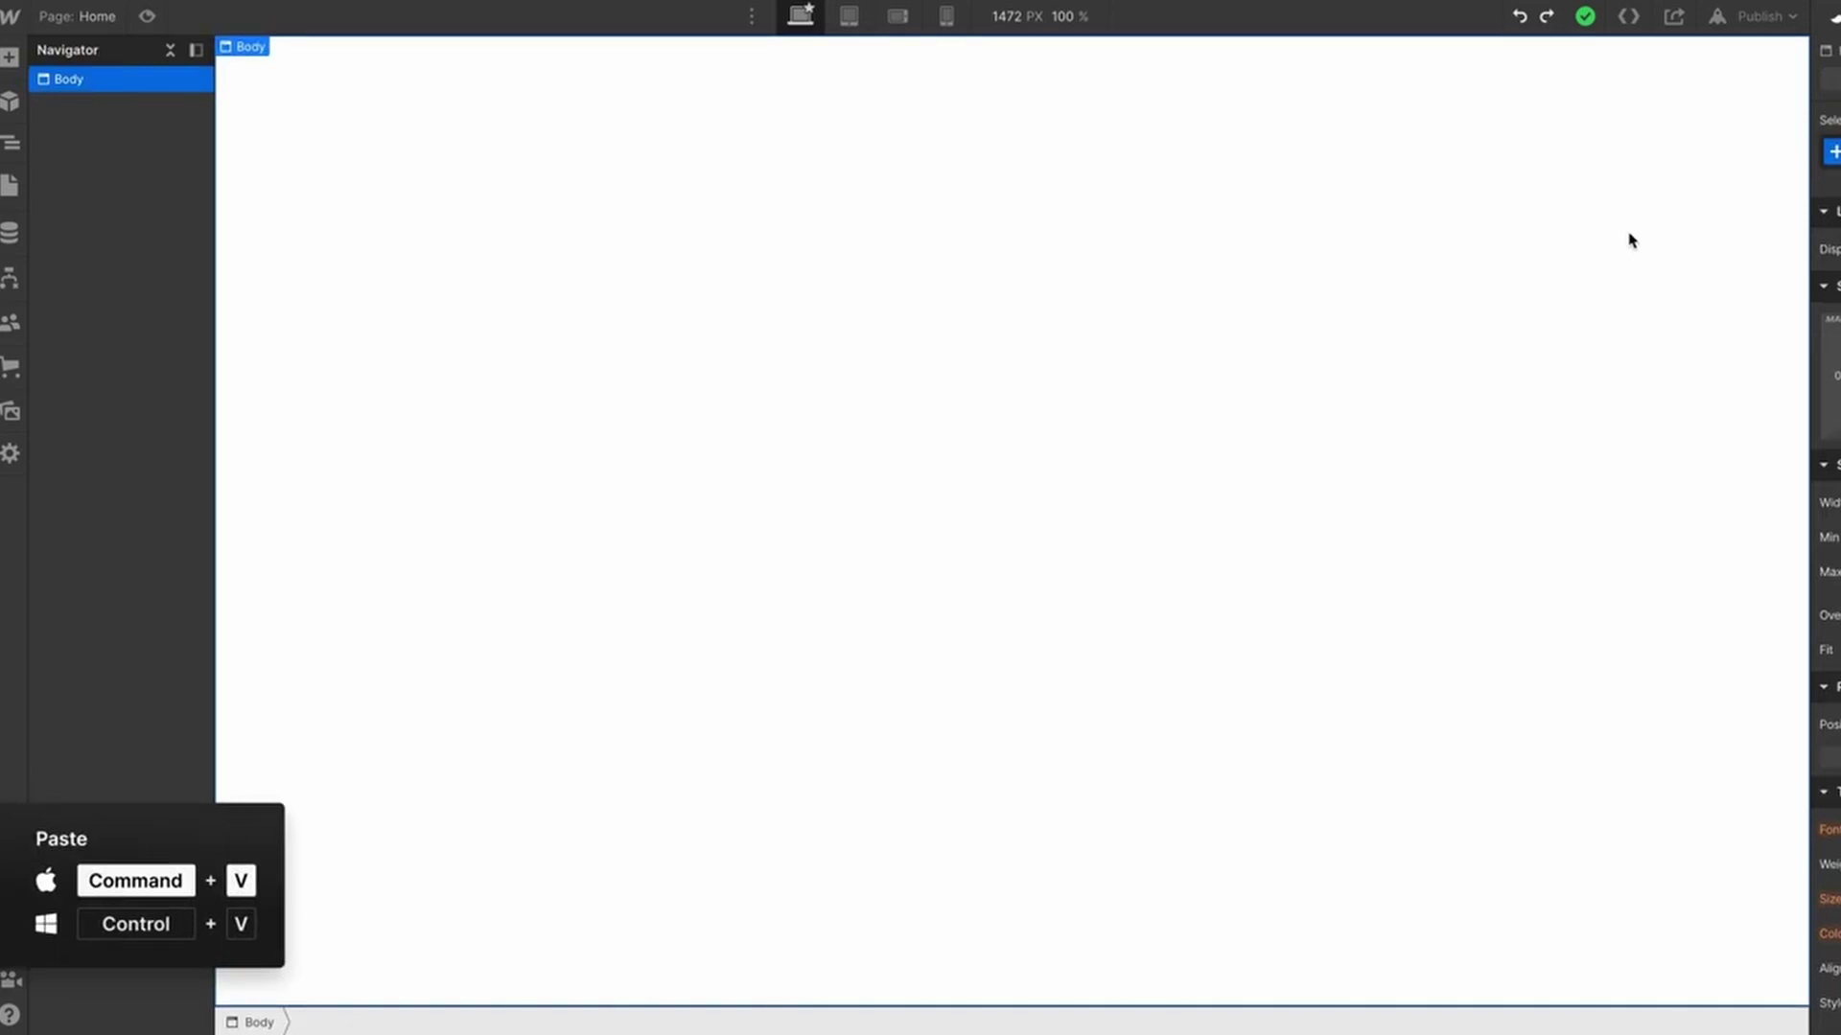
key("super+v")
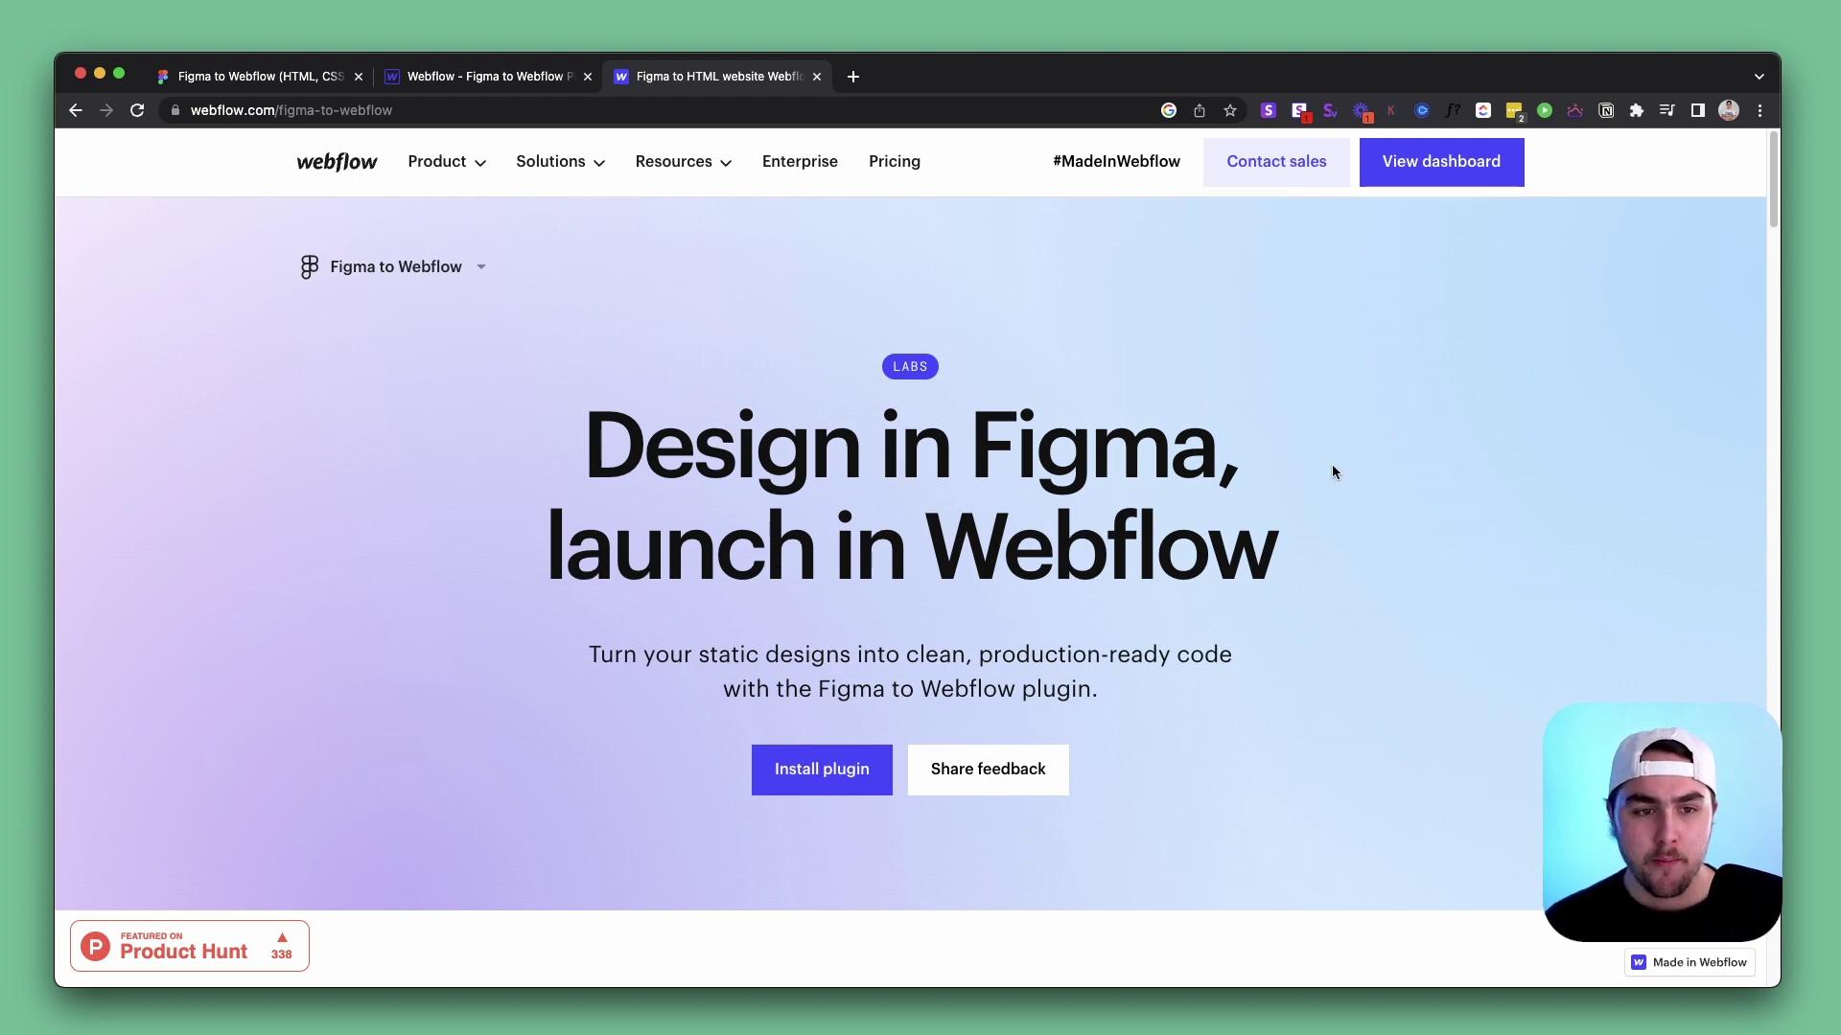
Switch to the Figma design file and examine the Body frame's nav, section-home-header and section-home-about layers
left_click(249, 85)
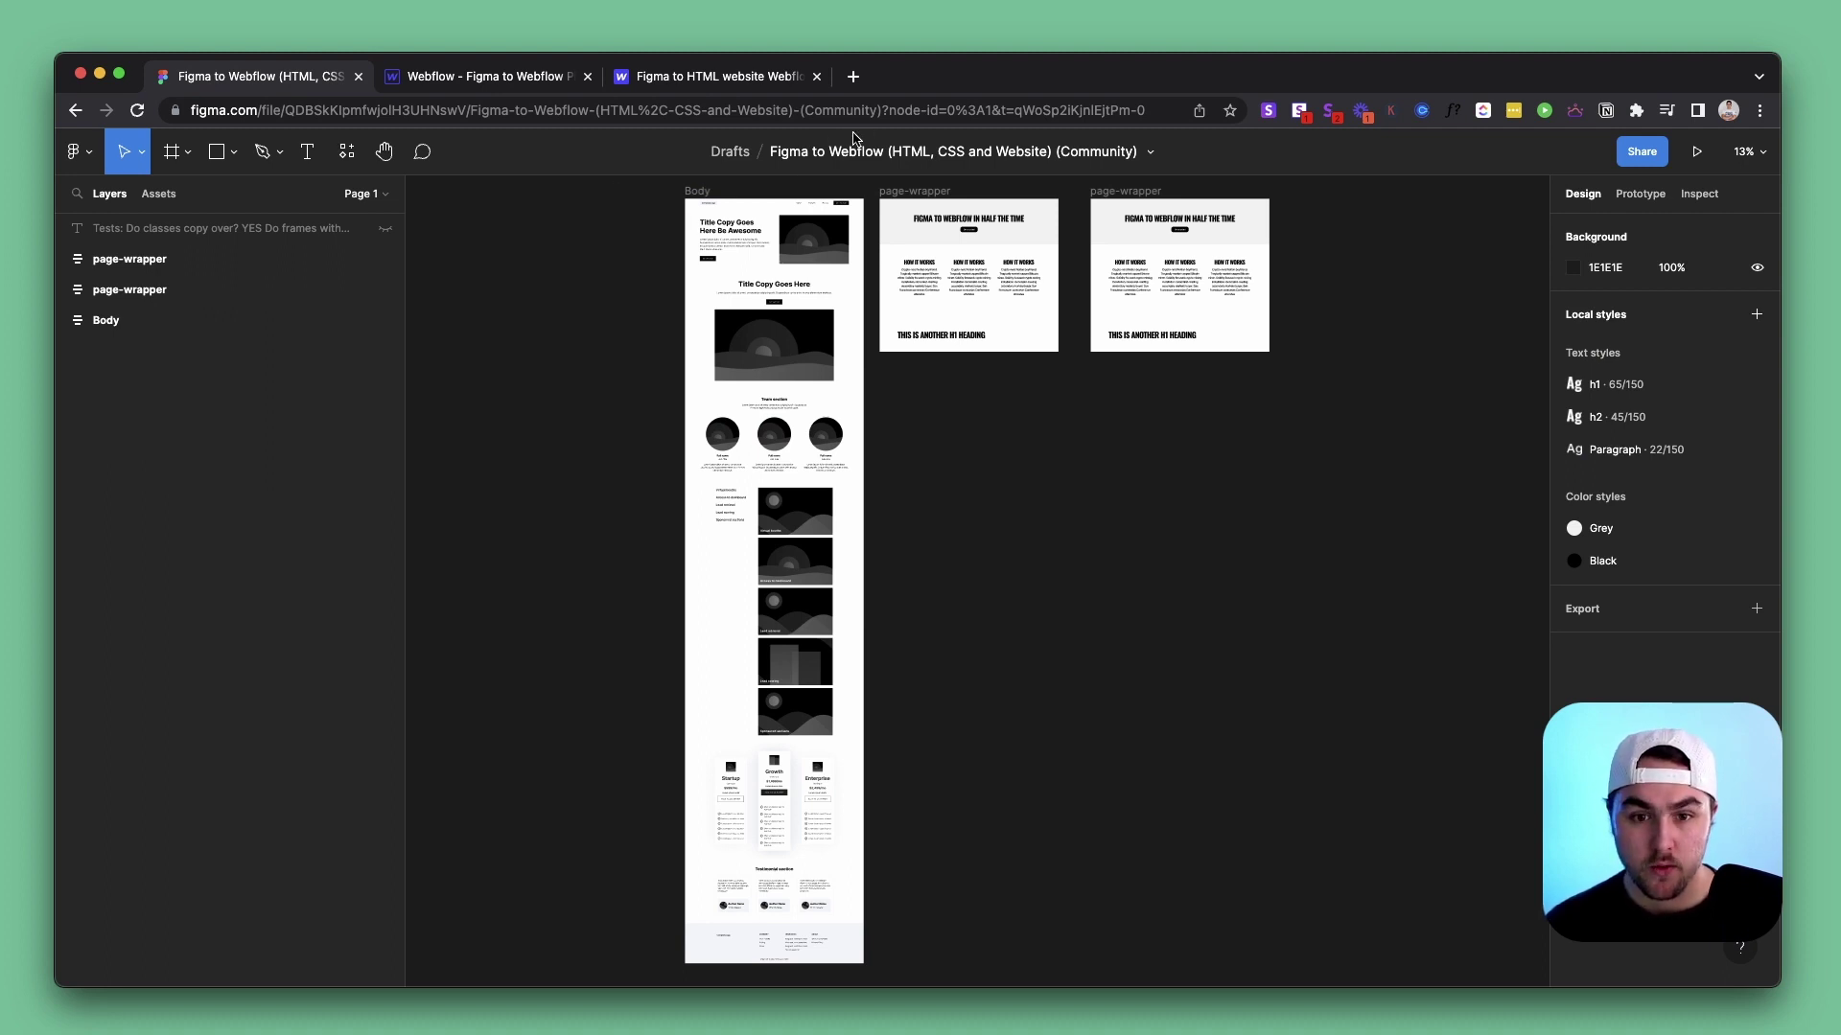
scroll(749, 226, "up", 1)
scroll(749, 226, "up", 1)
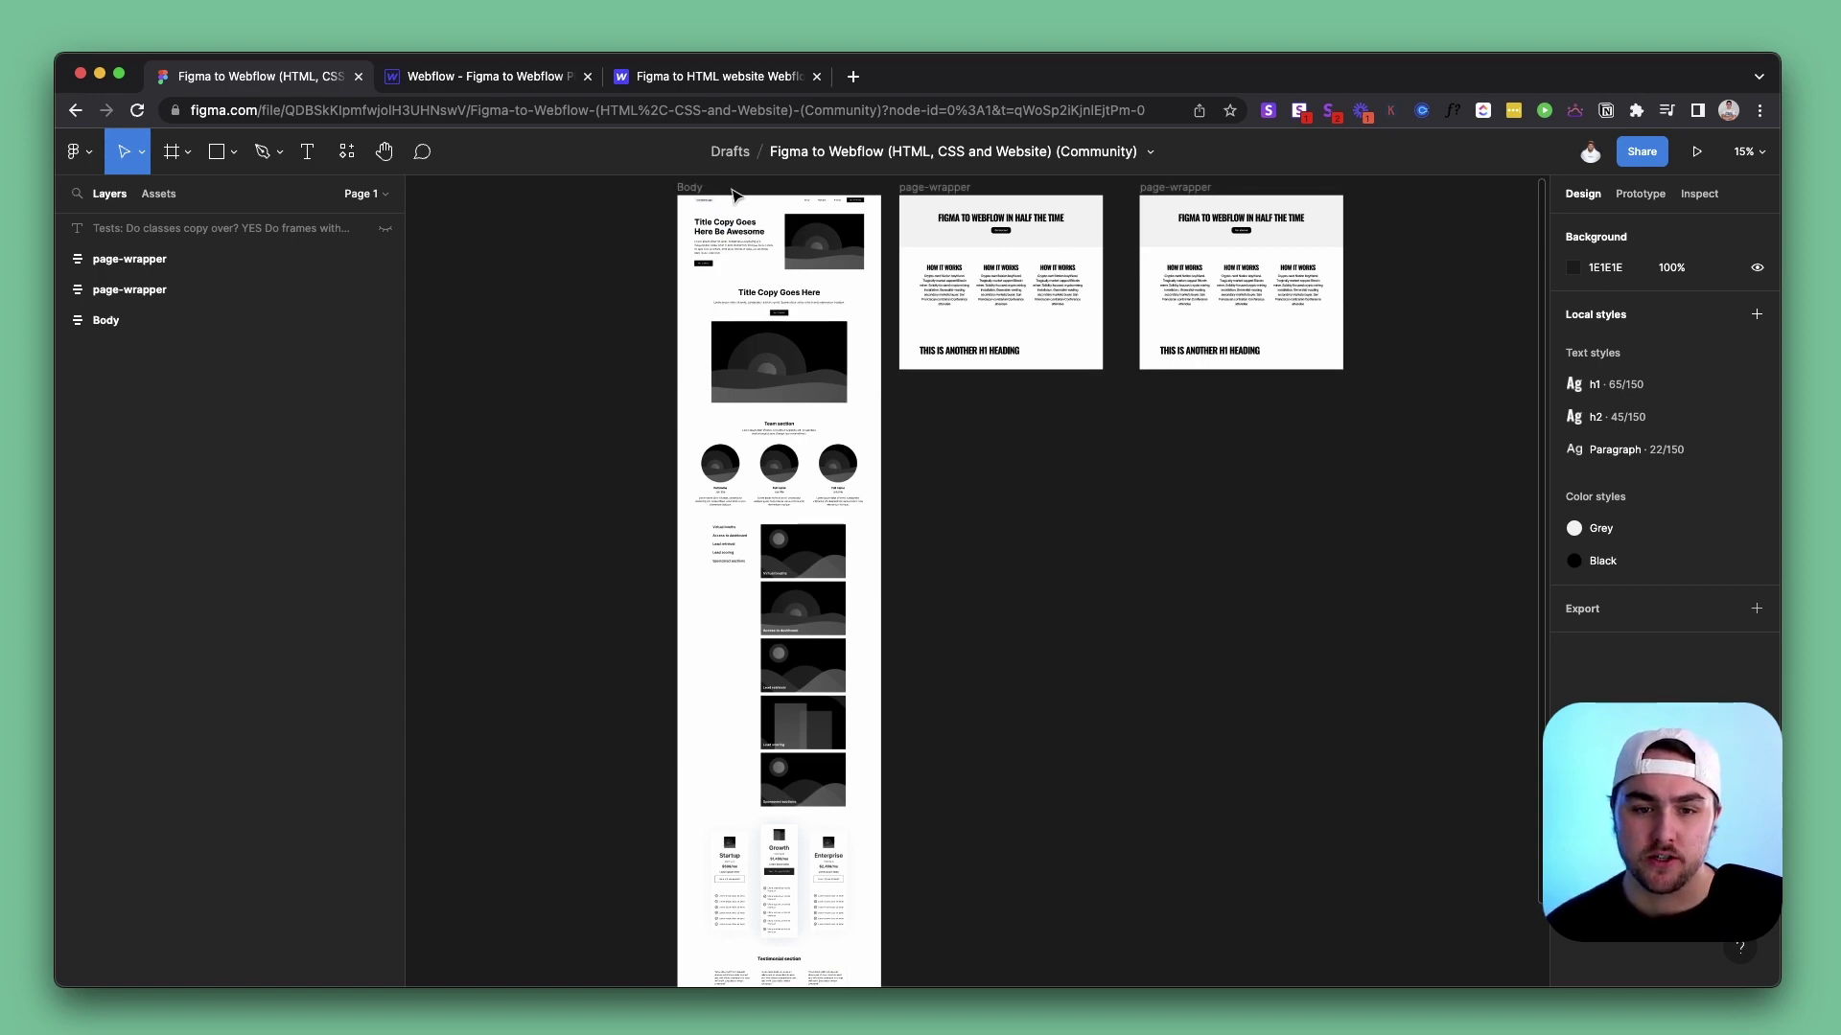
scroll(752, 195, "up", 5)
scroll(753, 195, "up", 1)
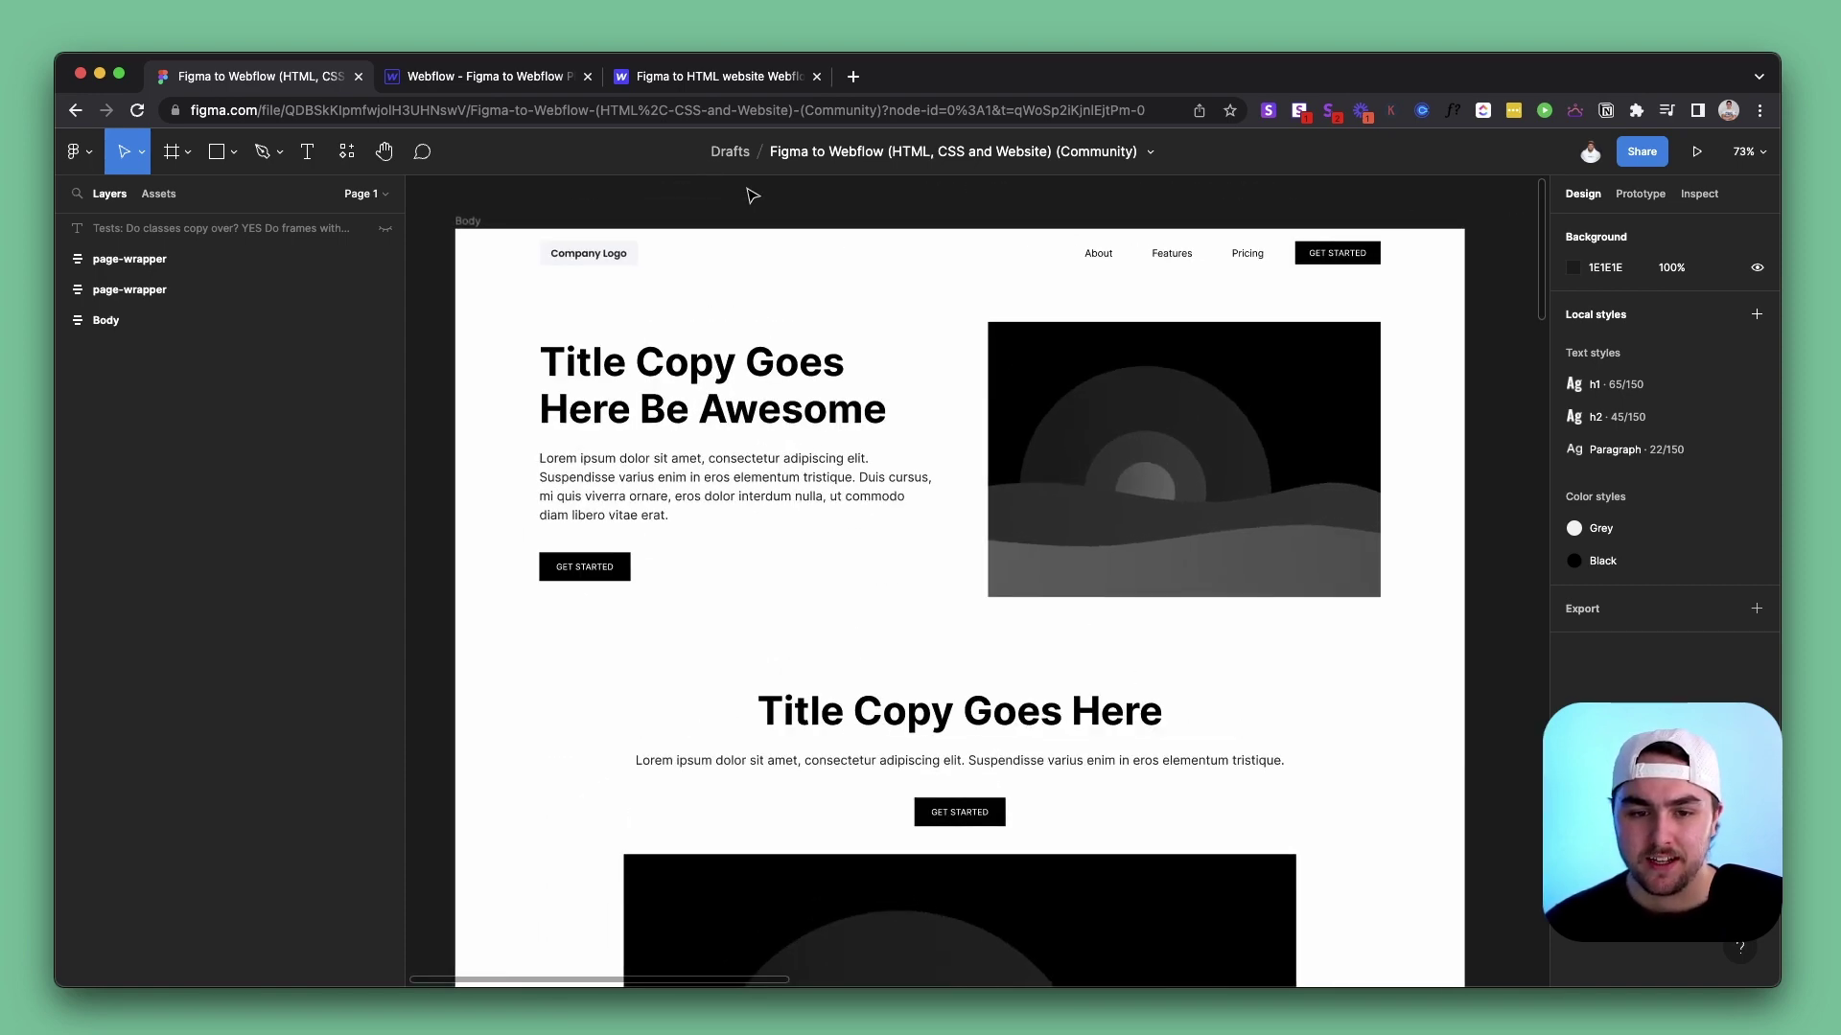
left_click(464, 222)
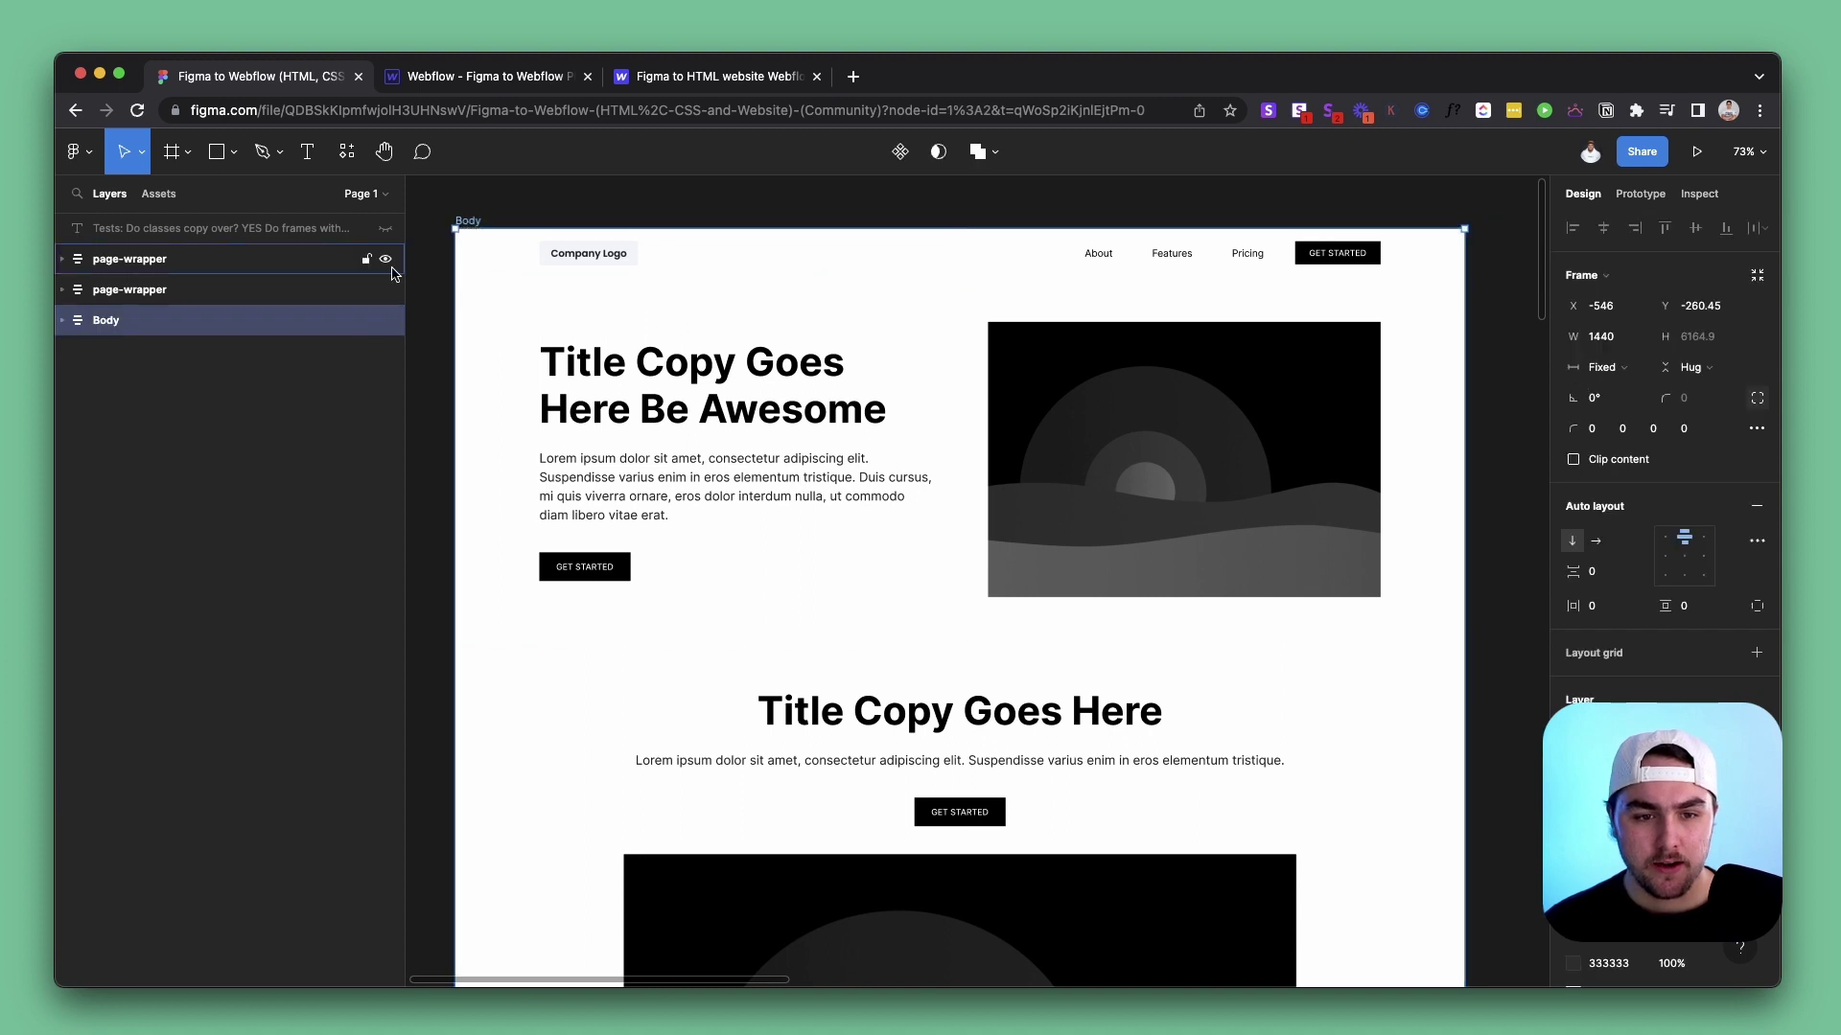
left_click(62, 320)
left_click(121, 355)
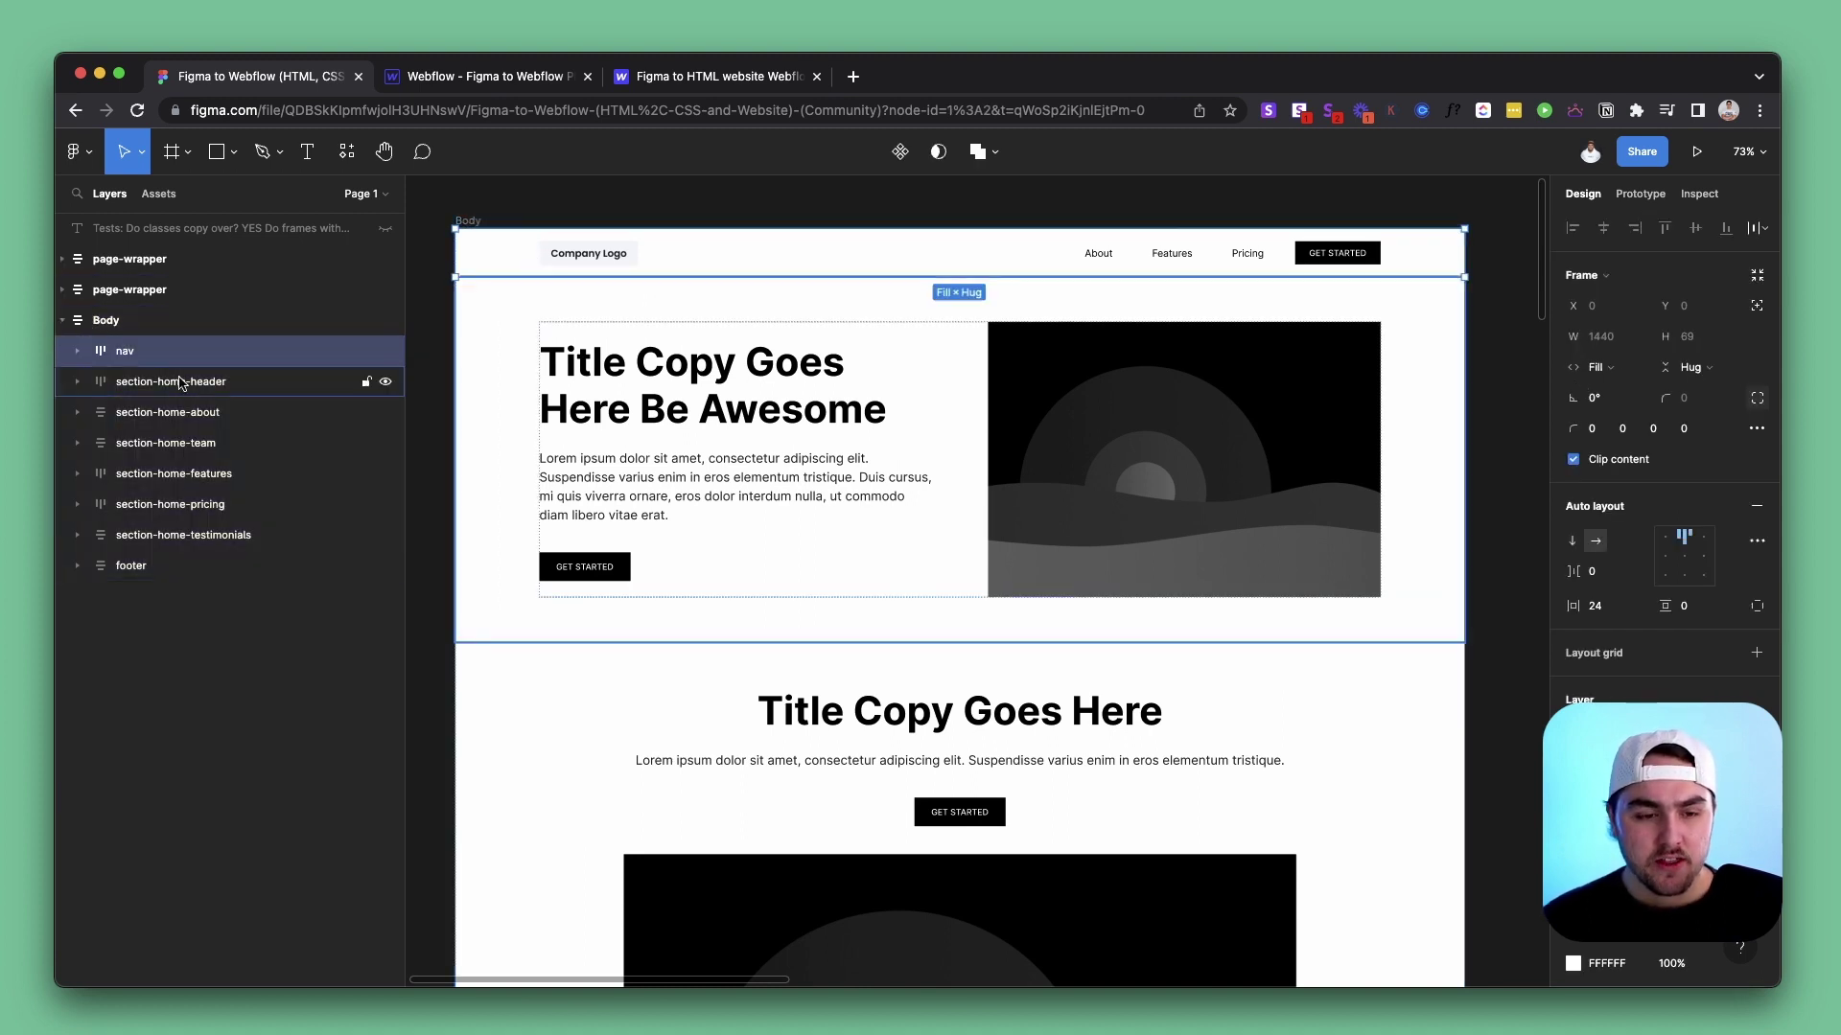
left_click(186, 387)
left_click(178, 414)
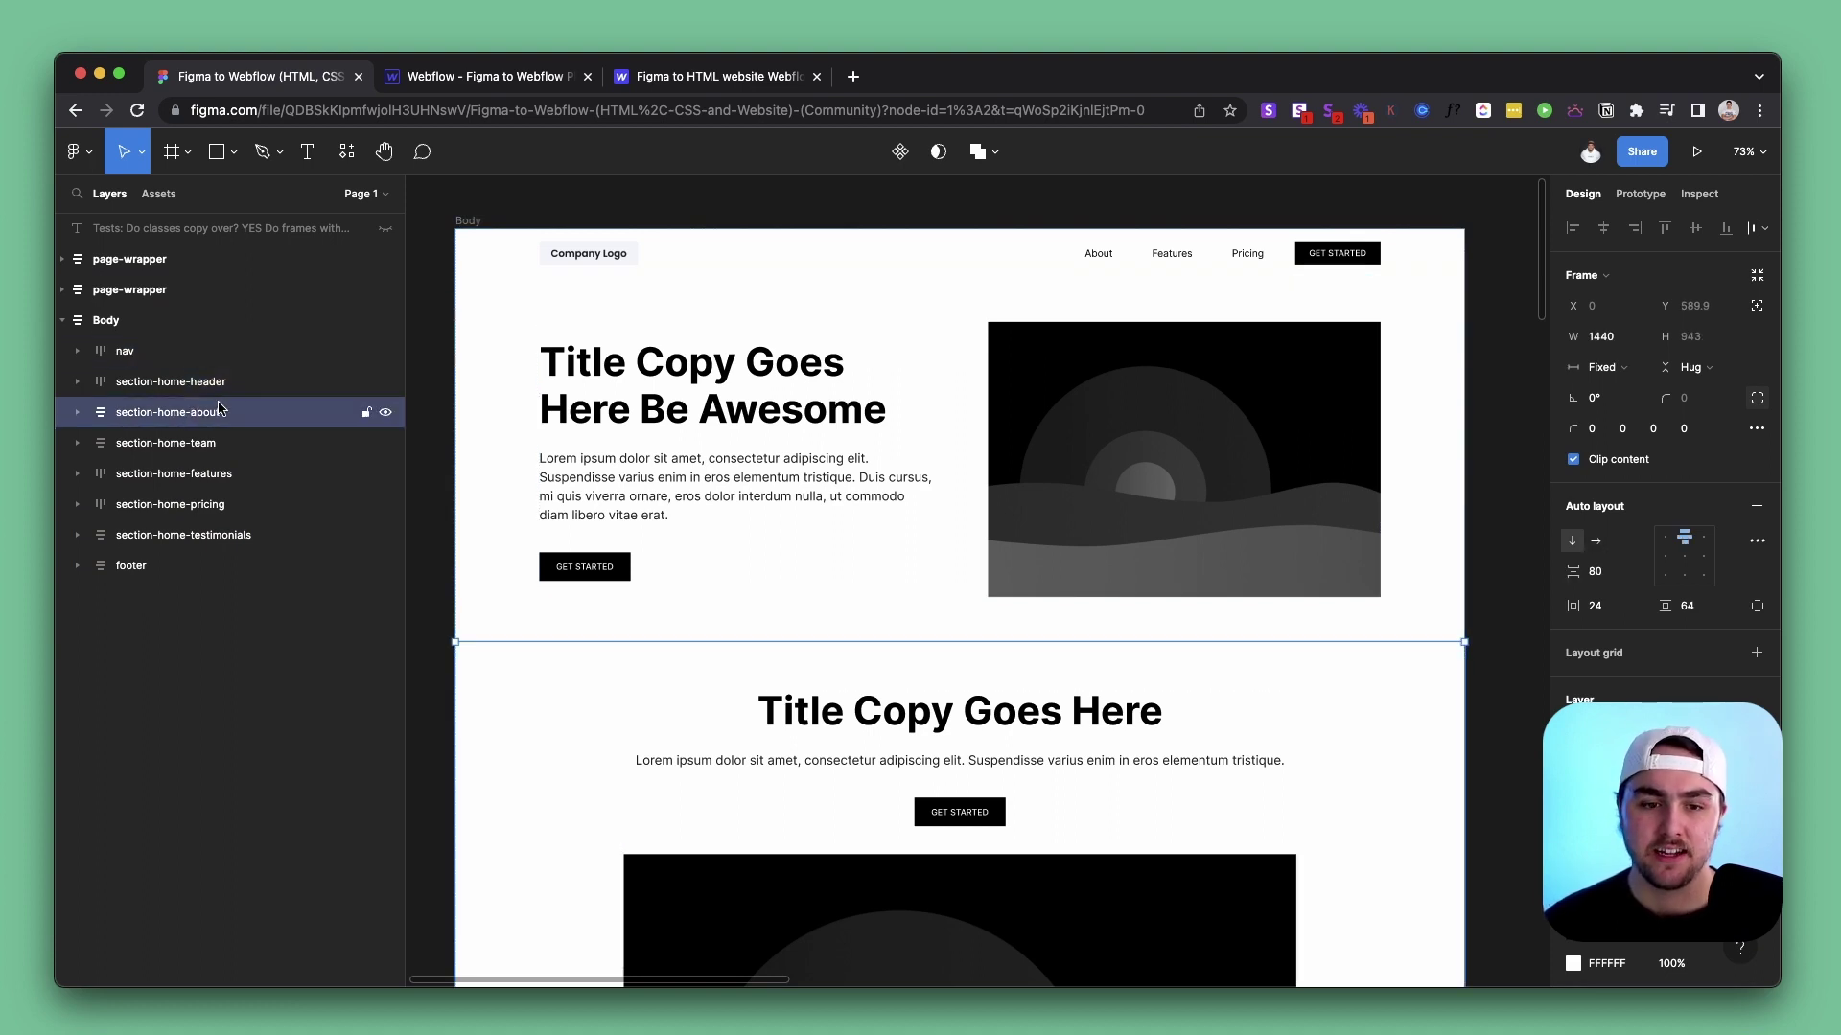
Run the Figma to Webflow plugin on the Body frame's section-home-header and copy that section to Webflow
left_click(152, 385)
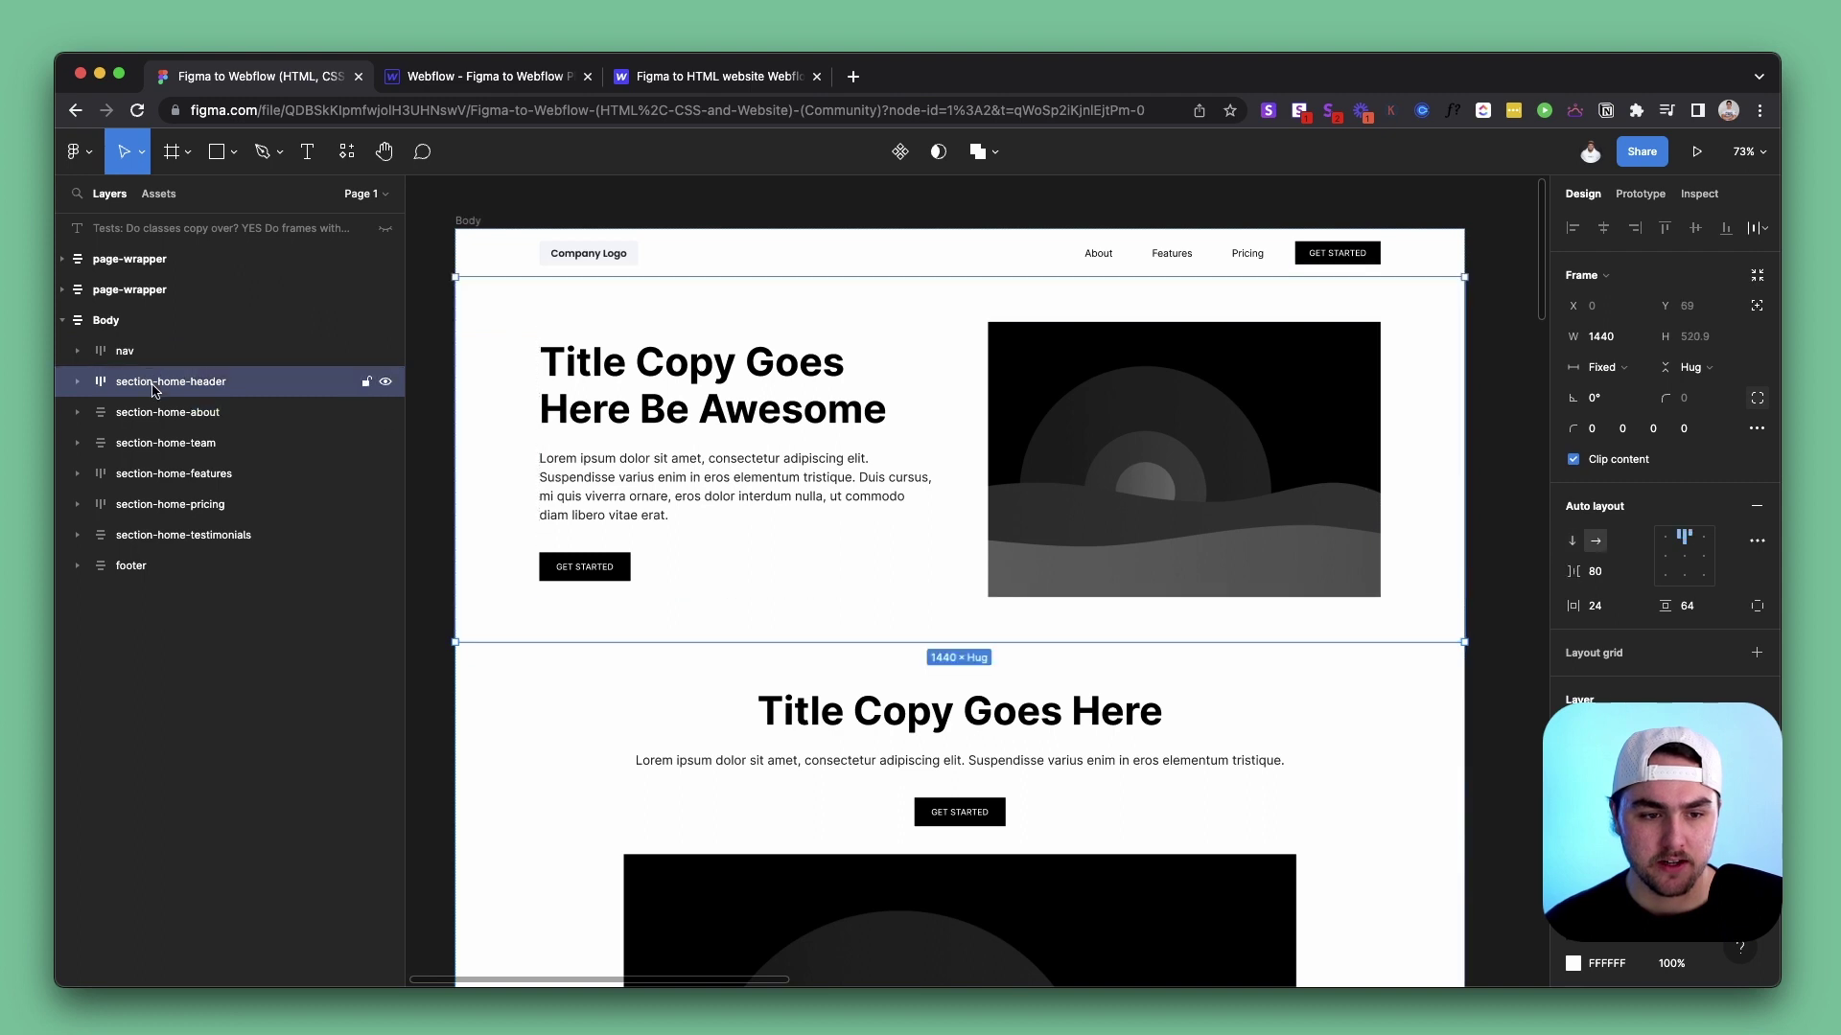
right_click(1158, 308)
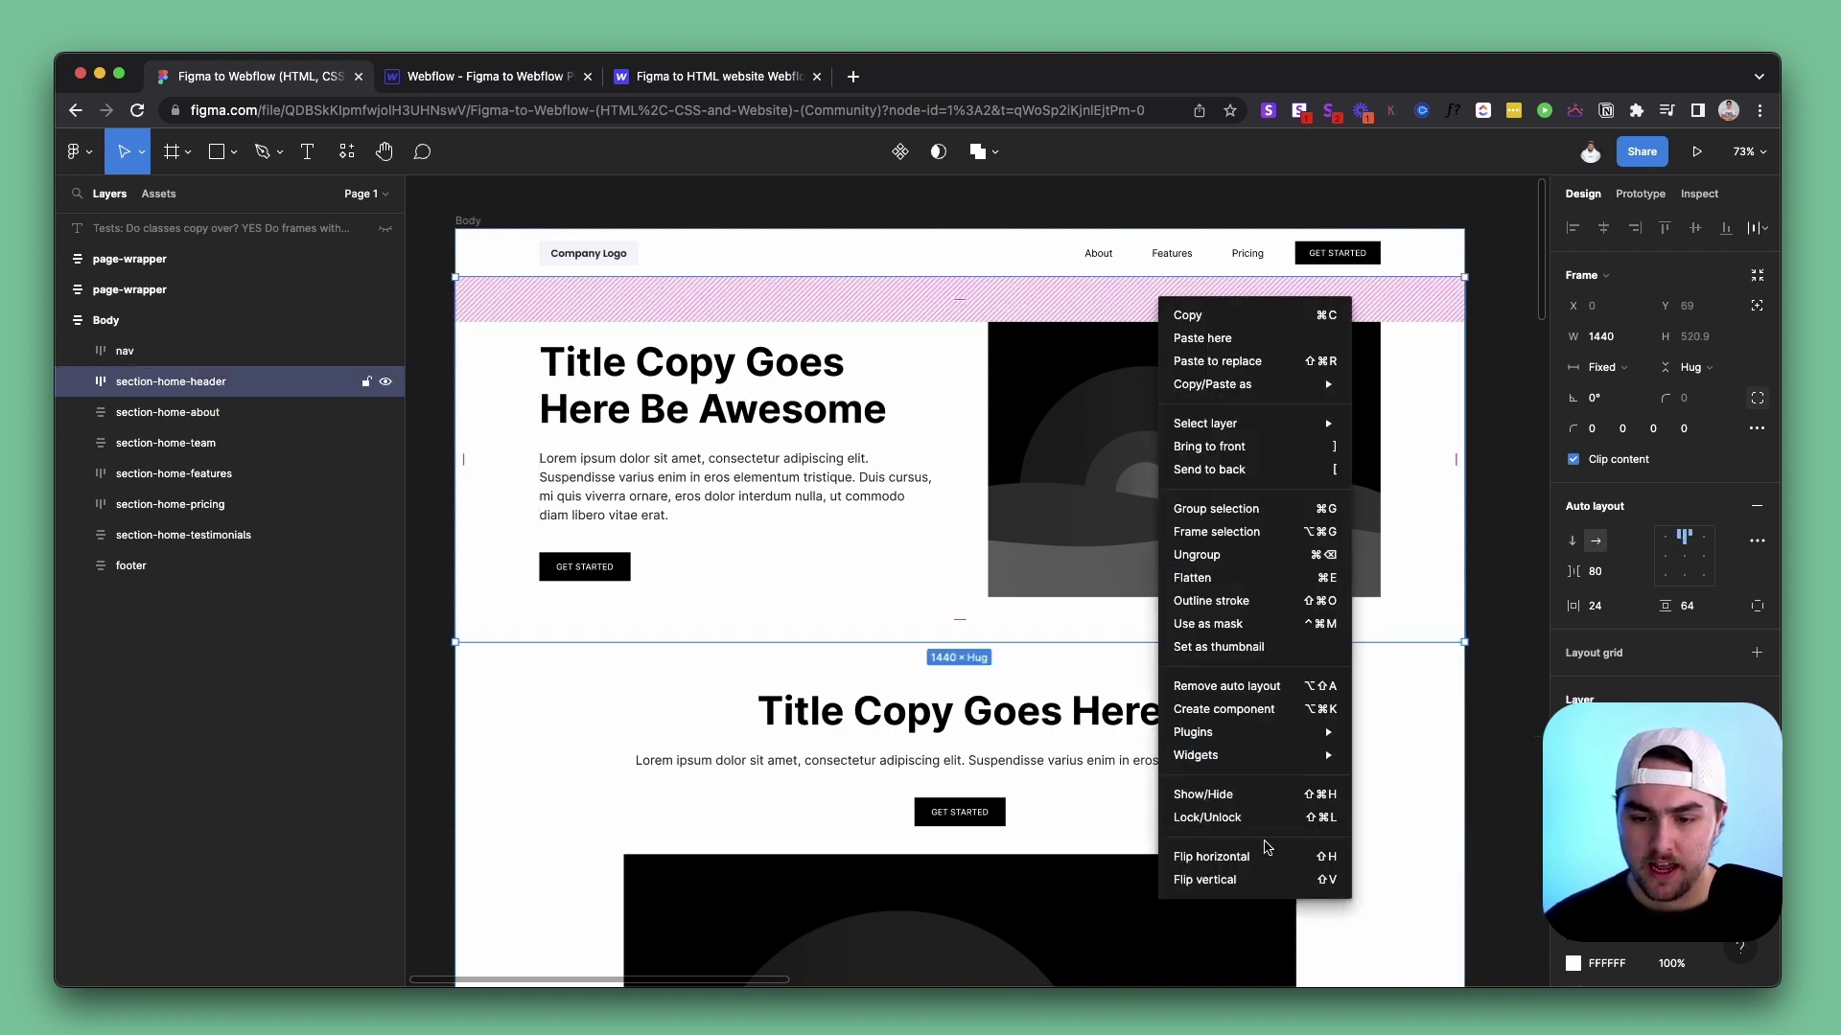
mouse_move(1262, 764)
left_click(1386, 755)
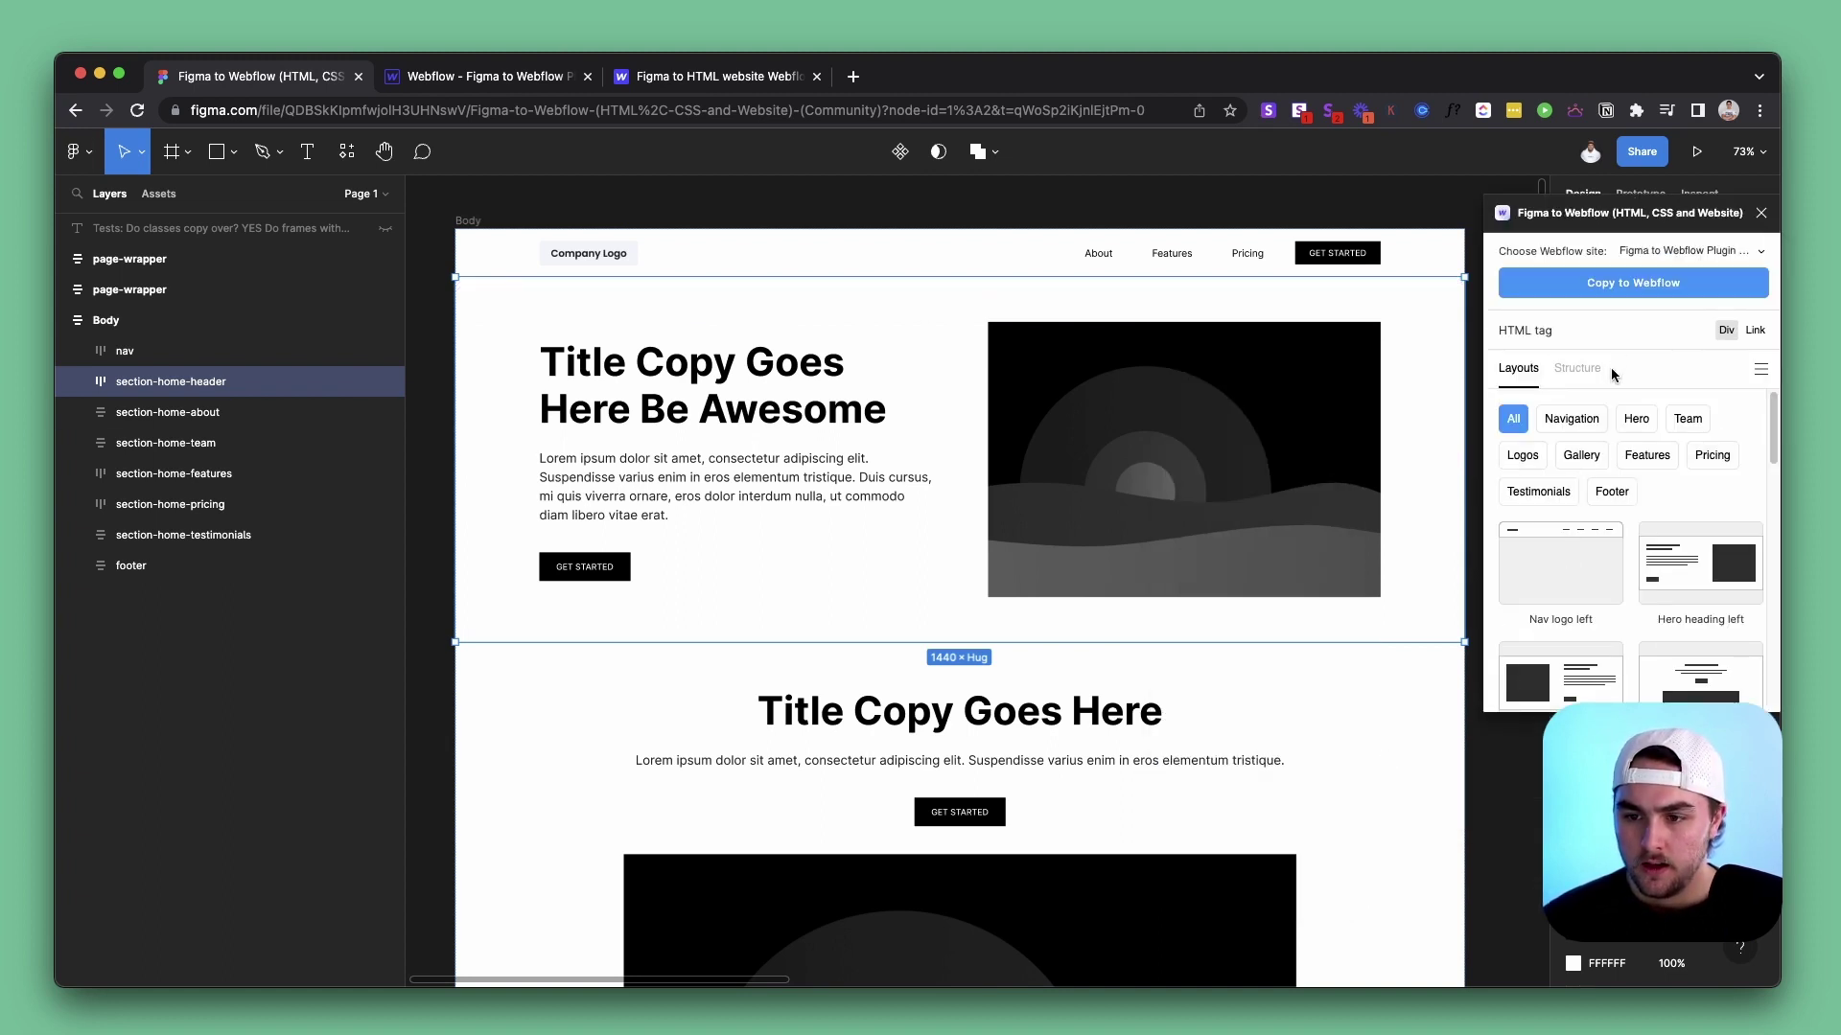
left_click(1630, 280)
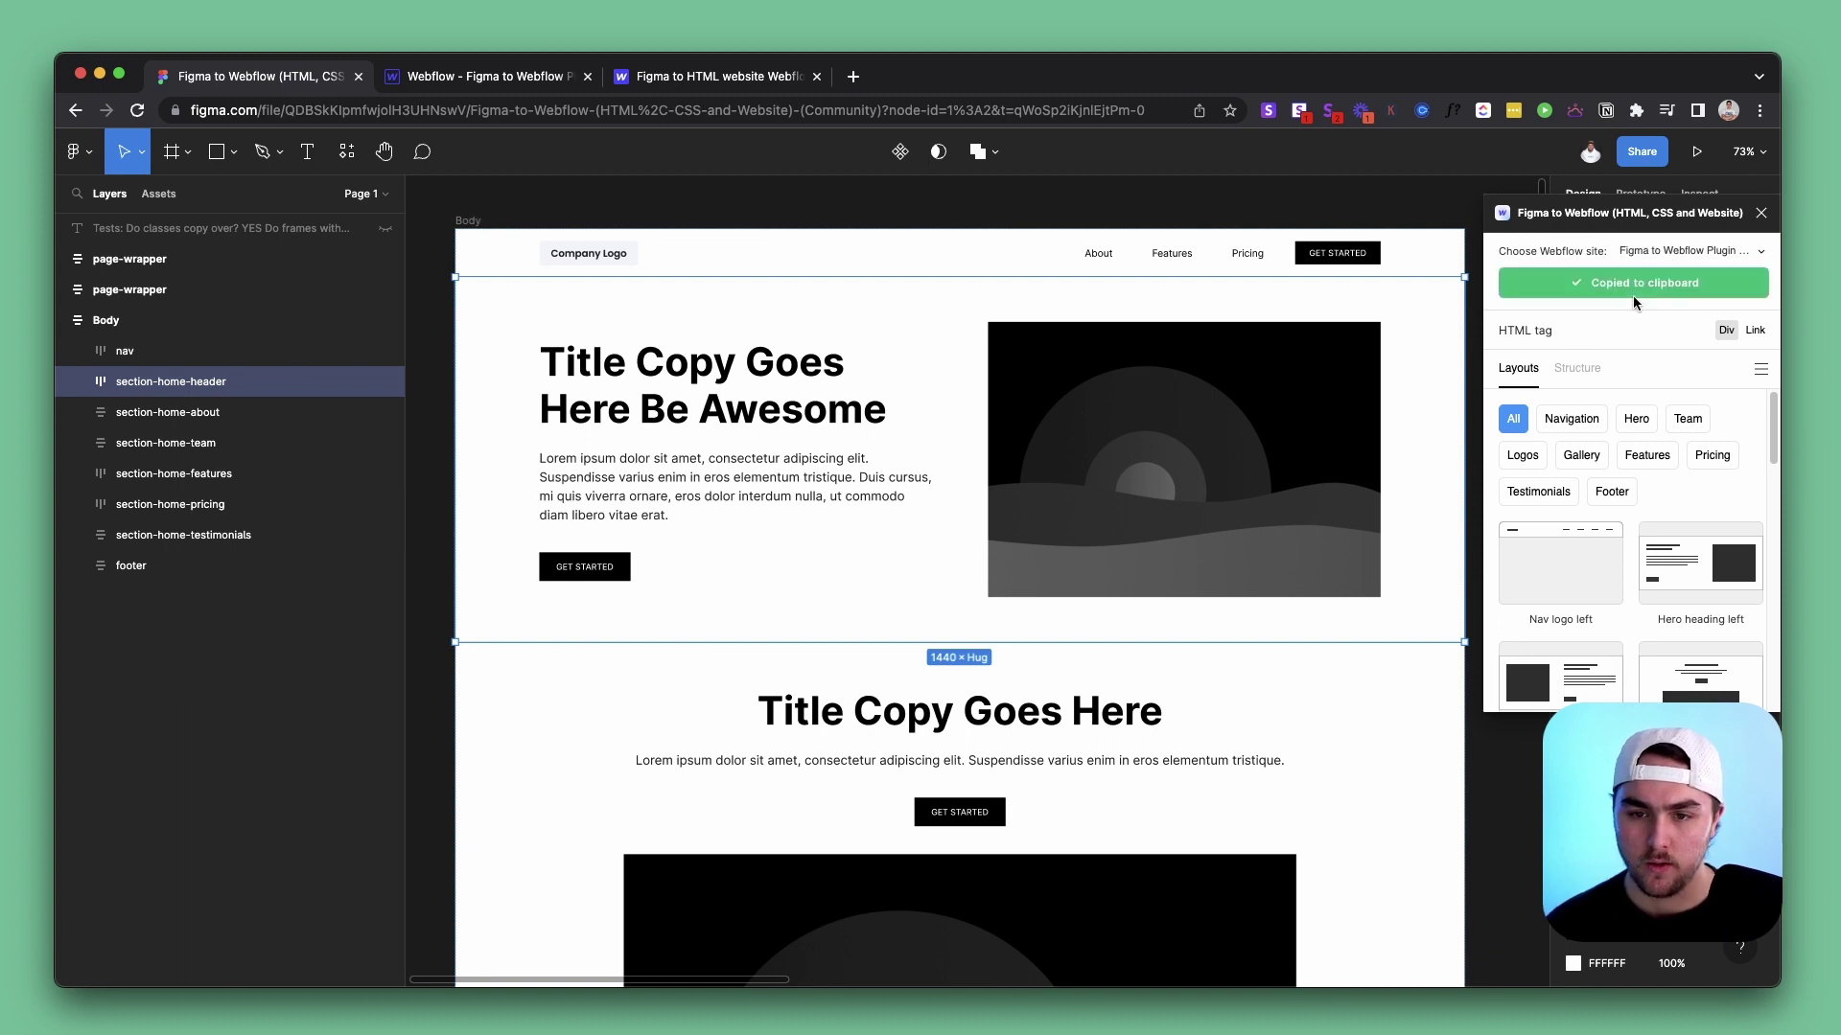
Paste the copied header section into the Body in Webflow and compare it with the Figma original
left_click(547, 81)
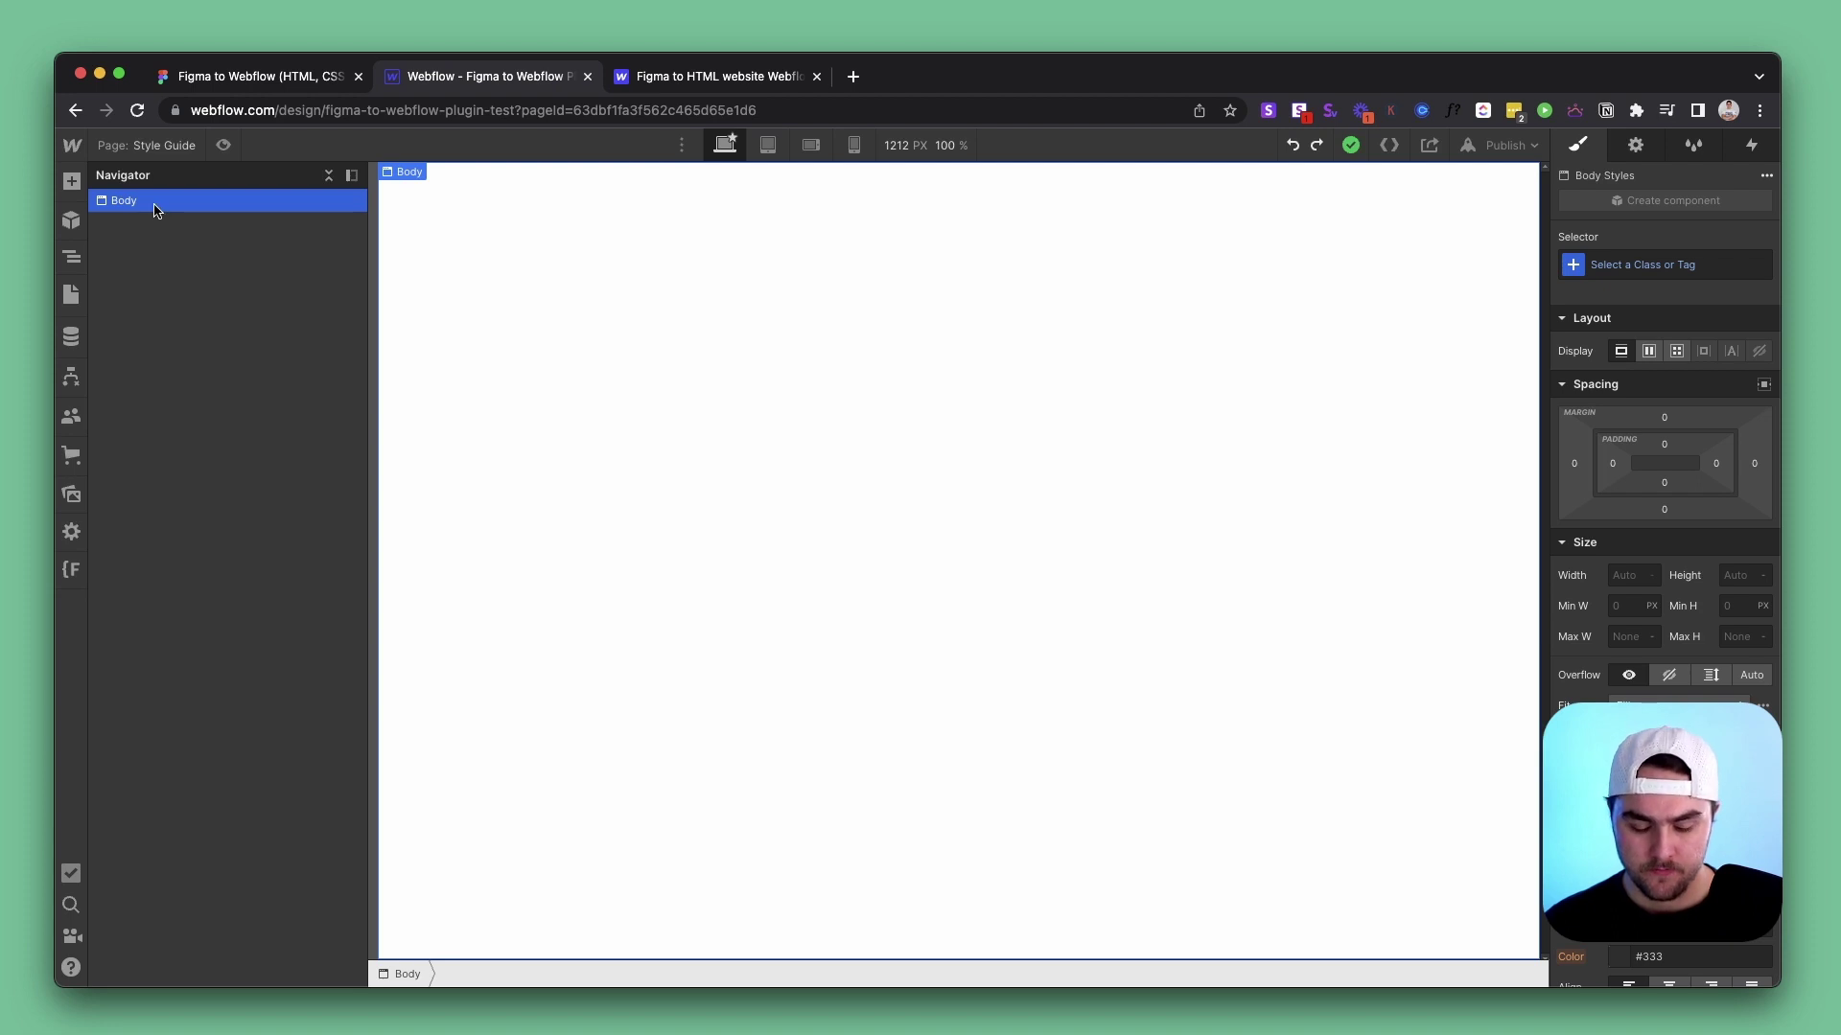
key("super+v")
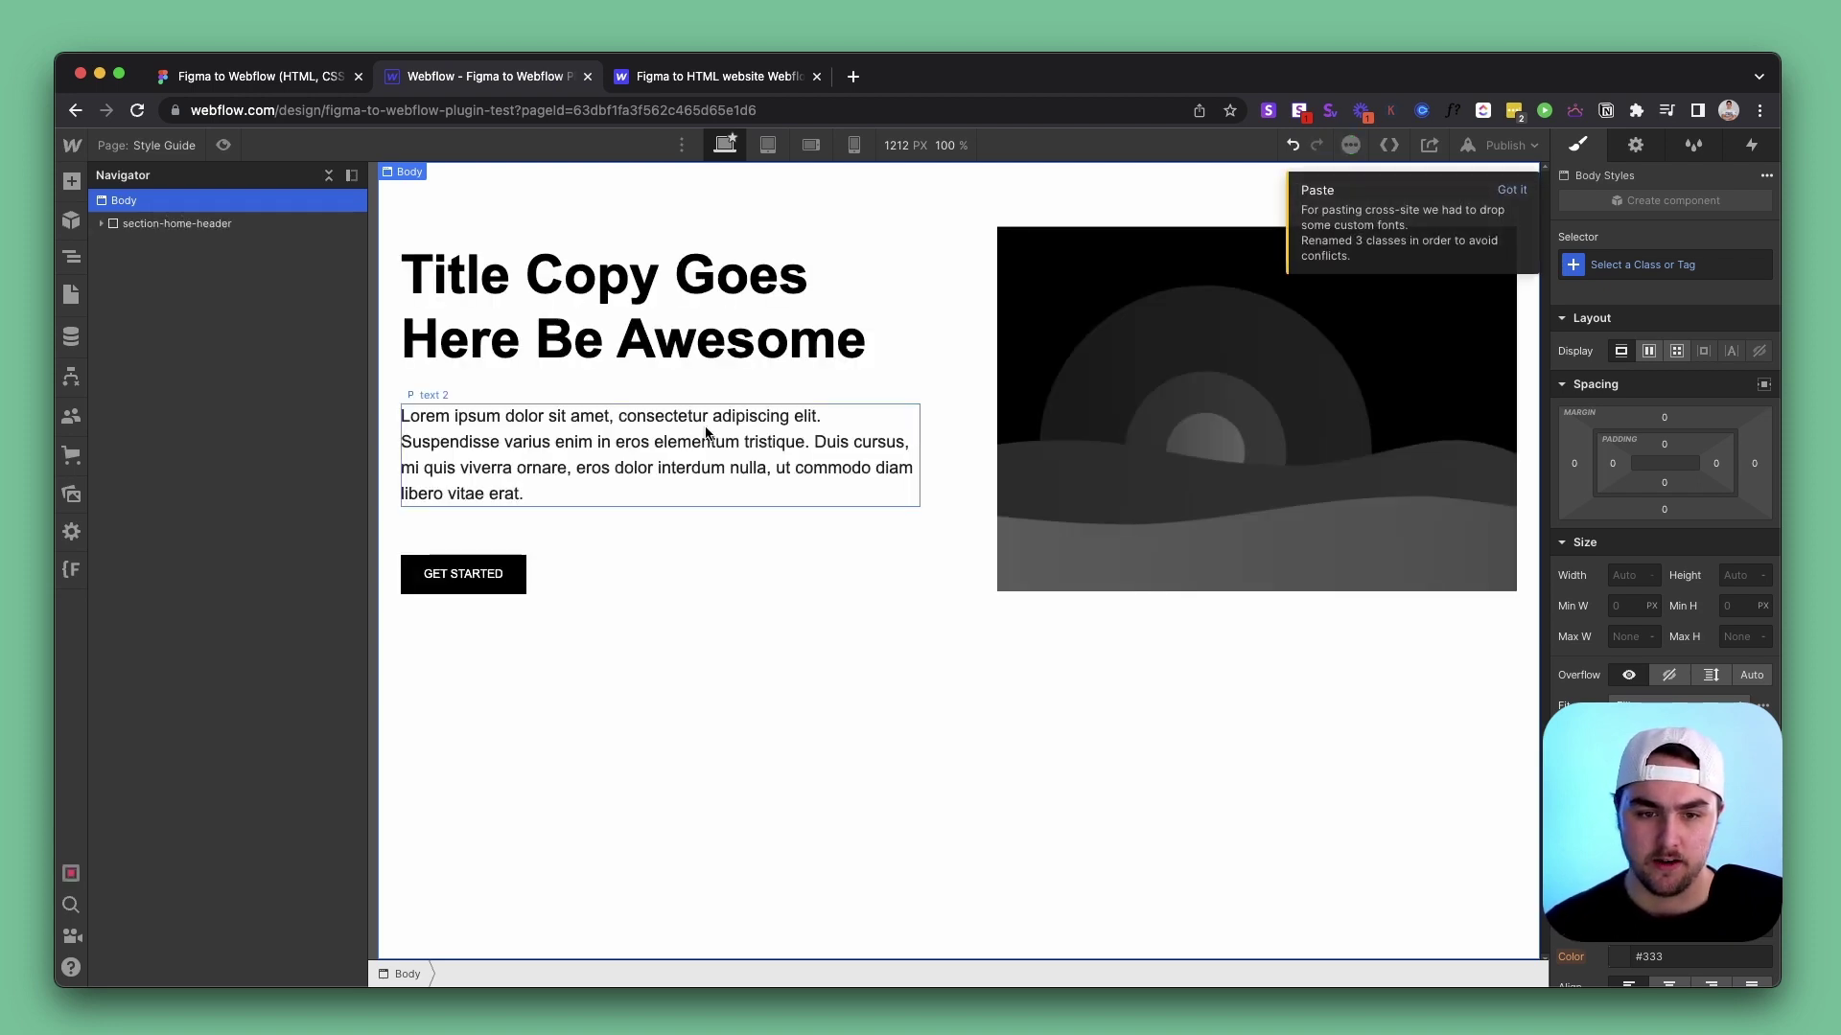
left_click(277, 81)
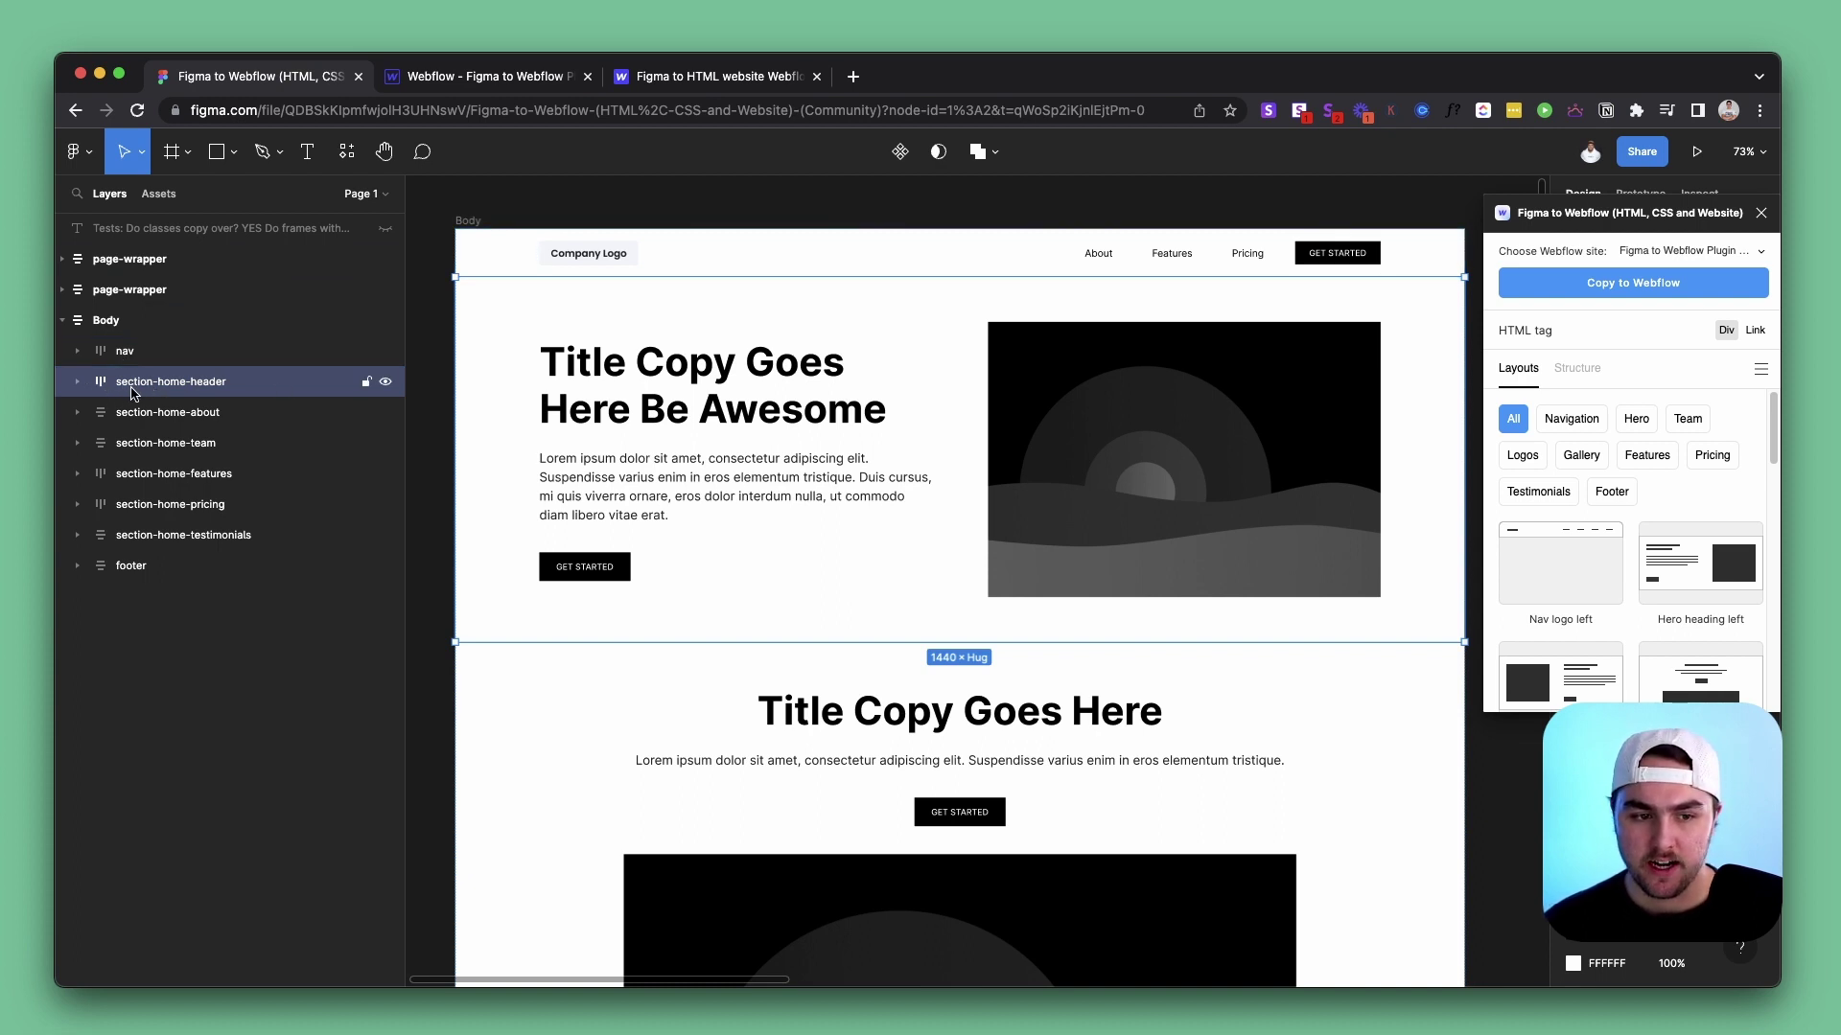
left_click(484, 75)
key("super+v")
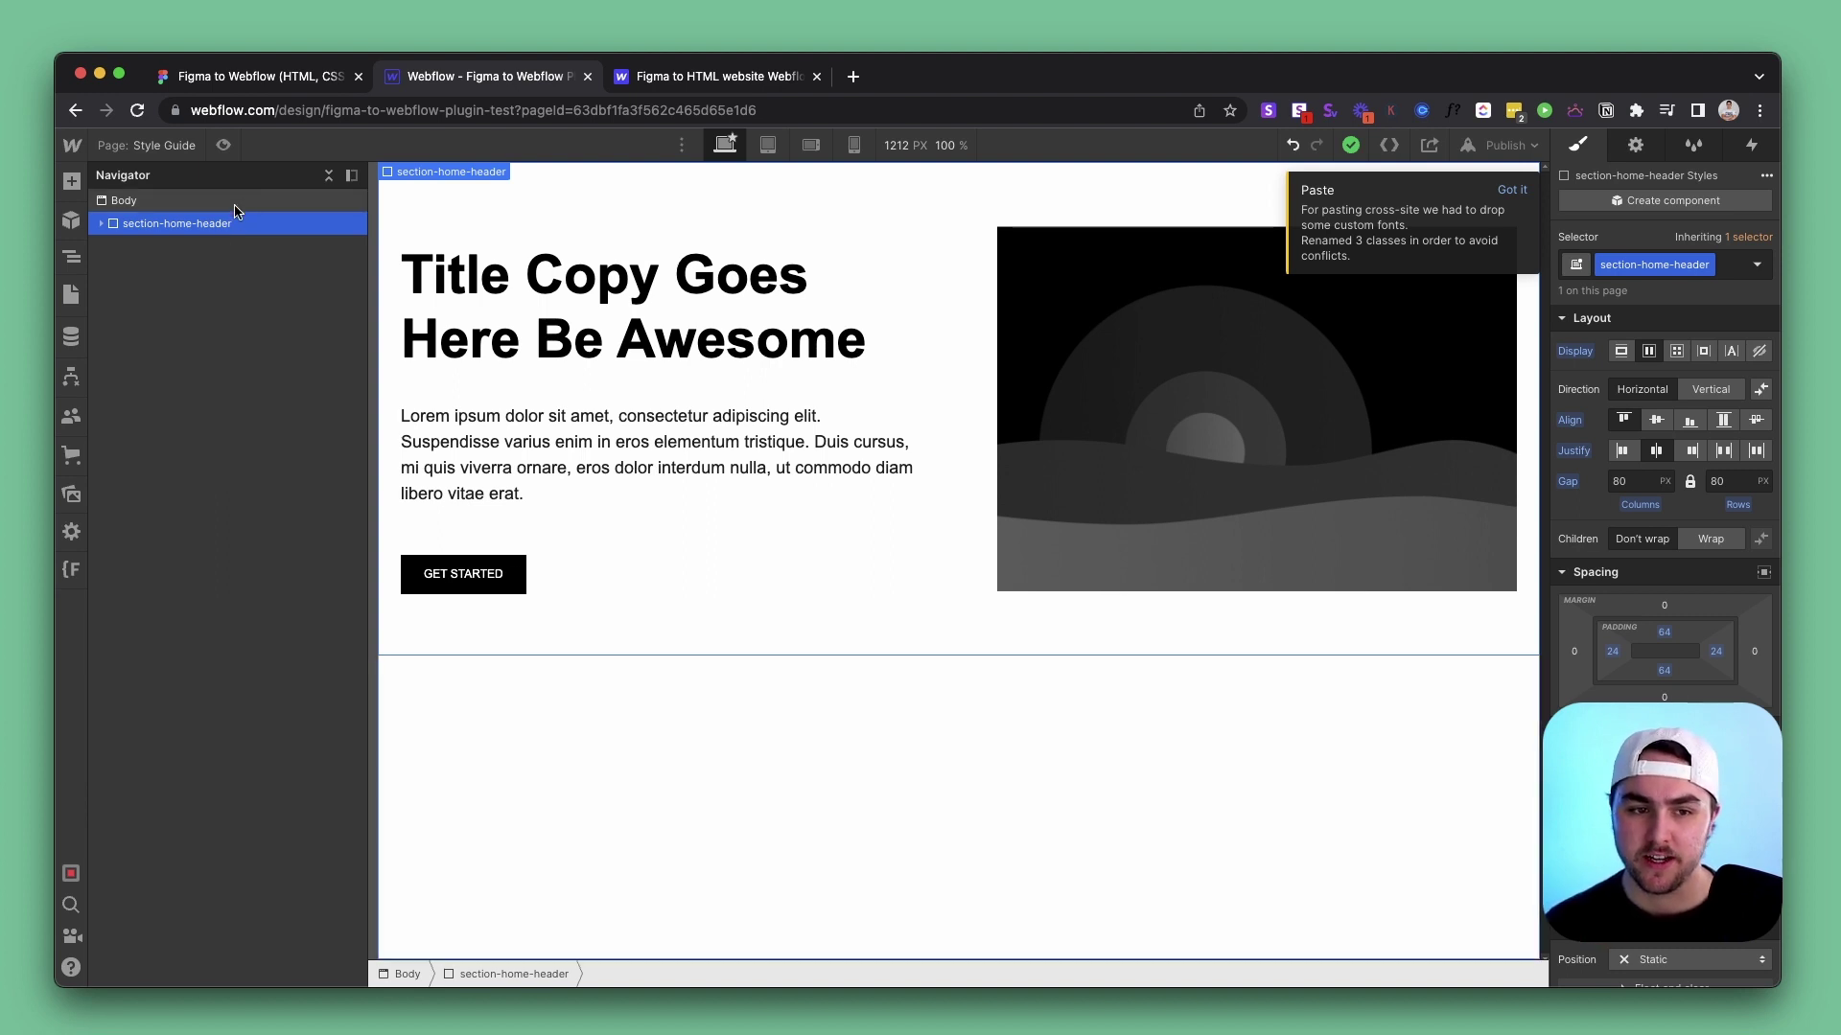
Return to Figma, move the plugin window clear of the page-wrapper header and select its h1-heading text
left_click(259, 76)
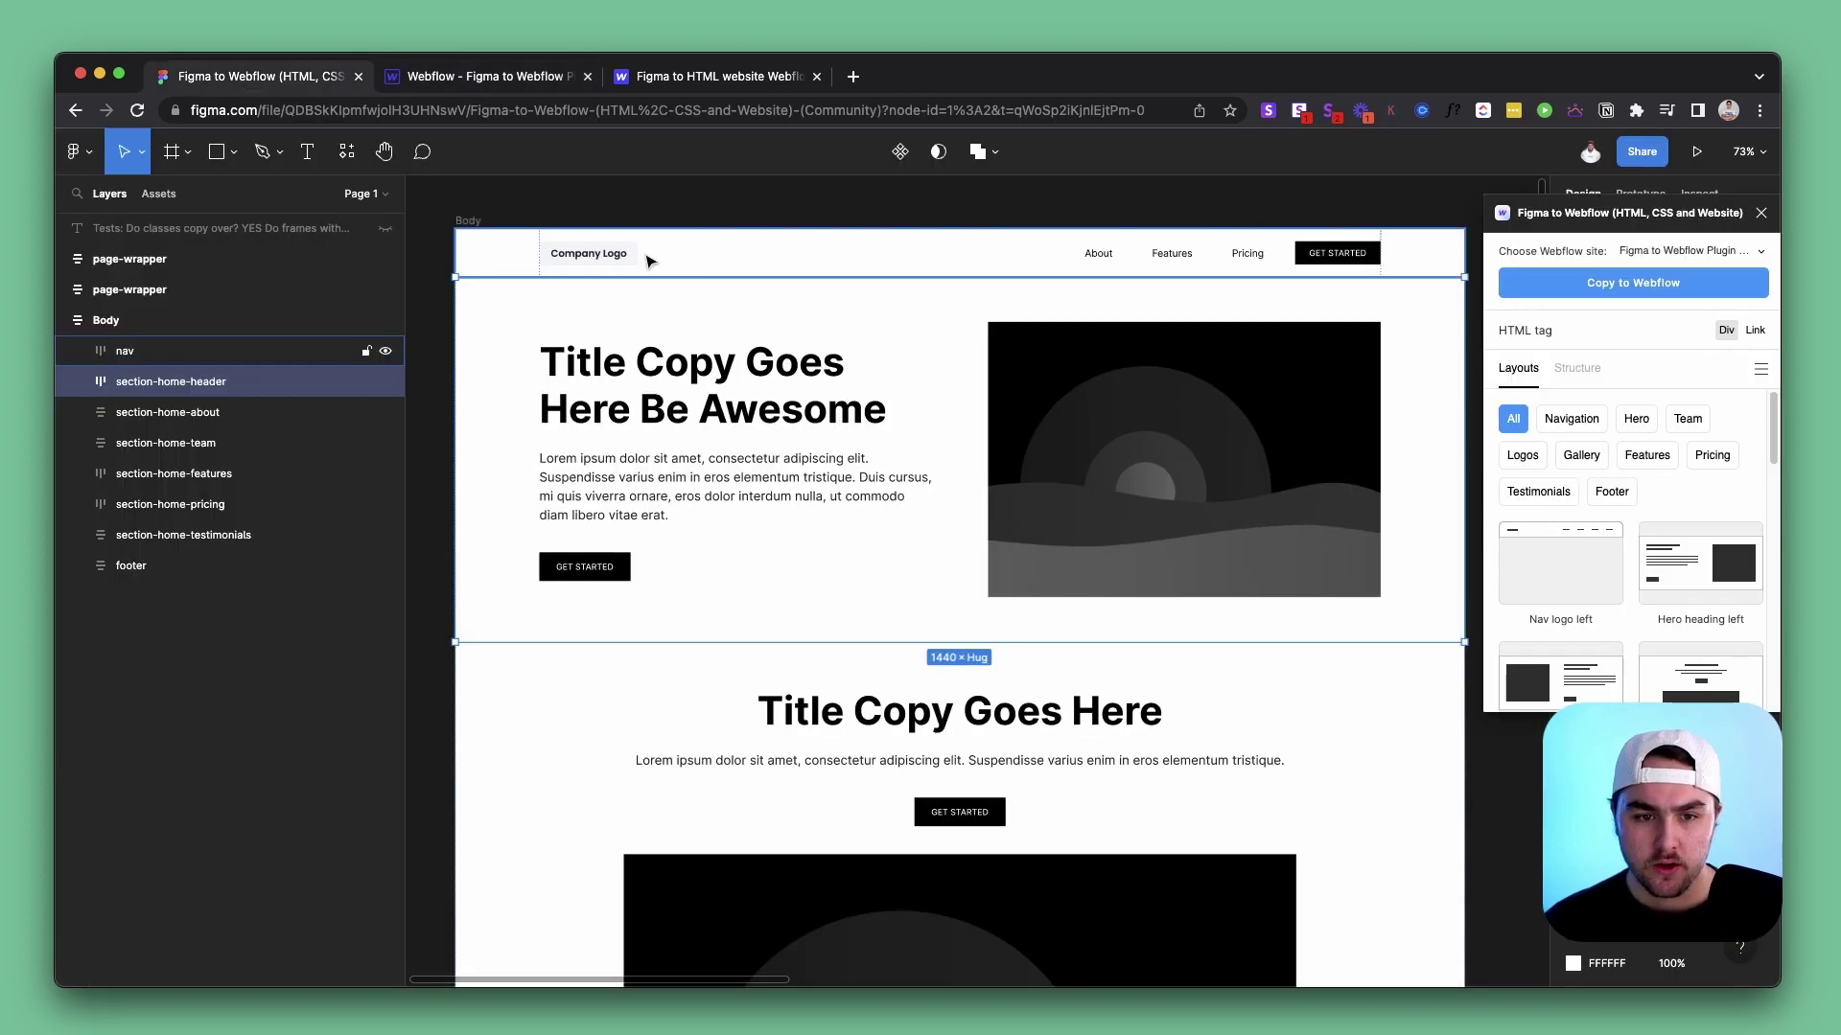
scroll(948, 444, "right", 3)
scroll(947, 444, "right", 10)
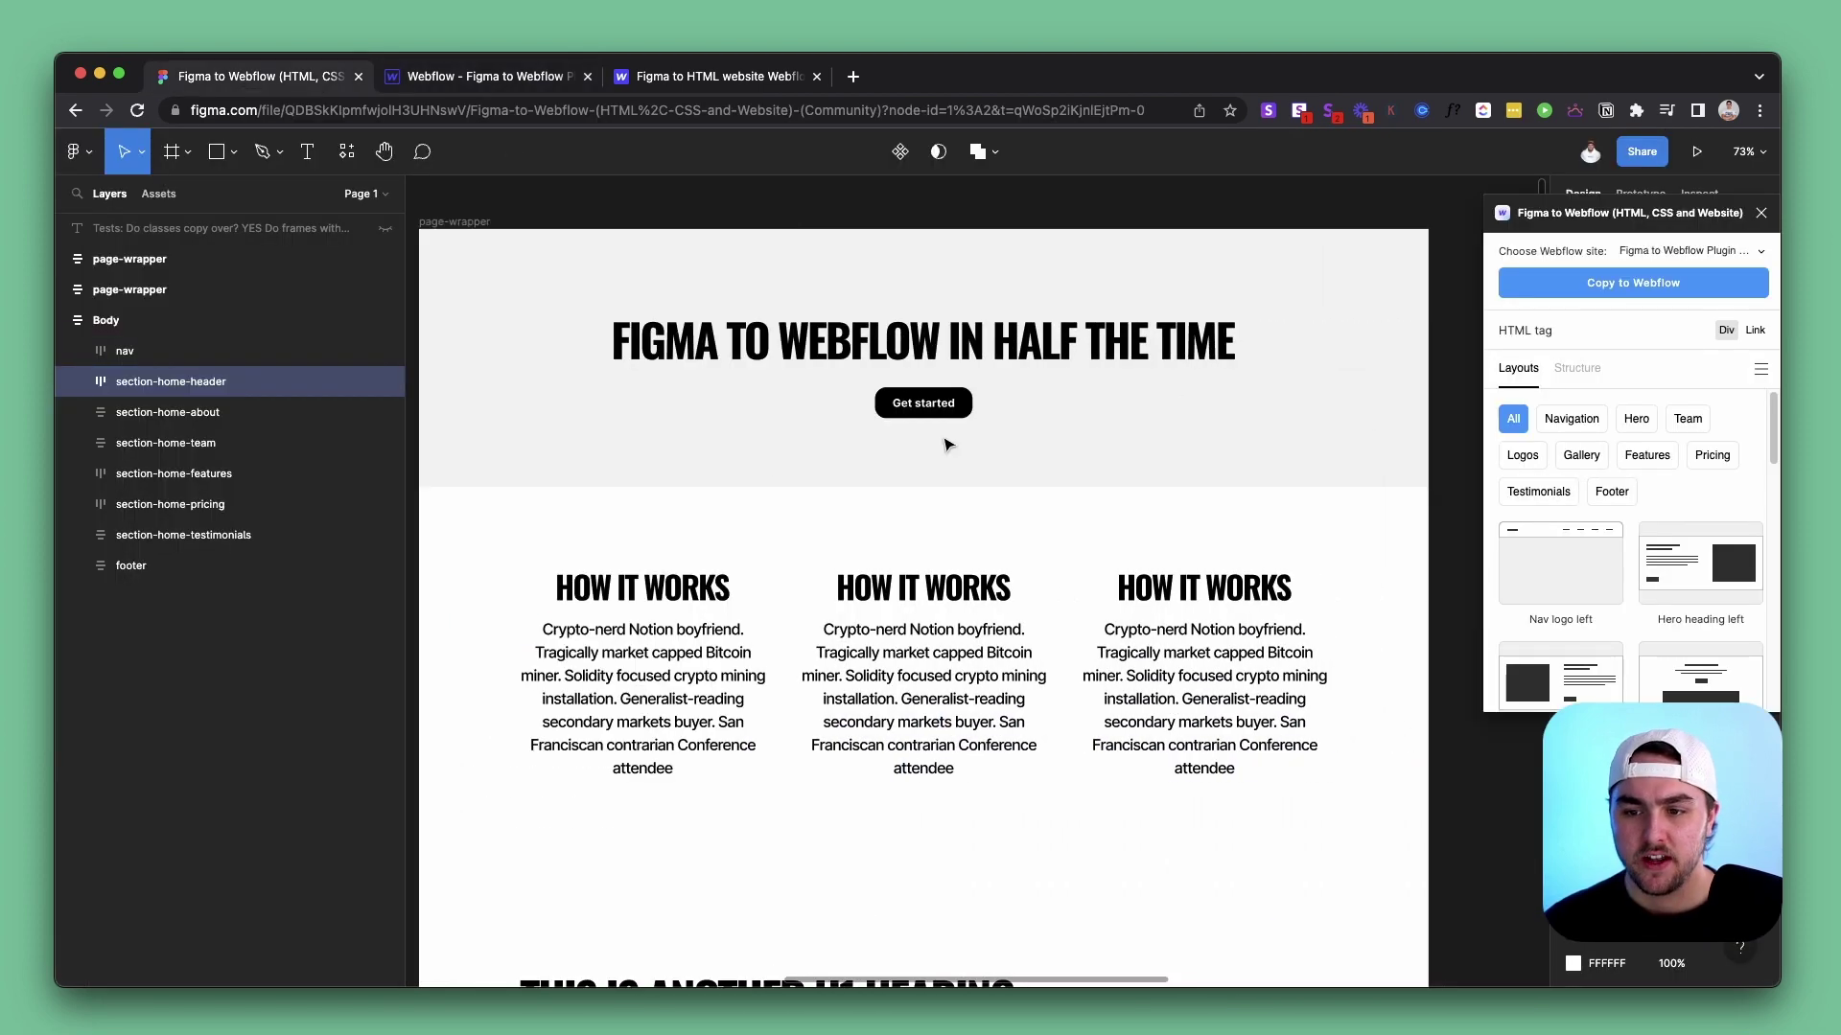
left_click_drag(1582, 212, 908, 750)
left_click(928, 357)
double_click(928, 356)
double_click(928, 357)
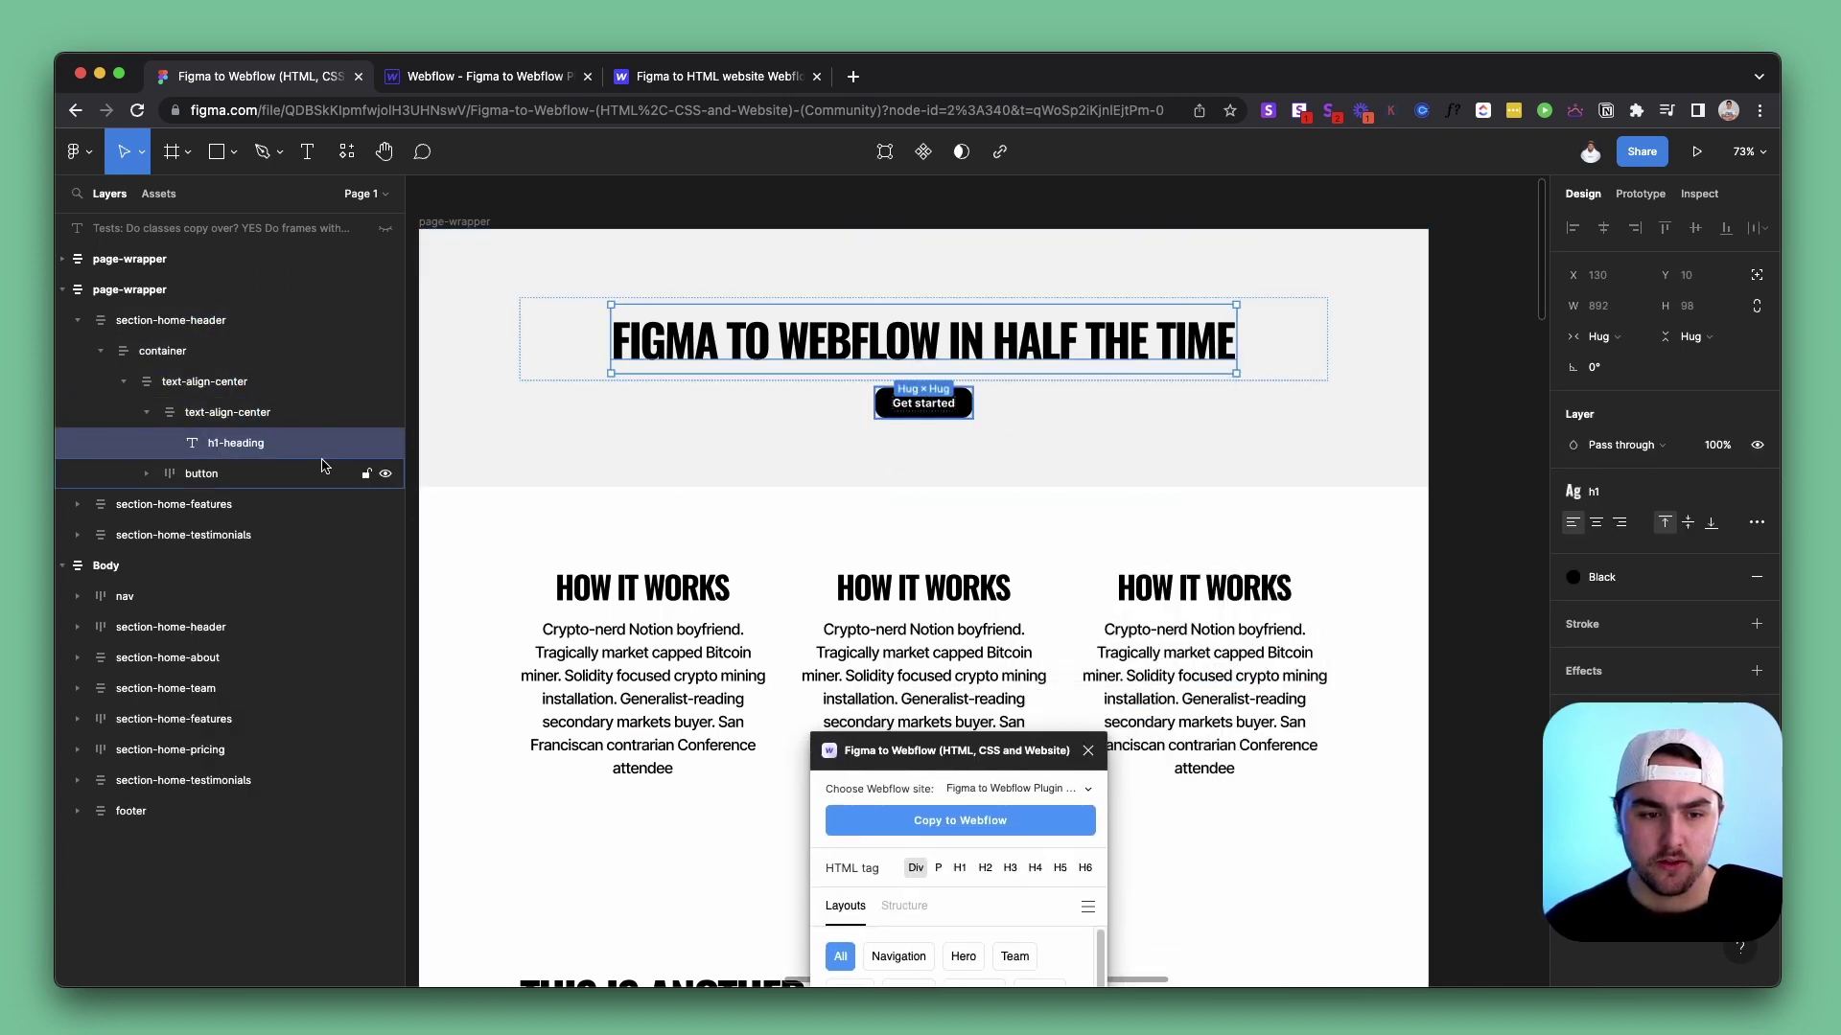
Review the properties of the h1 text style applied to the heading, leaving the style unedited
left_click(1602, 502)
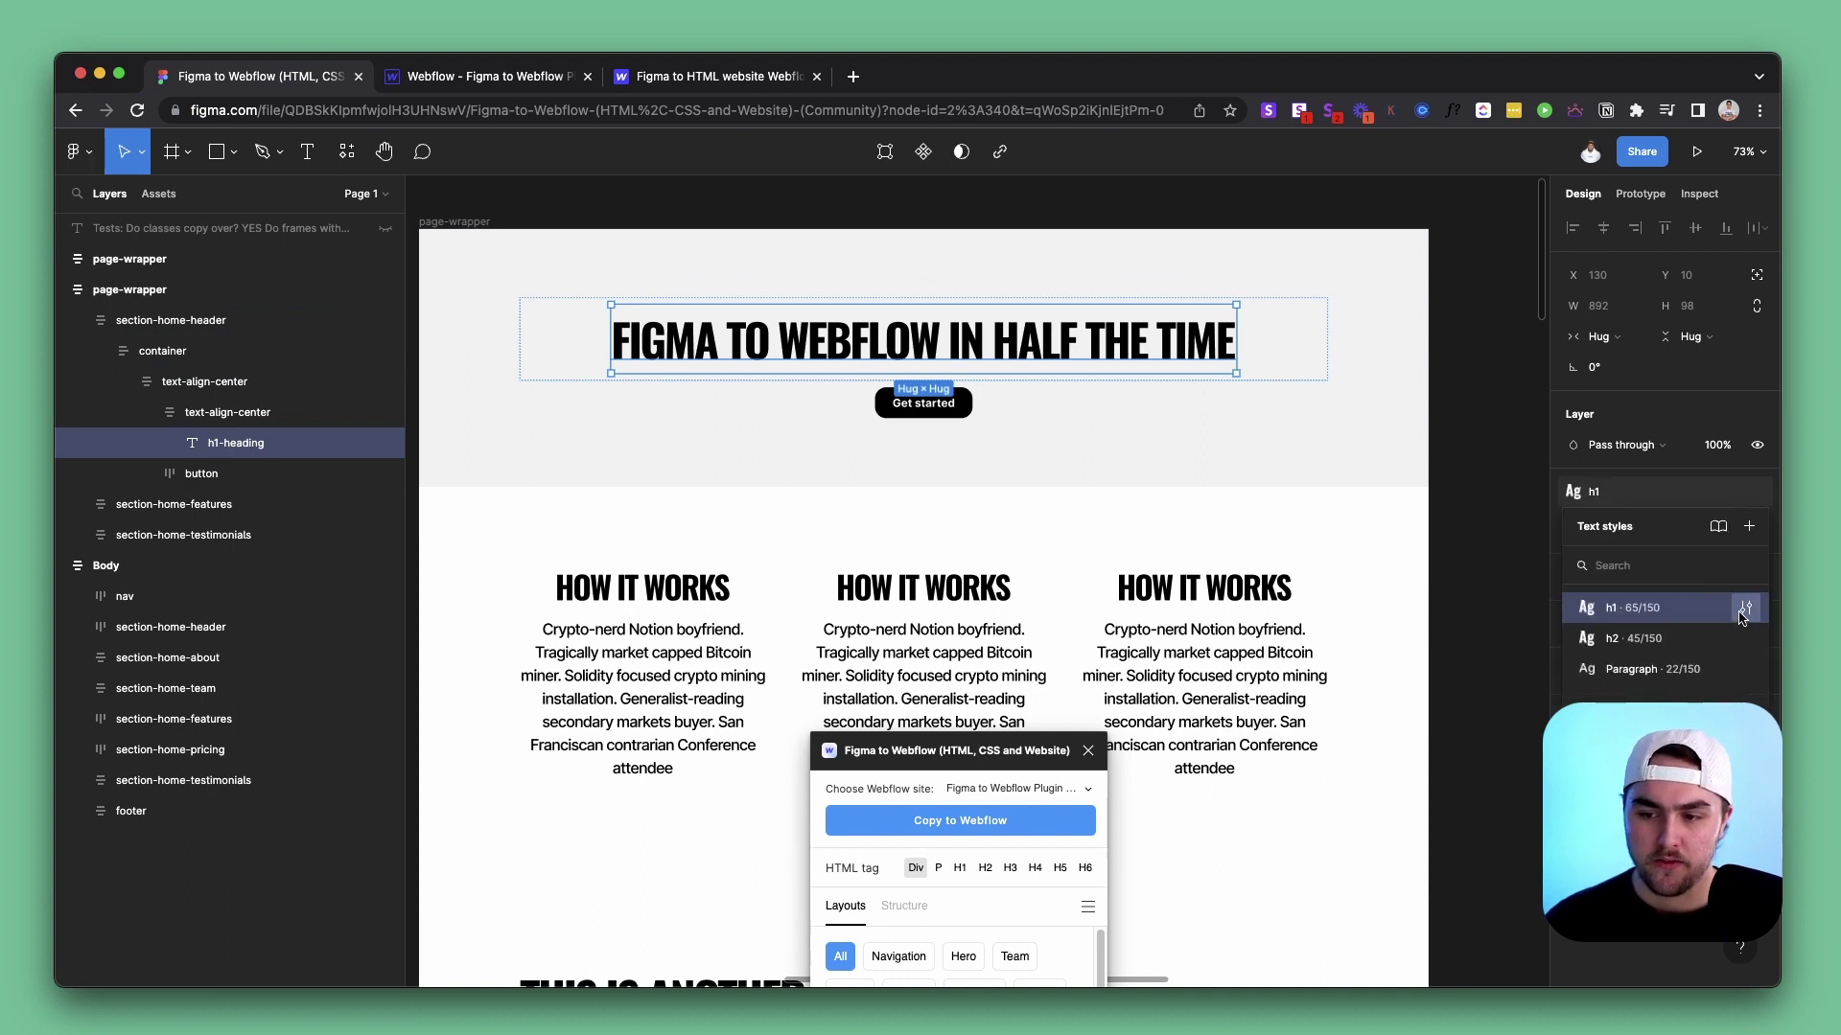
left_click(1745, 607)
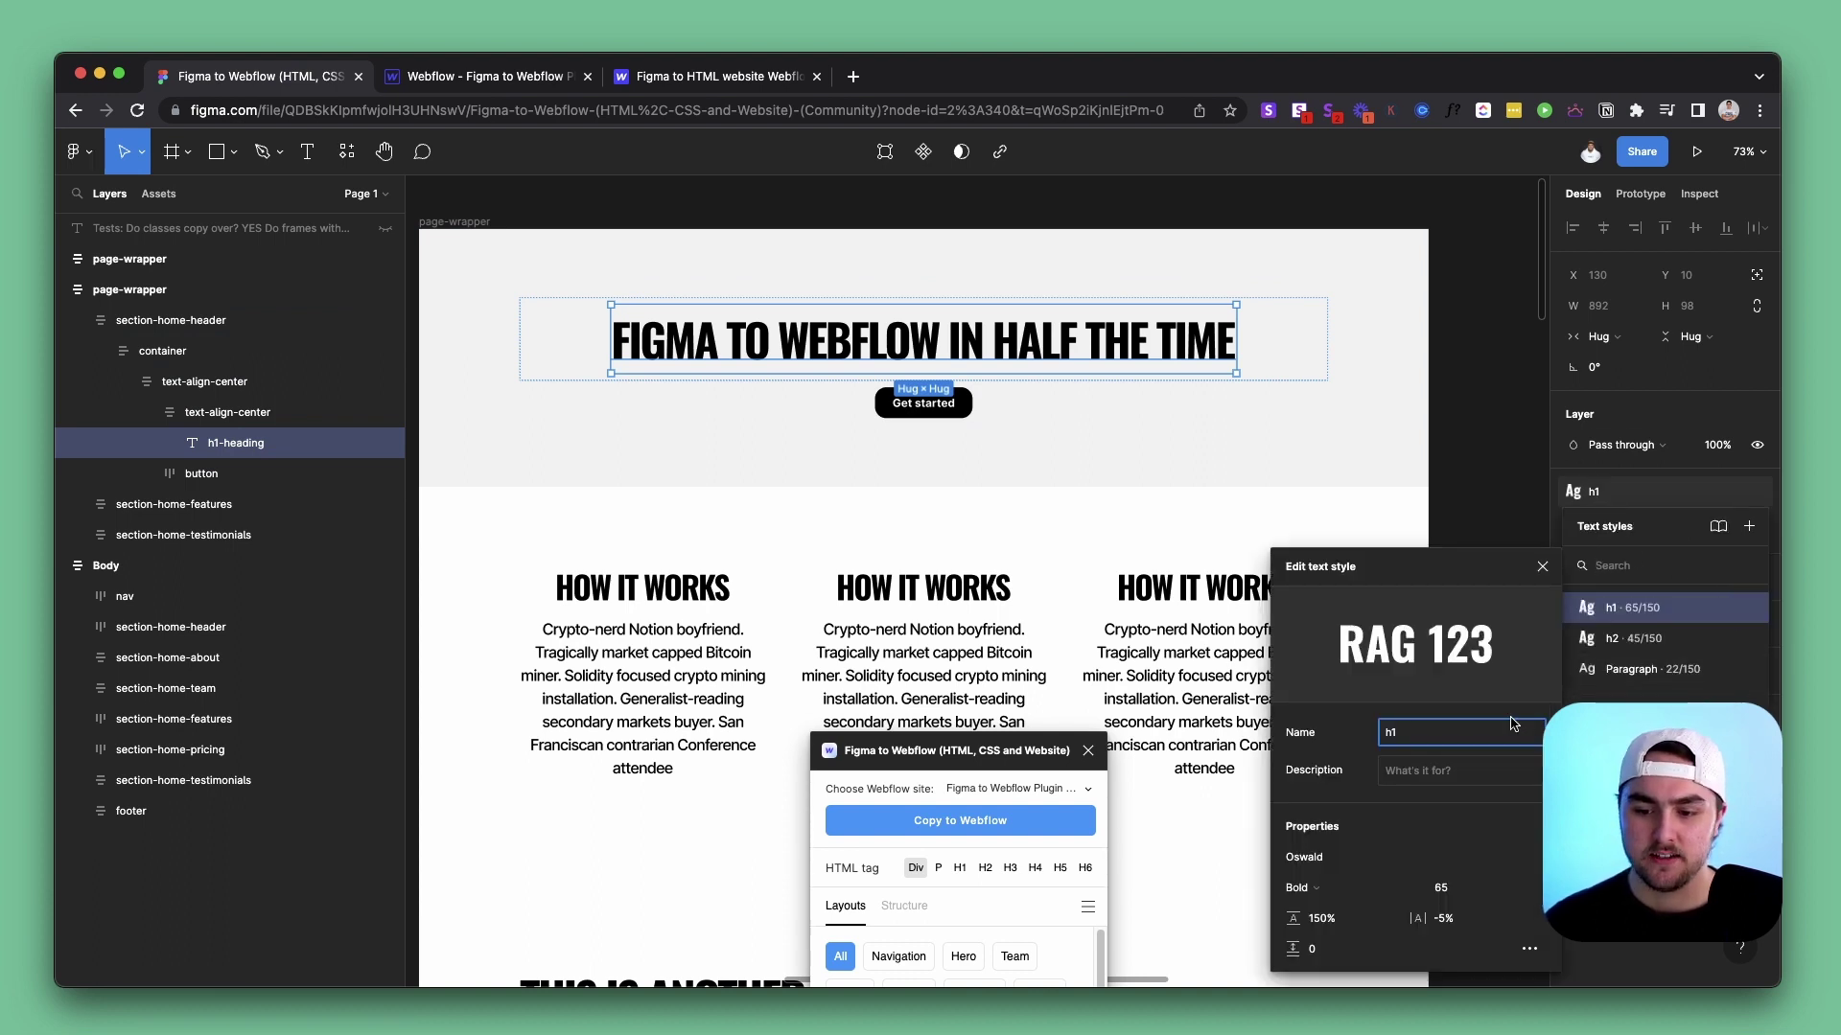
left_click(1541, 566)
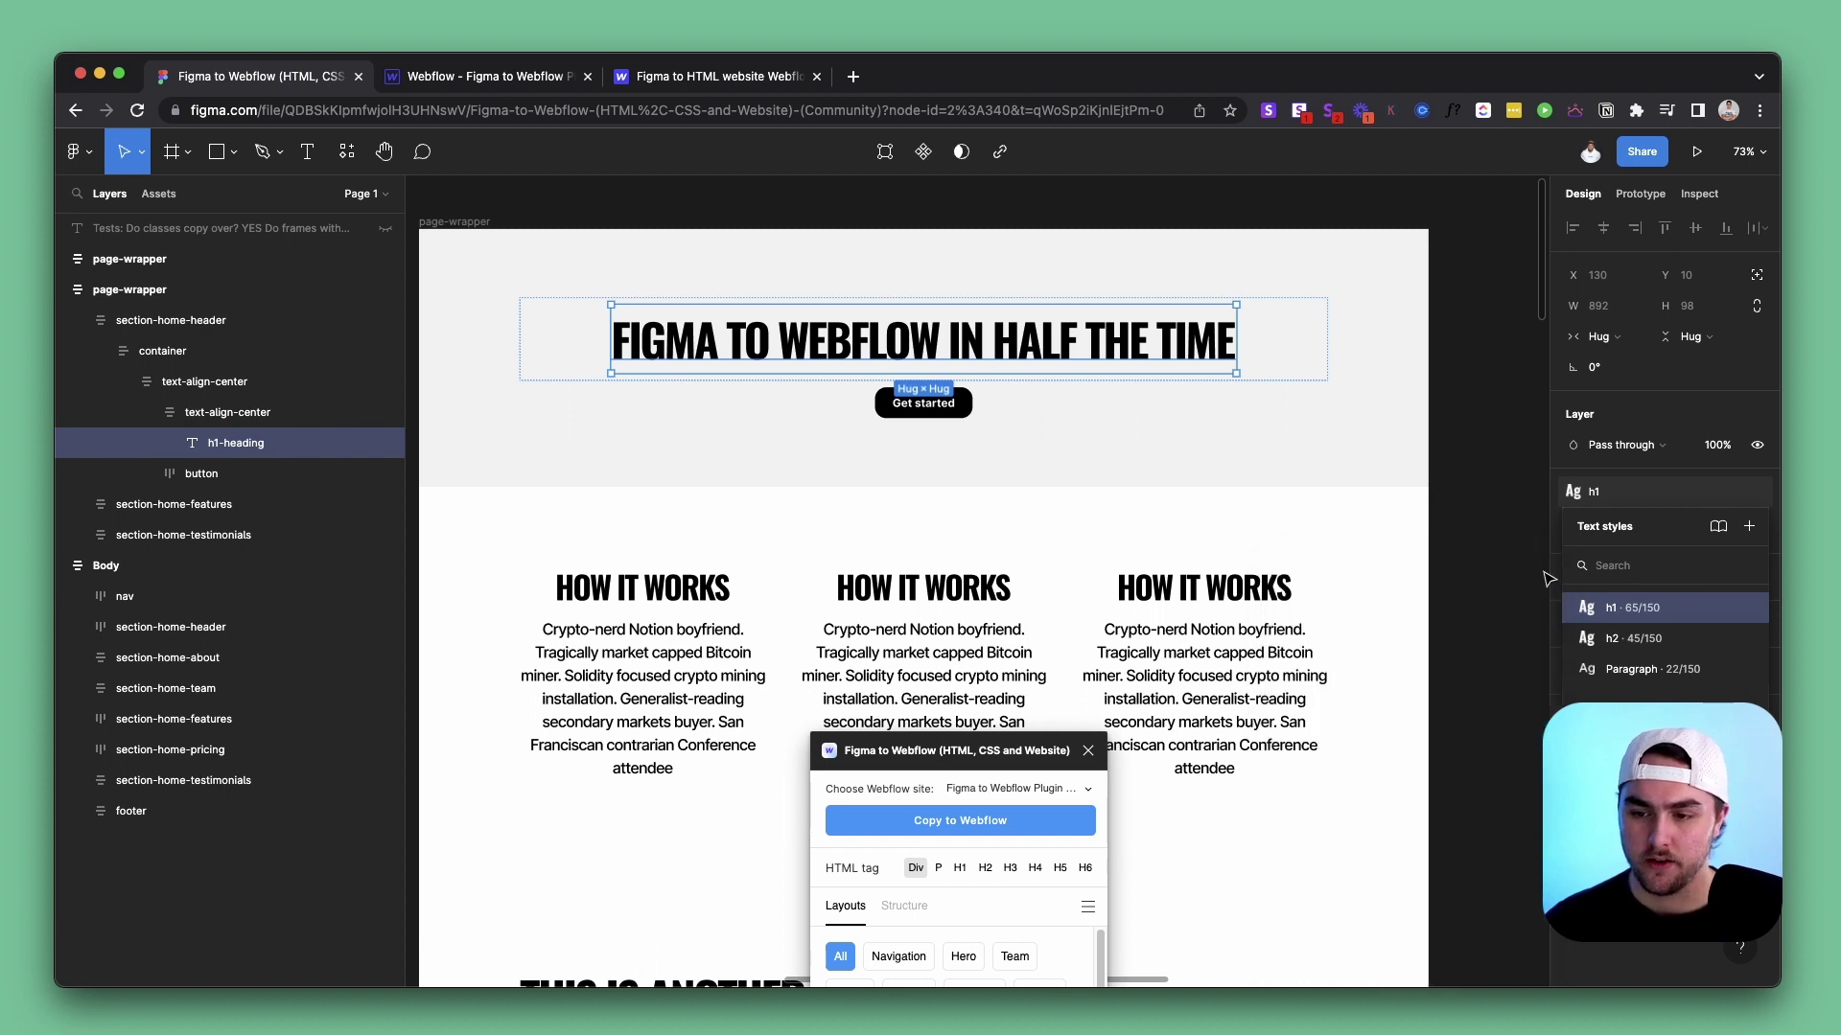
key("Escape")
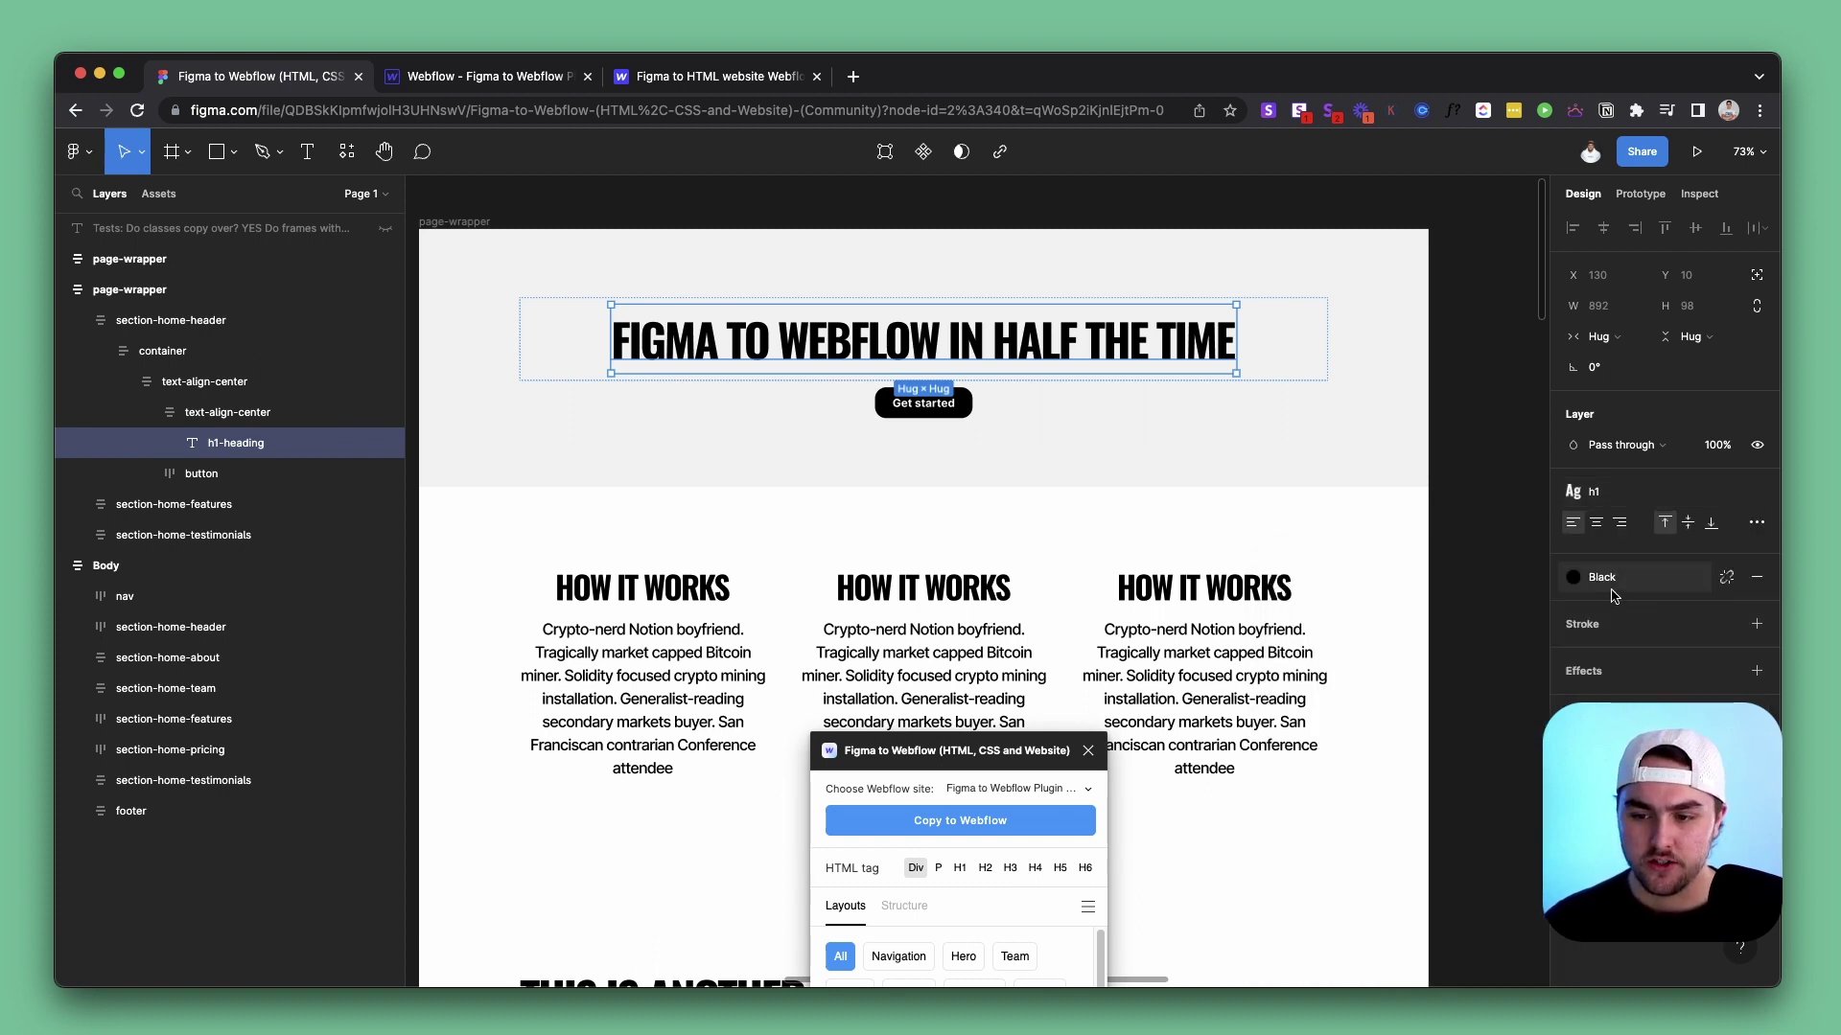
Copy the page-wrapper's section-home-header with the plugin and paste it into the Webflow Body in place of the existing header section
left_click(594, 262)
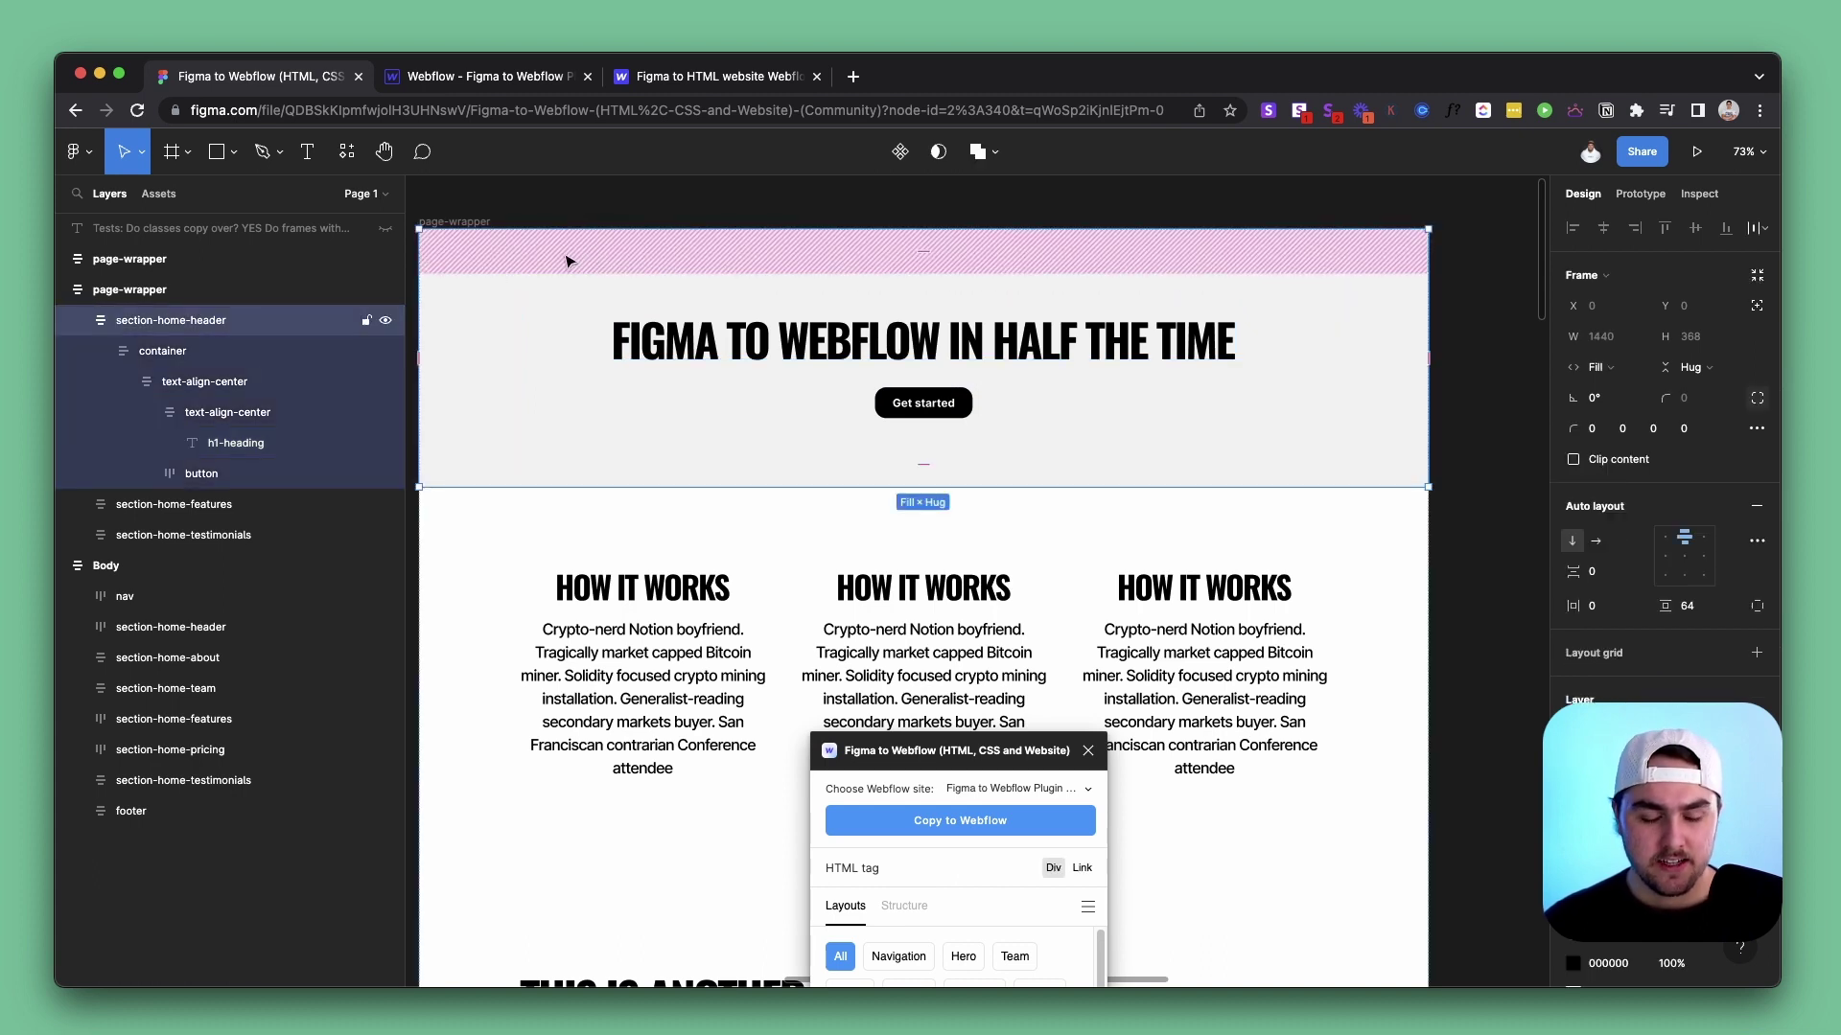
left_click(983, 820)
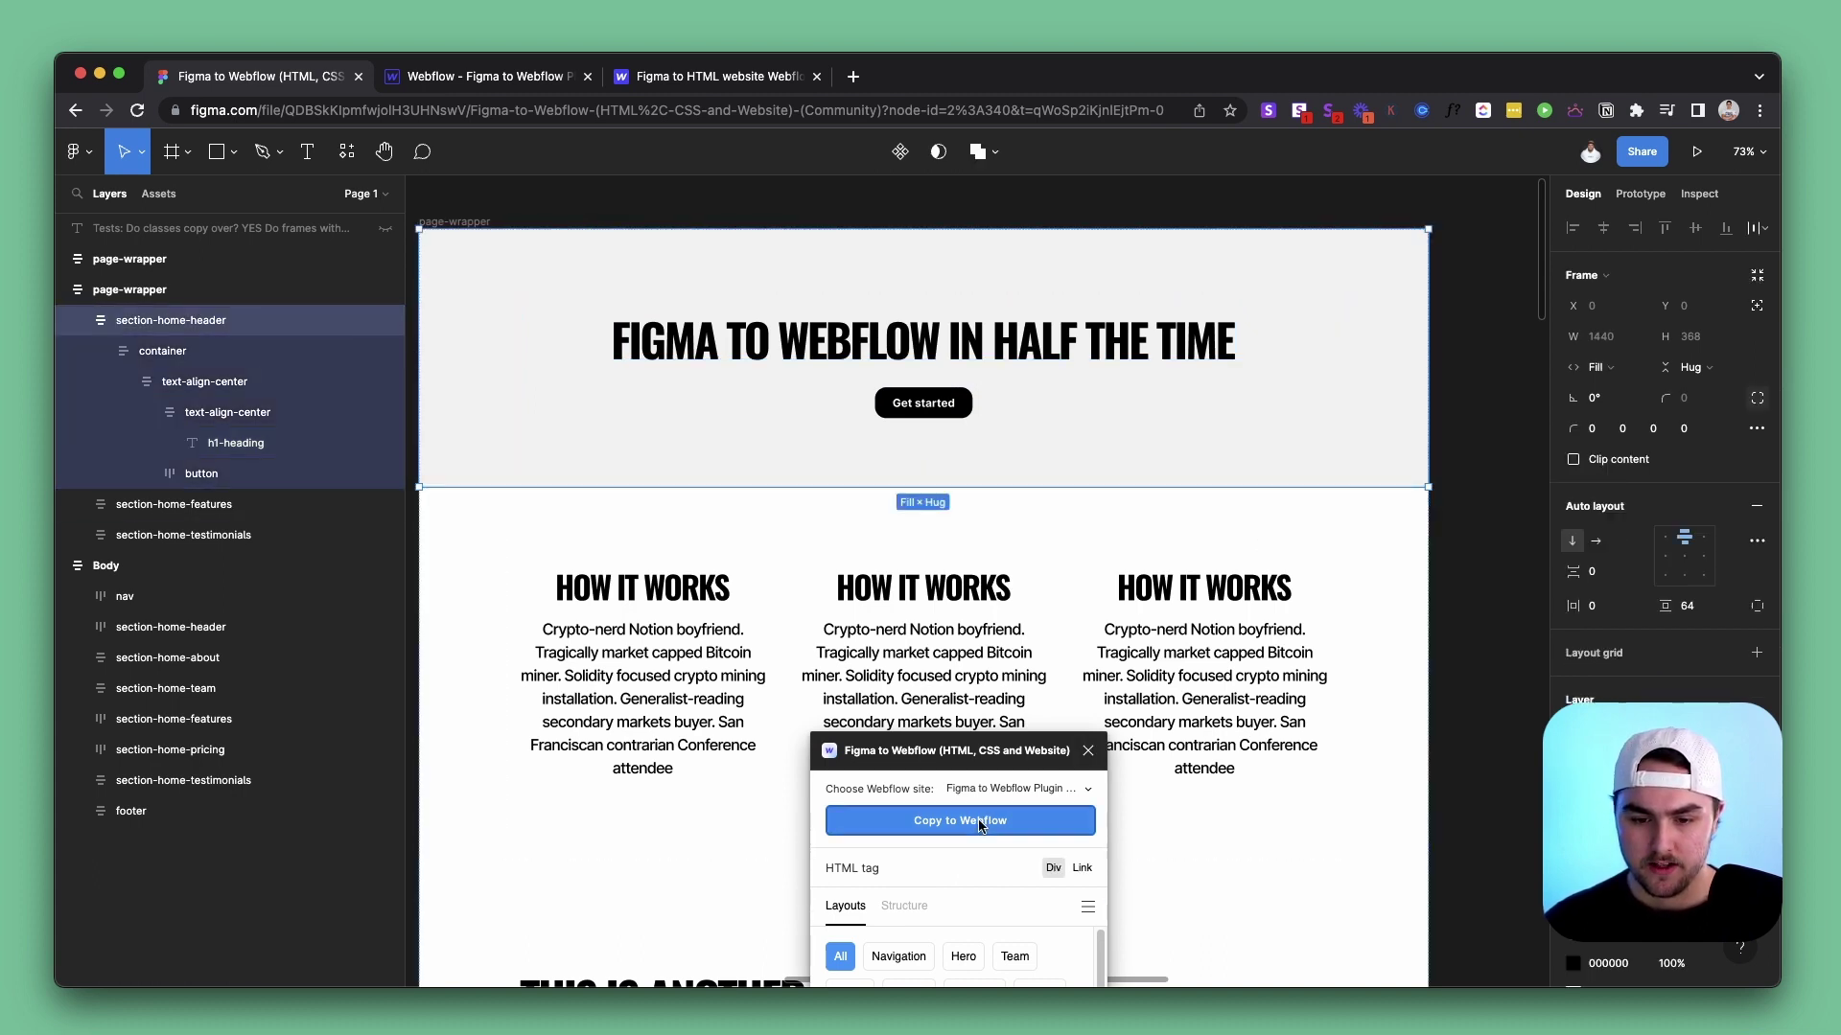
left_click(530, 78)
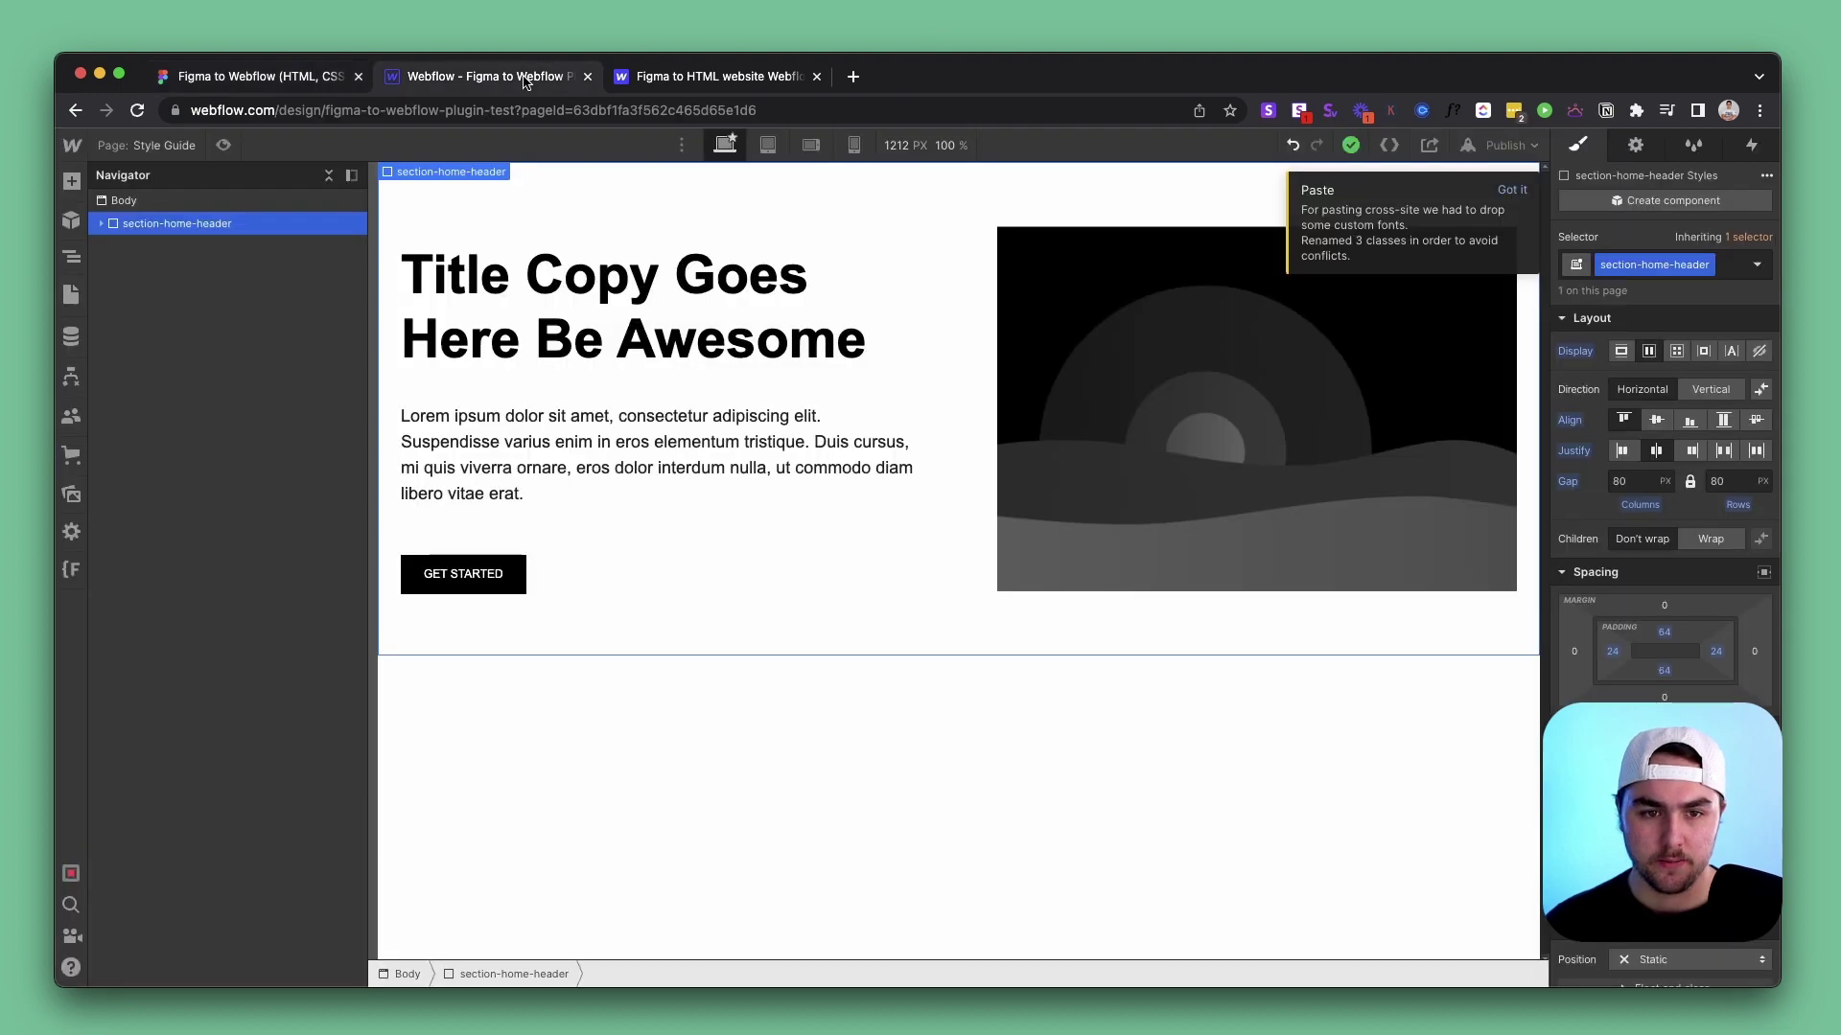
key("Delete")
left_click(559, 241)
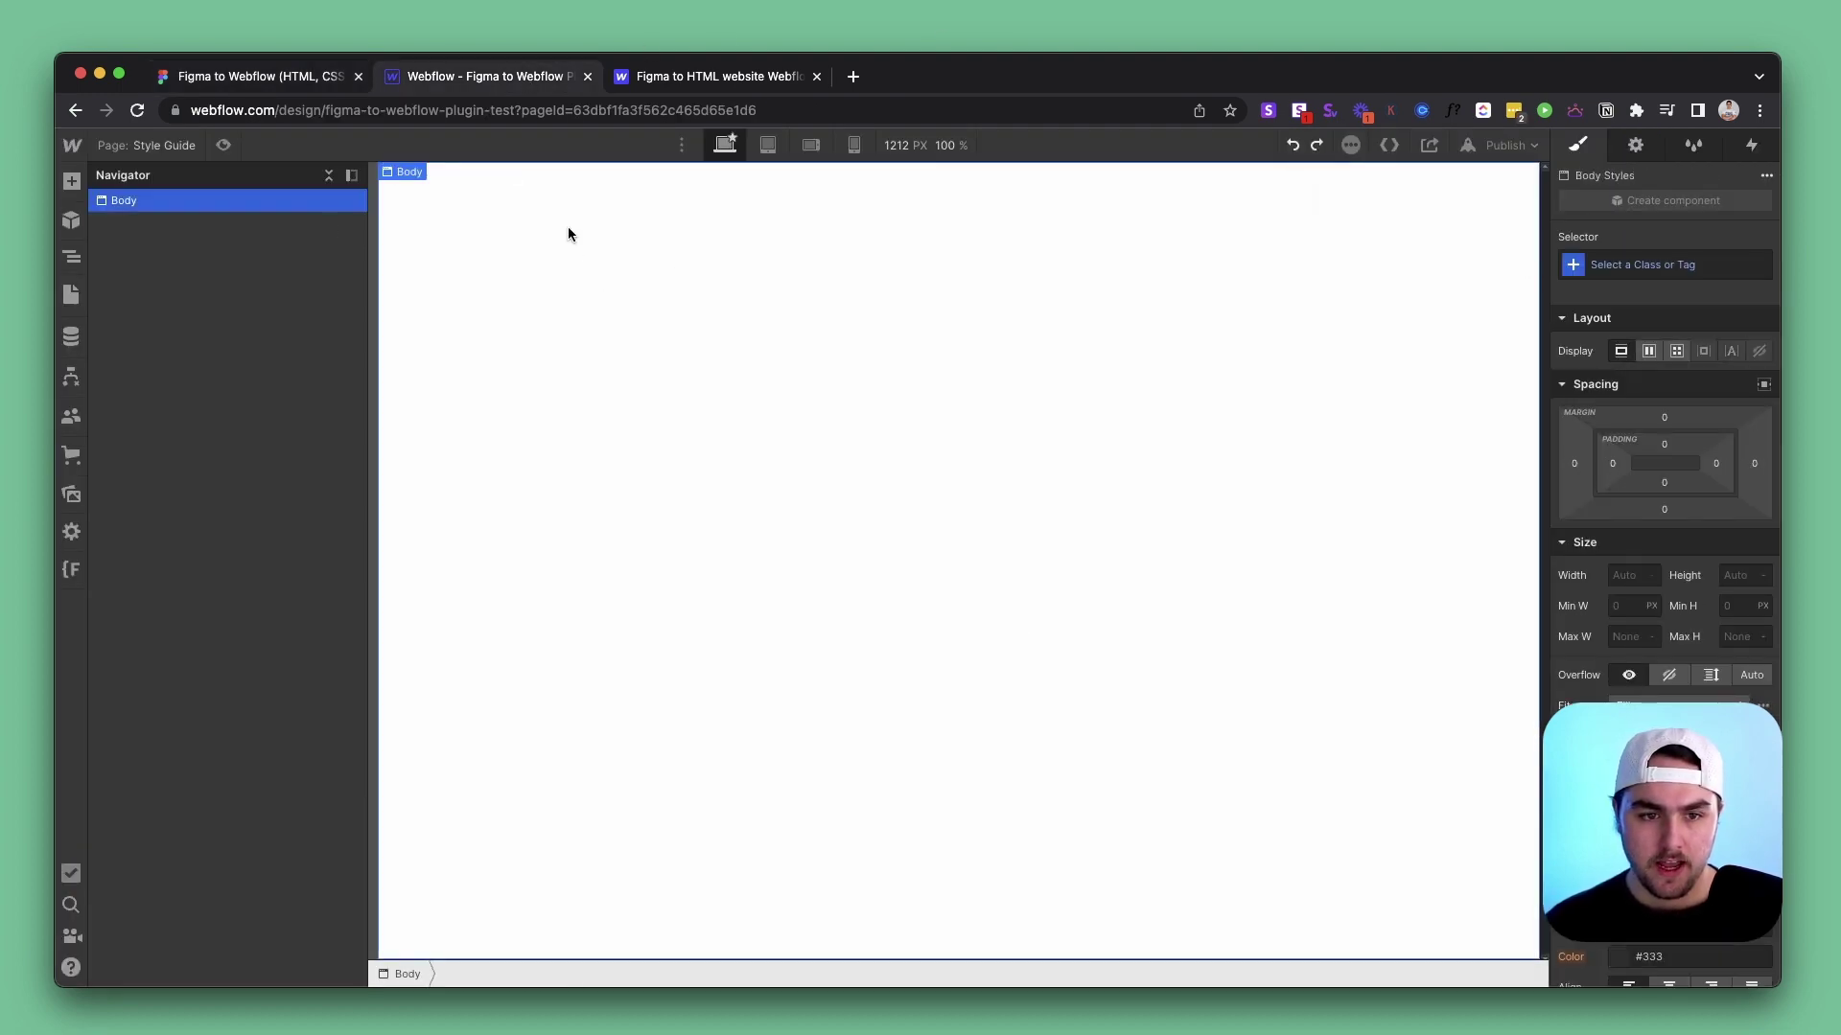
key("super+v")
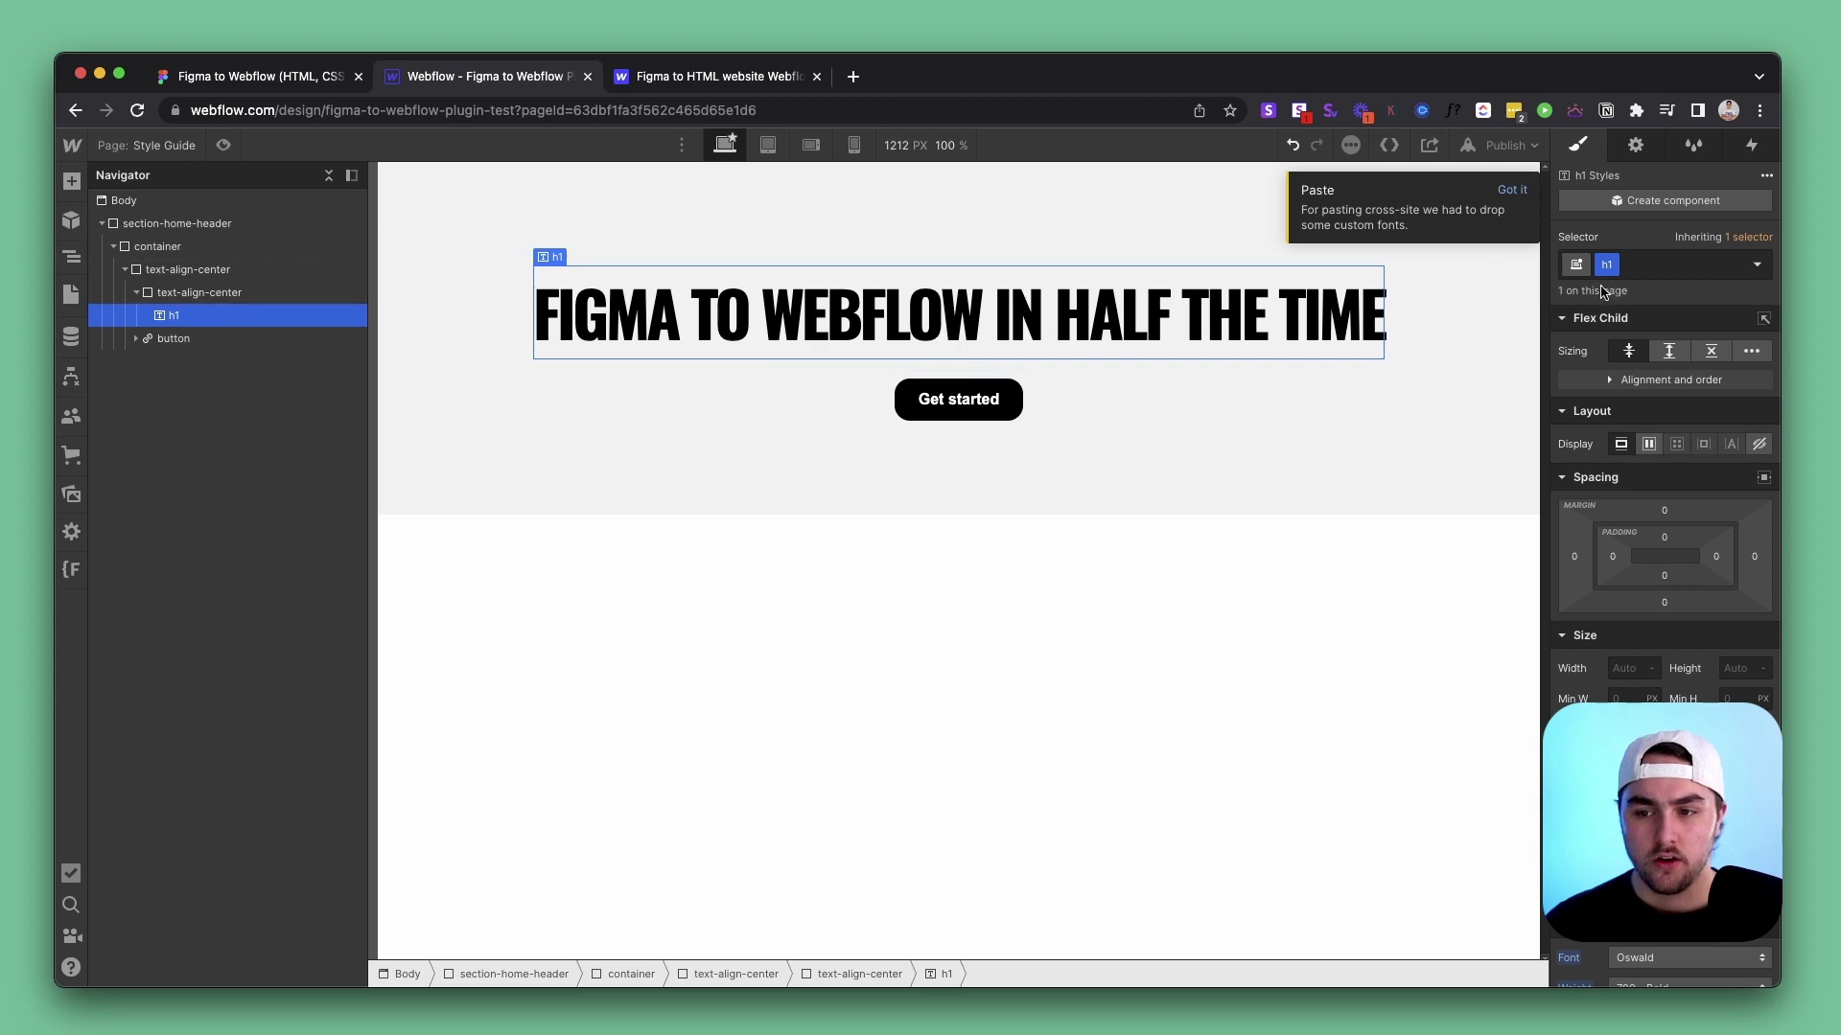
Compare the h1-heading layer and its text style in Figma with the heading's class in Webflow
left_click(274, 80)
double_click(752, 362)
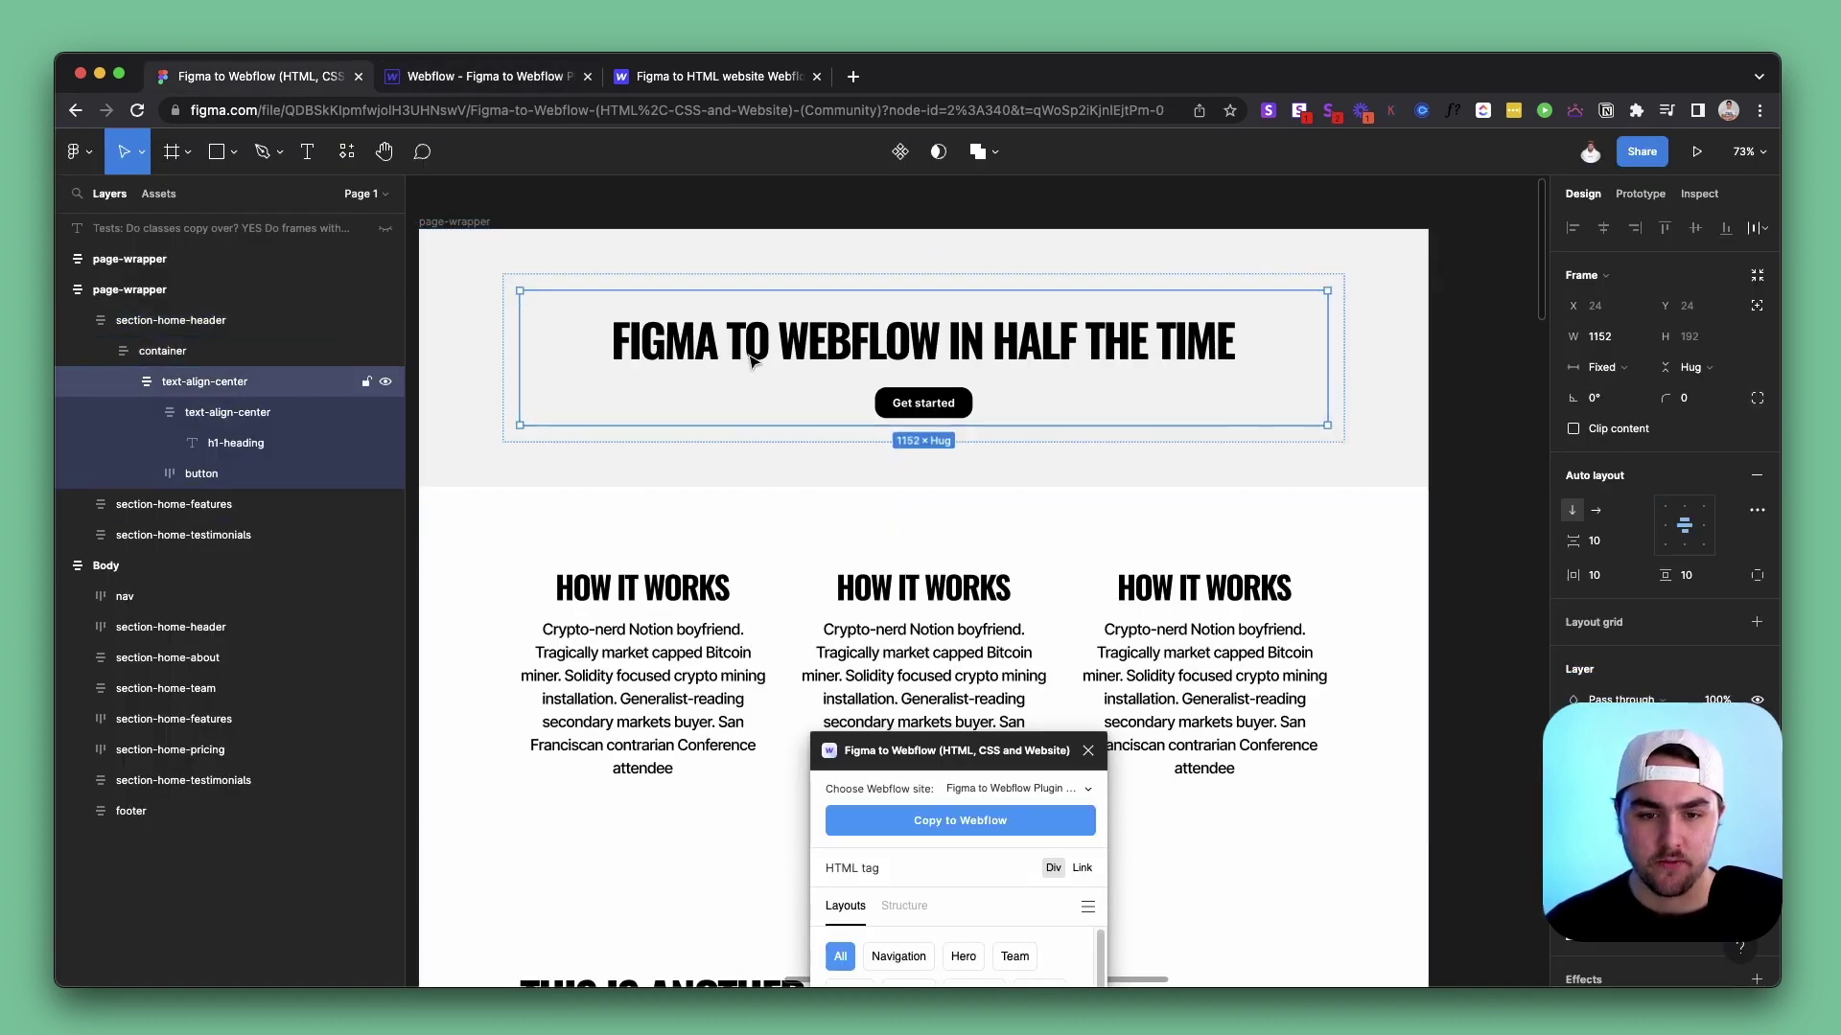
double_click(753, 361)
double_click(752, 362)
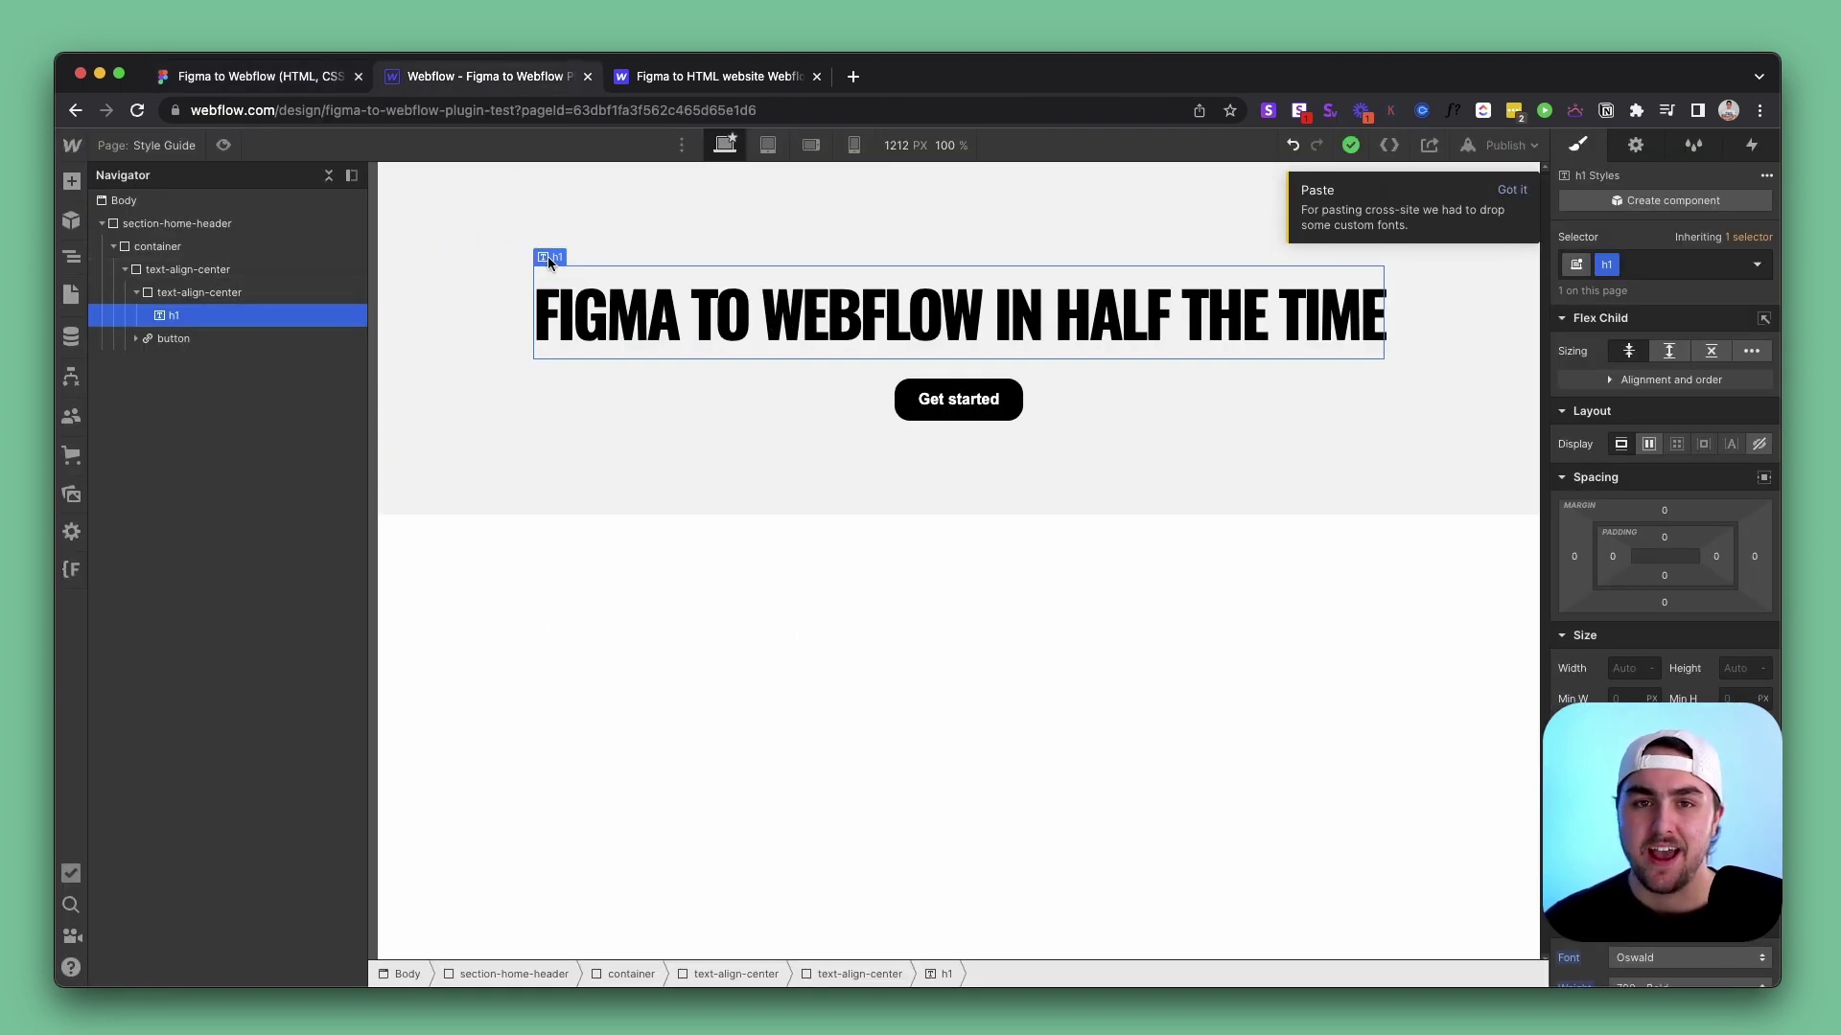
left_click(297, 81)
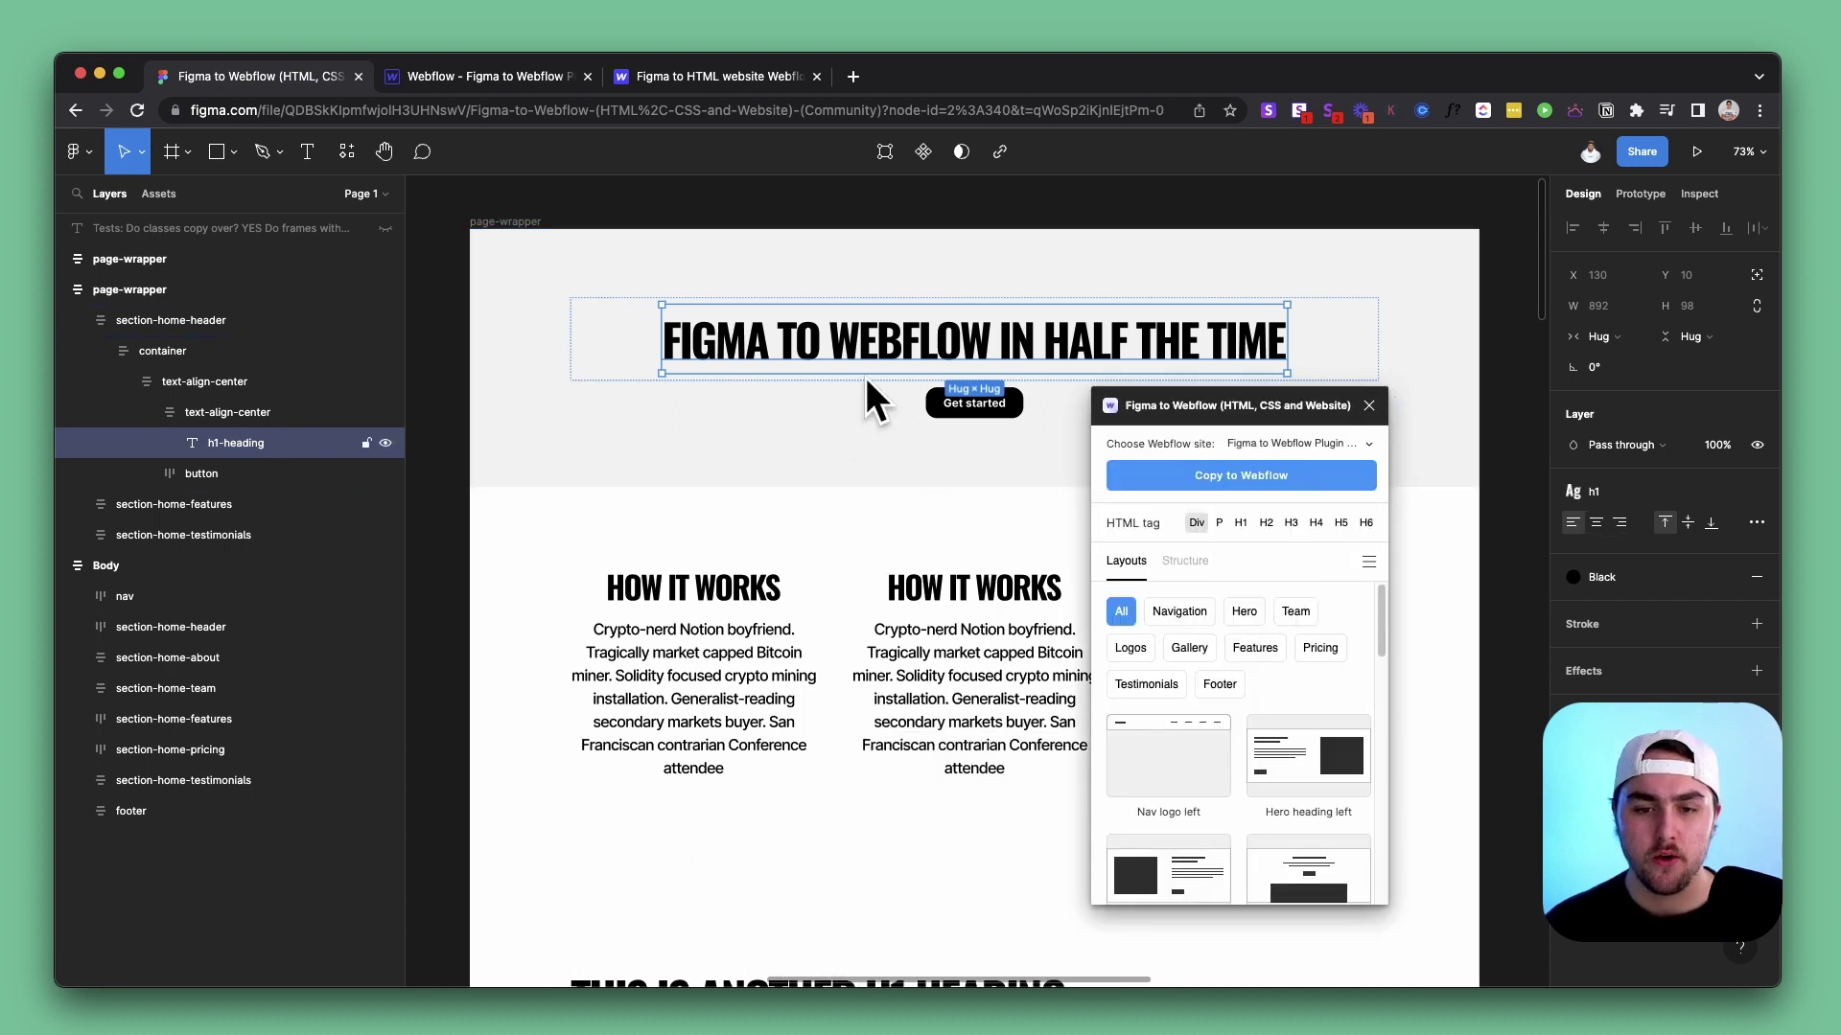
In the other page-wrapper's section-home-features, select the h2-heading text of the first home-features_item
left_click(866, 377)
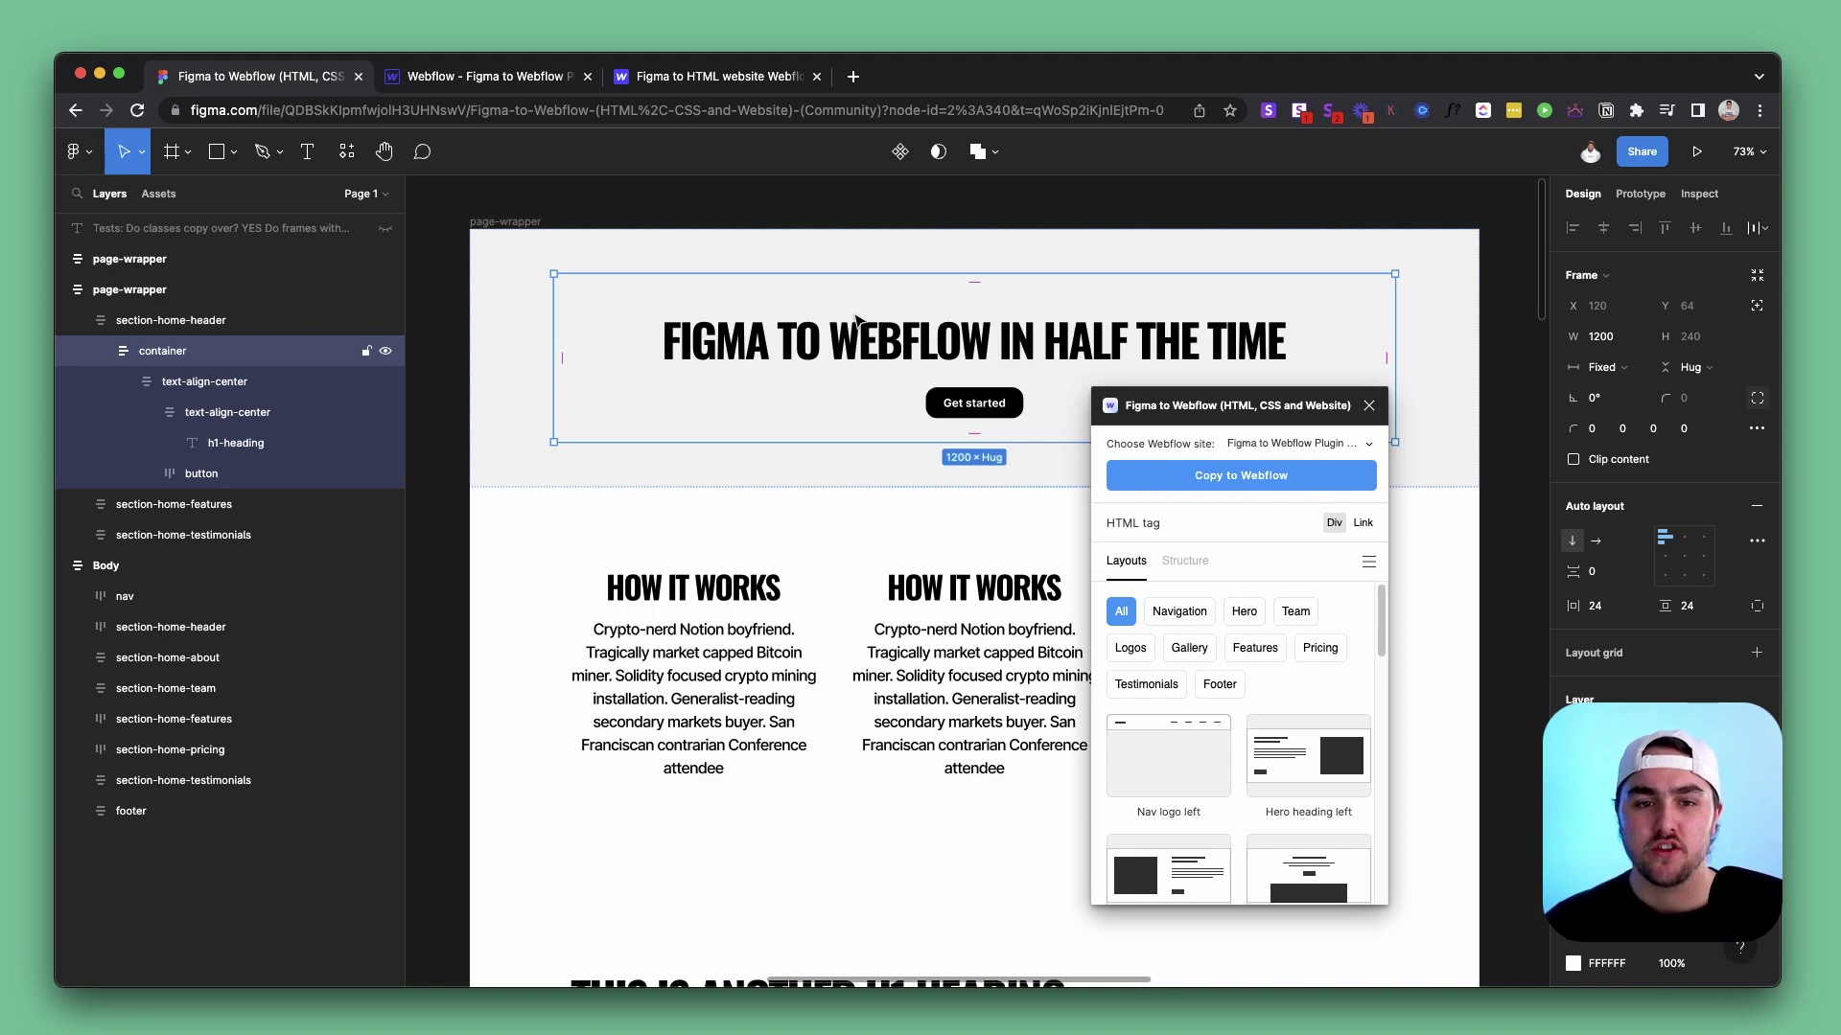
scroll(863, 326, "right", 10)
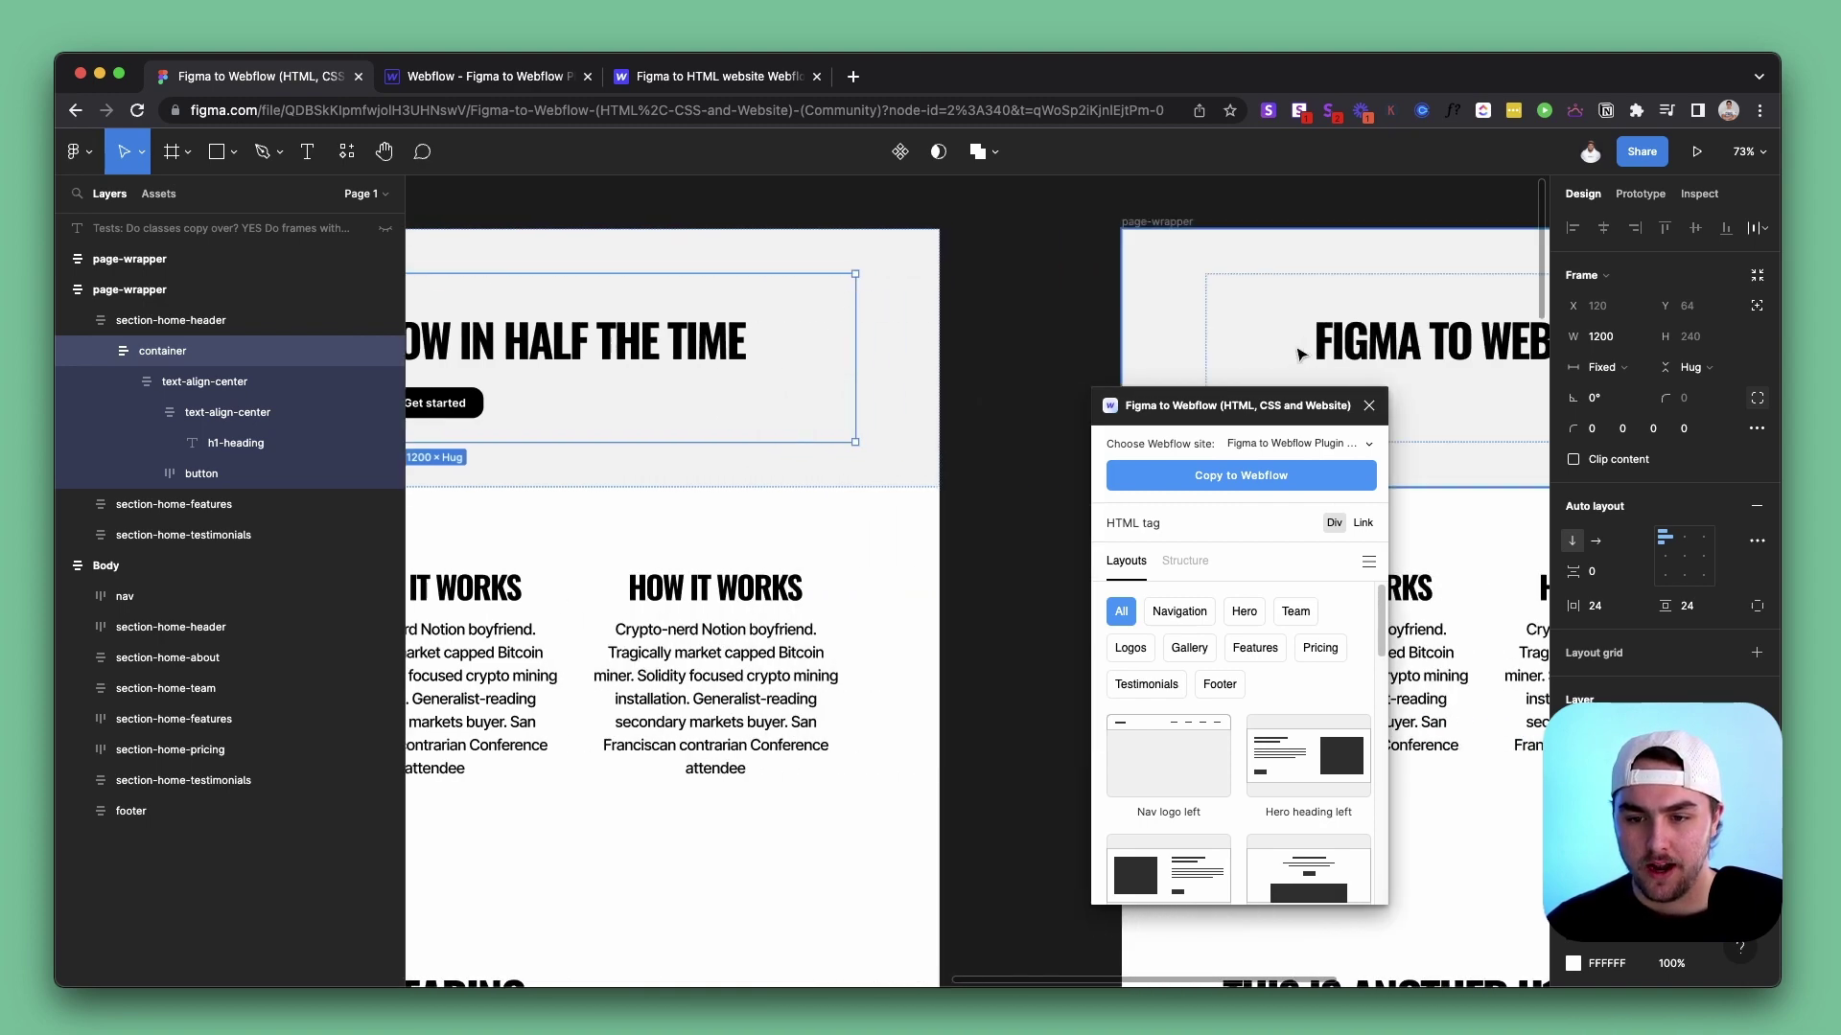
scroll(1299, 355, "right", 10)
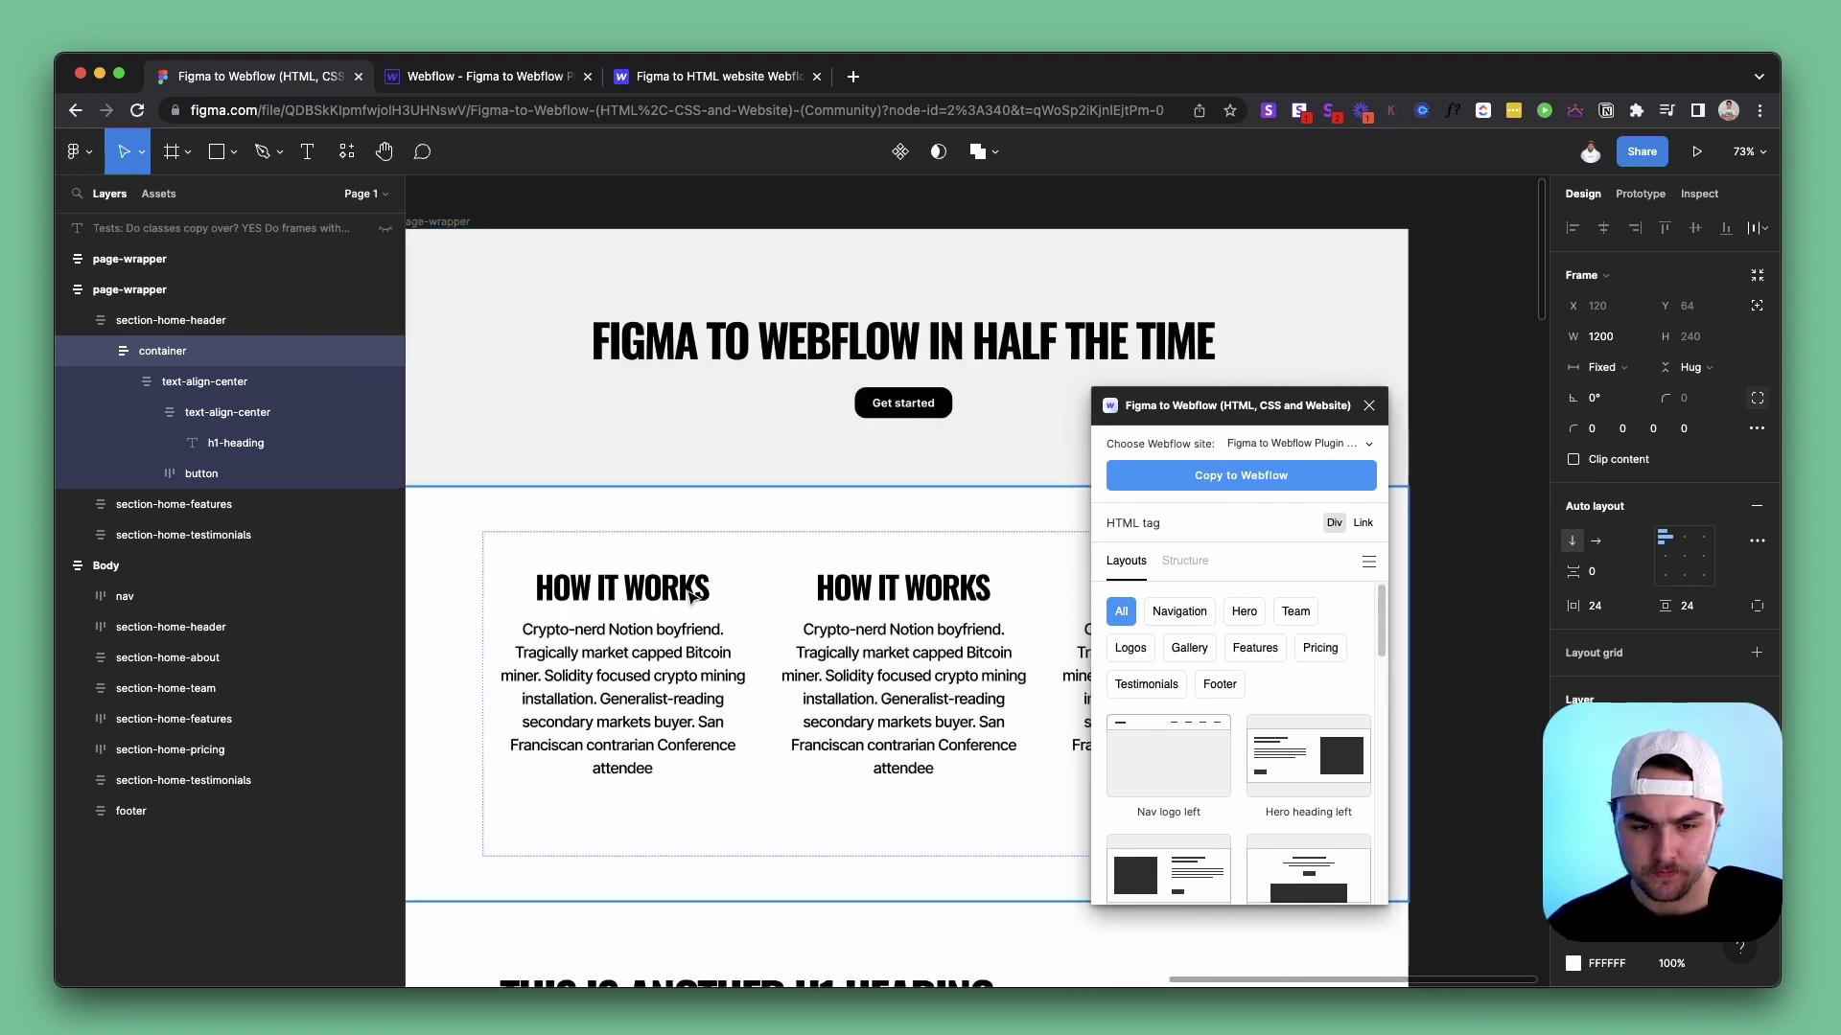
left_click(692, 590)
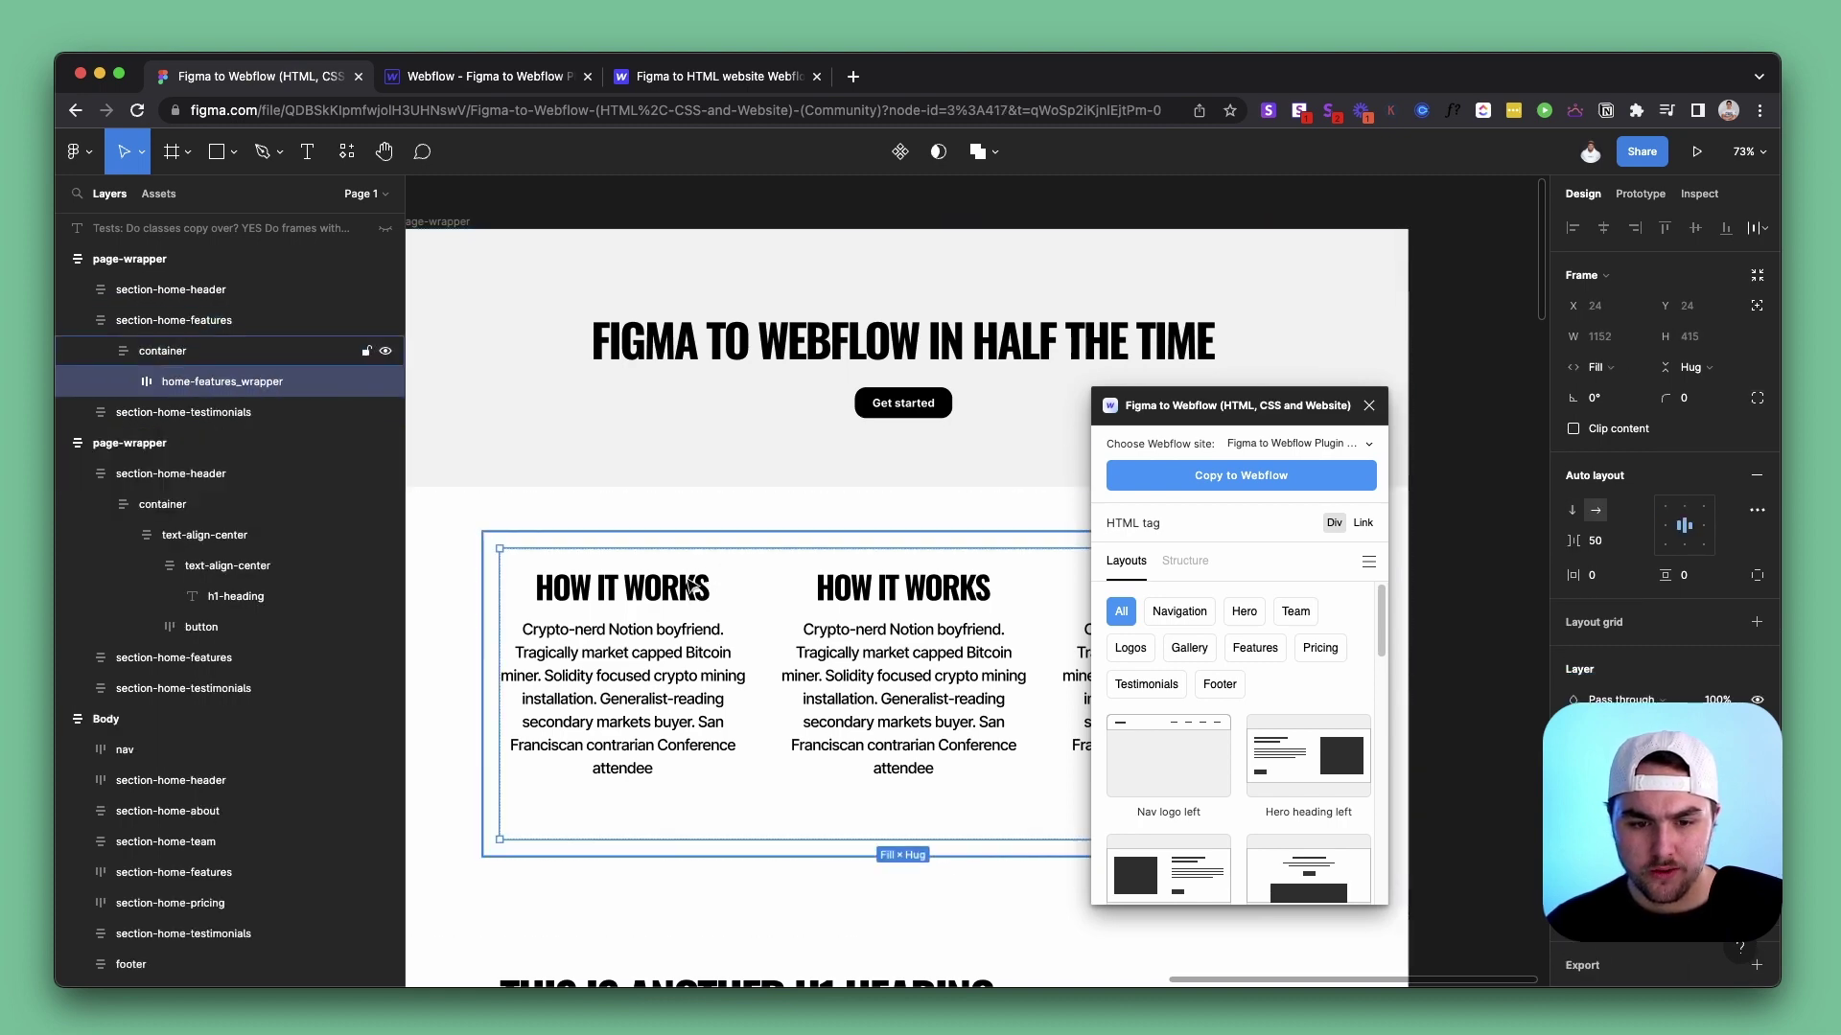
scroll(739, 621, "down", 3)
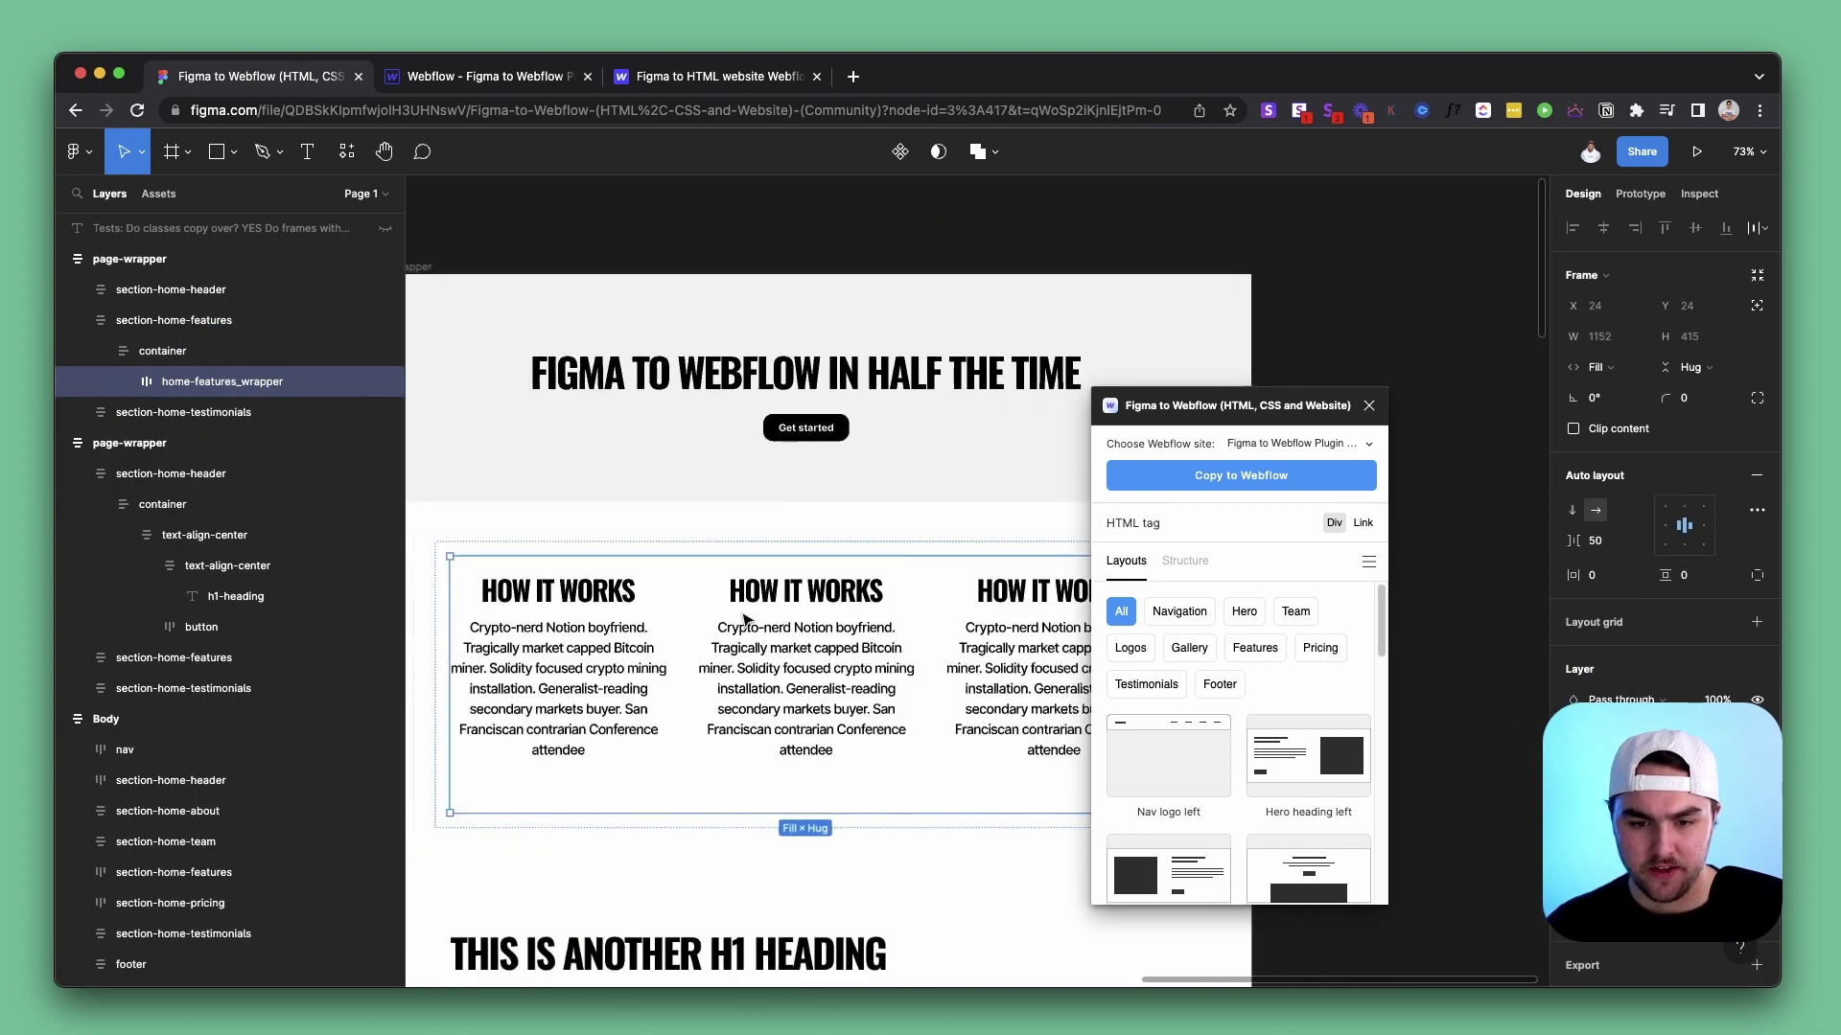
scroll(745, 620, "down", 5)
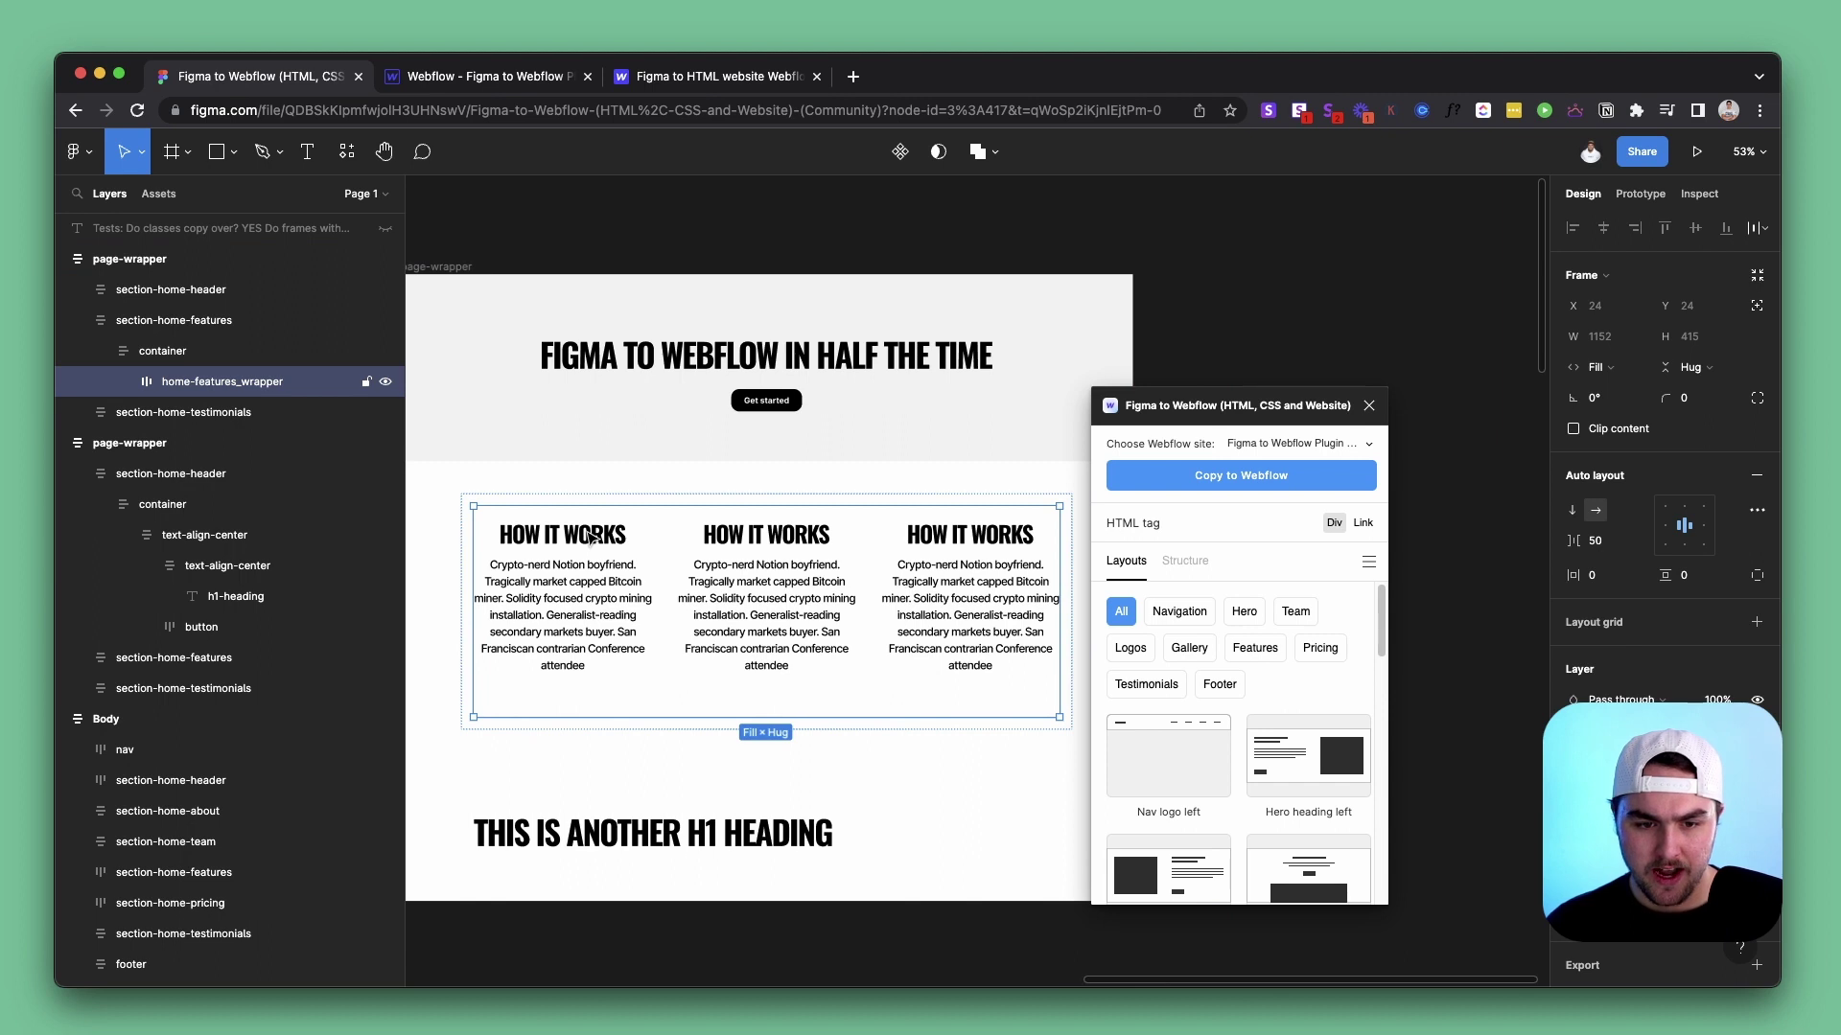
left_click(122, 381)
left_click(543, 539, "super")
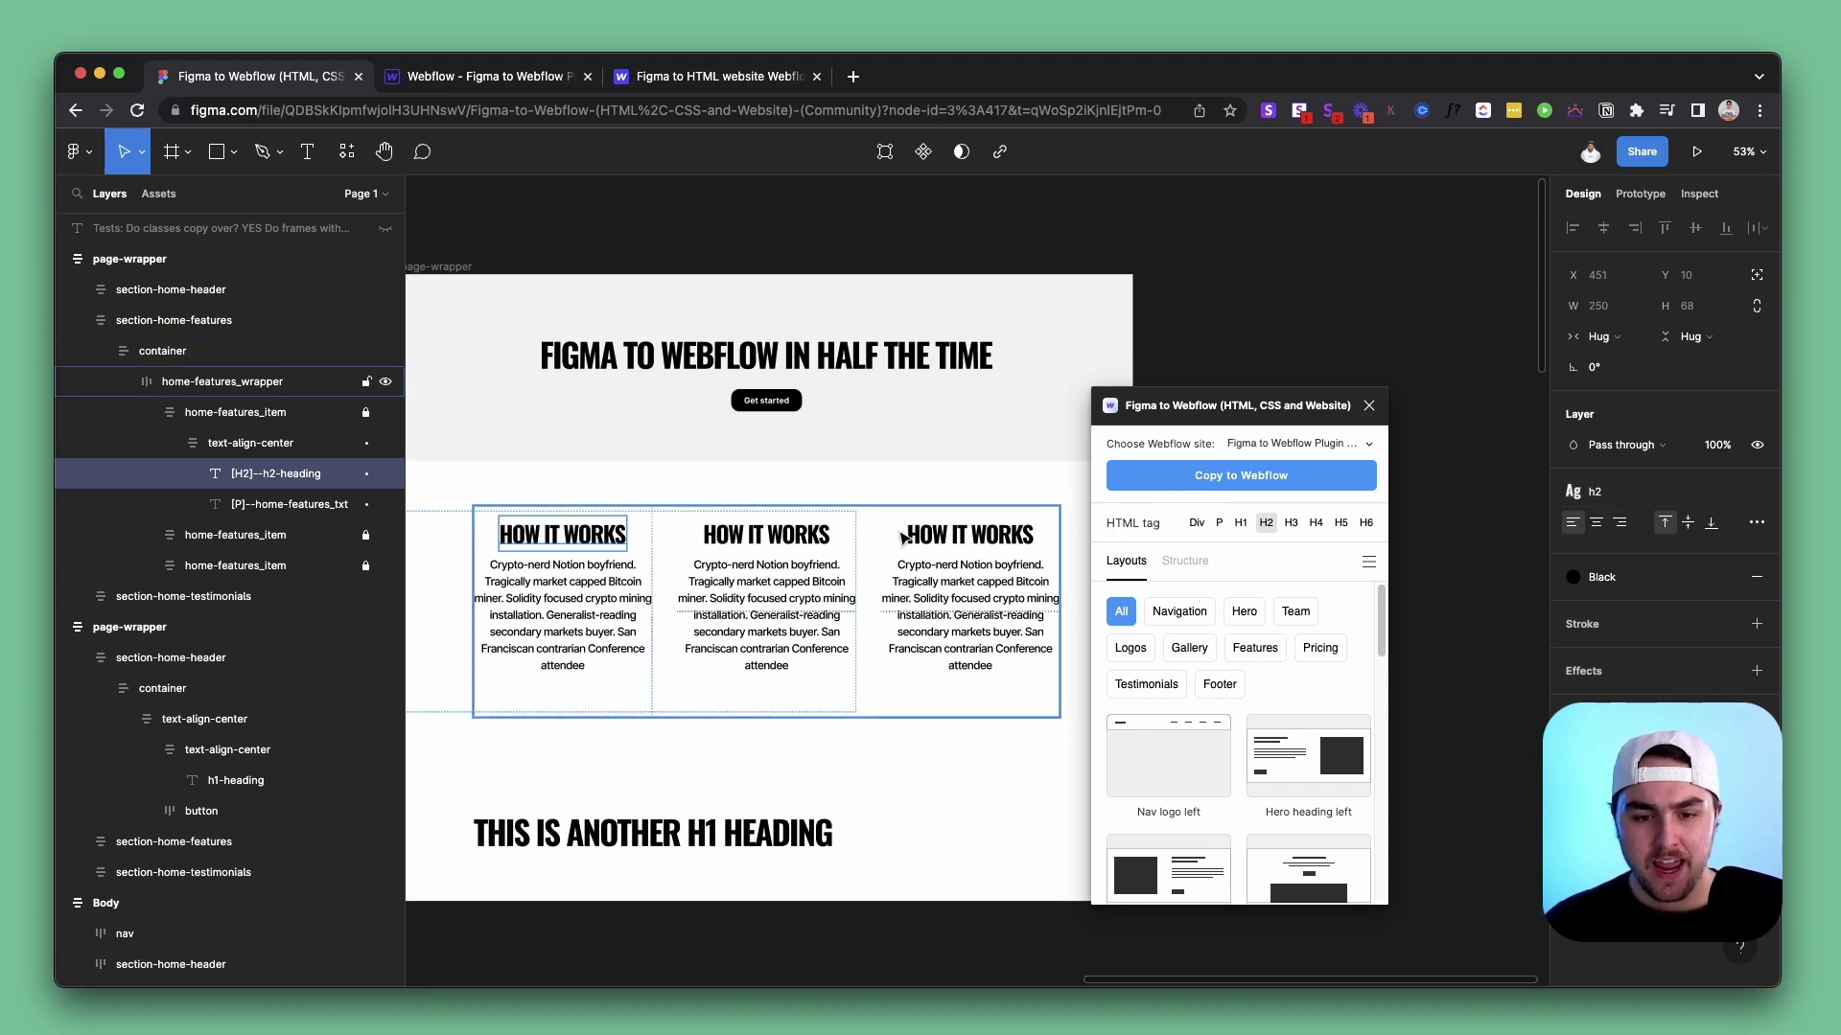
Center-align the h2-heading text of the middle home-features_item
left_click(143, 535)
left_click(773, 537)
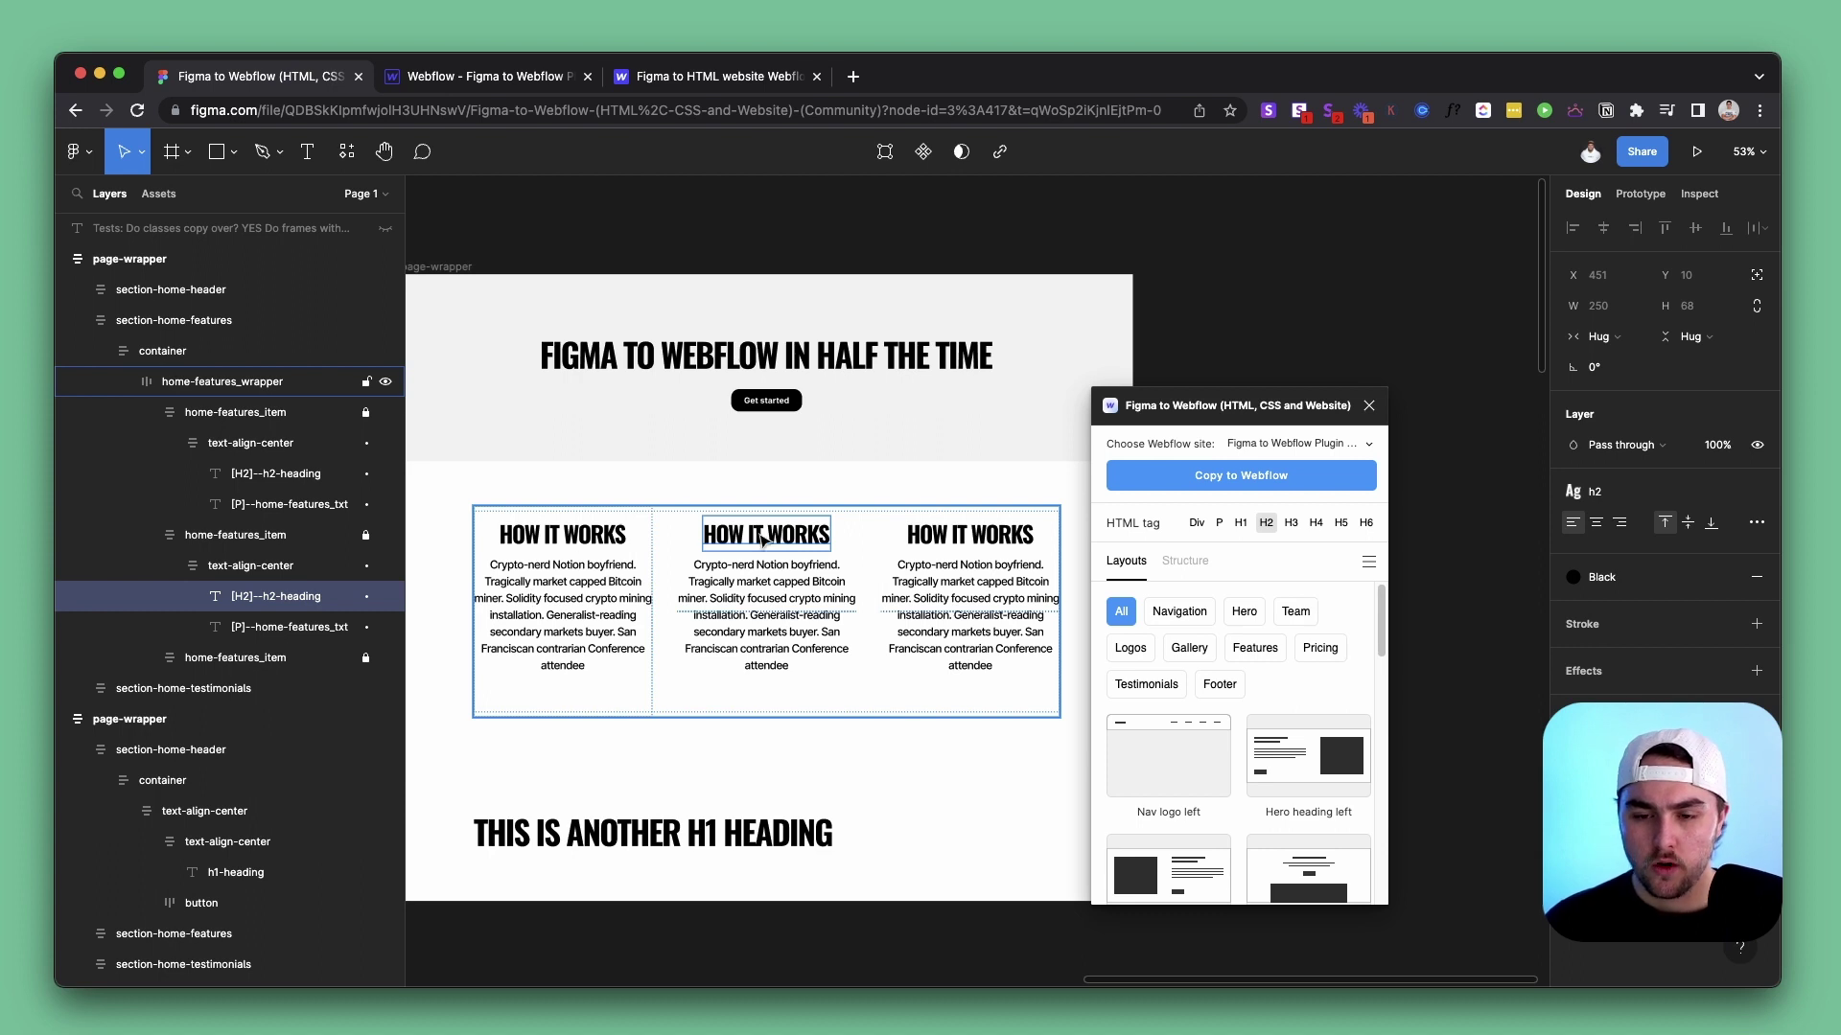
left_click(1595, 533)
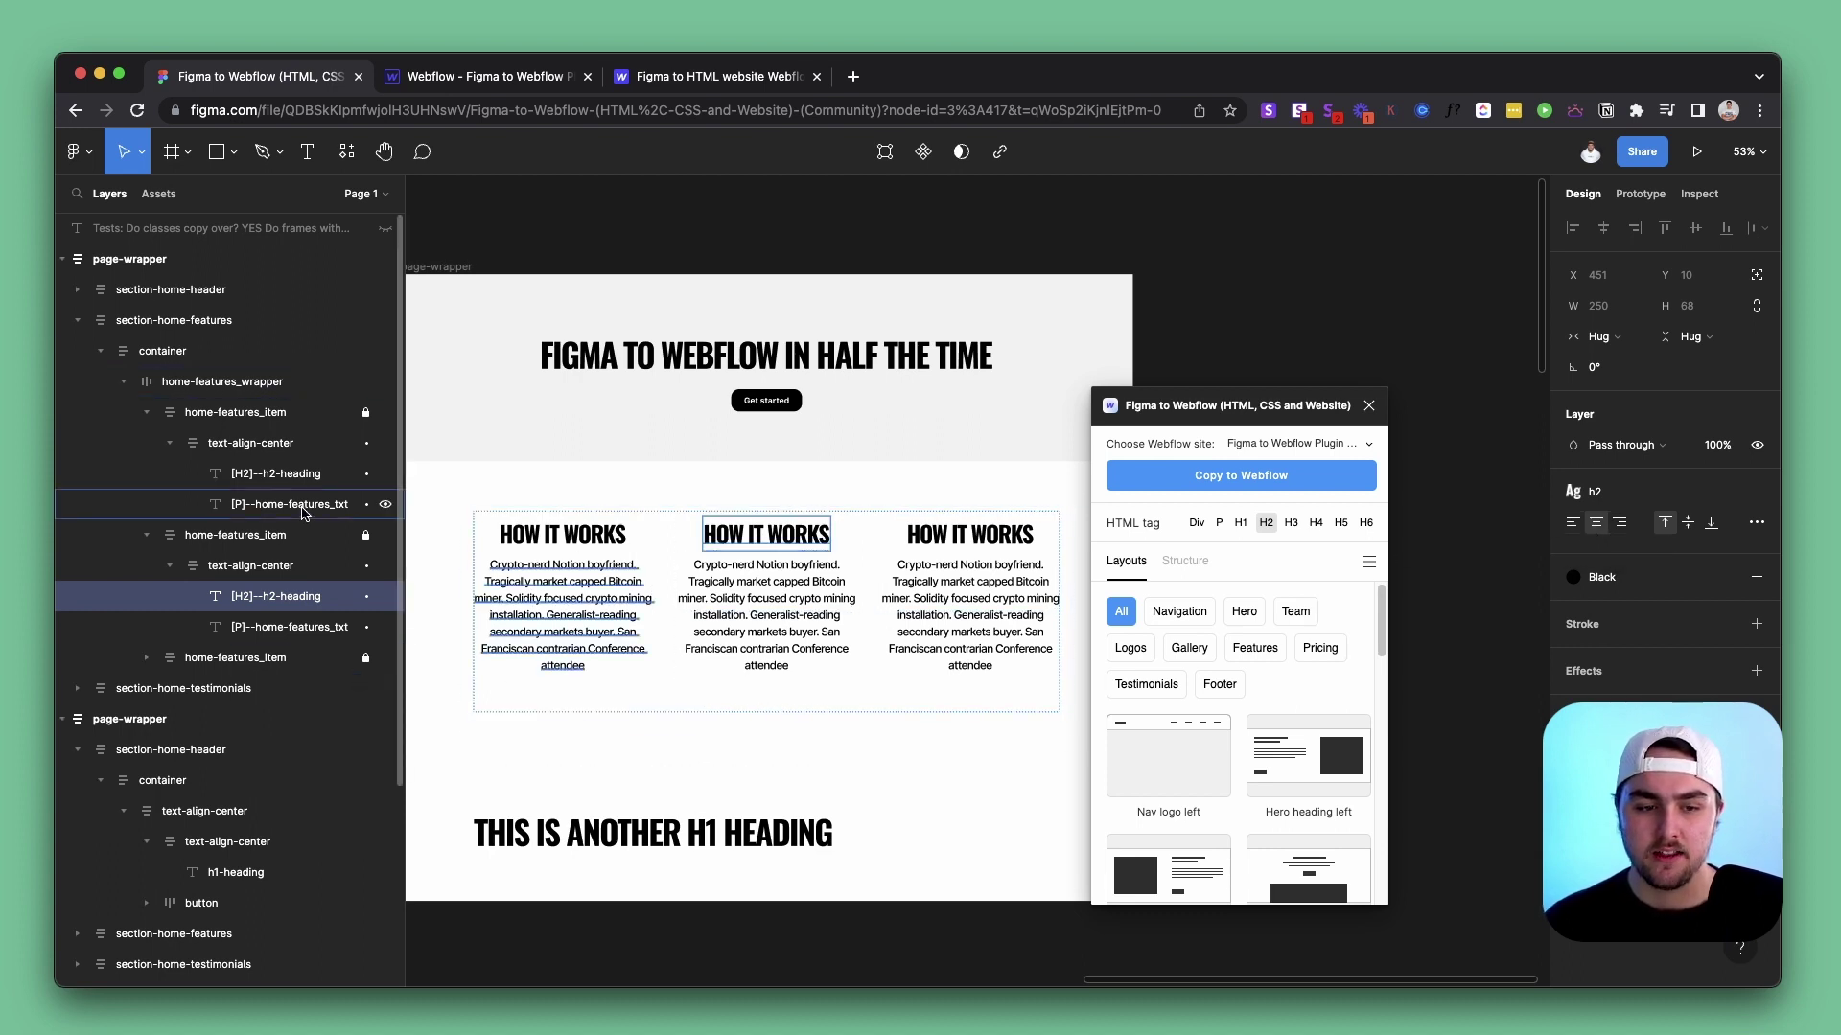
Copy section-home-features with the plugin and paste it into the Webflow Body in place of the existing header section
left_click(363, 477)
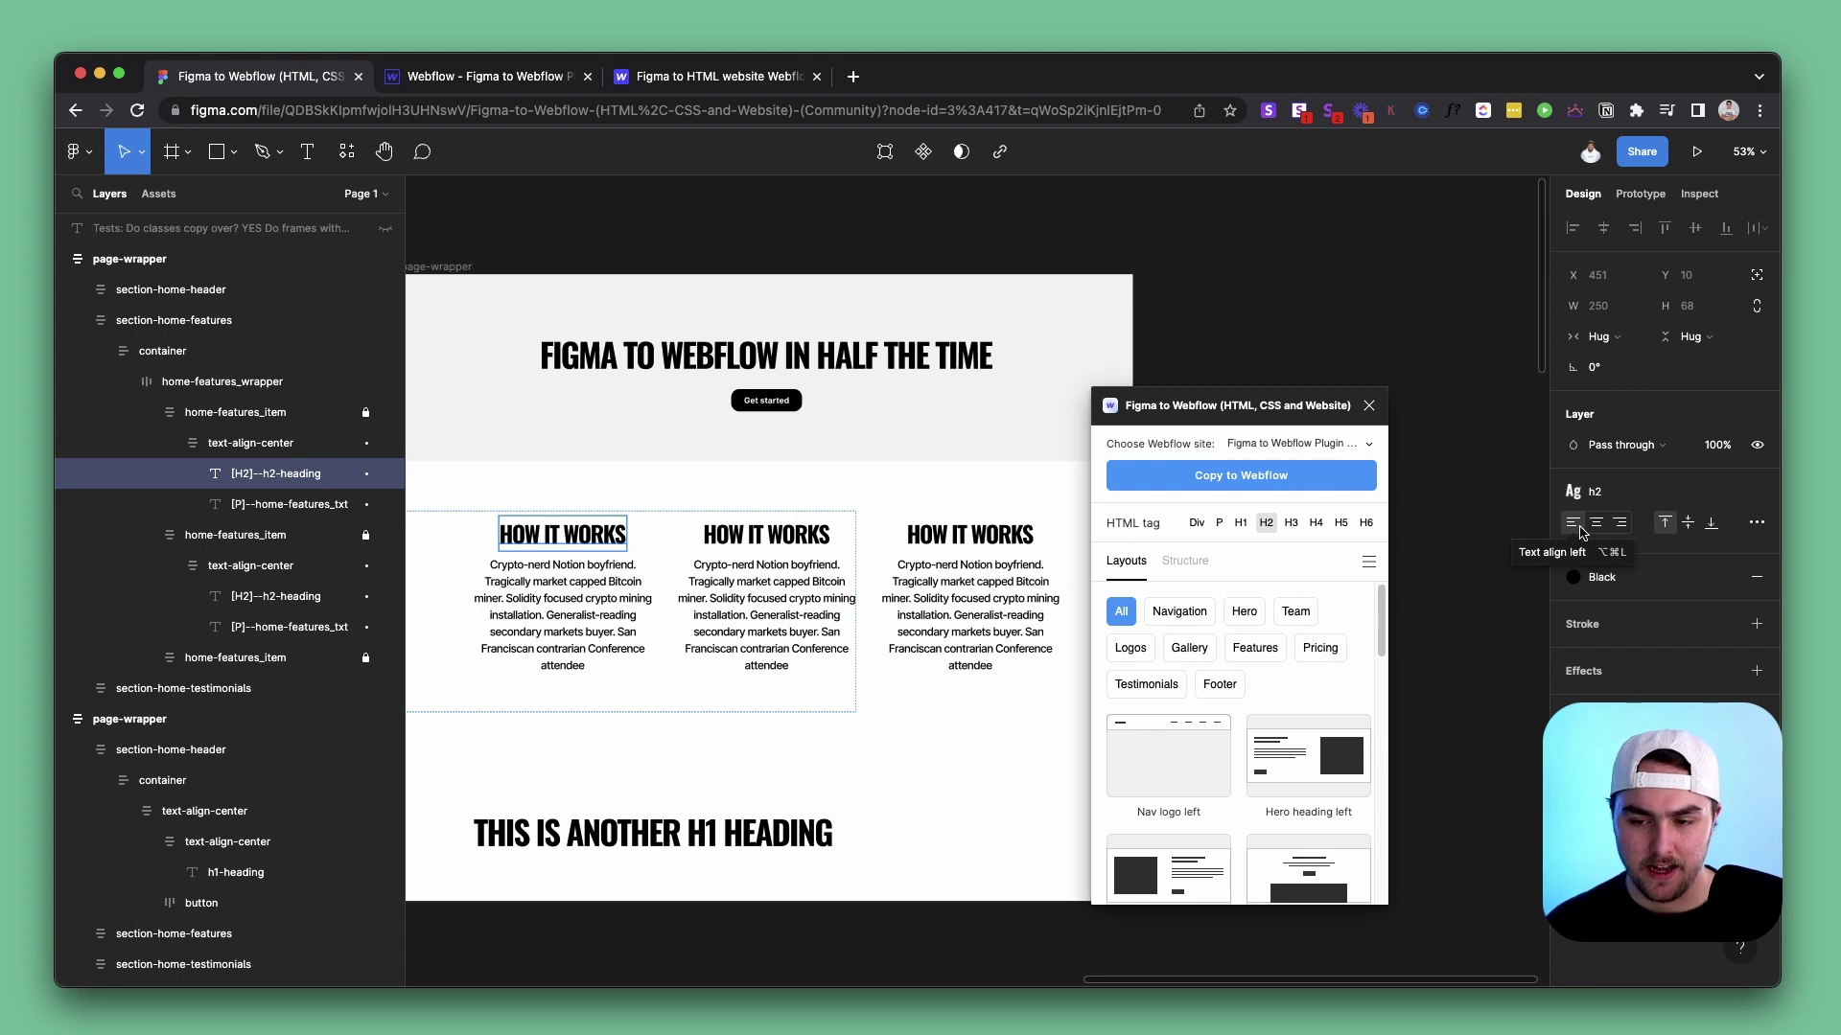
left_click(724, 484)
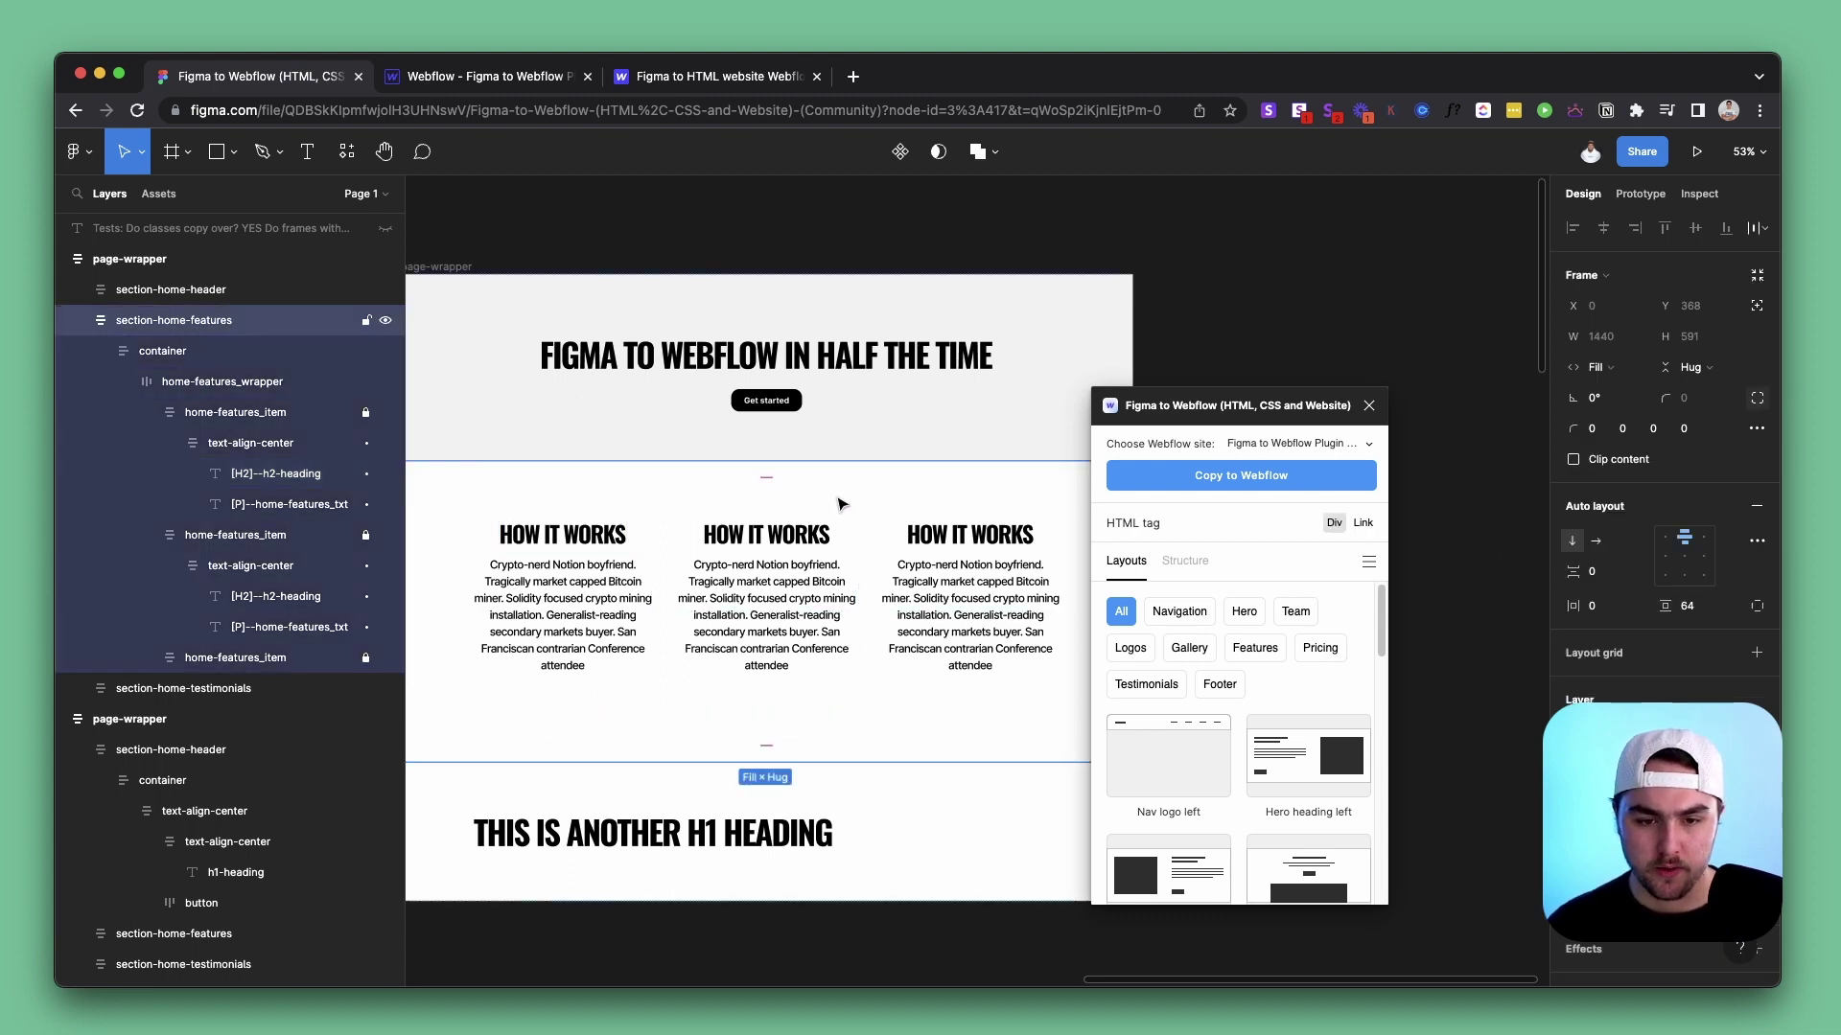
left_click(1119, 479)
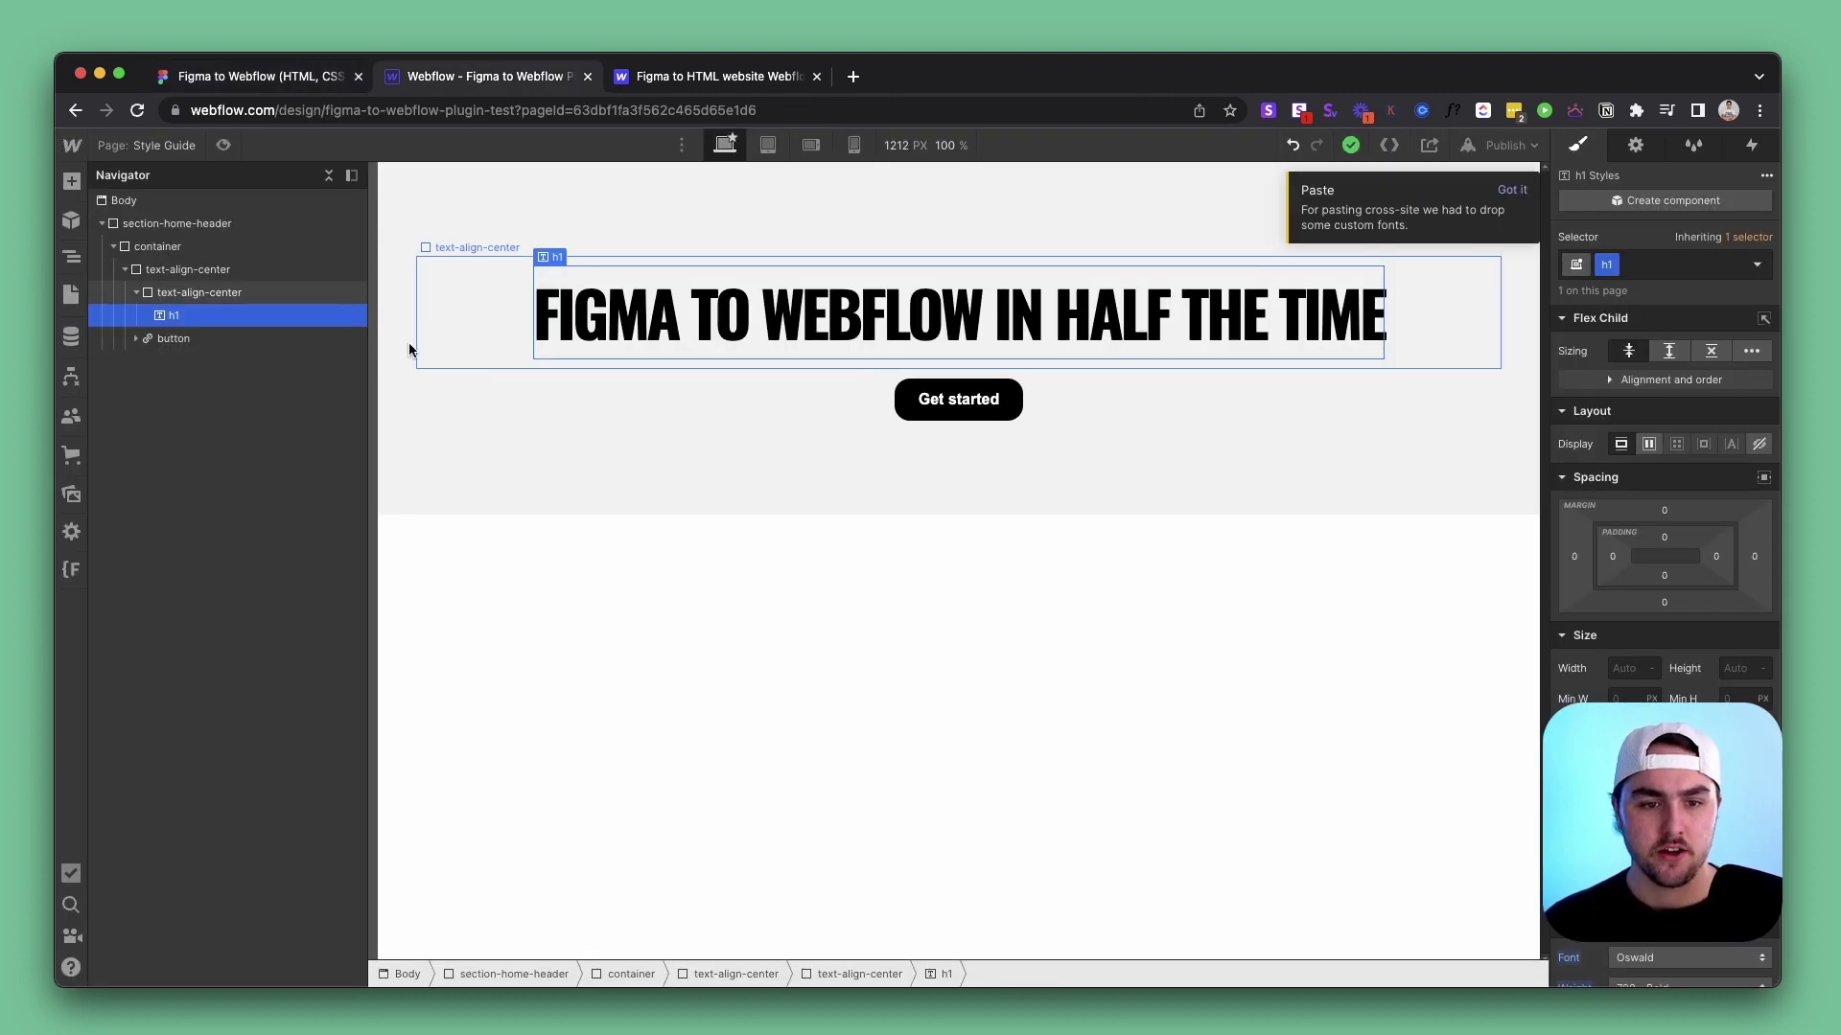
key("super+z")
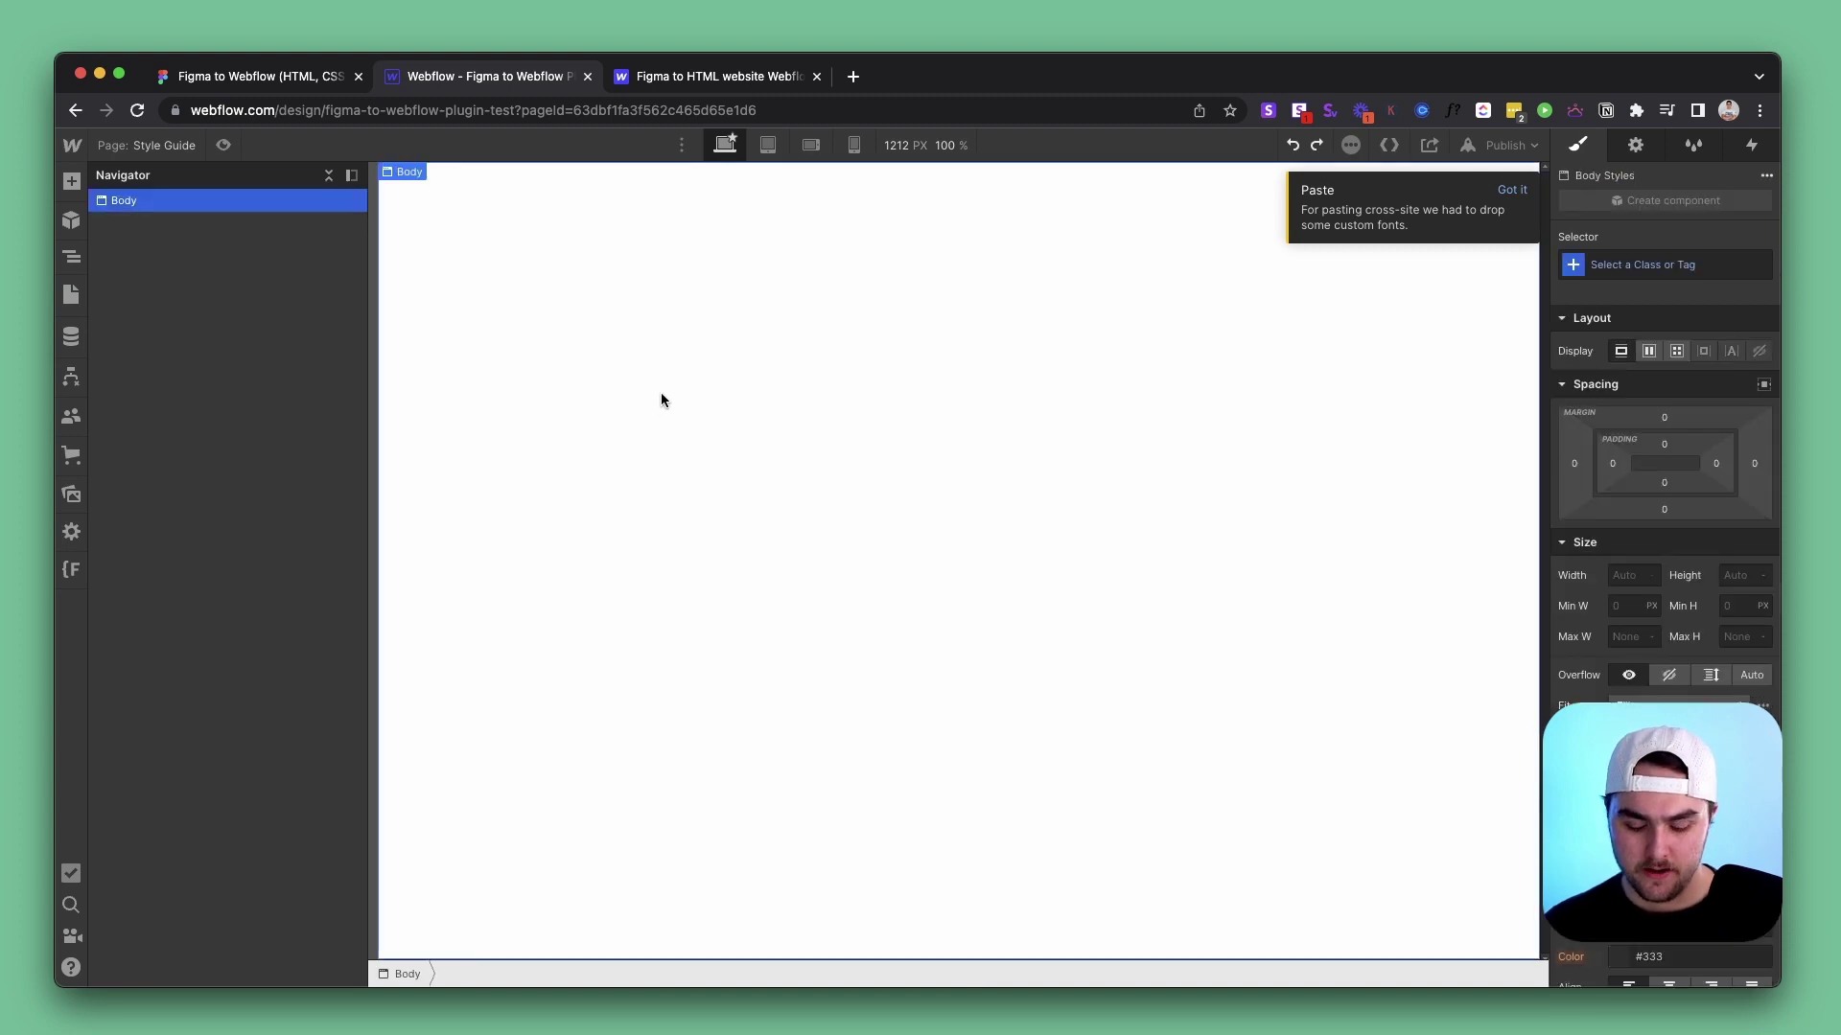
key("super+v")
Compare the classes on the three pasted "How it works" headings and dismiss the paste notices
left_click(642, 327)
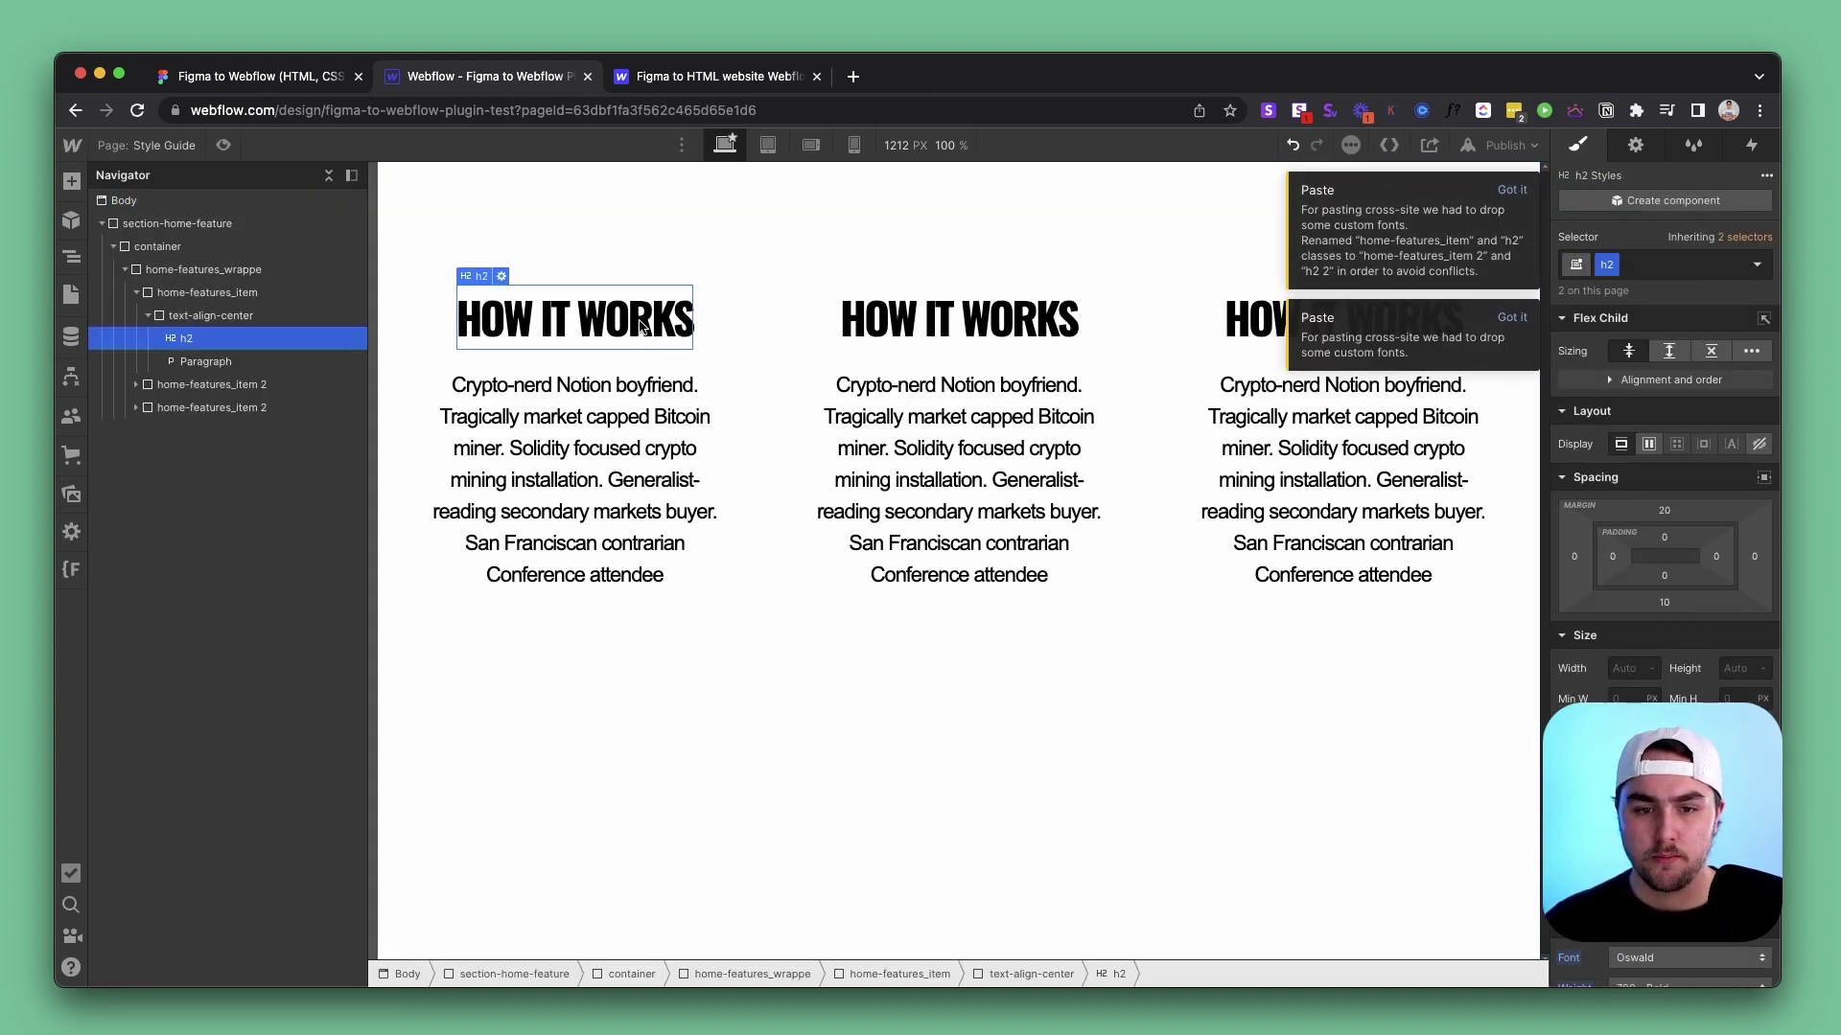
left_click(844, 322)
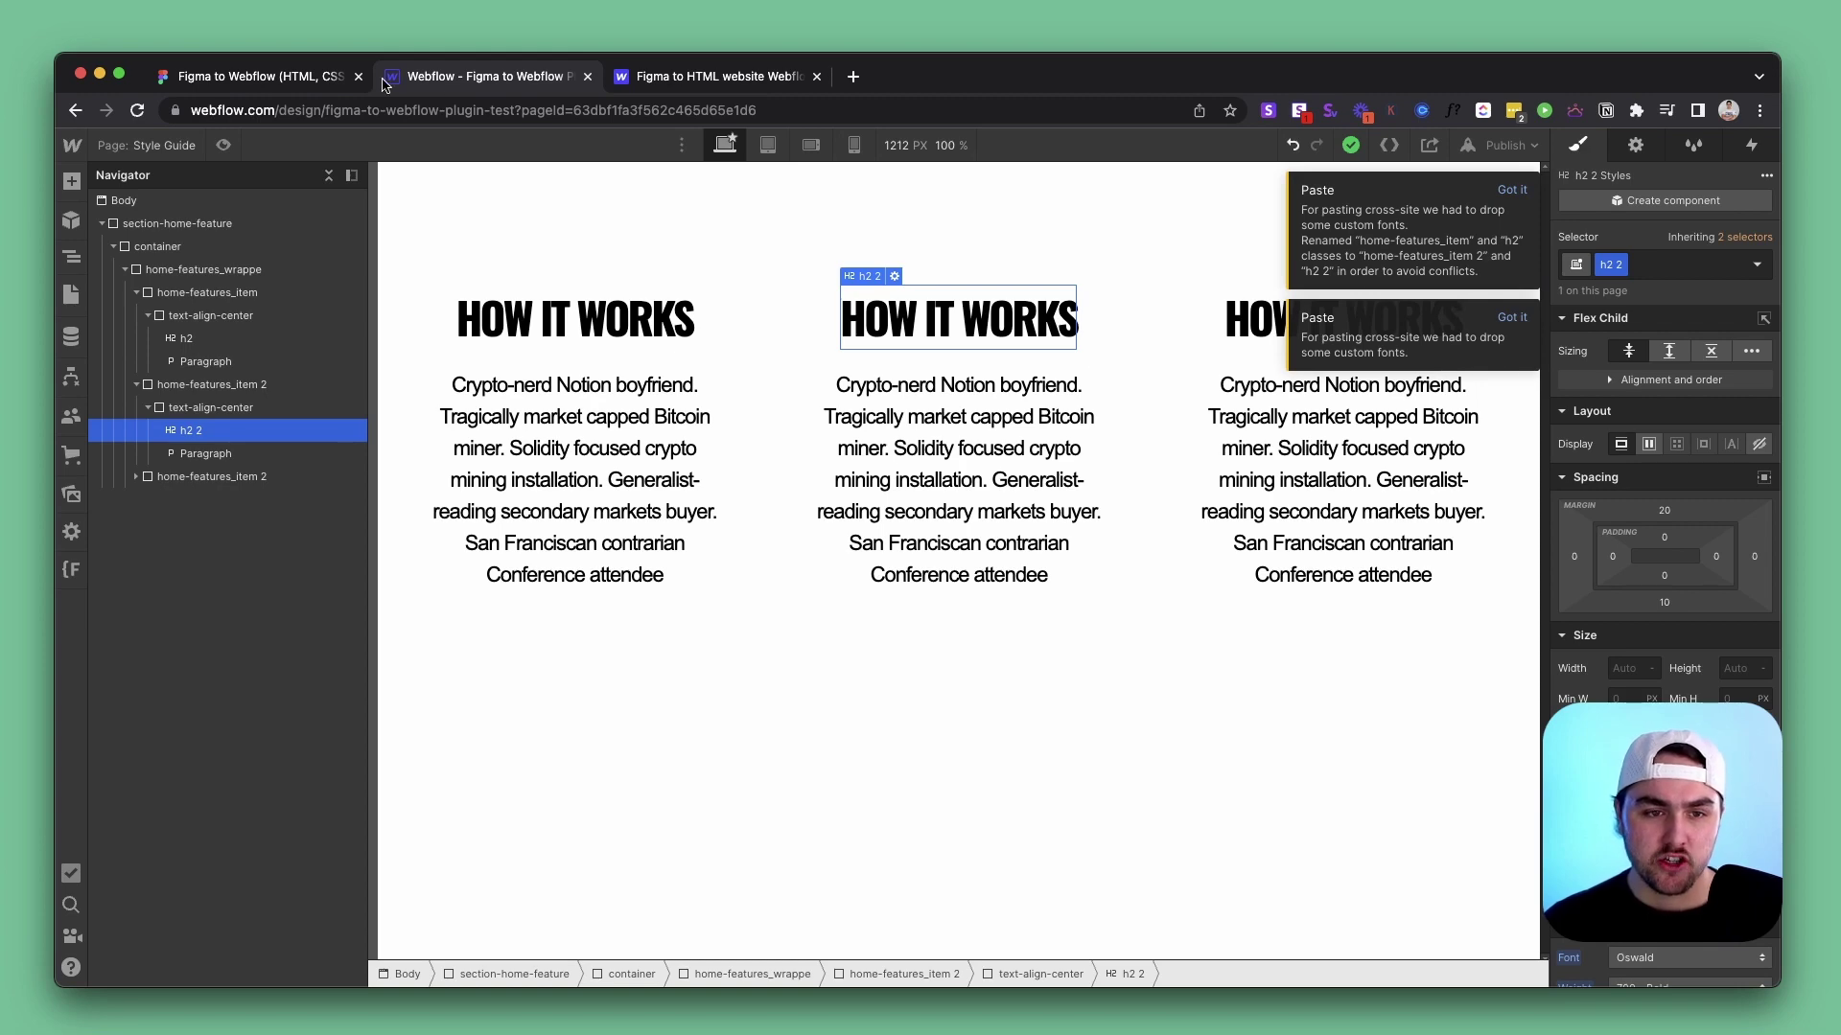
left_click(332, 76)
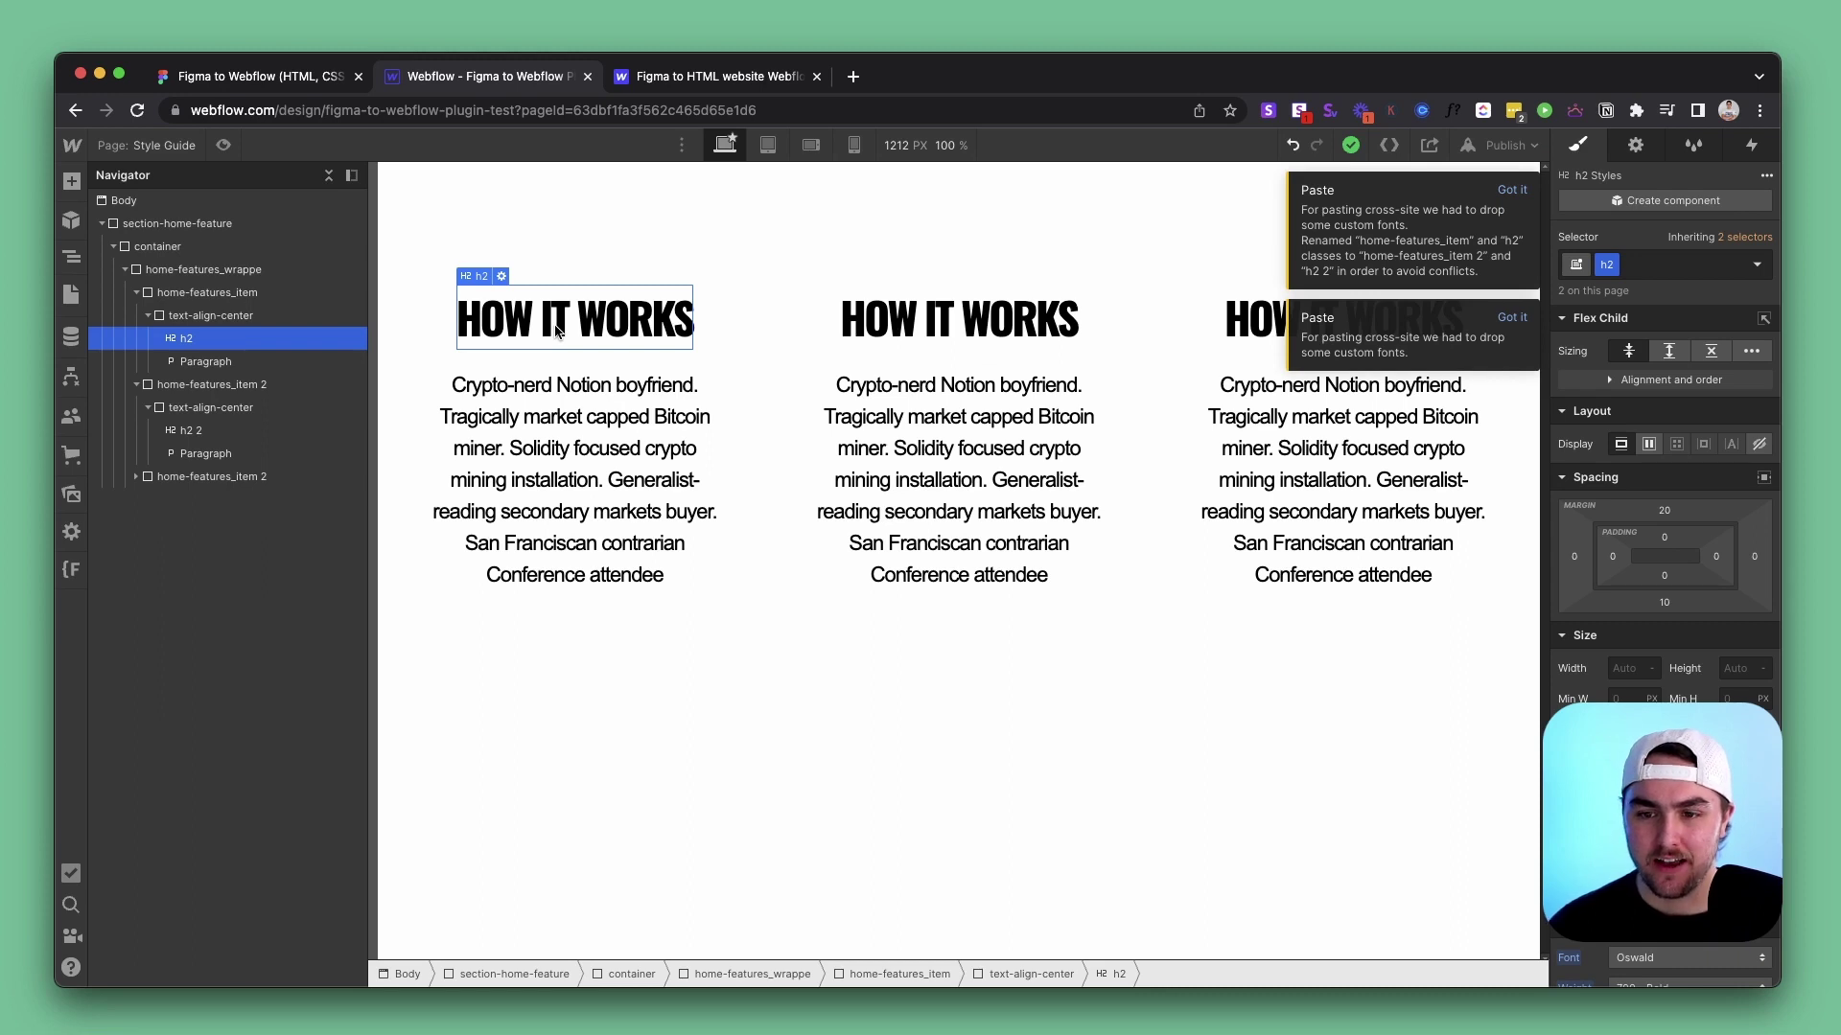
left_click(954, 321)
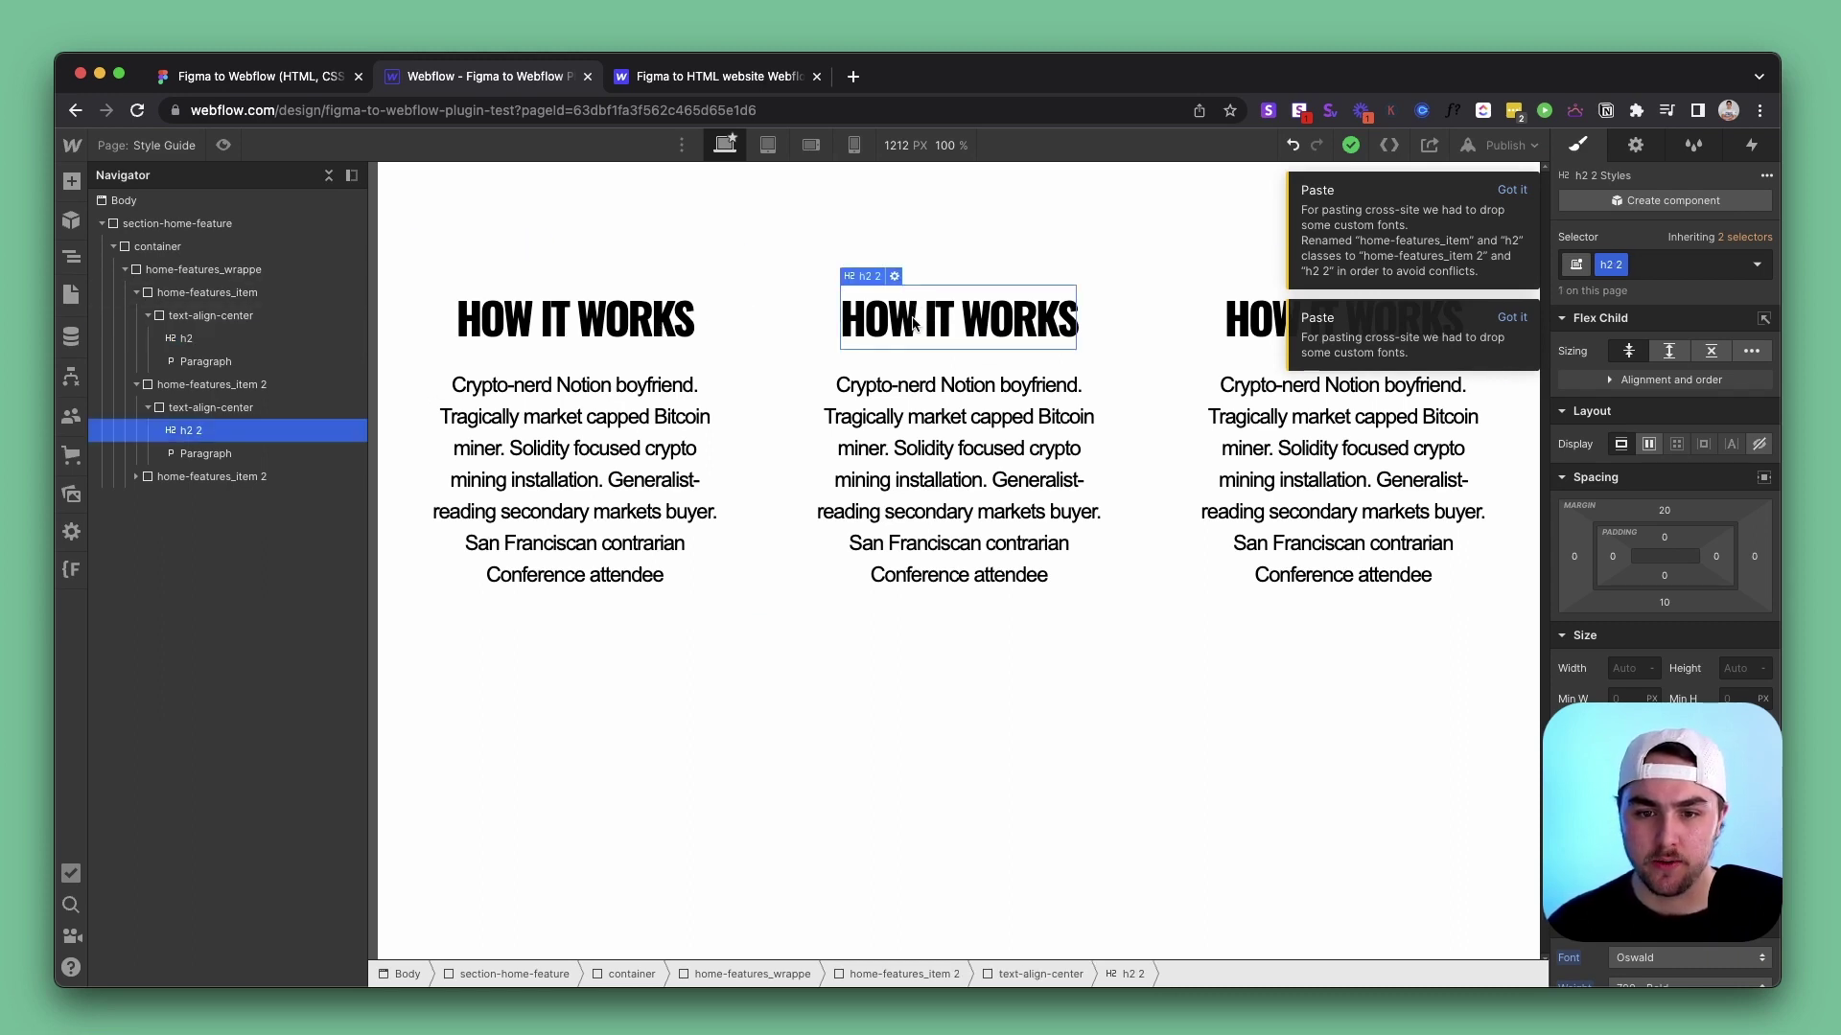
left_click(1512, 189)
left_click(1515, 313)
left_click(1525, 195)
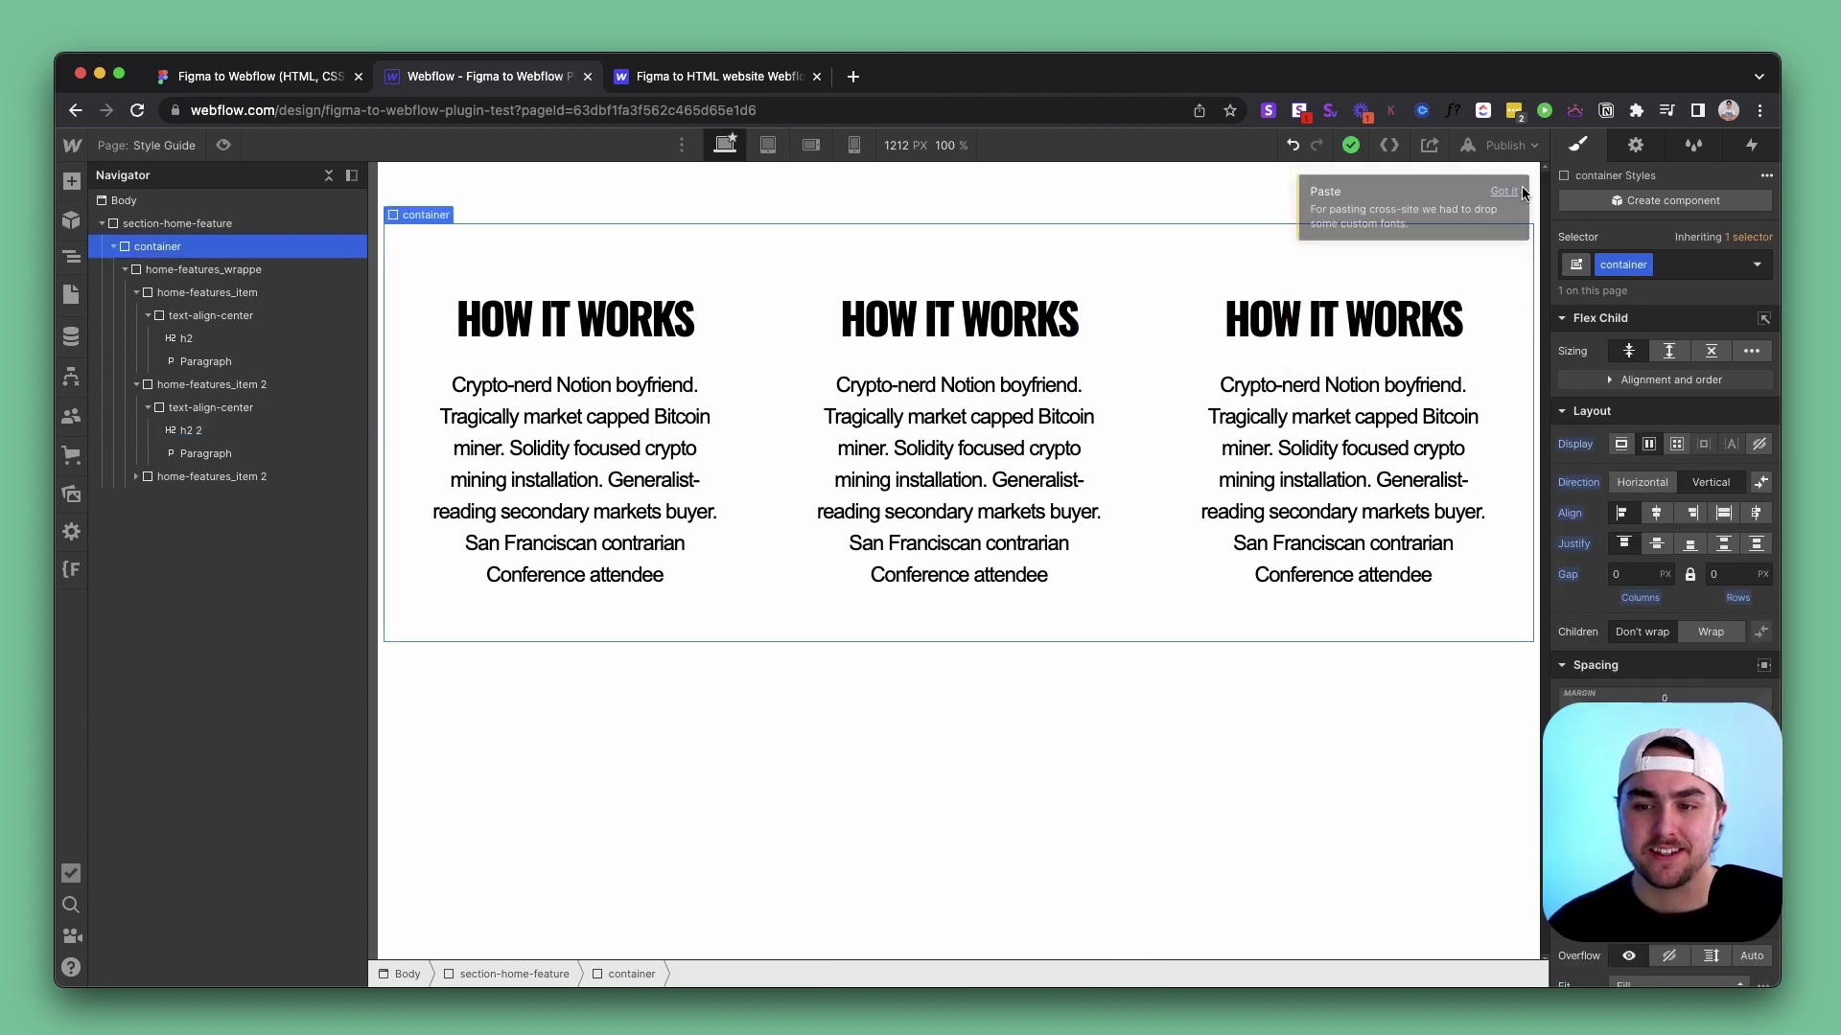
left_click(1327, 327)
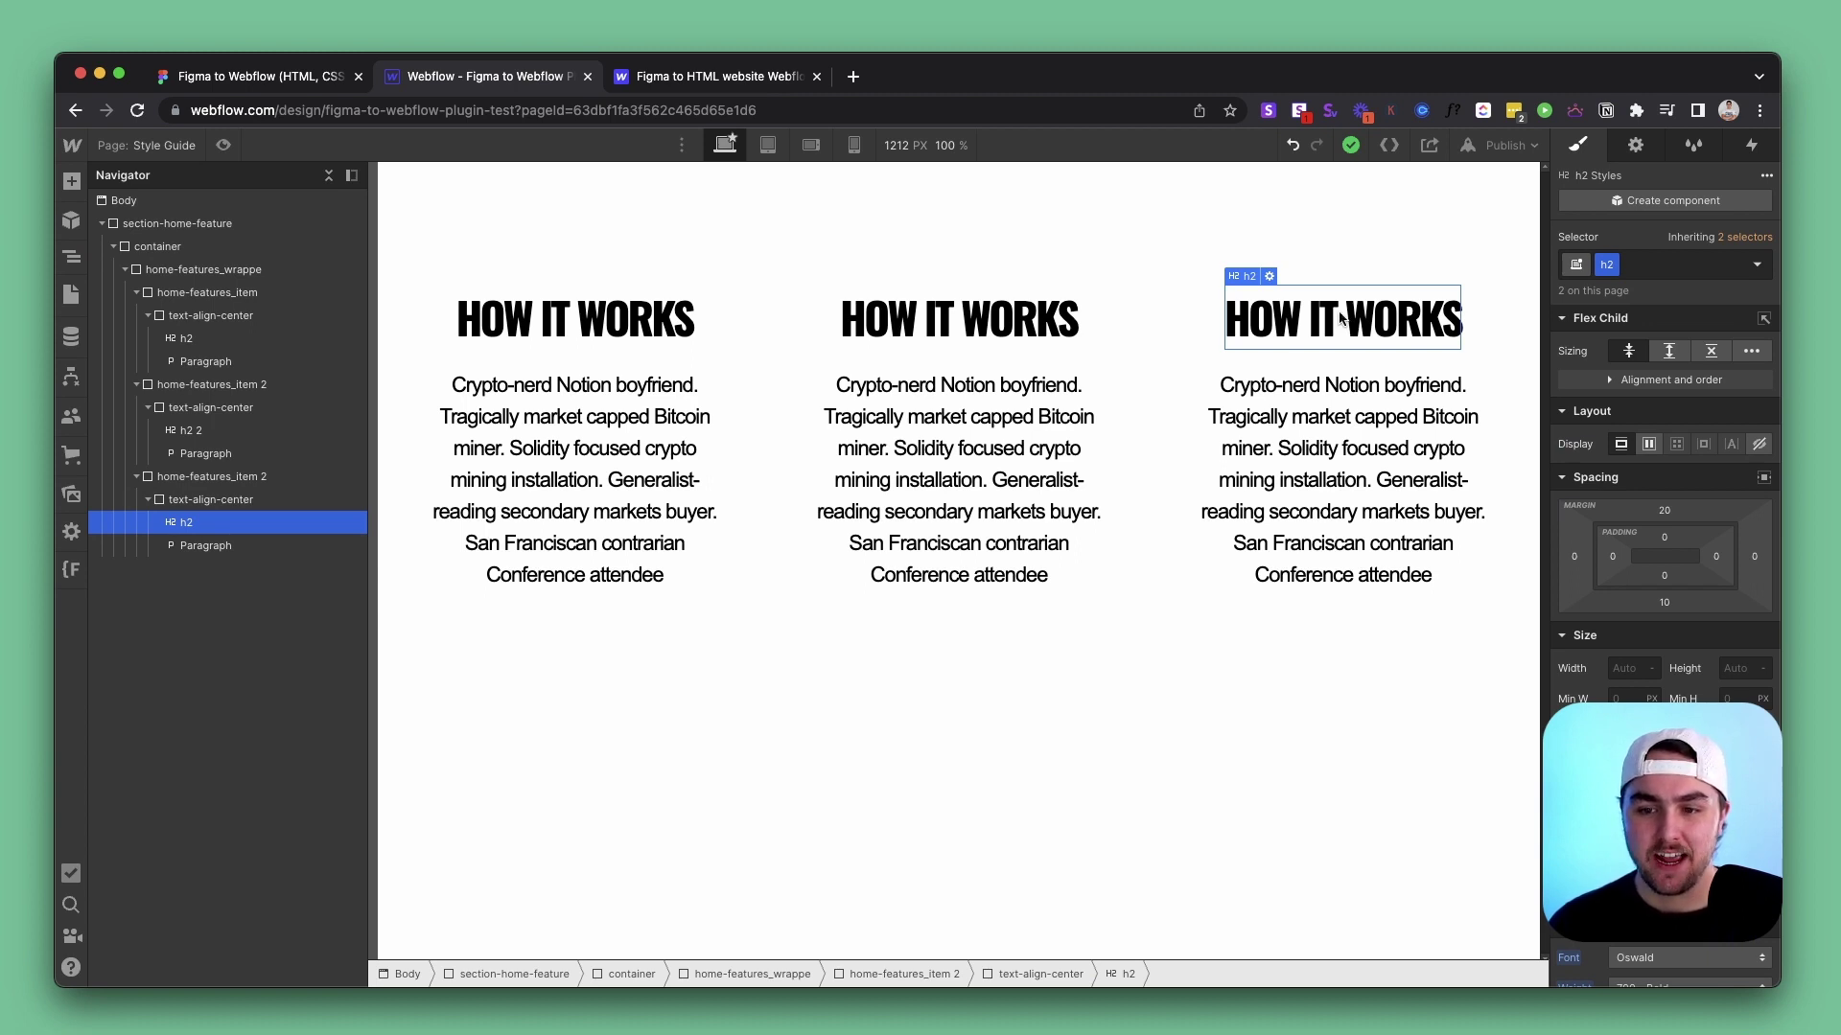
Select the first "How it works" heading and change the text color of its h2 class to red
left_click(556, 320)
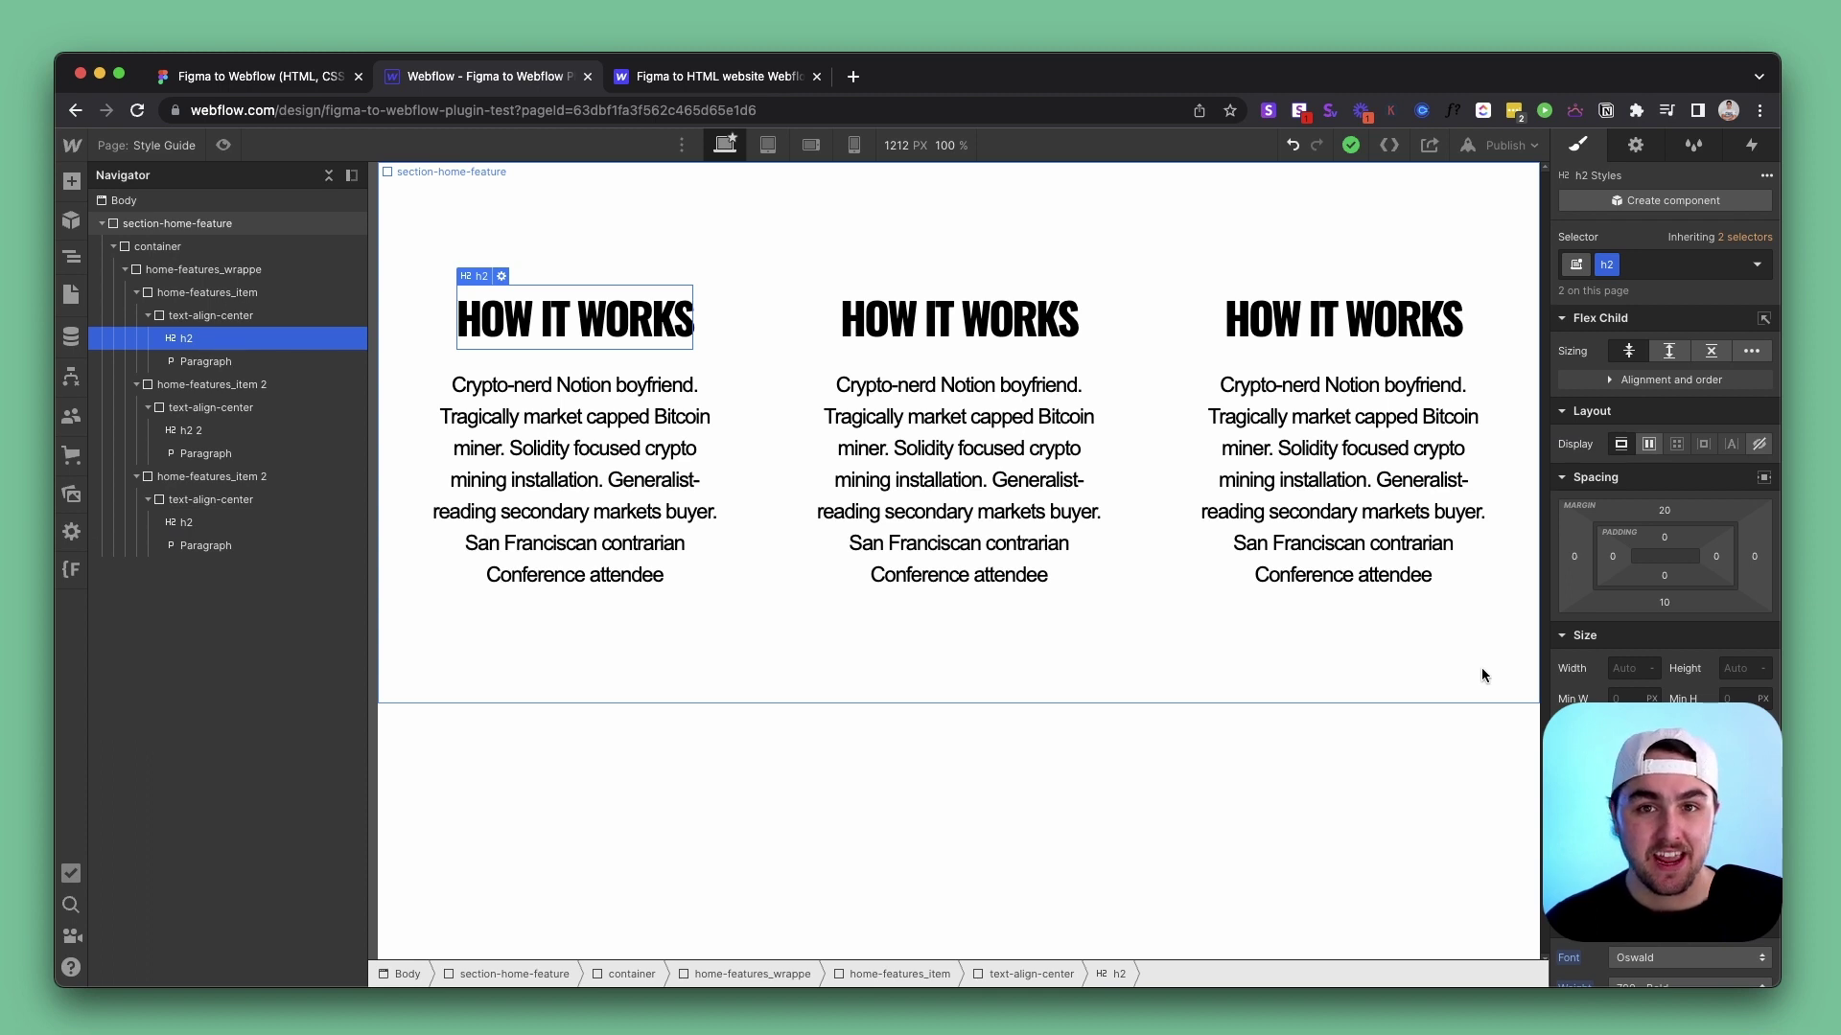
scroll(1663, 671, "down", 1)
scroll(1665, 460, "down", 4)
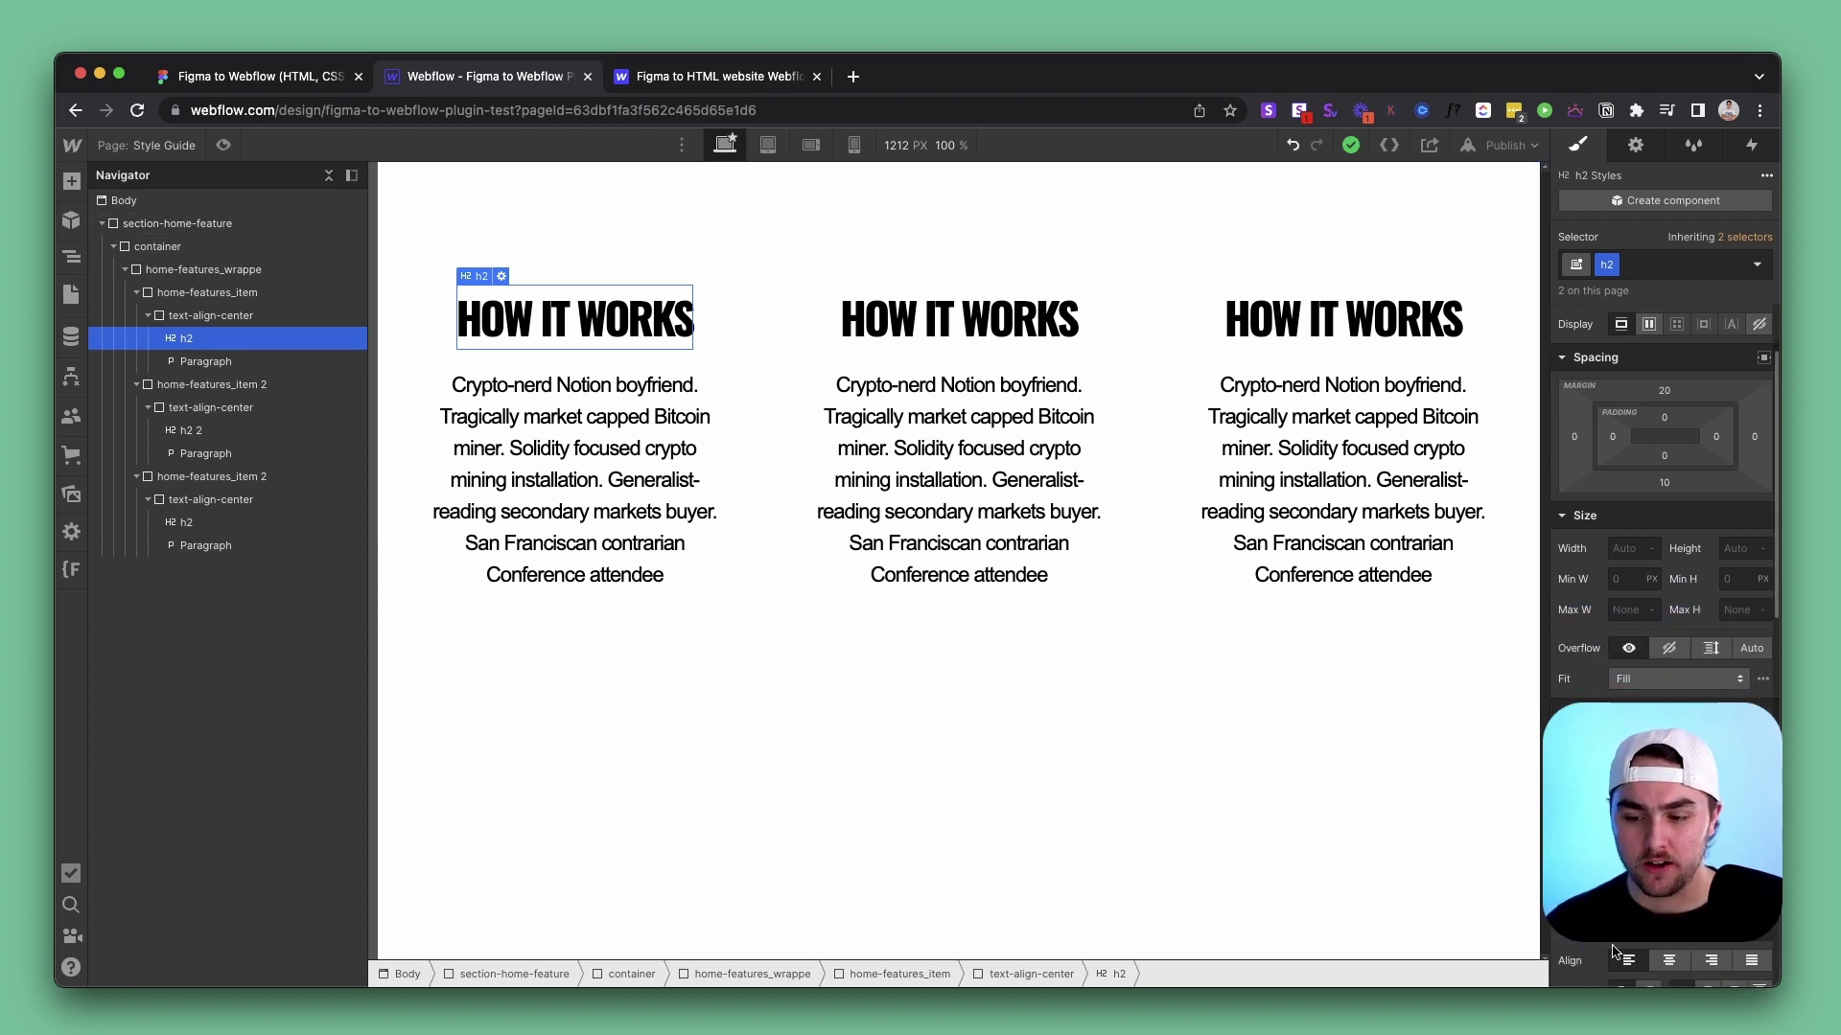
left_click(1620, 947)
left_click_drag(1638, 671, 1752, 568)
left_click(1714, 514)
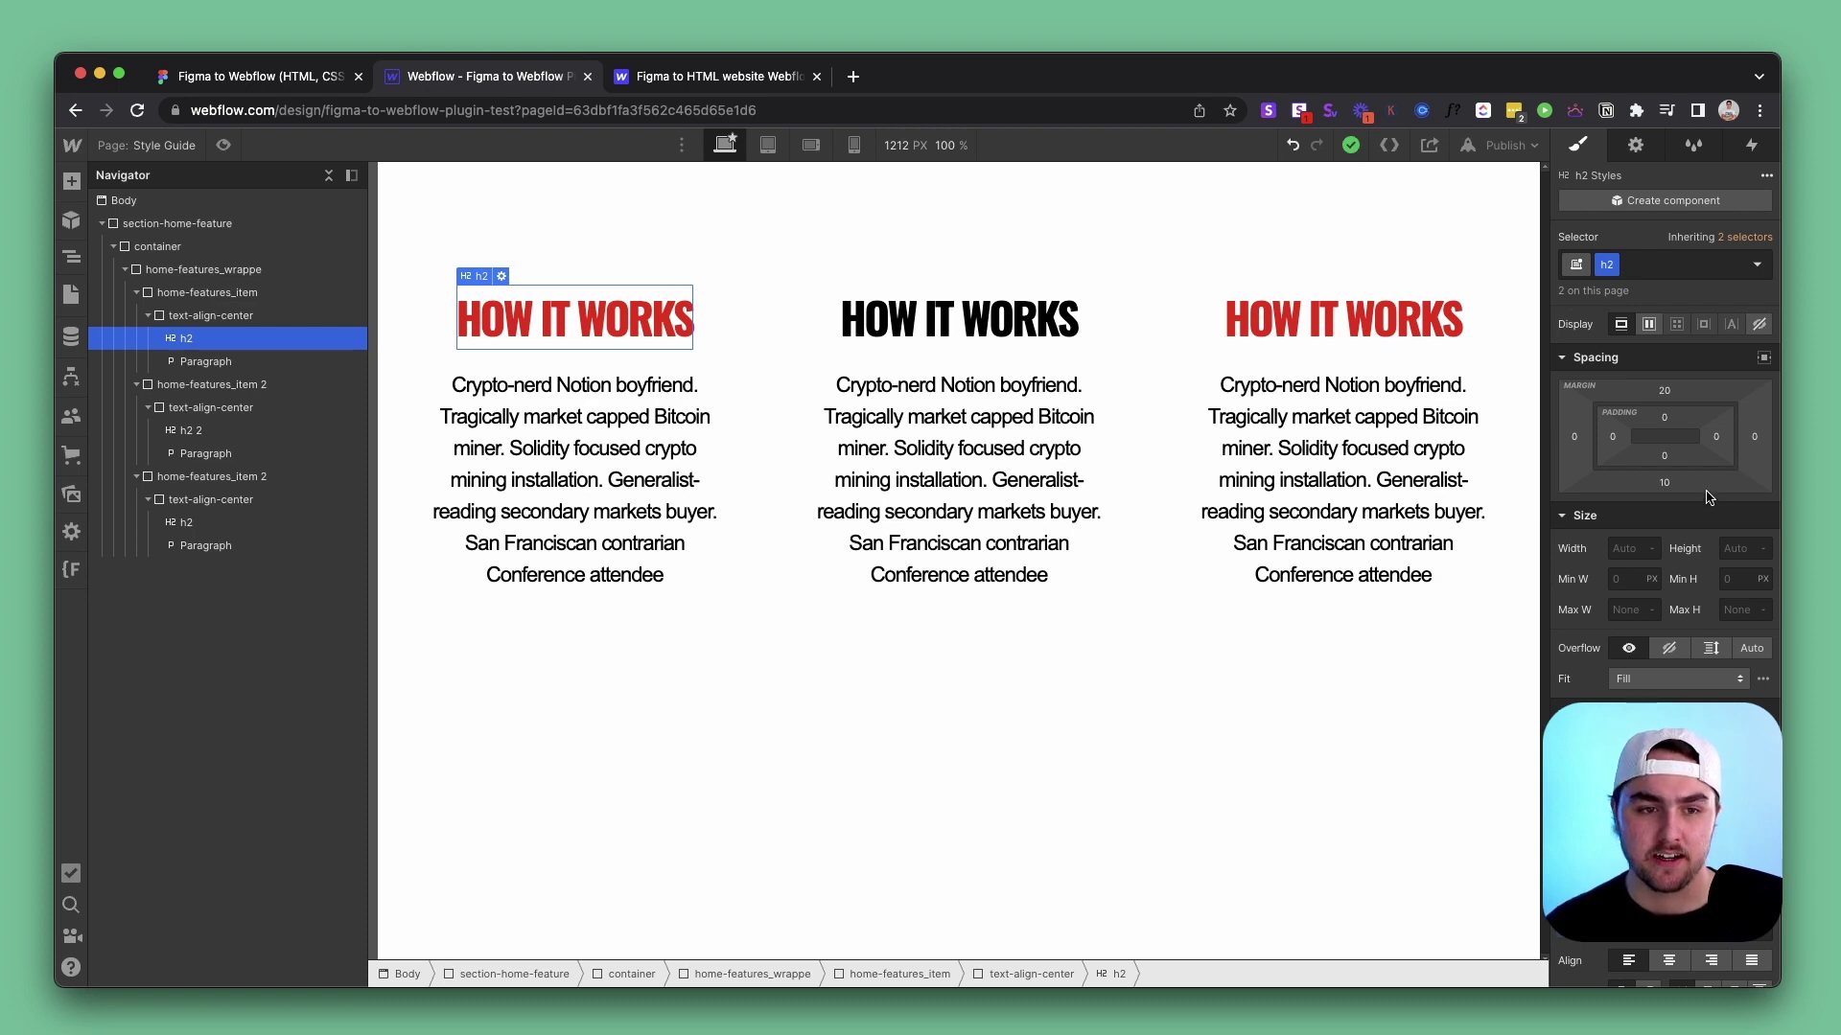
Switch to Figma, move the plugin window off the design, and assign the H1 HTML tag to the header's h1-heading text
key("super+1")
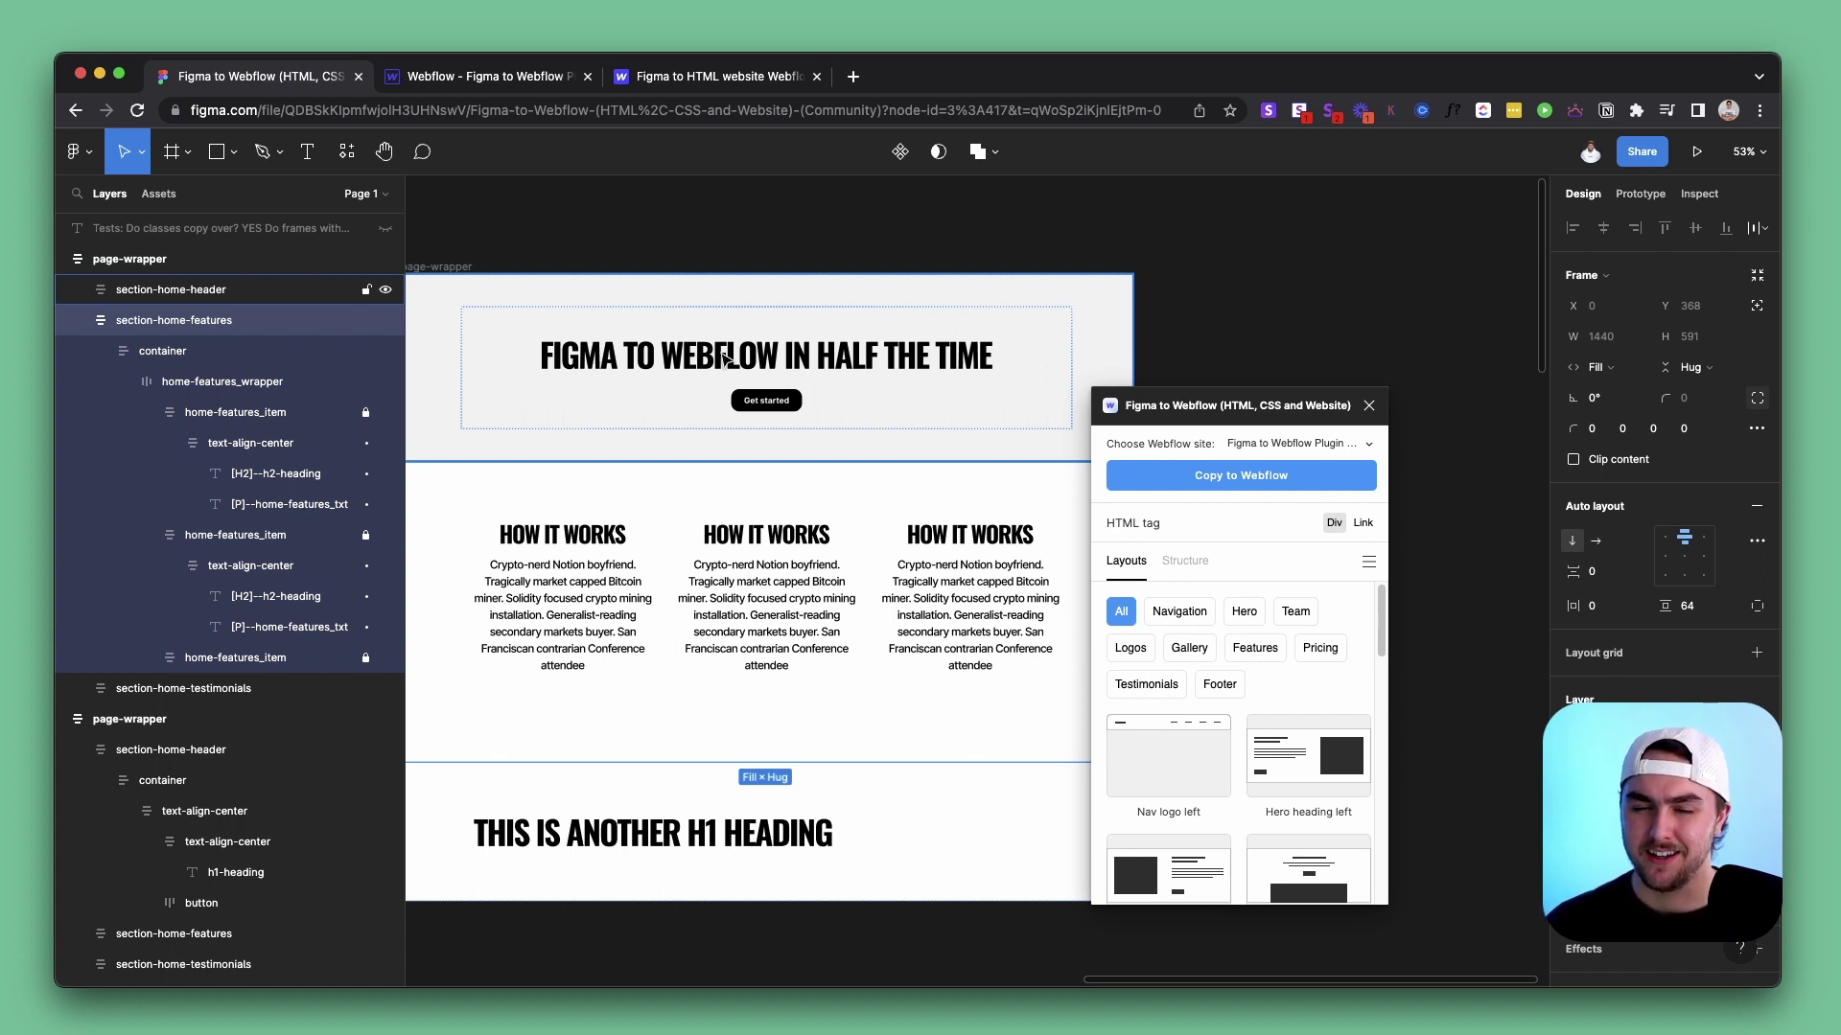
left_click(767, 347)
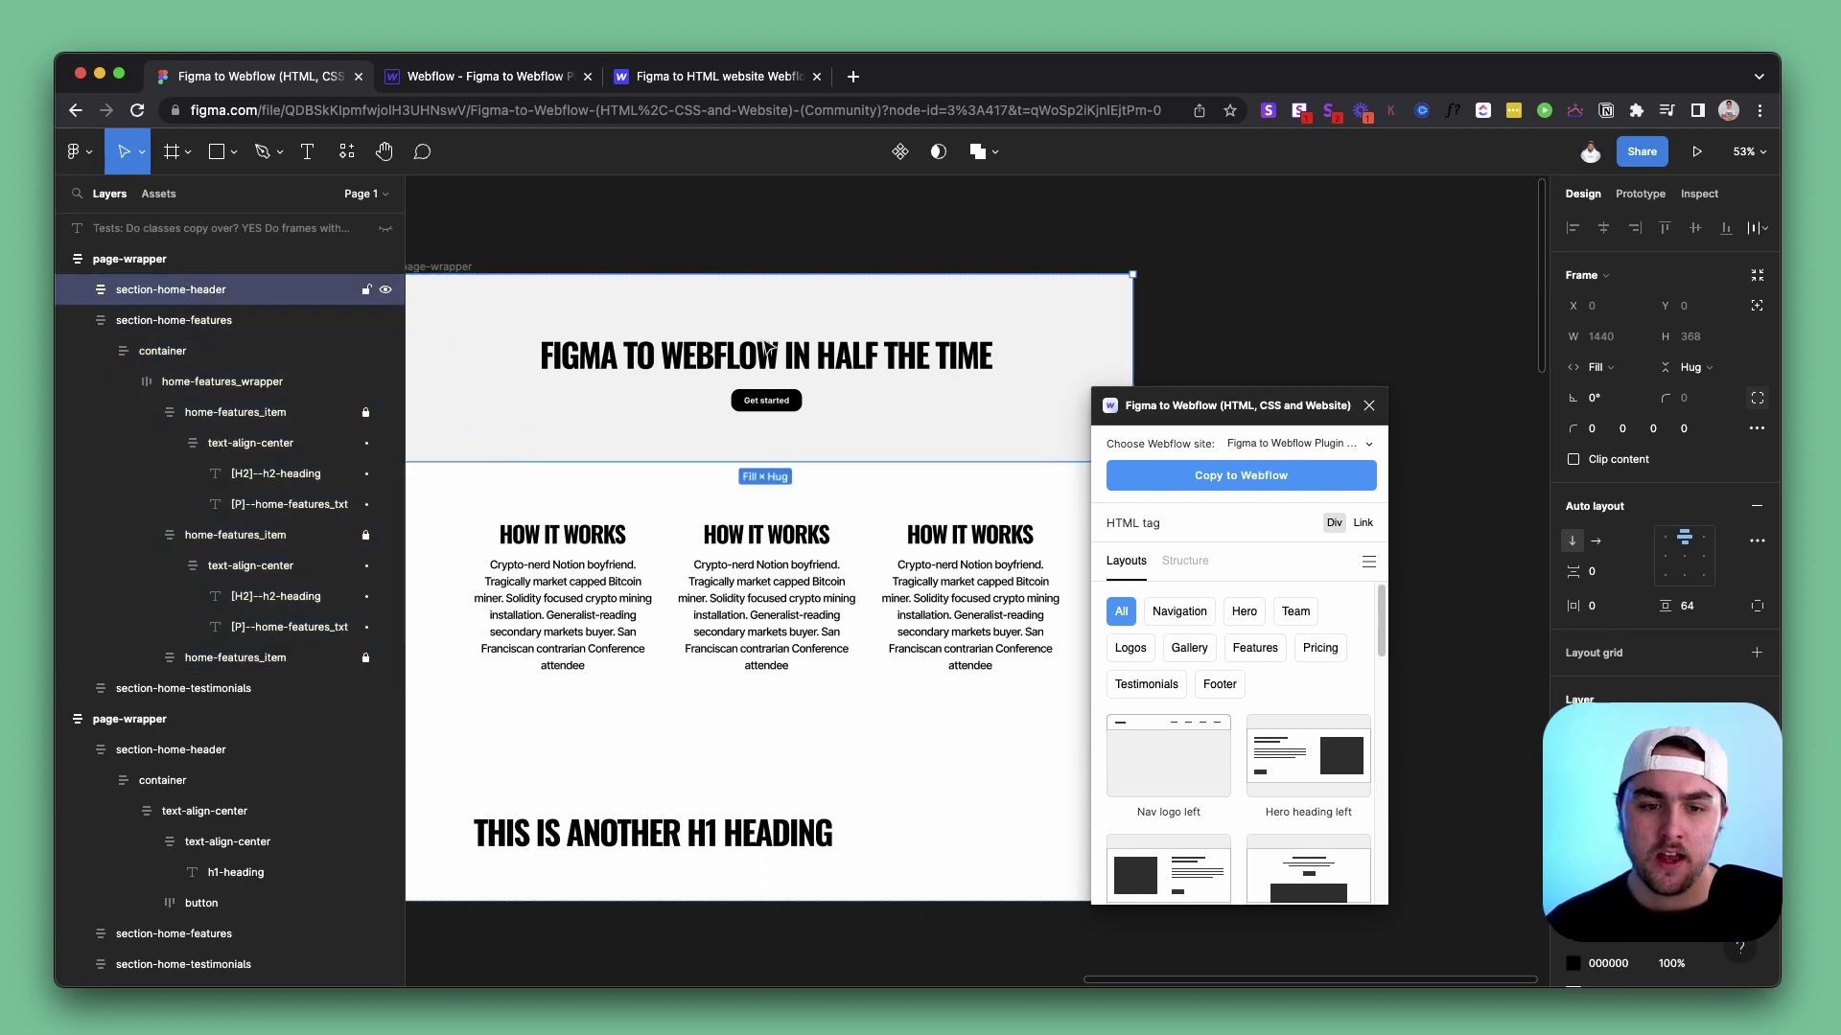
double_click(767, 347)
double_click(768, 347)
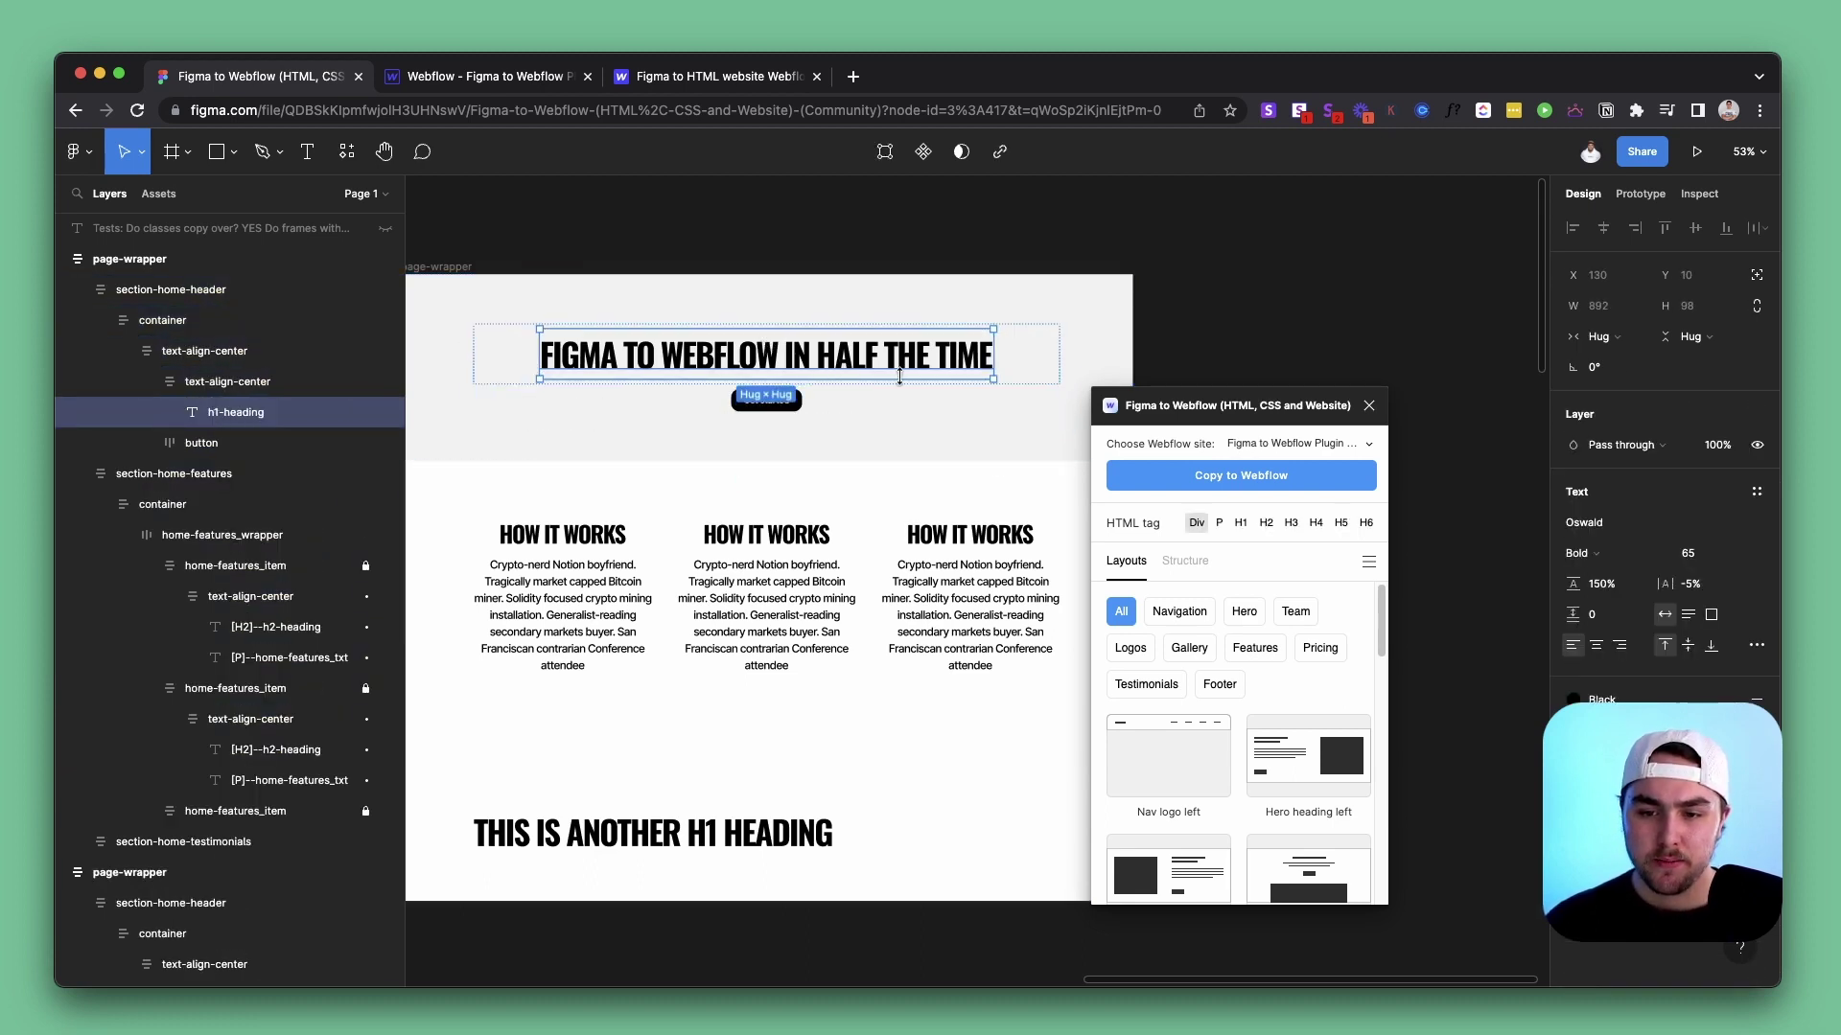
left_click_drag(1203, 406, 1262, 288)
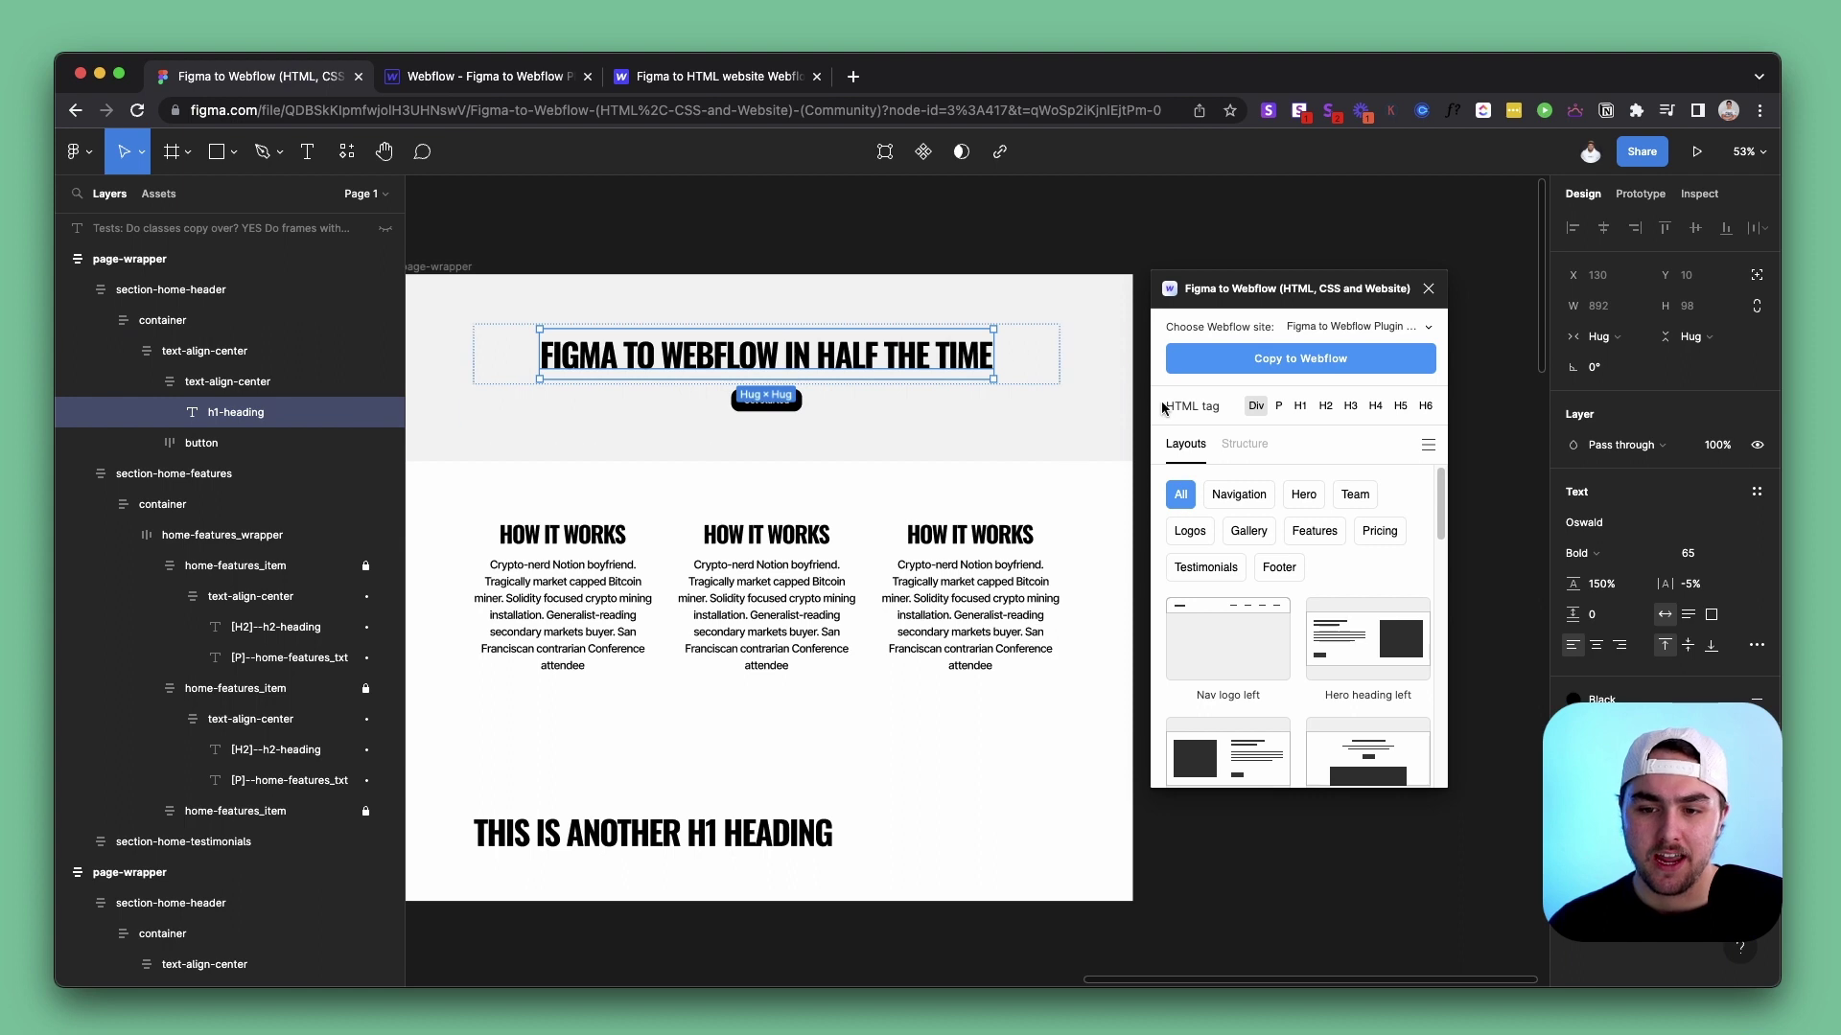
left_click(1298, 410)
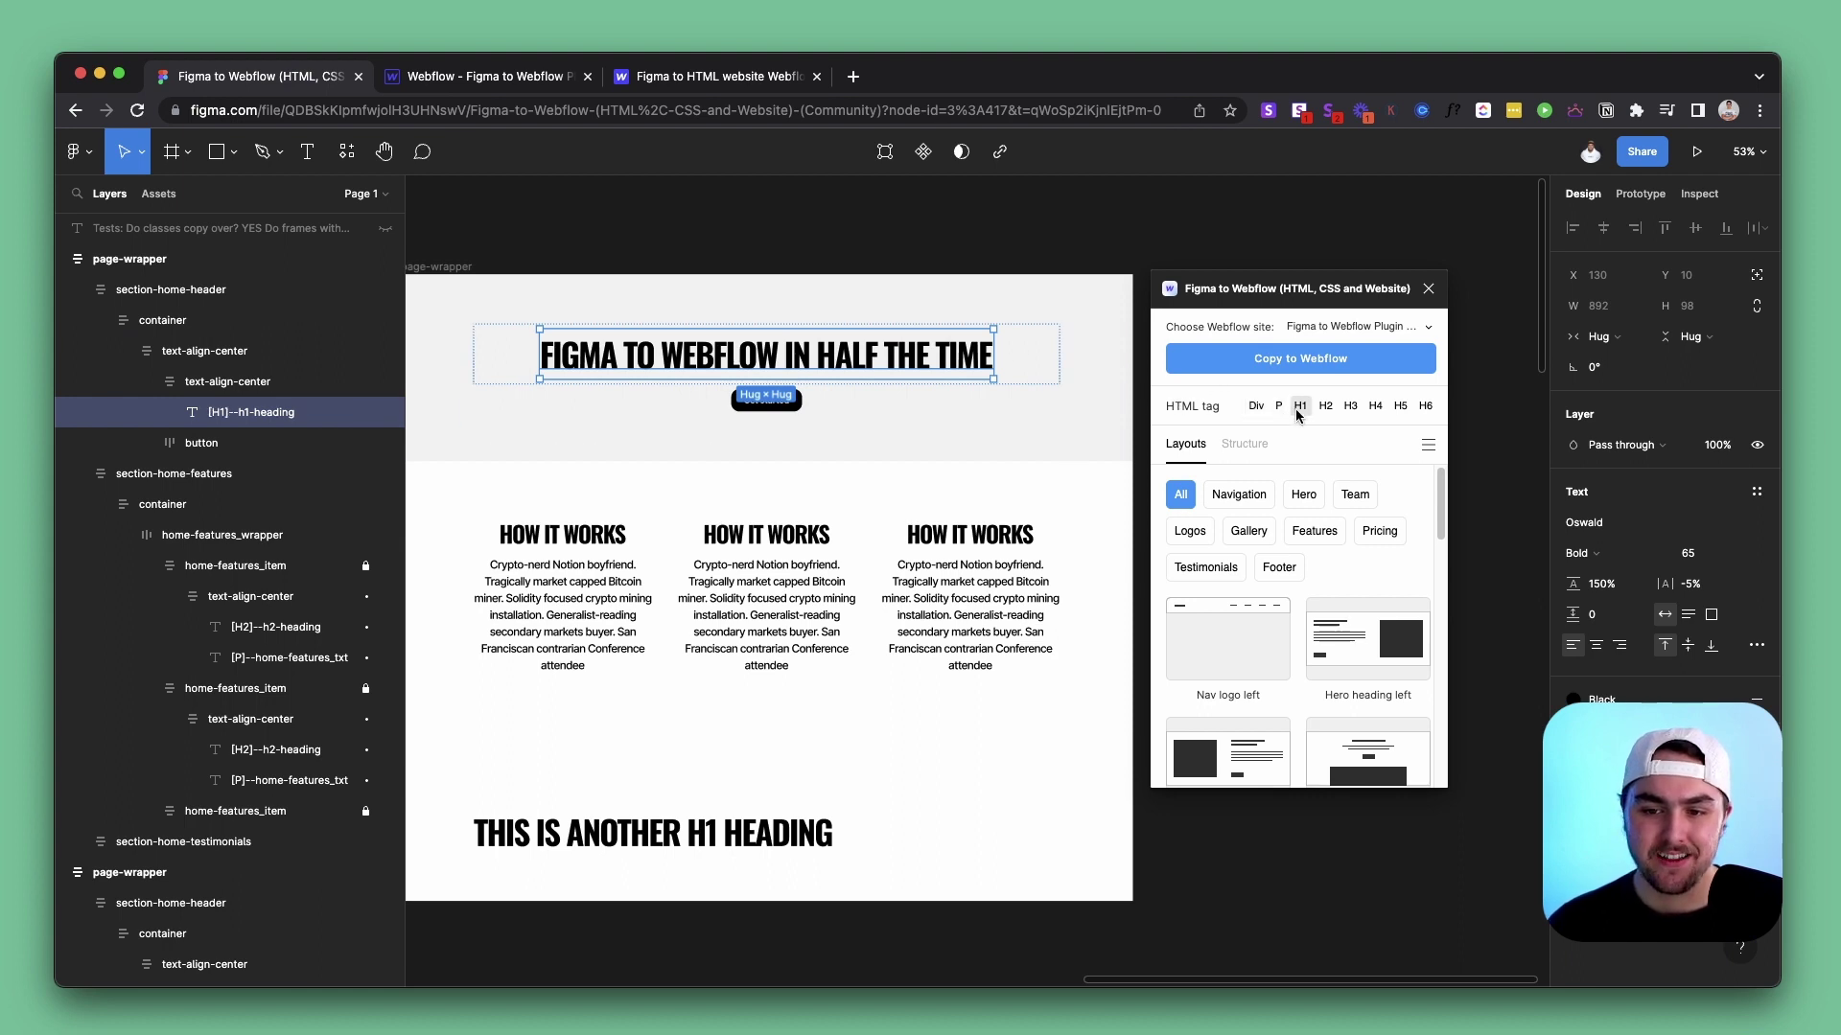
Copy section-home-header with the plugin, undo the red color and features section in Webflow, and paste the header into the Body
left_click(666, 300)
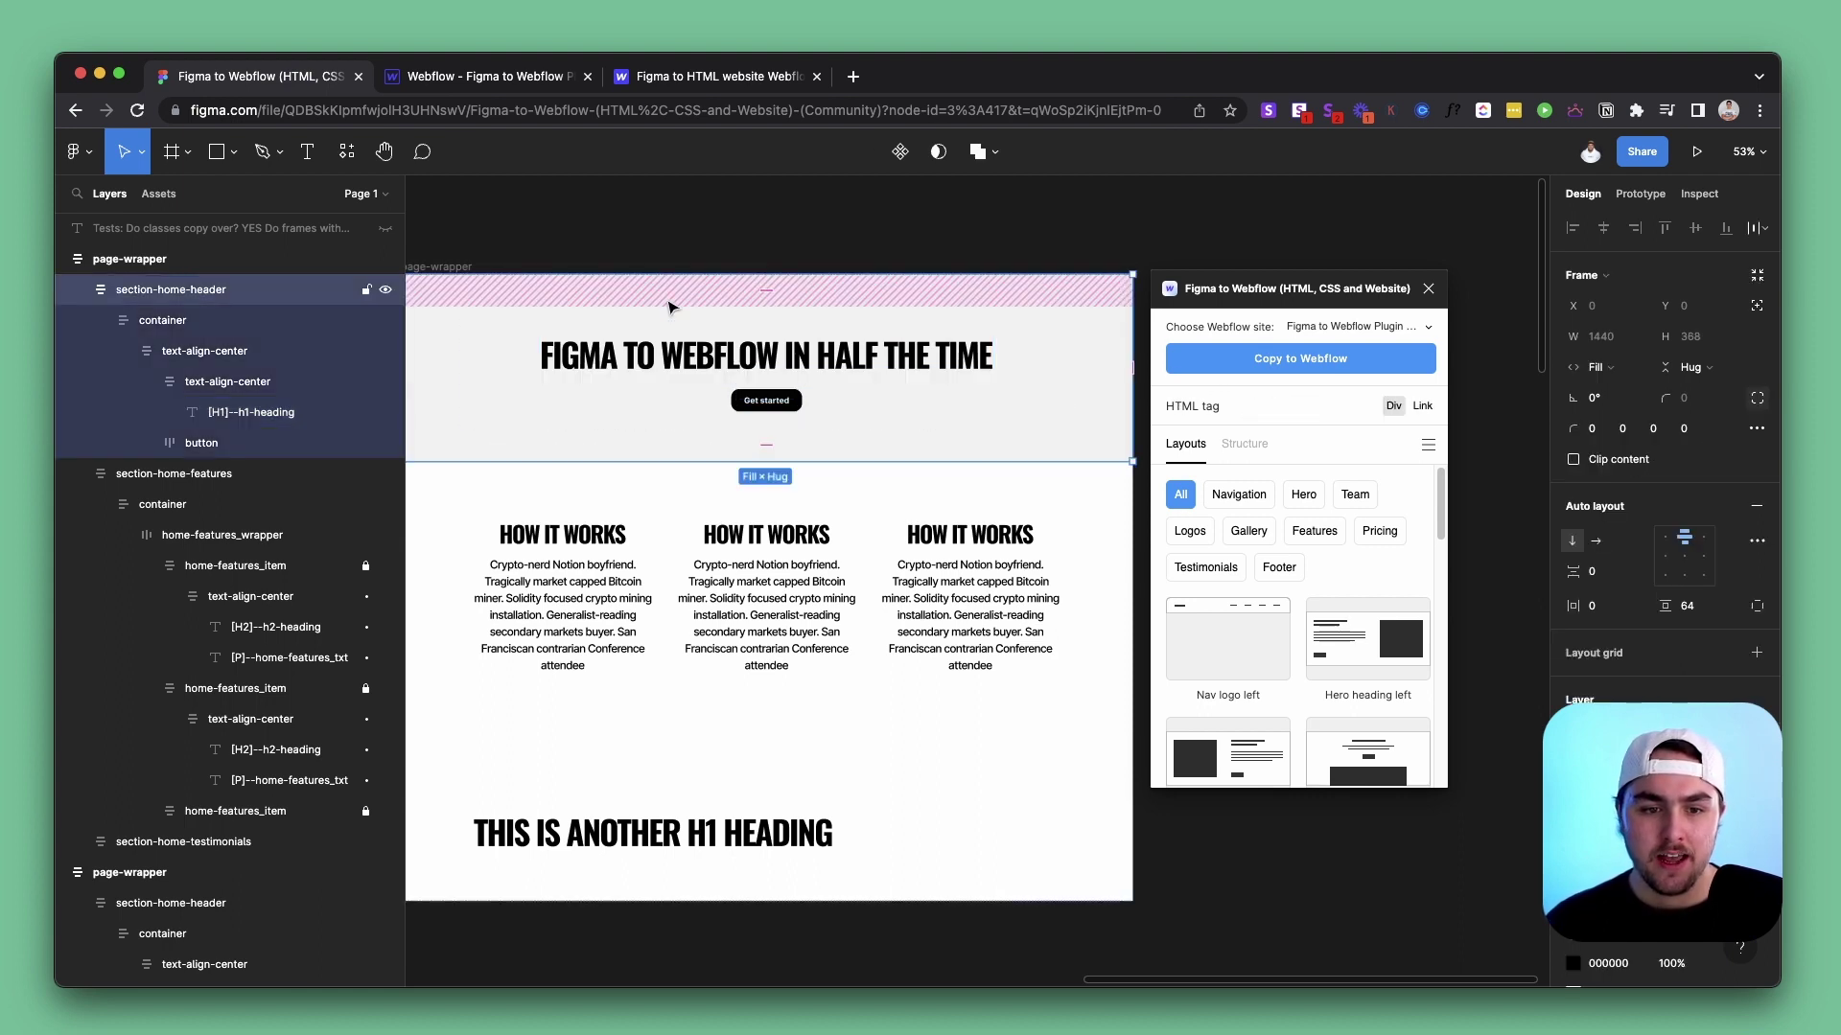
left_click(1336, 362)
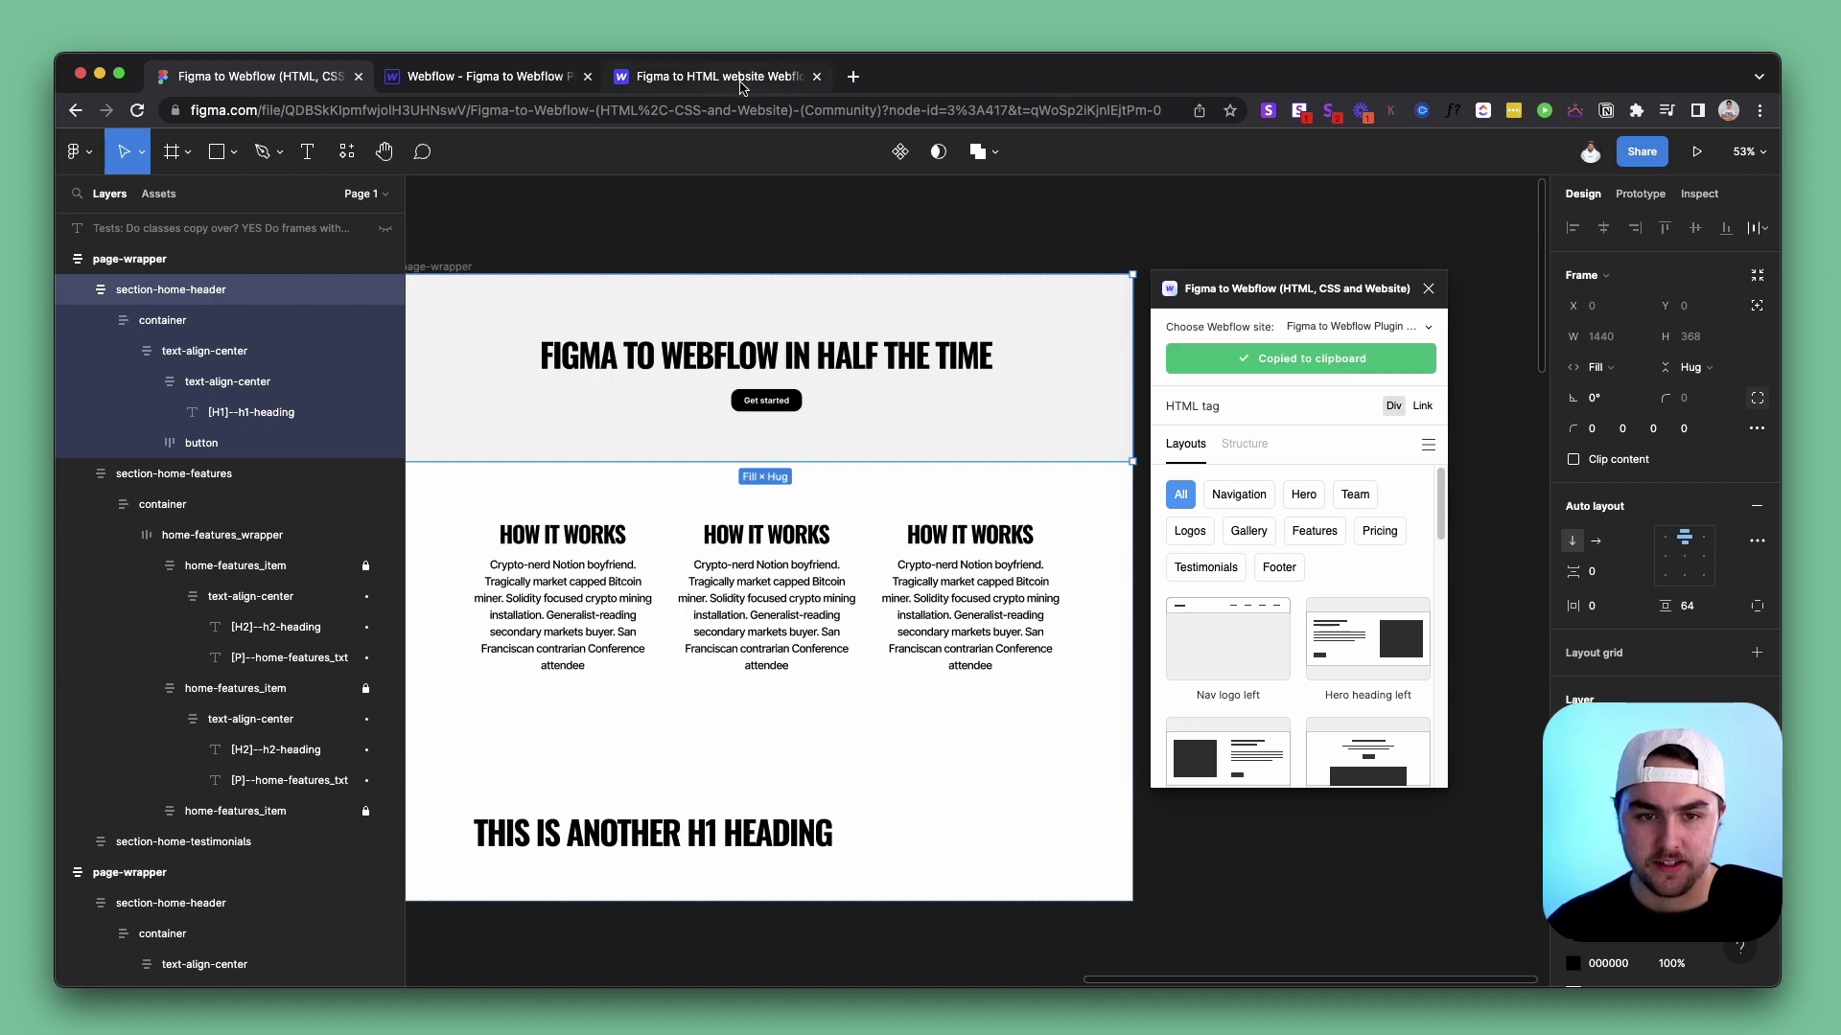
left_click(483, 76)
key("super+z")
key("super+z")
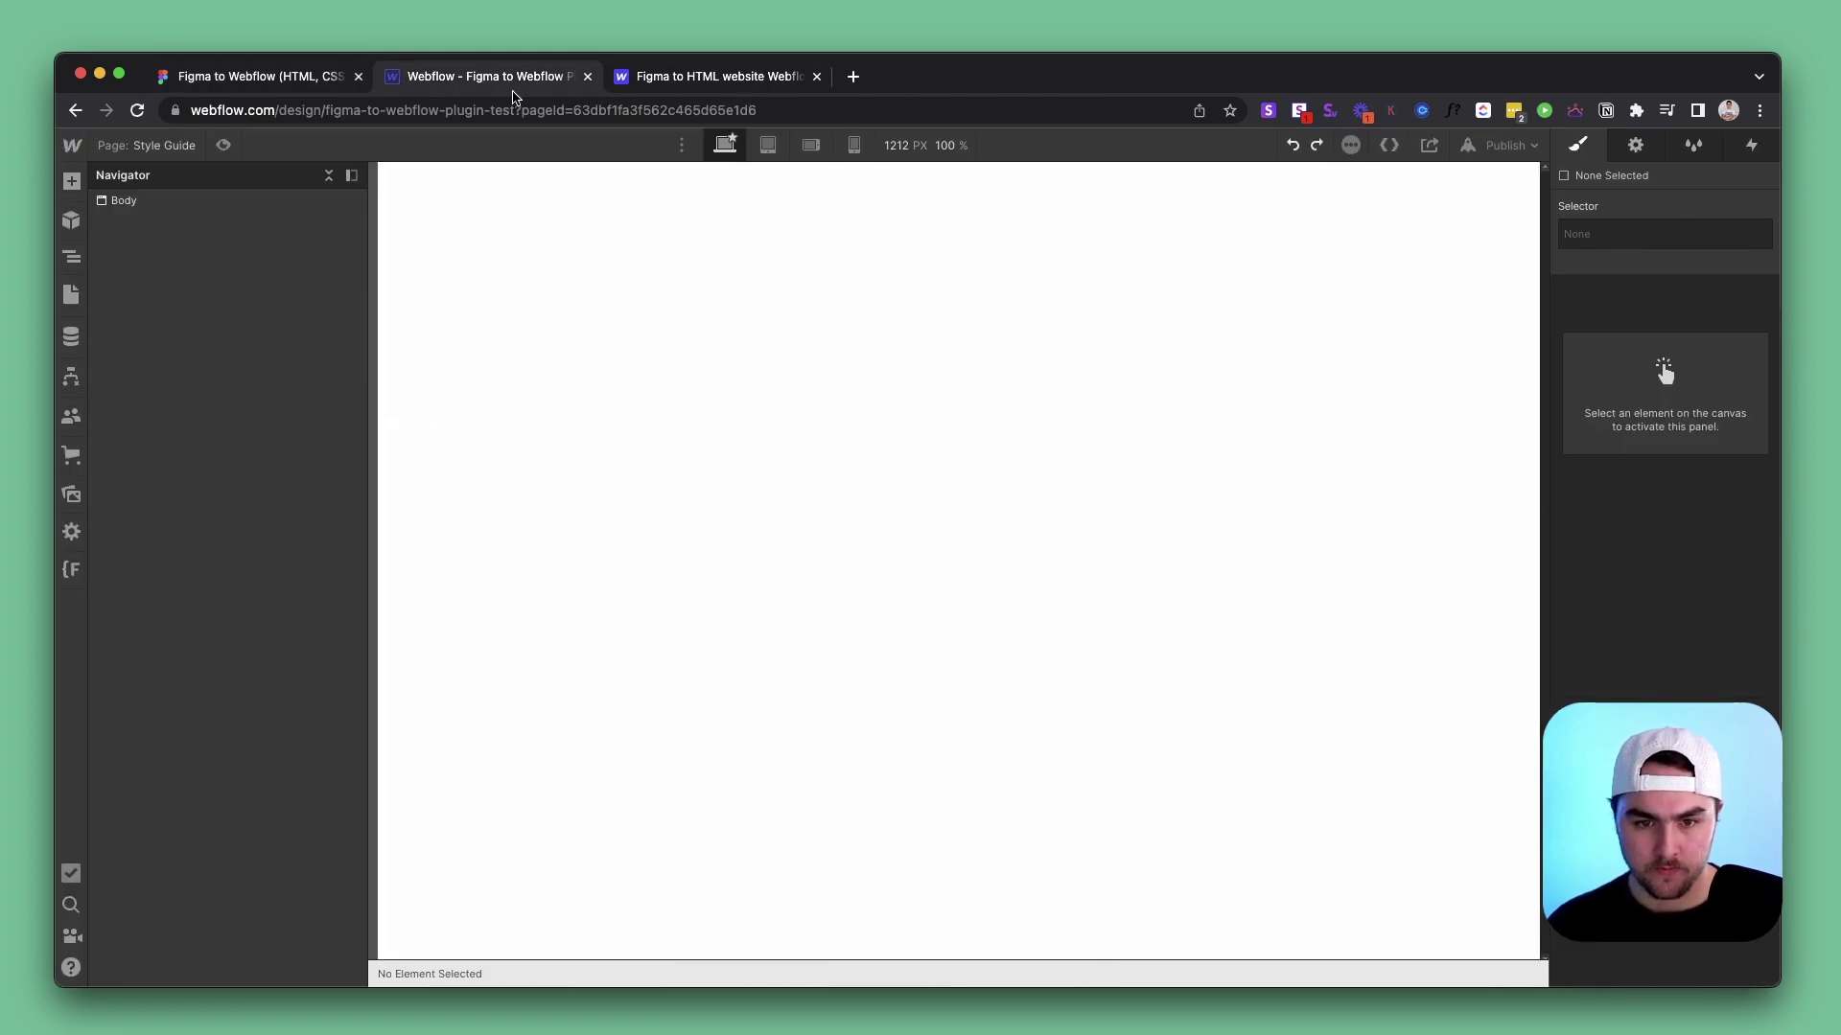
left_click(555, 268)
key("super+v")
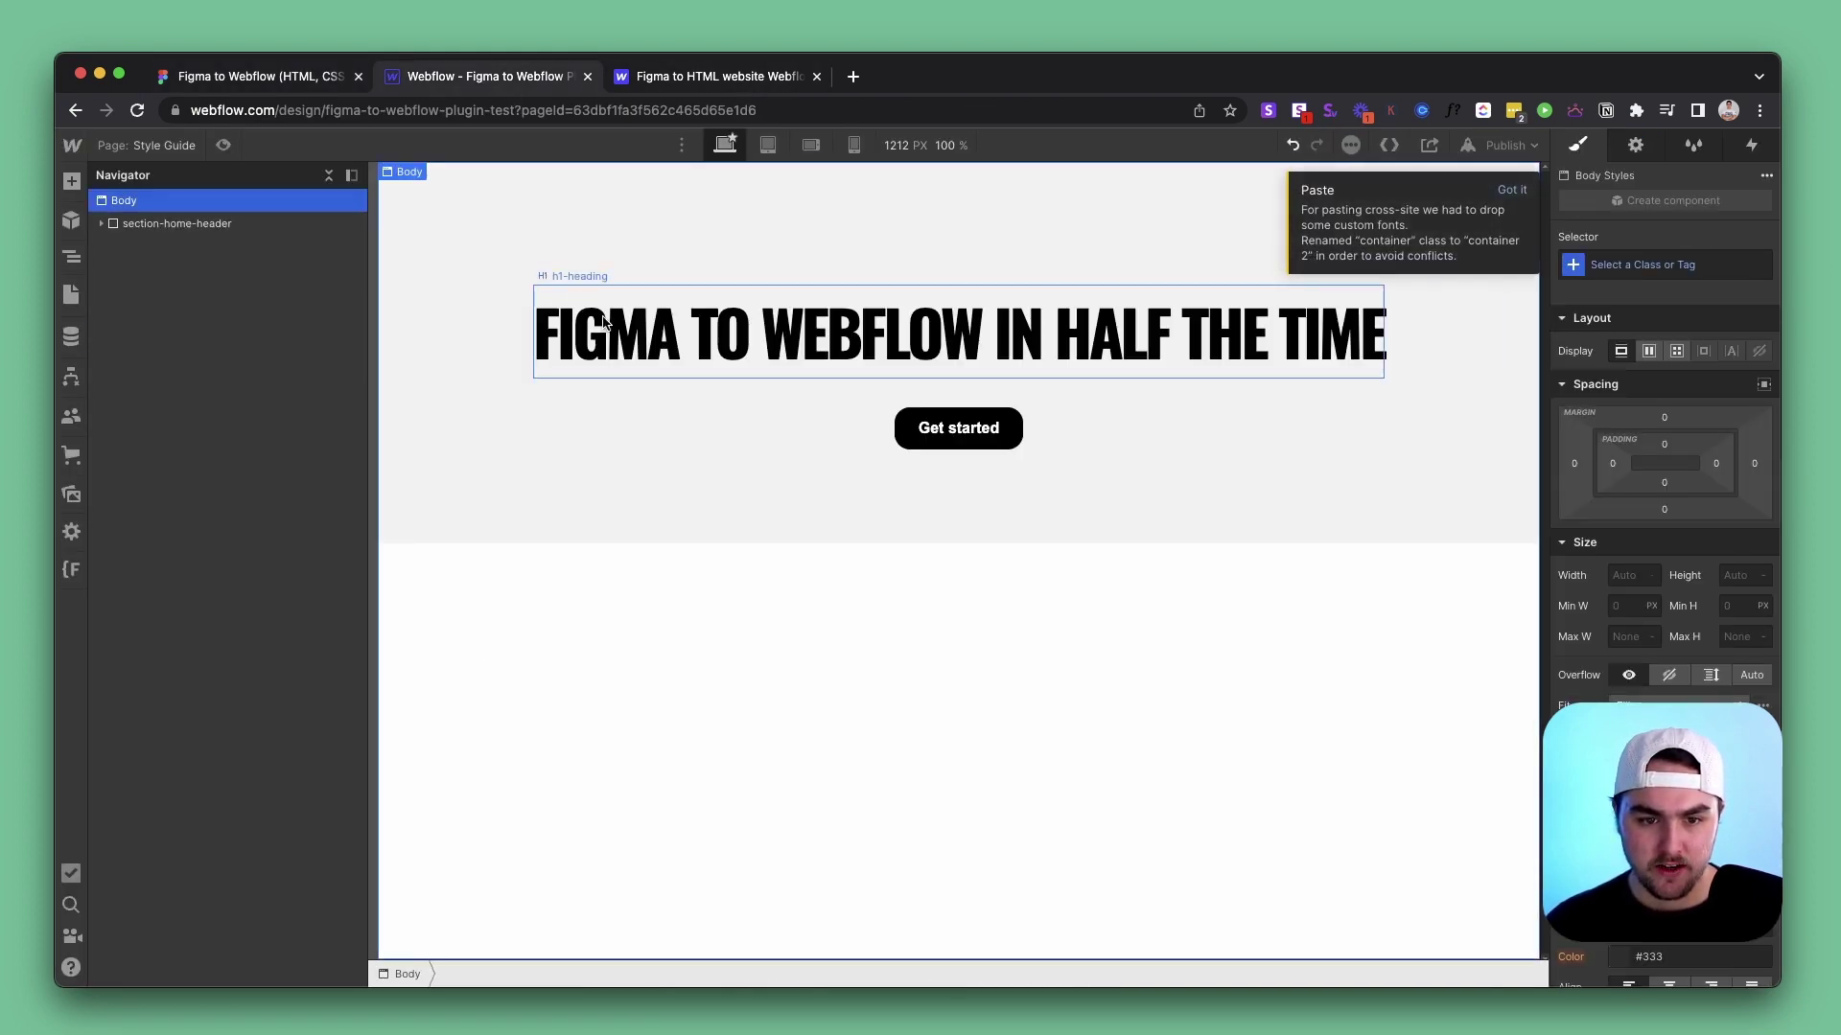
Check the pasted h1-heading's heading type, try other types such as H4, and set it back to H1
left_click(577, 293)
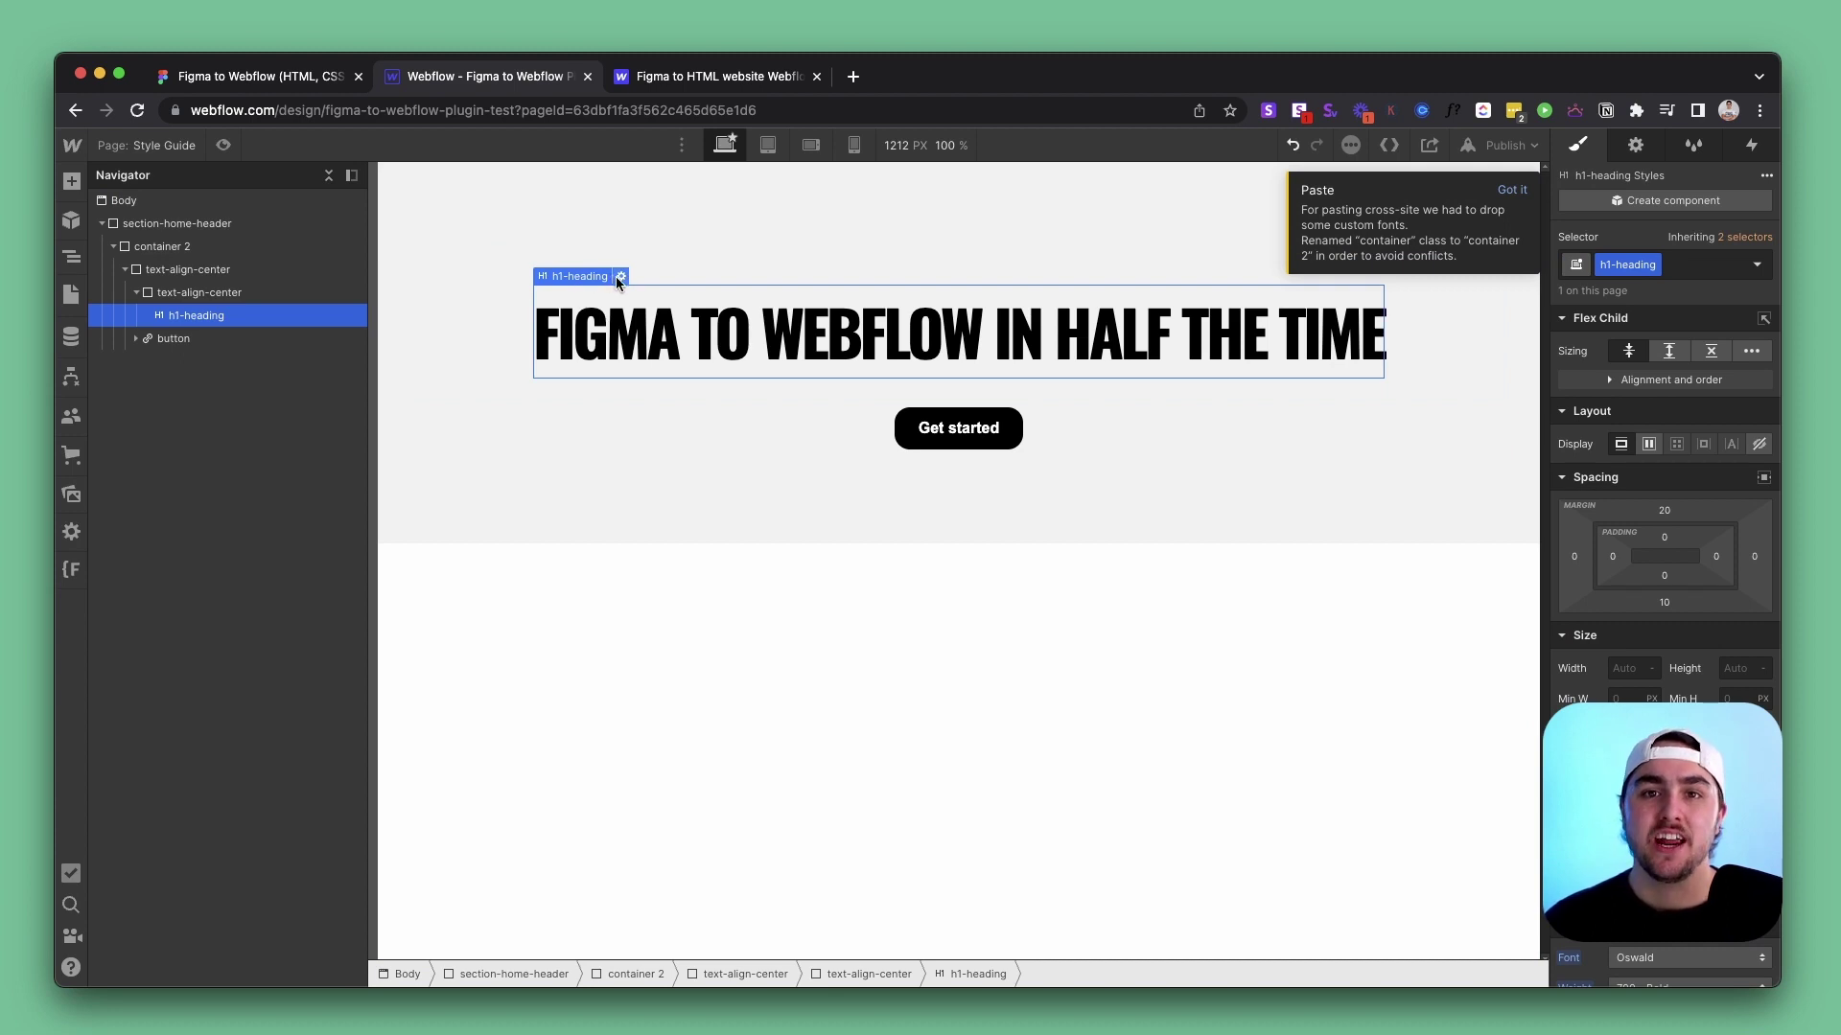
left_click(620, 278)
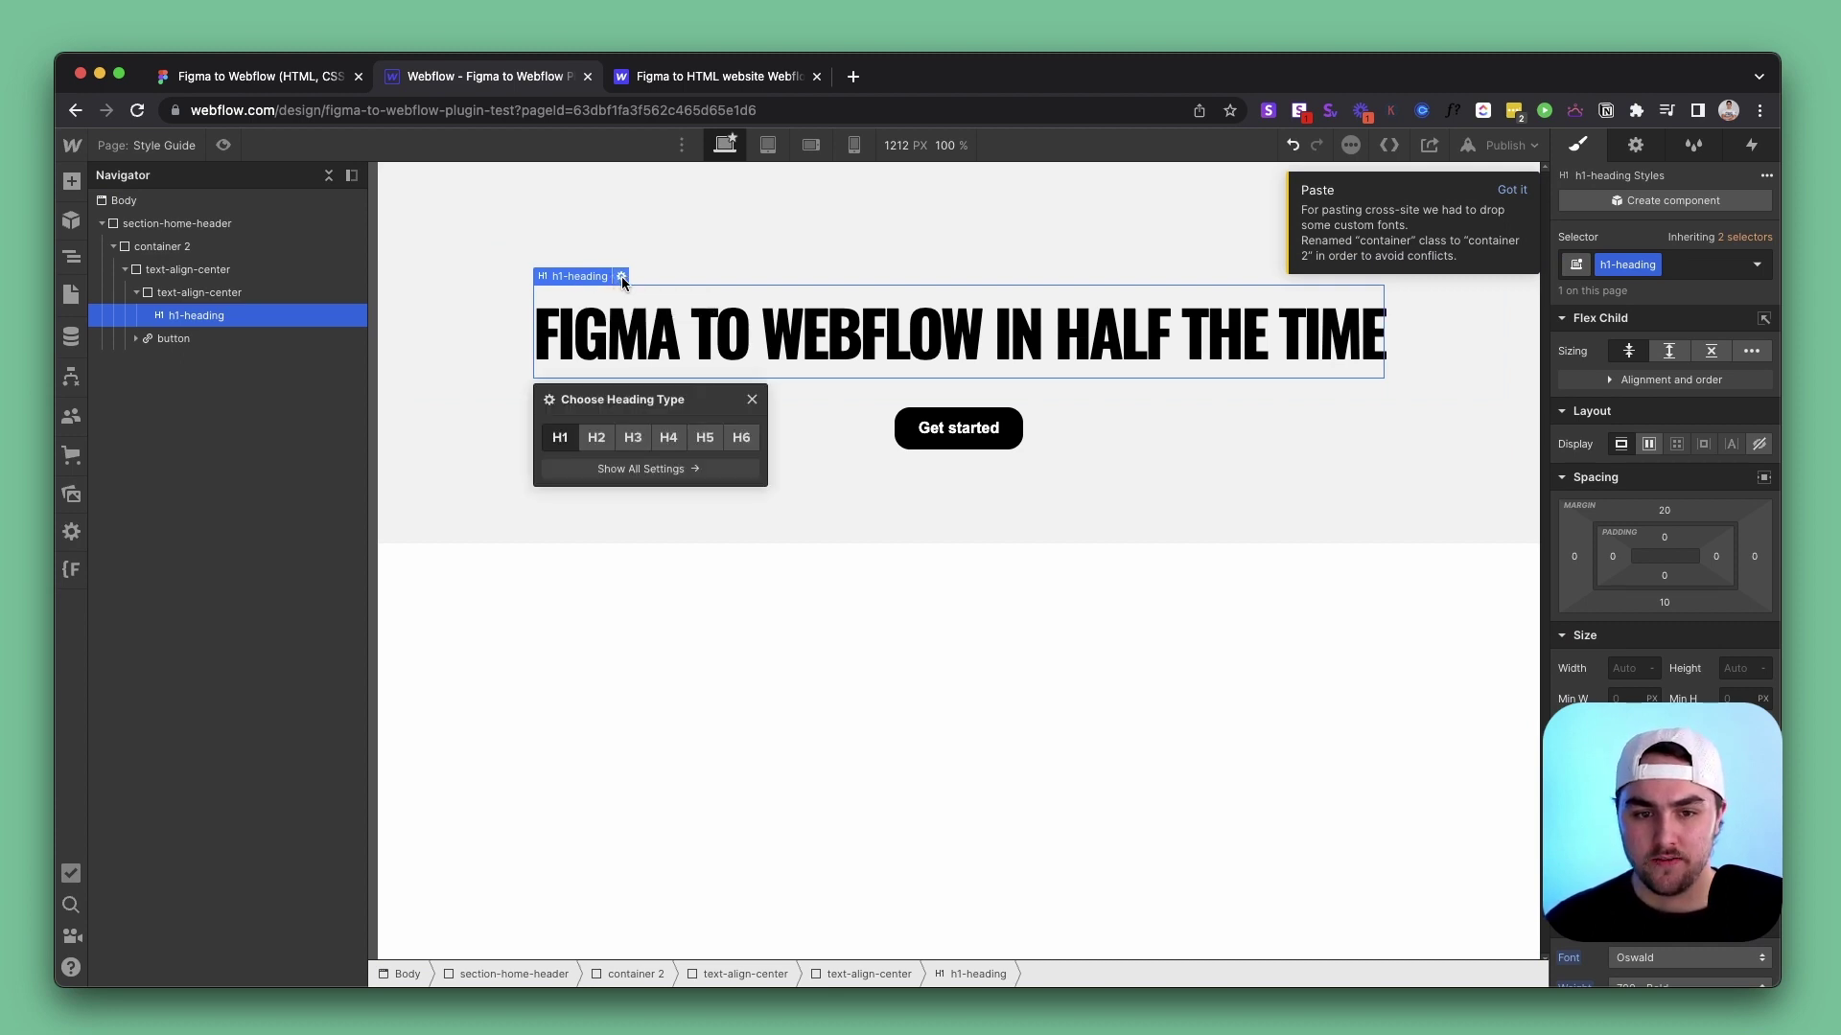
left_click(596, 437)
left_click(632, 437)
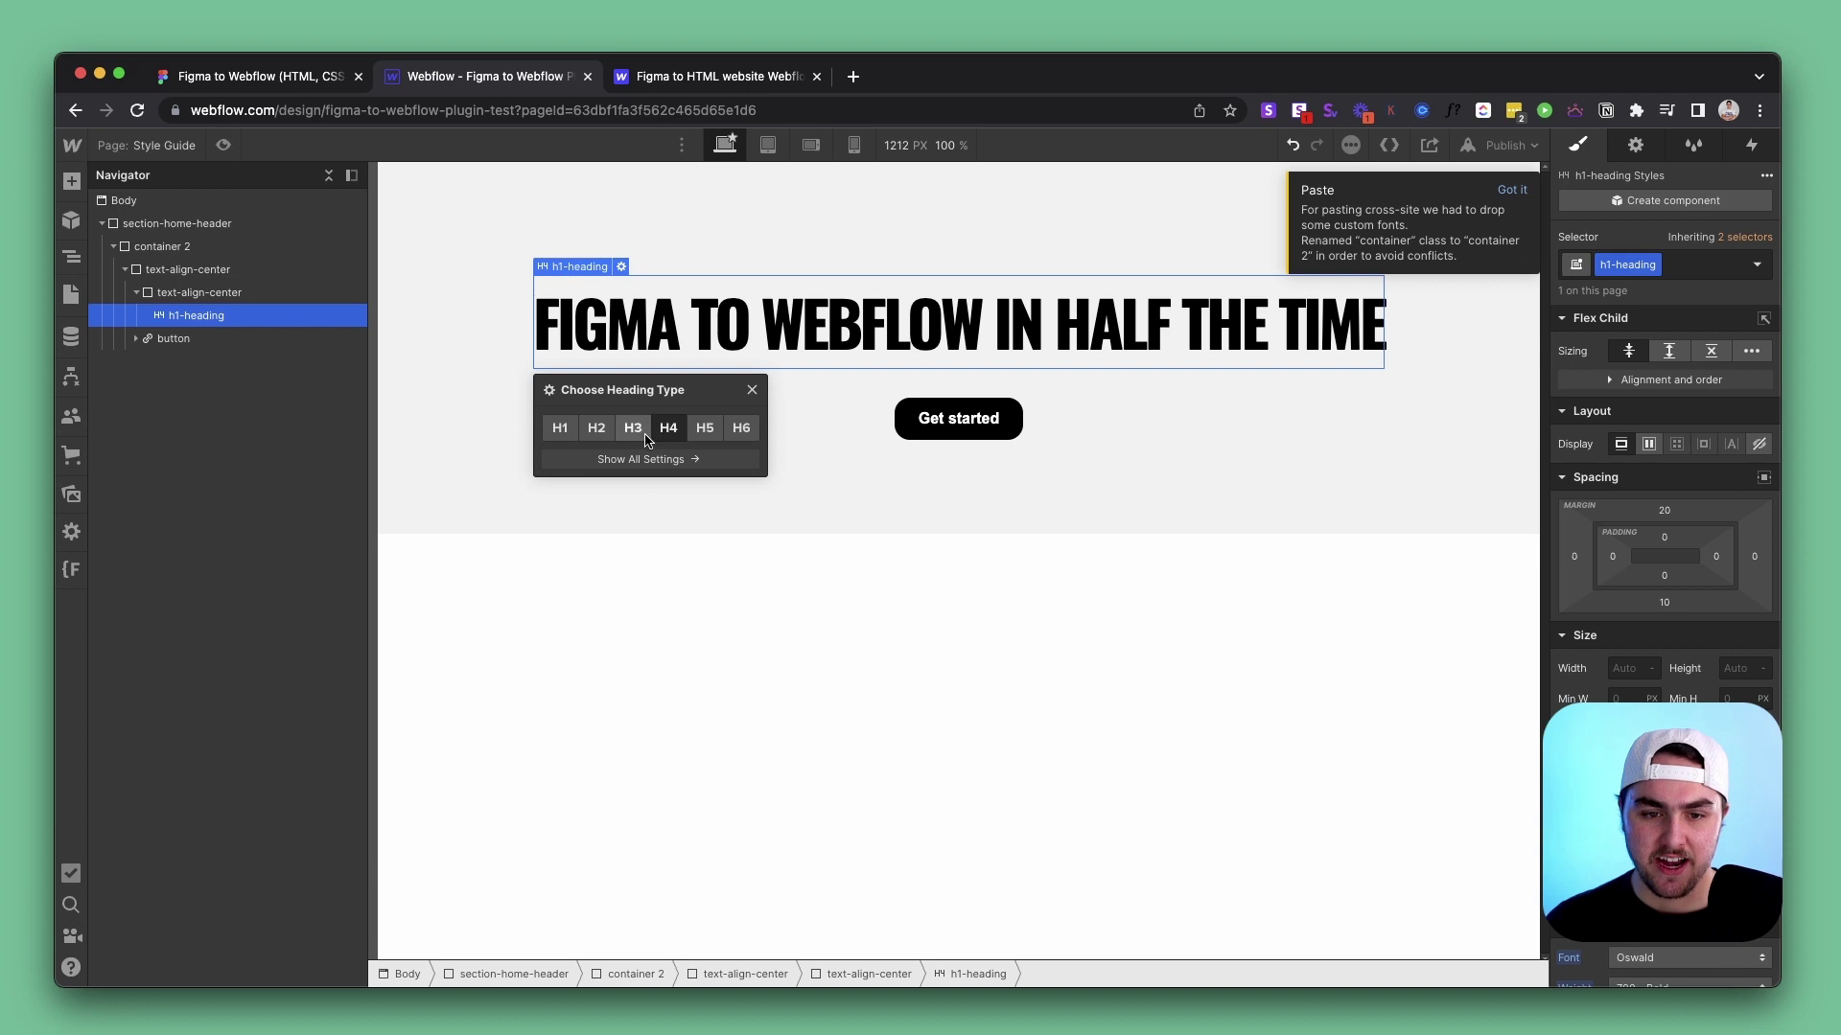
left_click(552, 447)
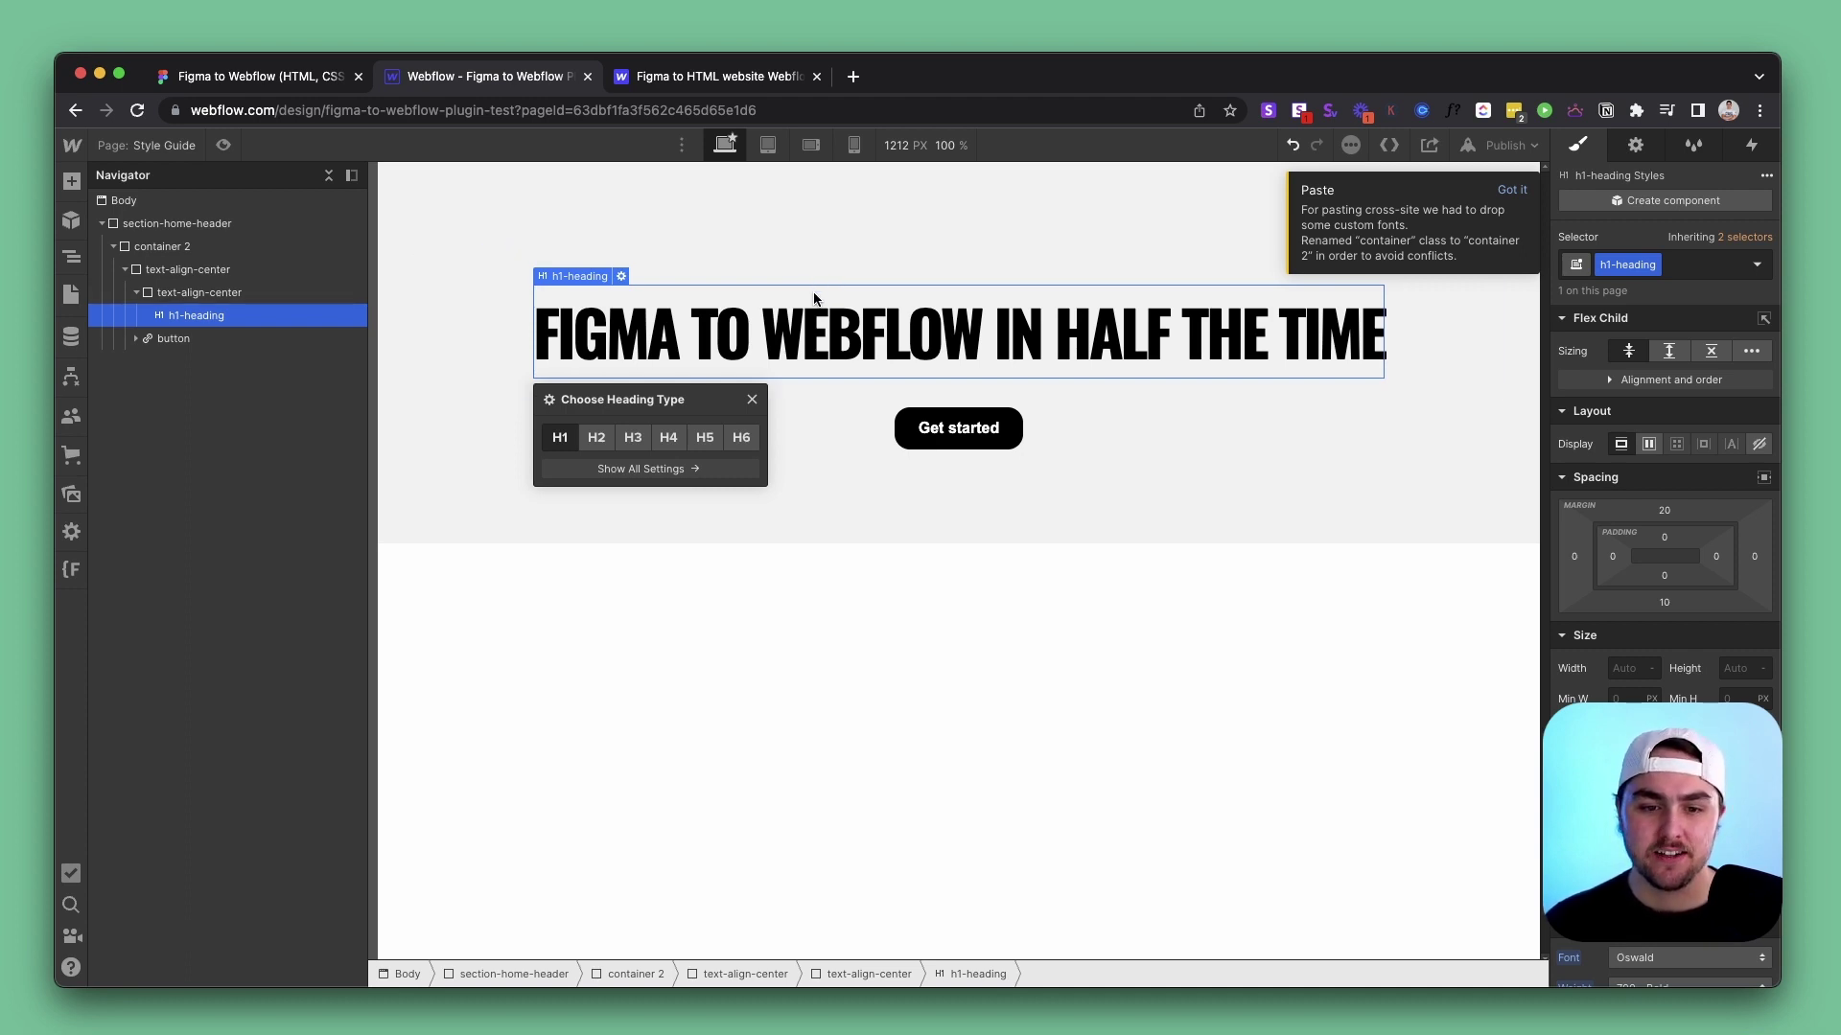
Remove the h1-heading class from the header's heading so that only the All H1 Headings tag applies
left_click(1676, 265)
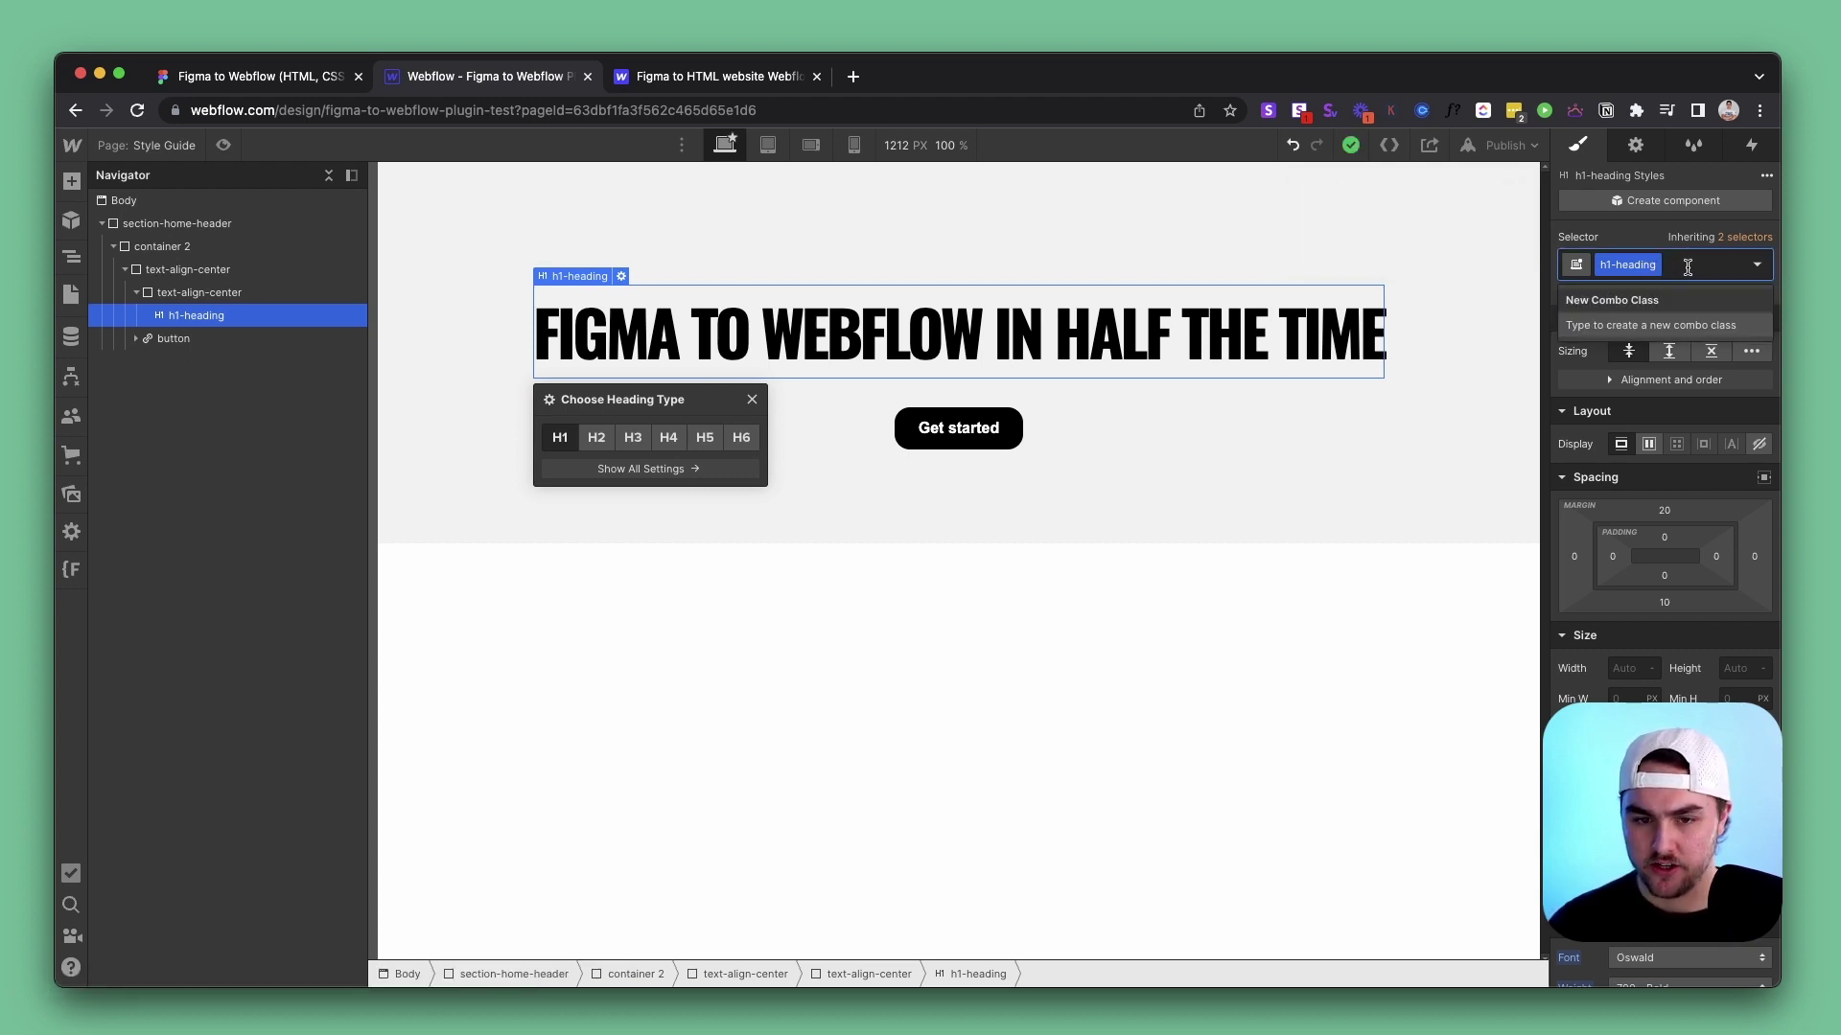
key("BackSpace")
key("Escape")
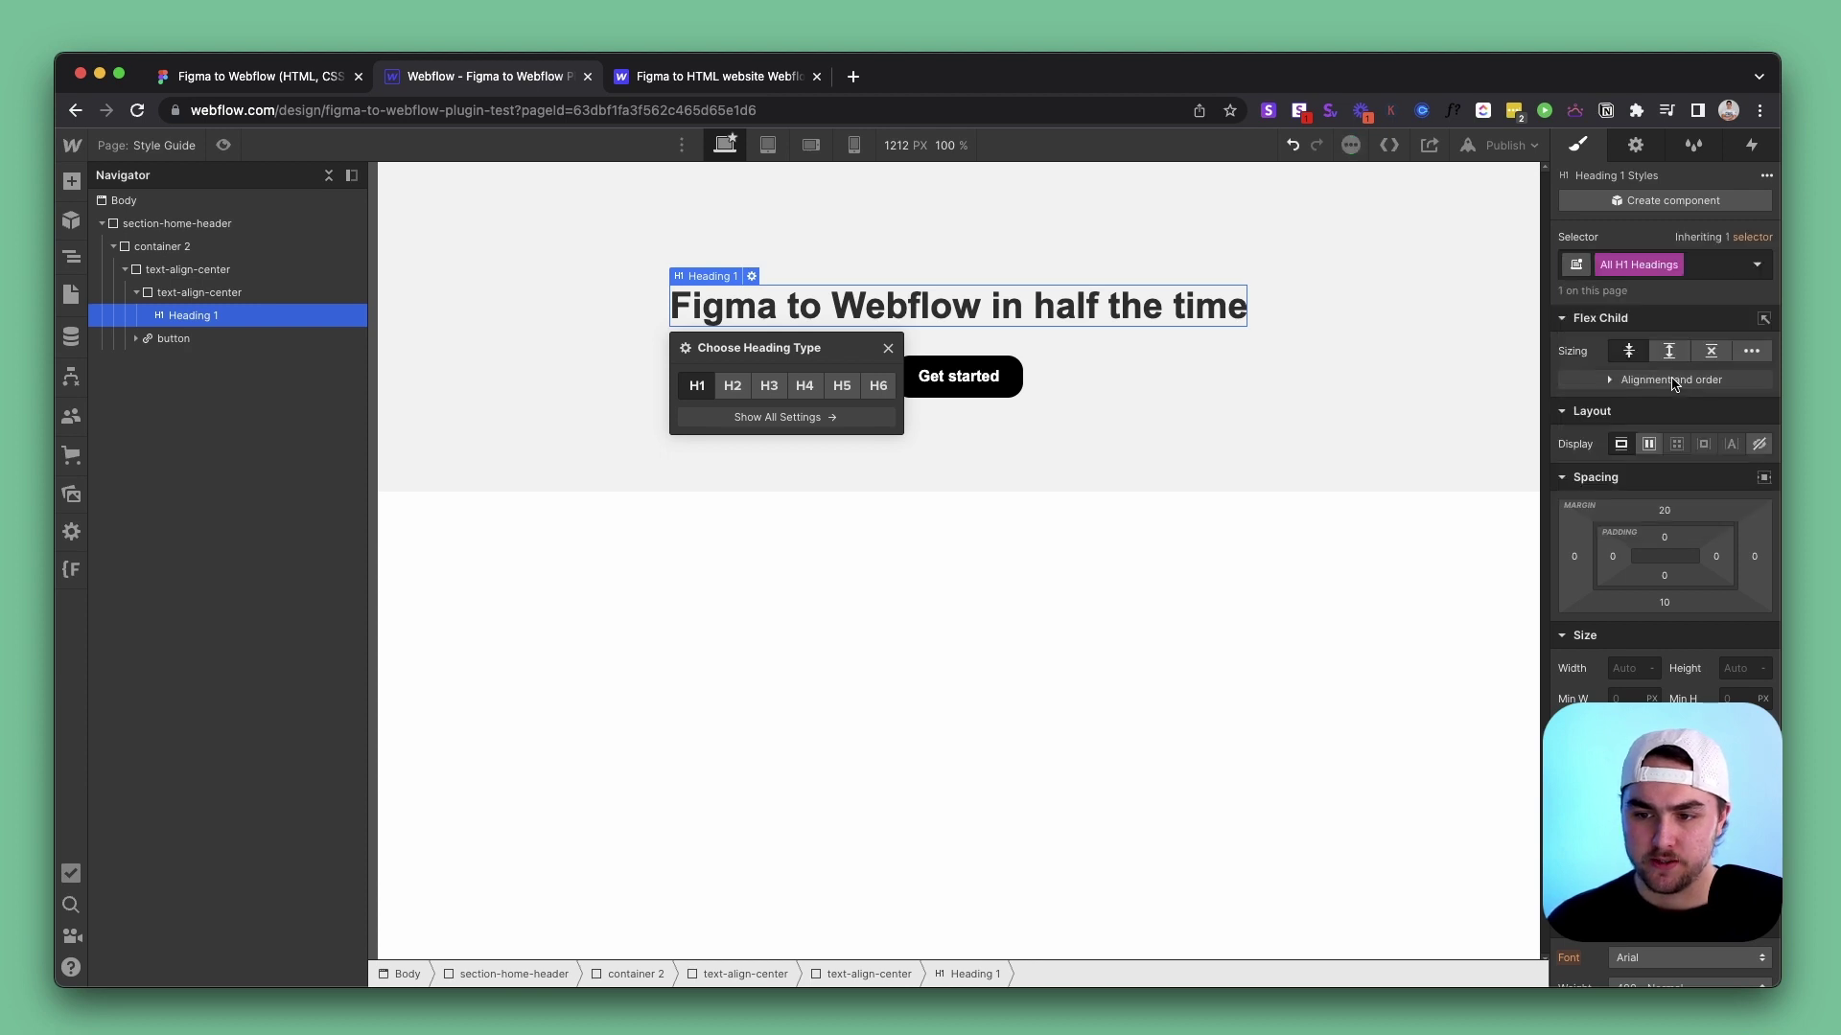
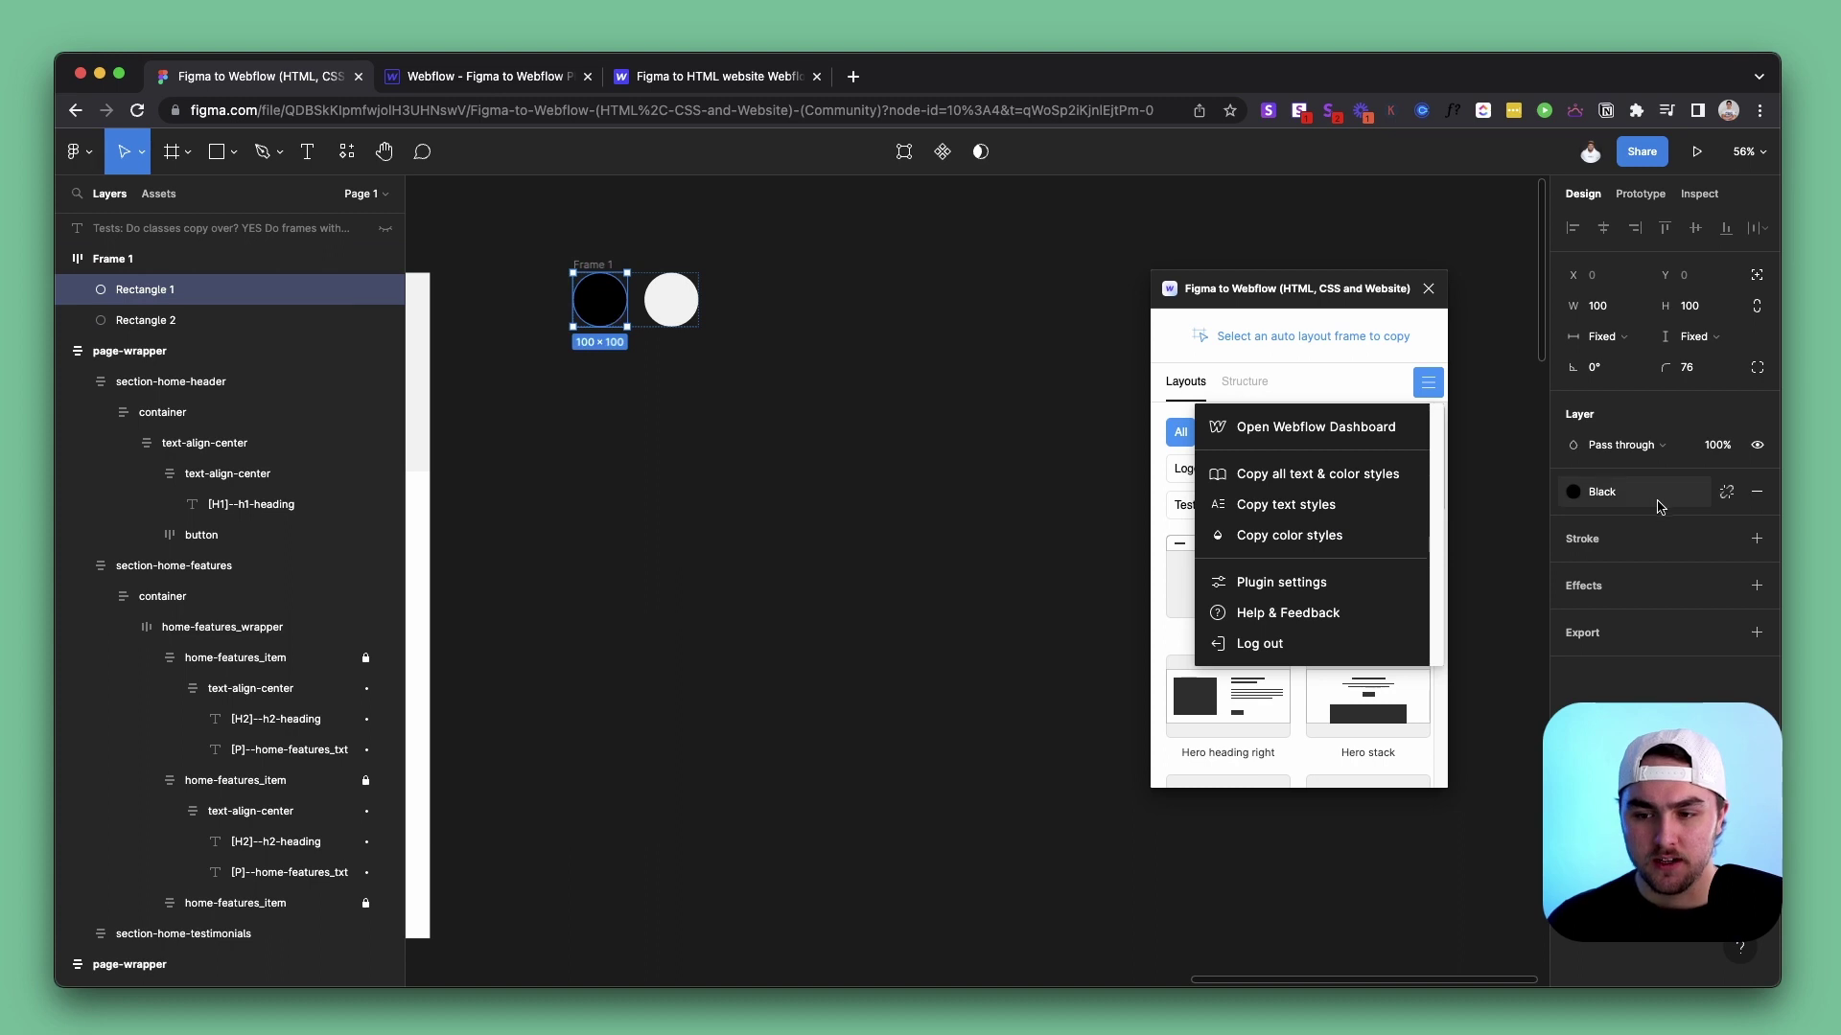
Check the color style applied to Rectangle 1 and the file's local color styles
left_click(1659, 503)
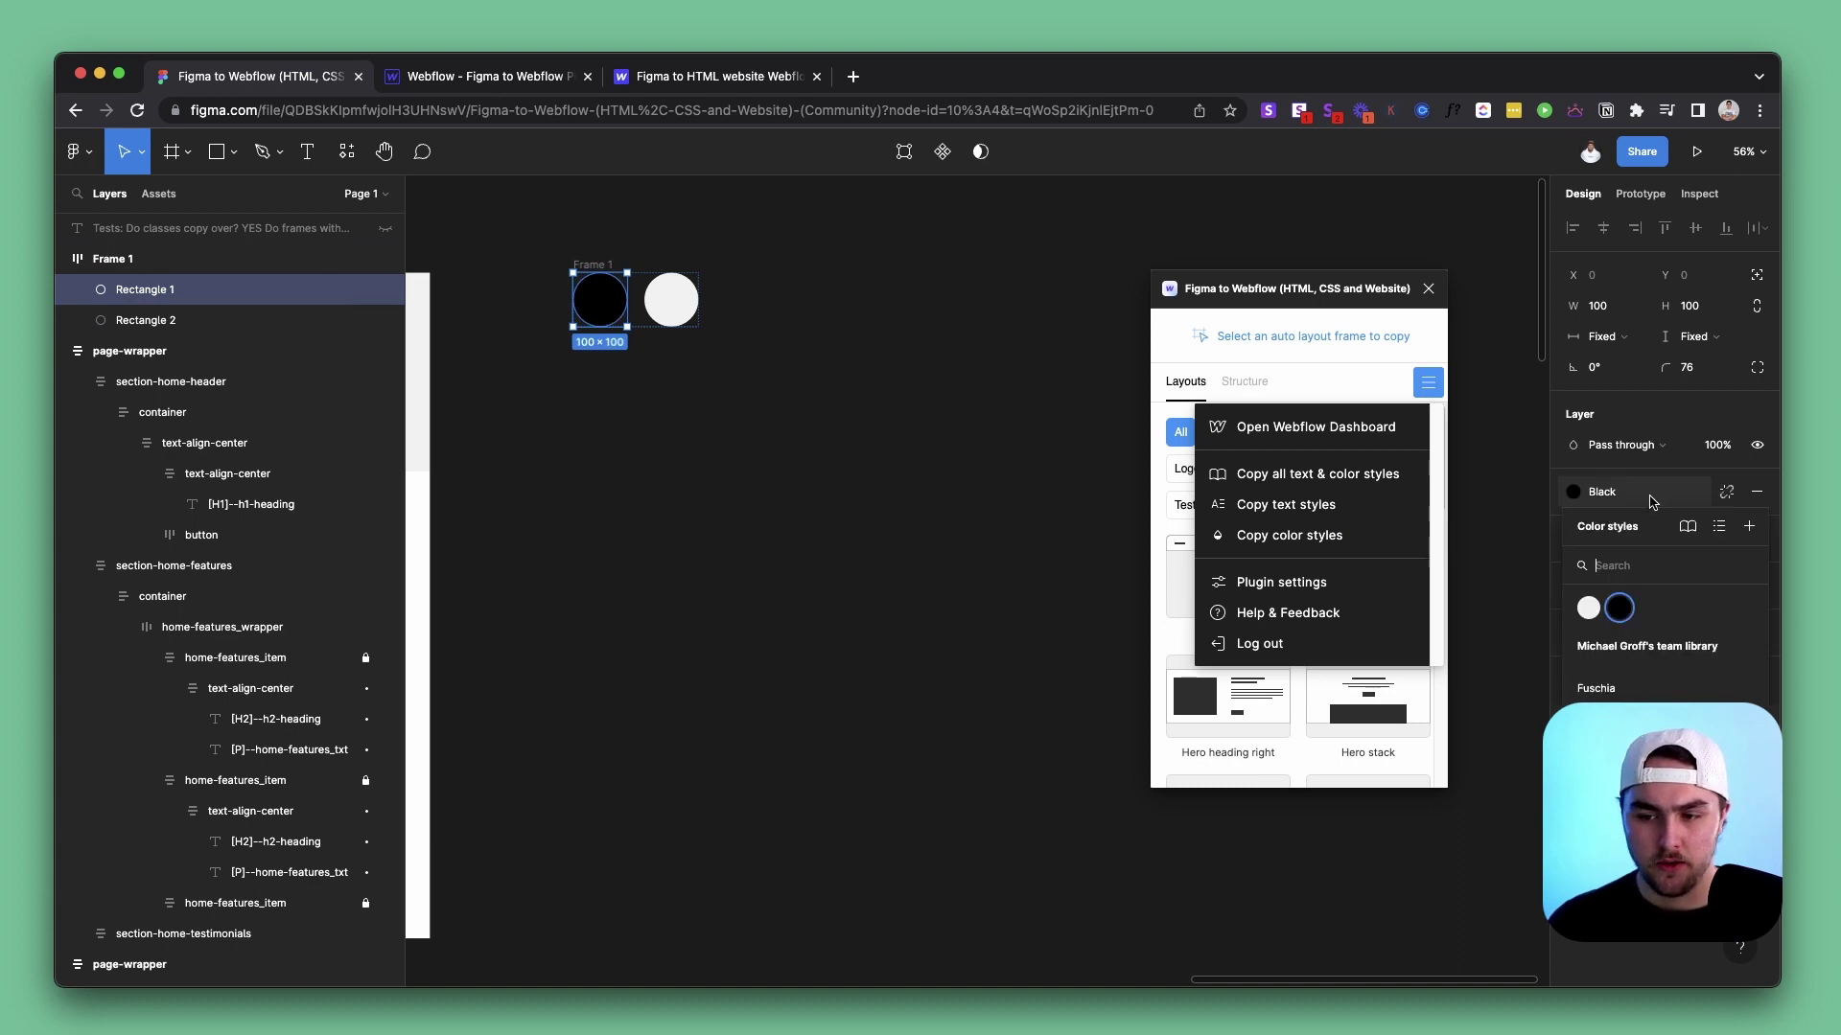
left_click(1617, 505)
left_click(661, 407)
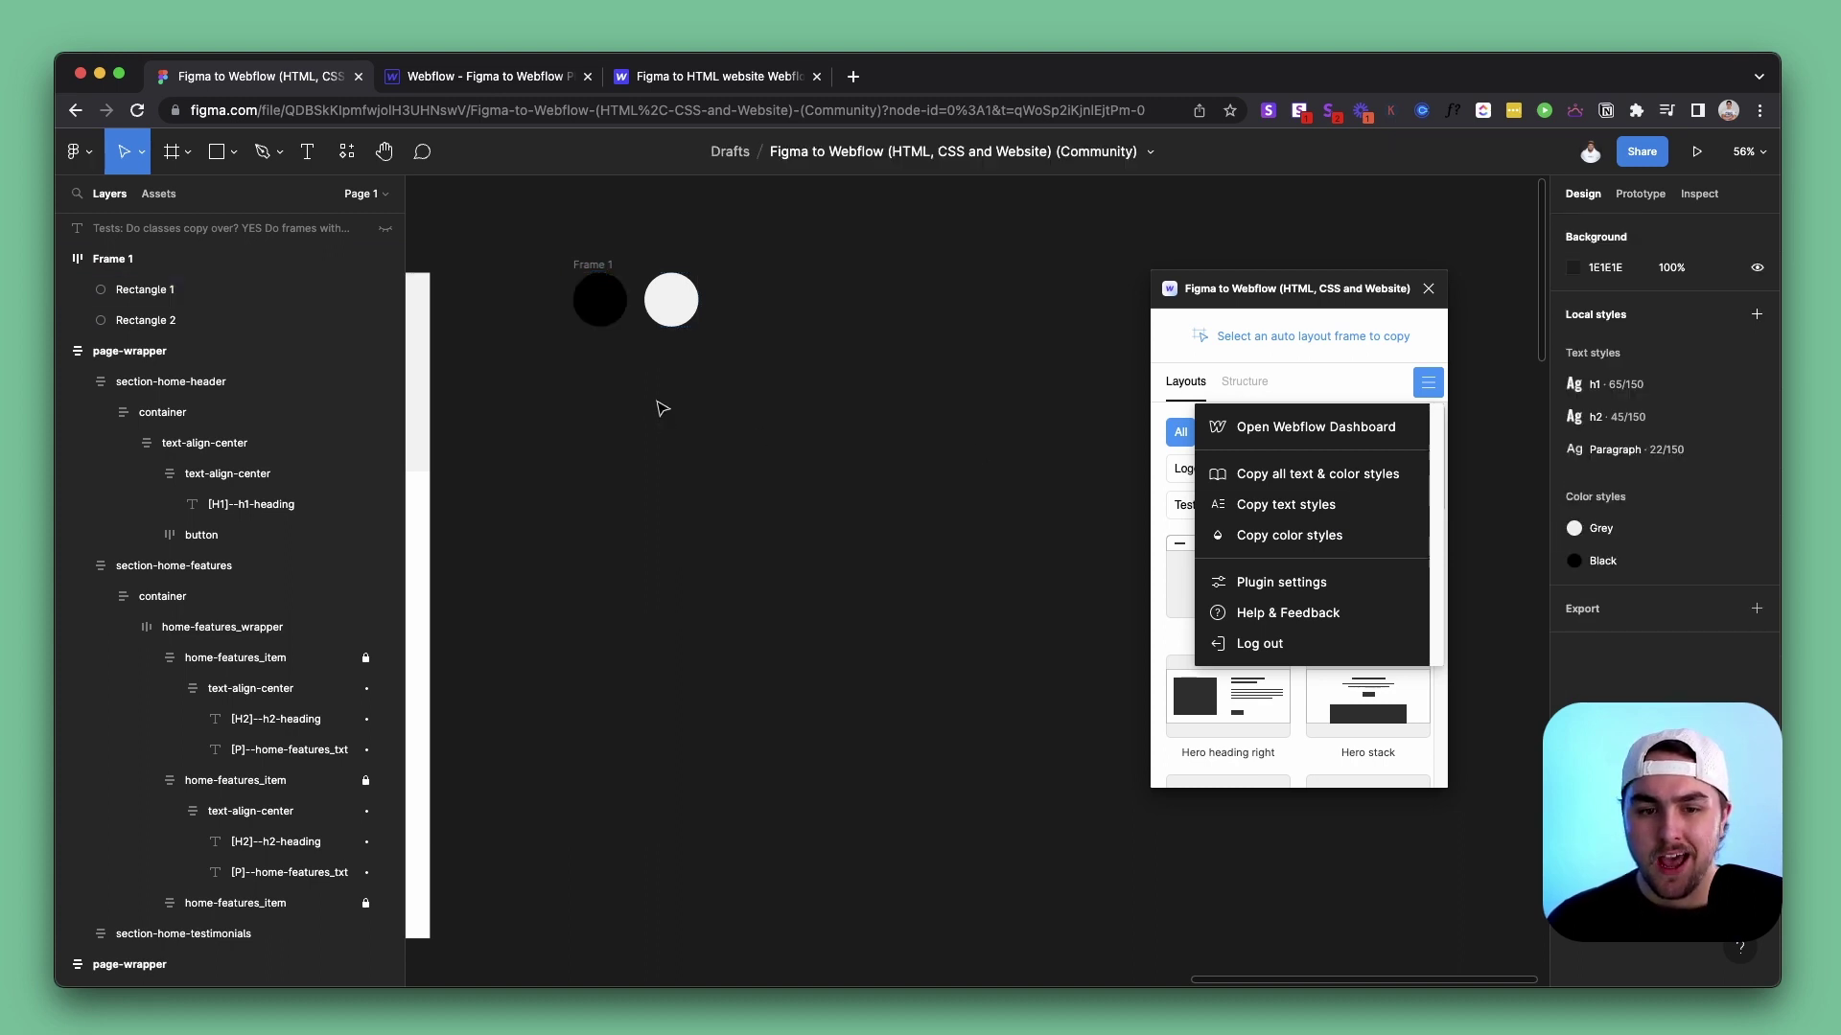
Select Frame 1, copy the color styles with the plugin, and paste them into the Style Guide page in Webflow
left_click(638, 324)
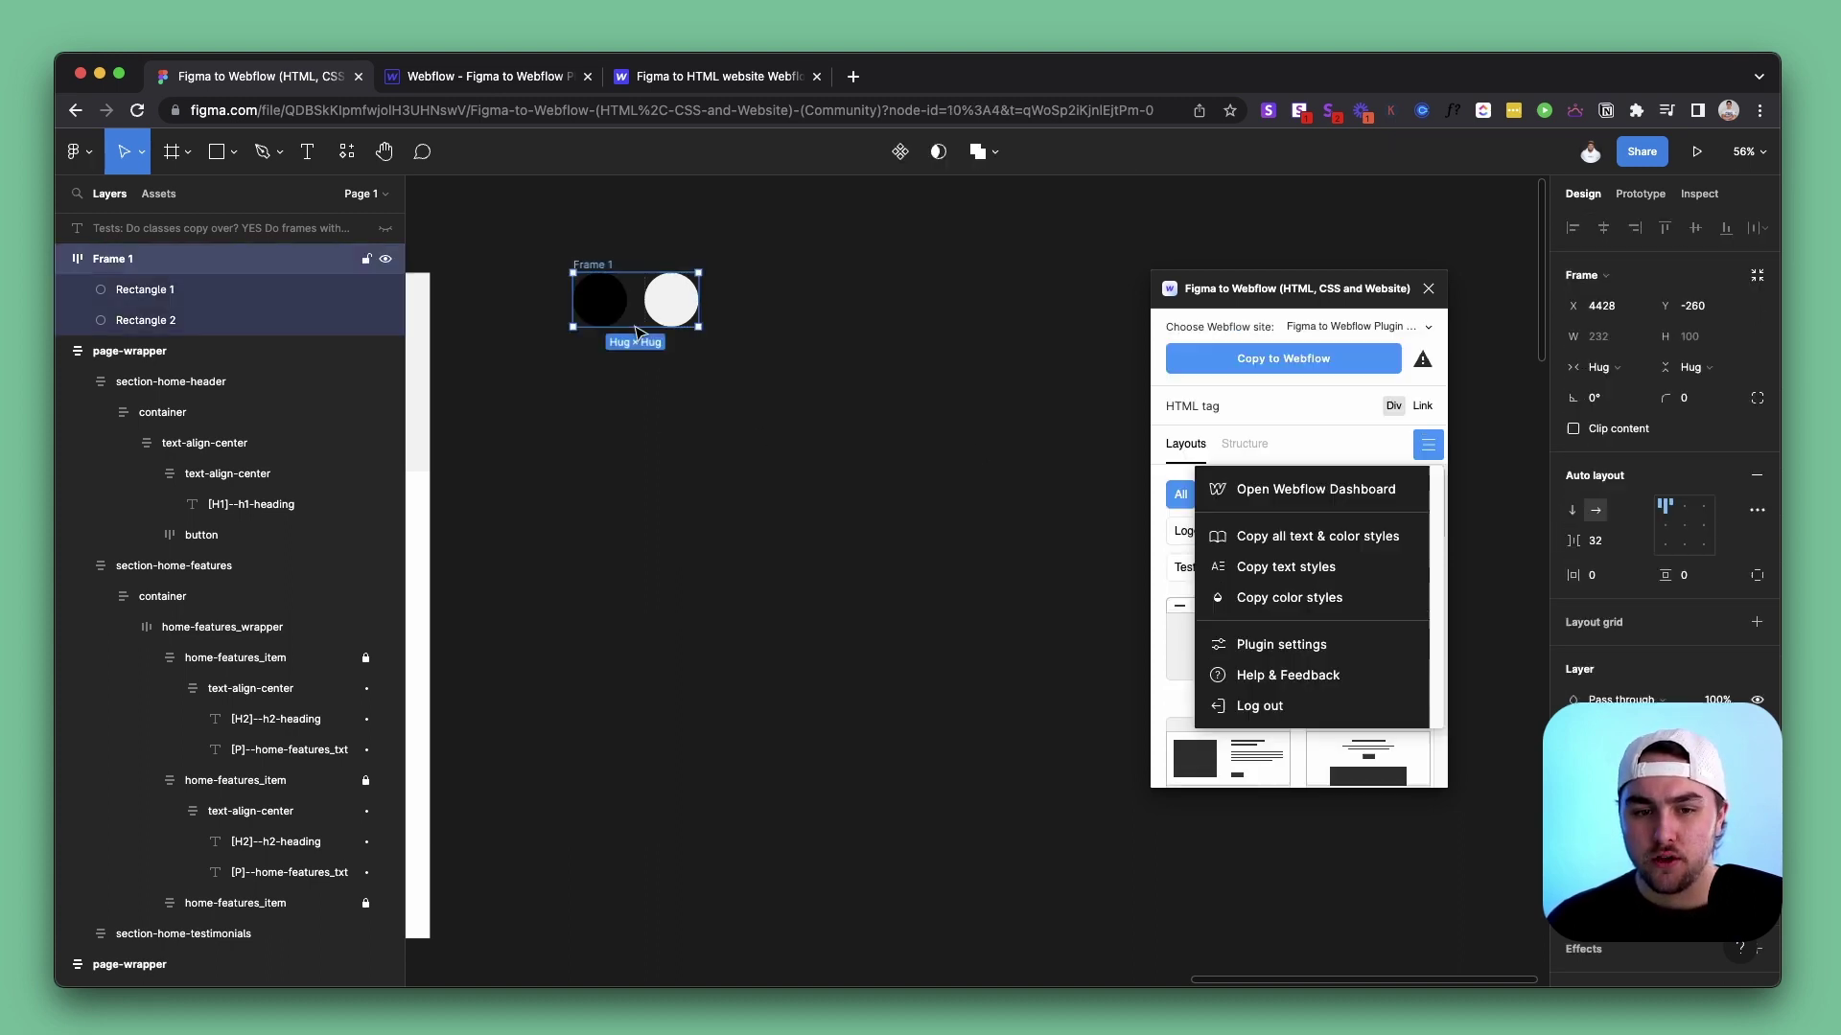
left_click(1310, 600)
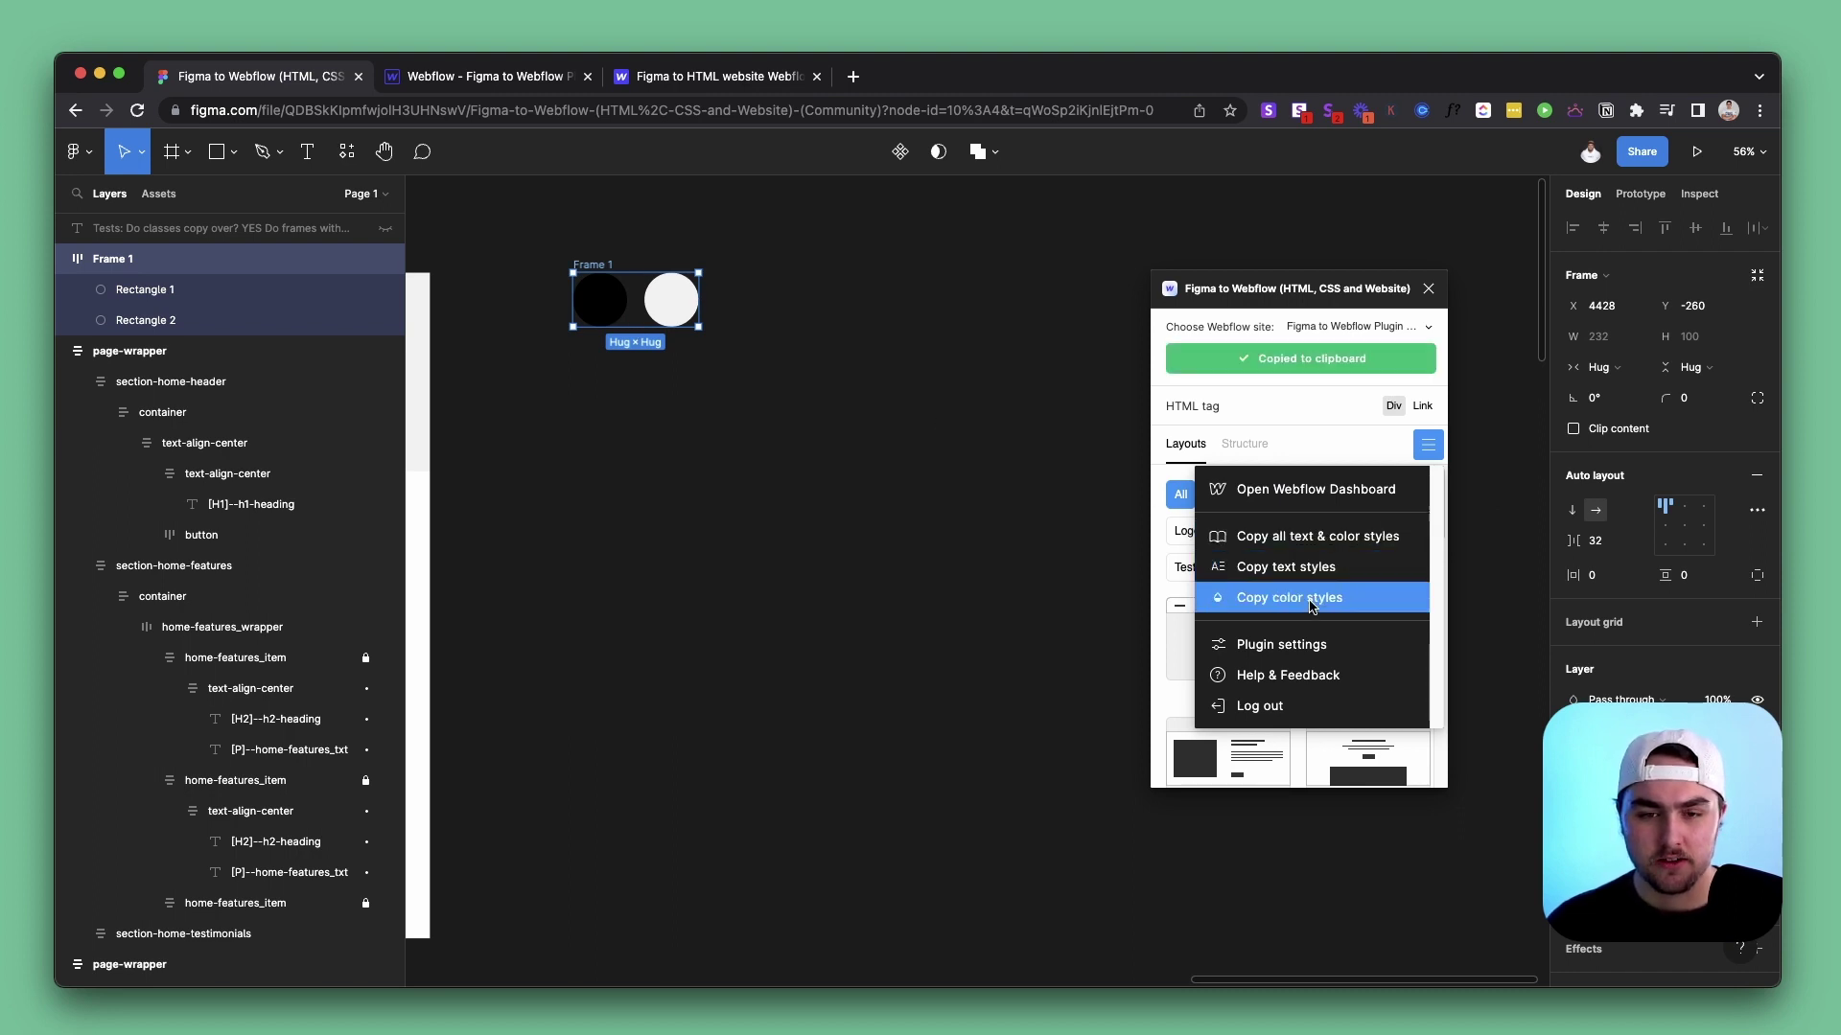
key("super+2")
key("super+v")
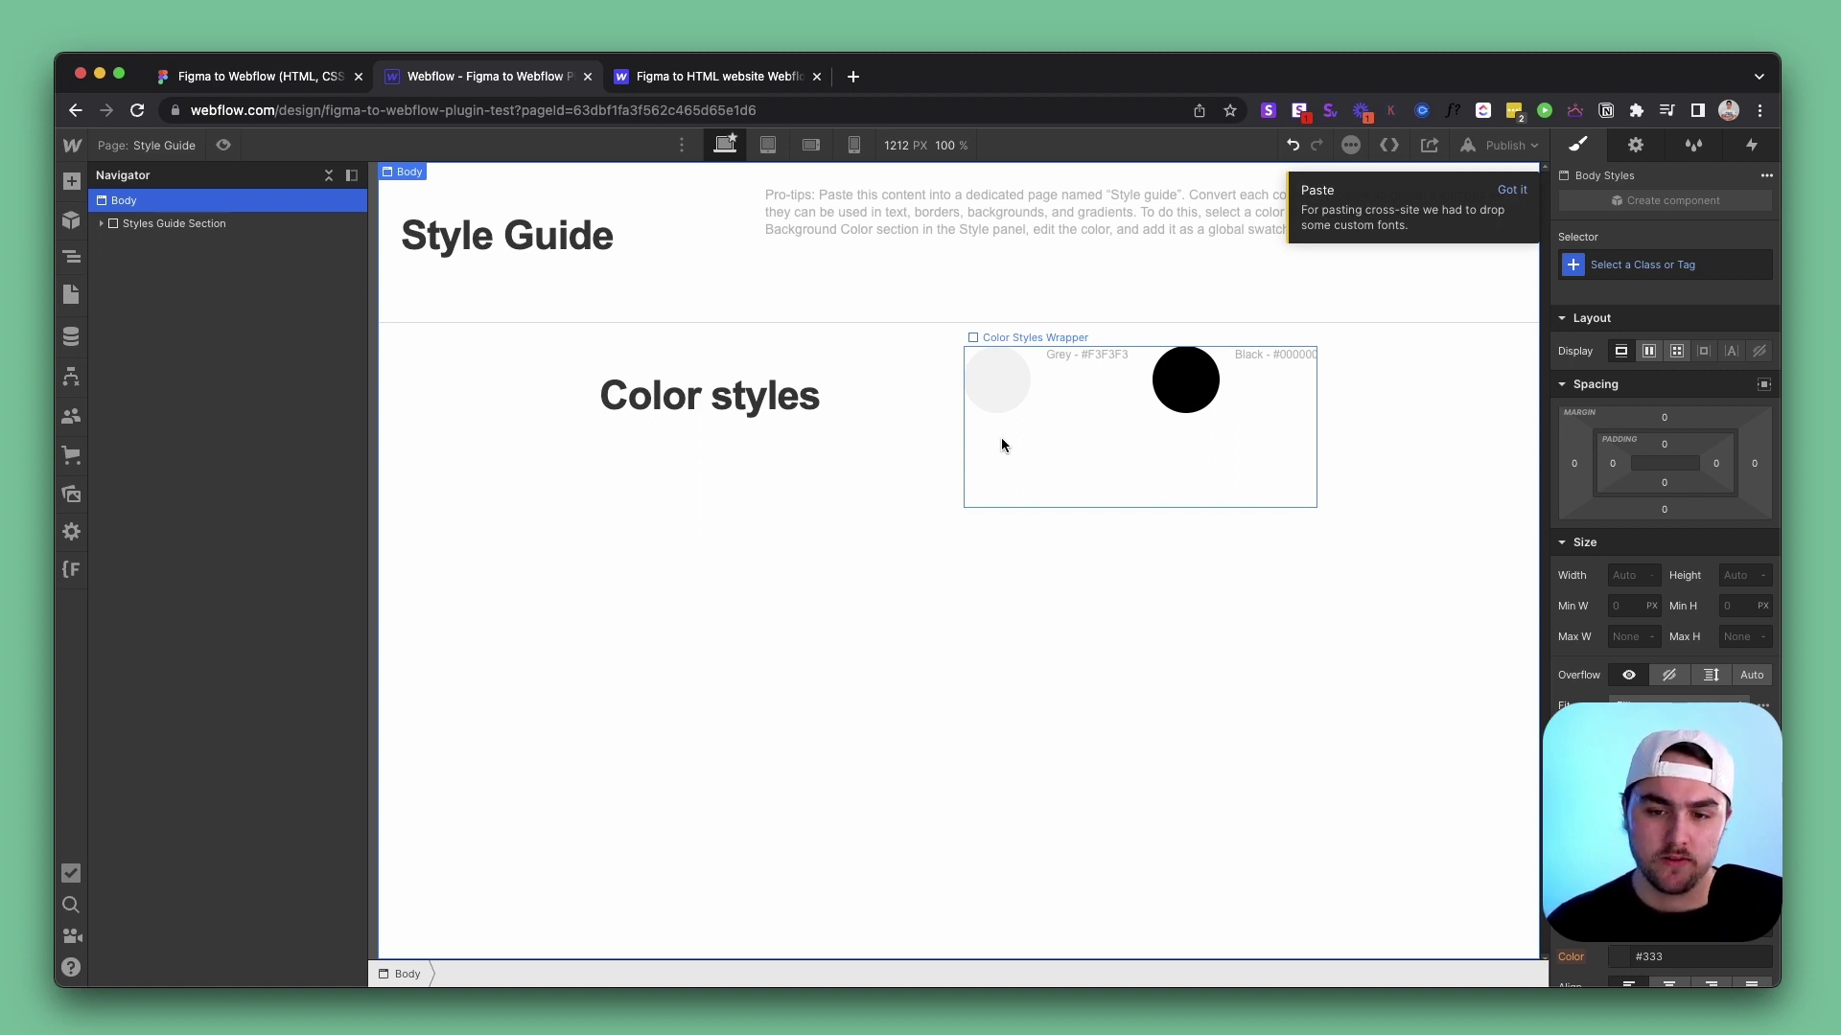
Select the pasted grey color swatch and inspect its background color in the color picker
left_click(997, 388)
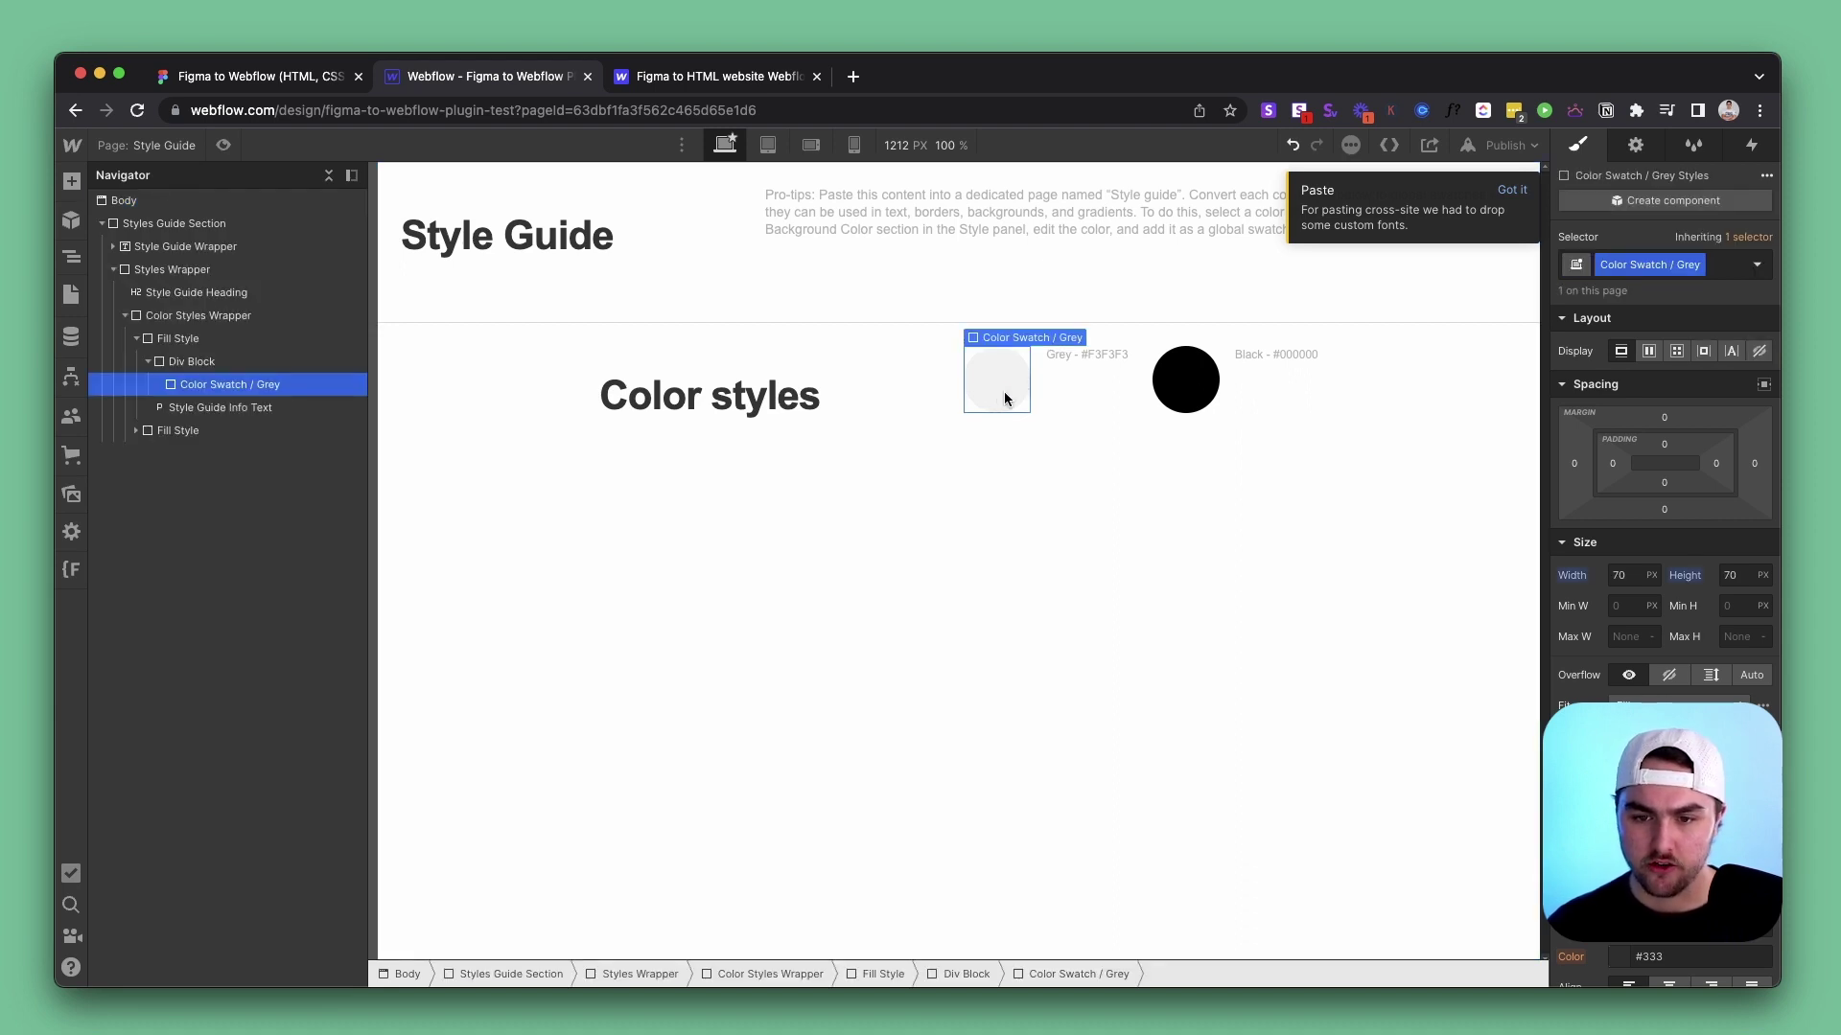
scroll(1677, 702, "down", 5)
scroll(1677, 703, "down", 1)
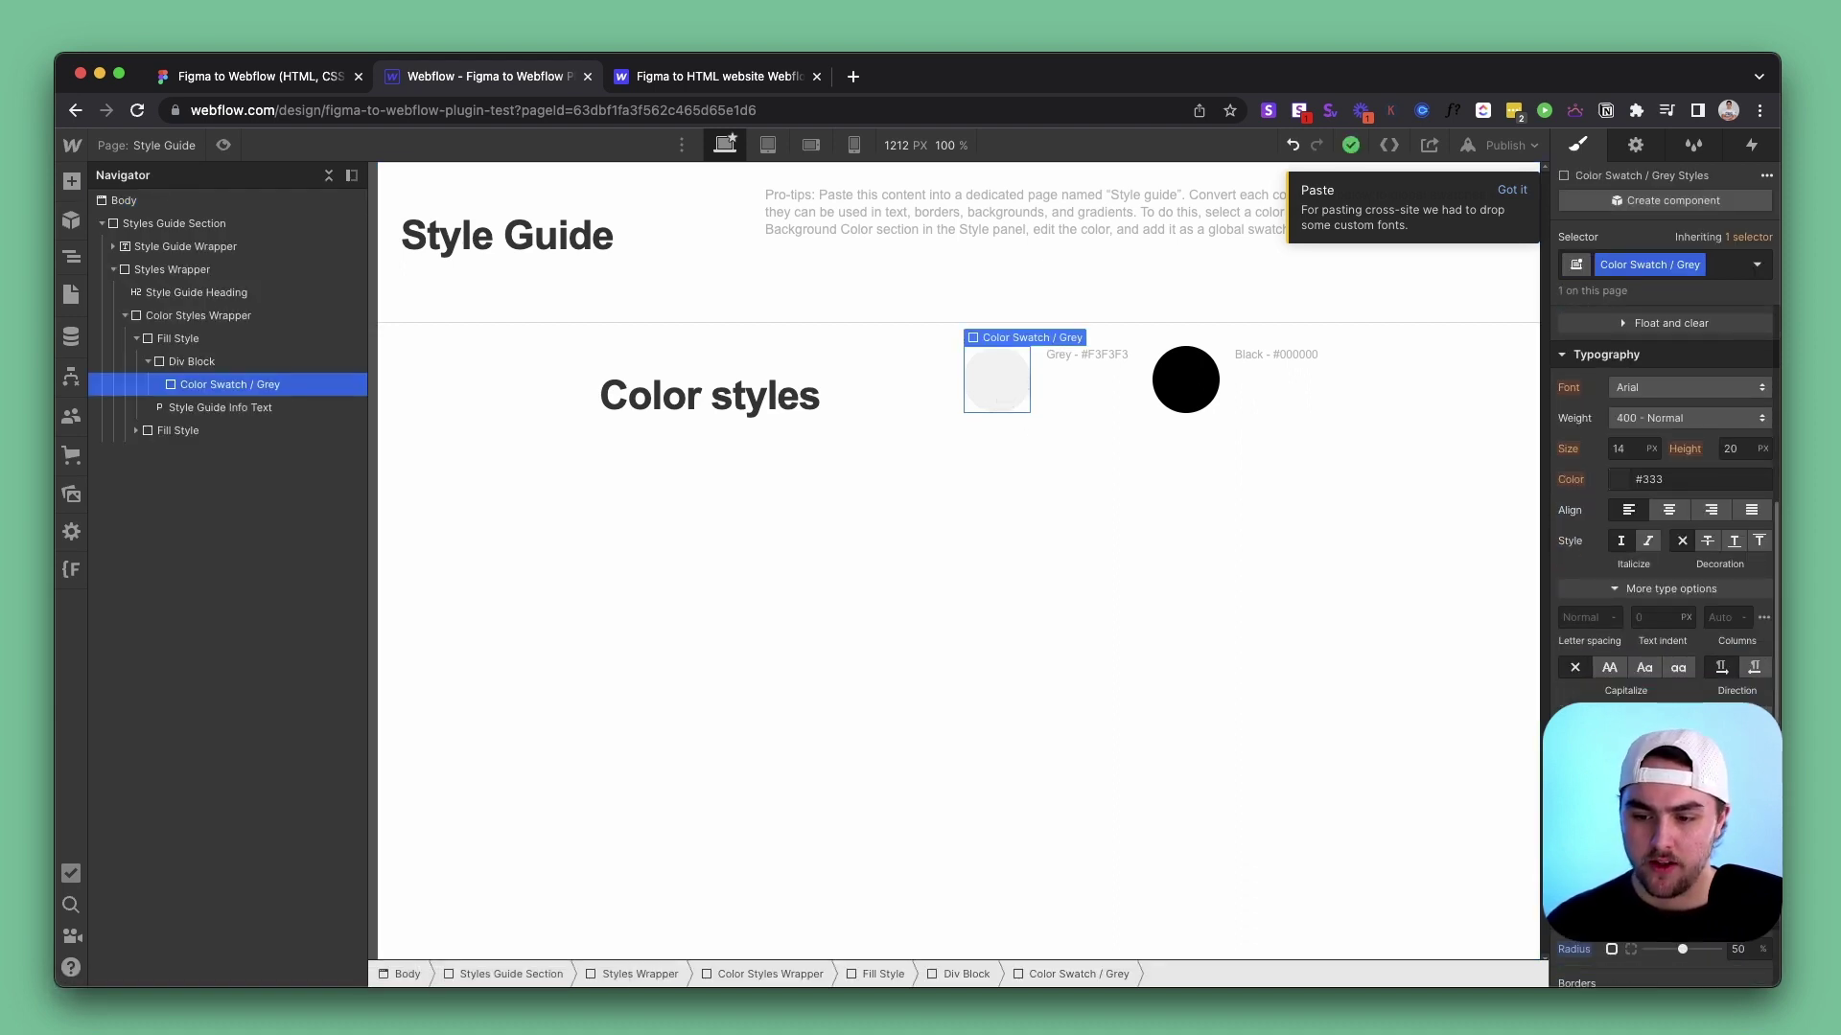
left_click(1620, 738)
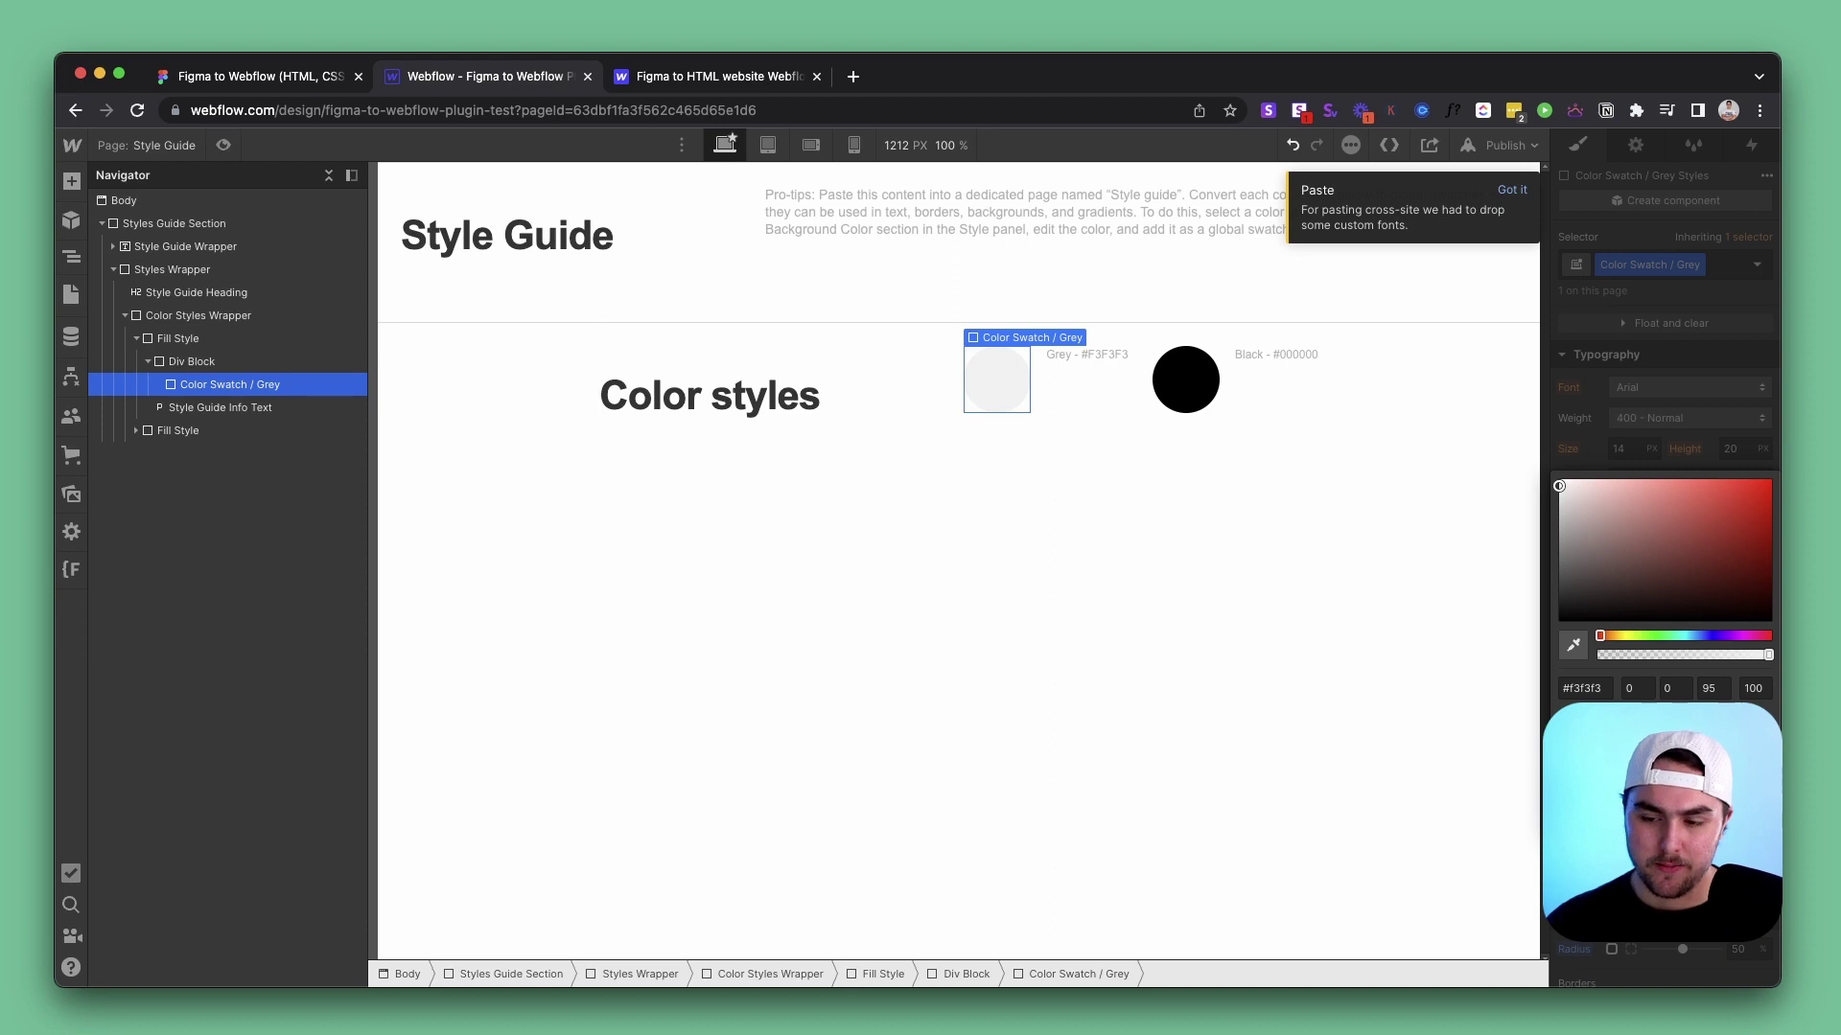
key("Escape")
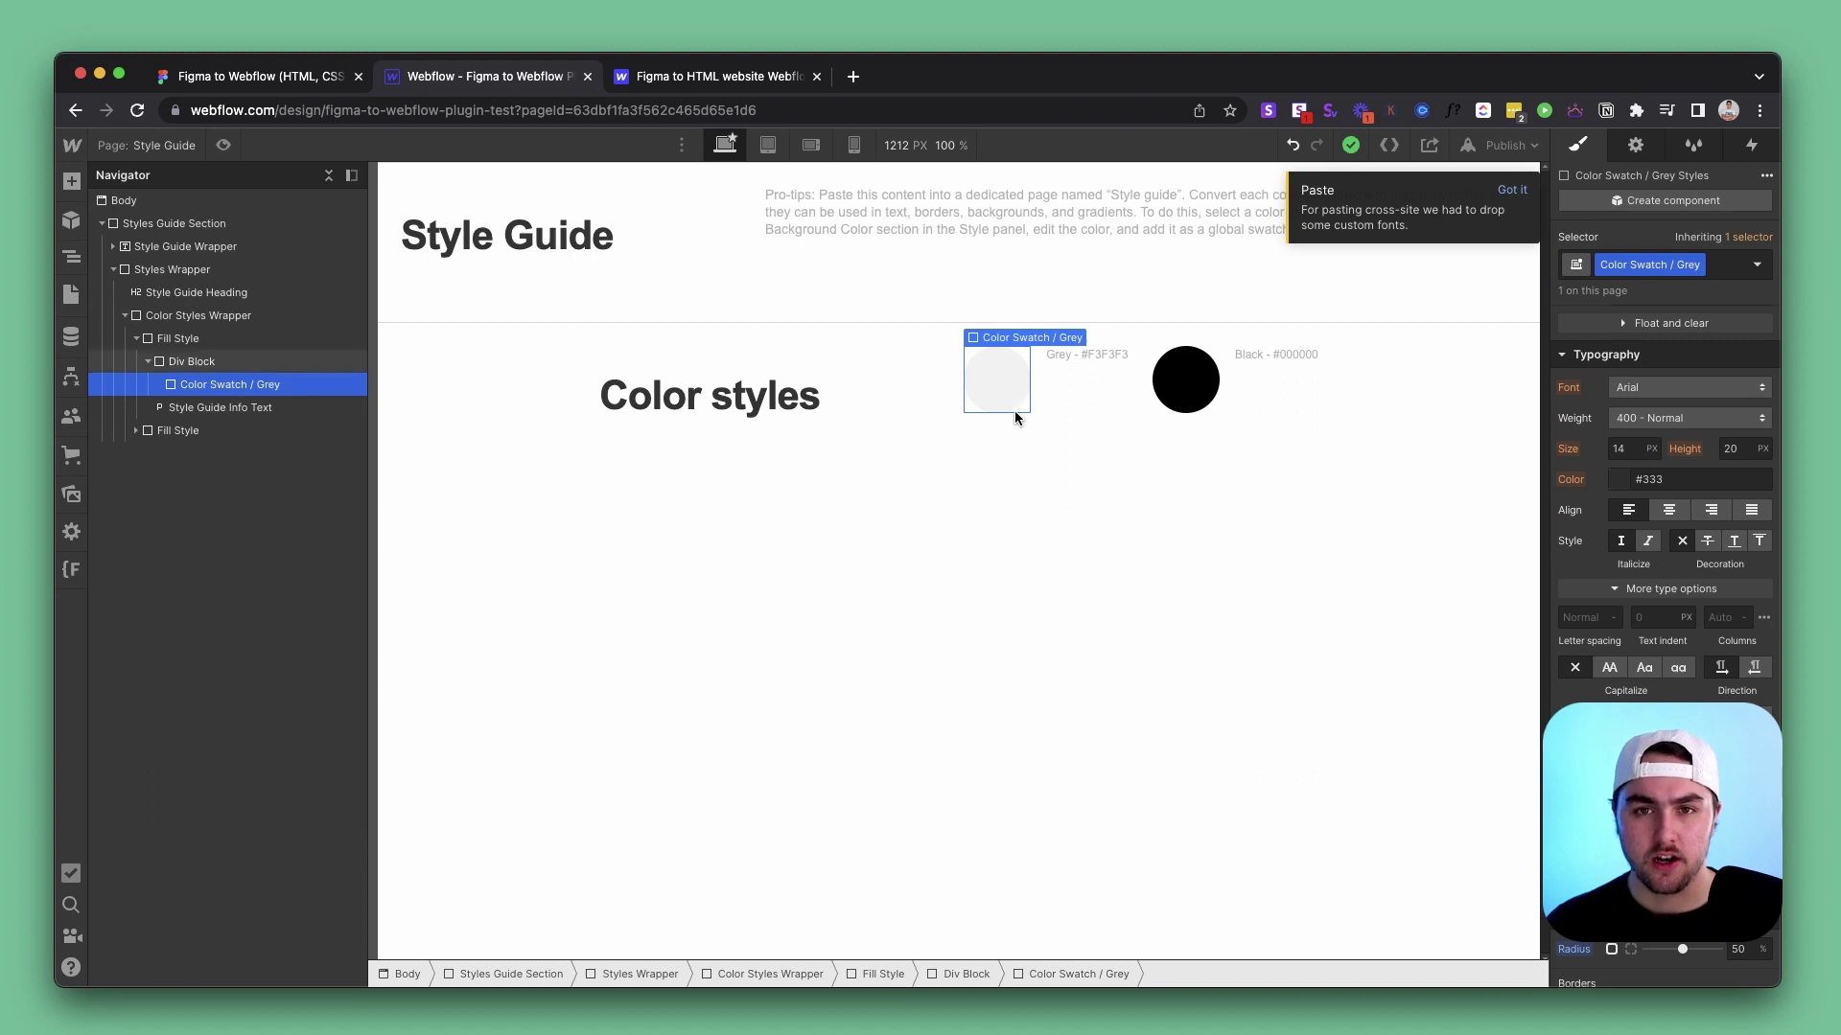
Switch to Figma and select the section-home-header frame in page-wrapper
key("super+1")
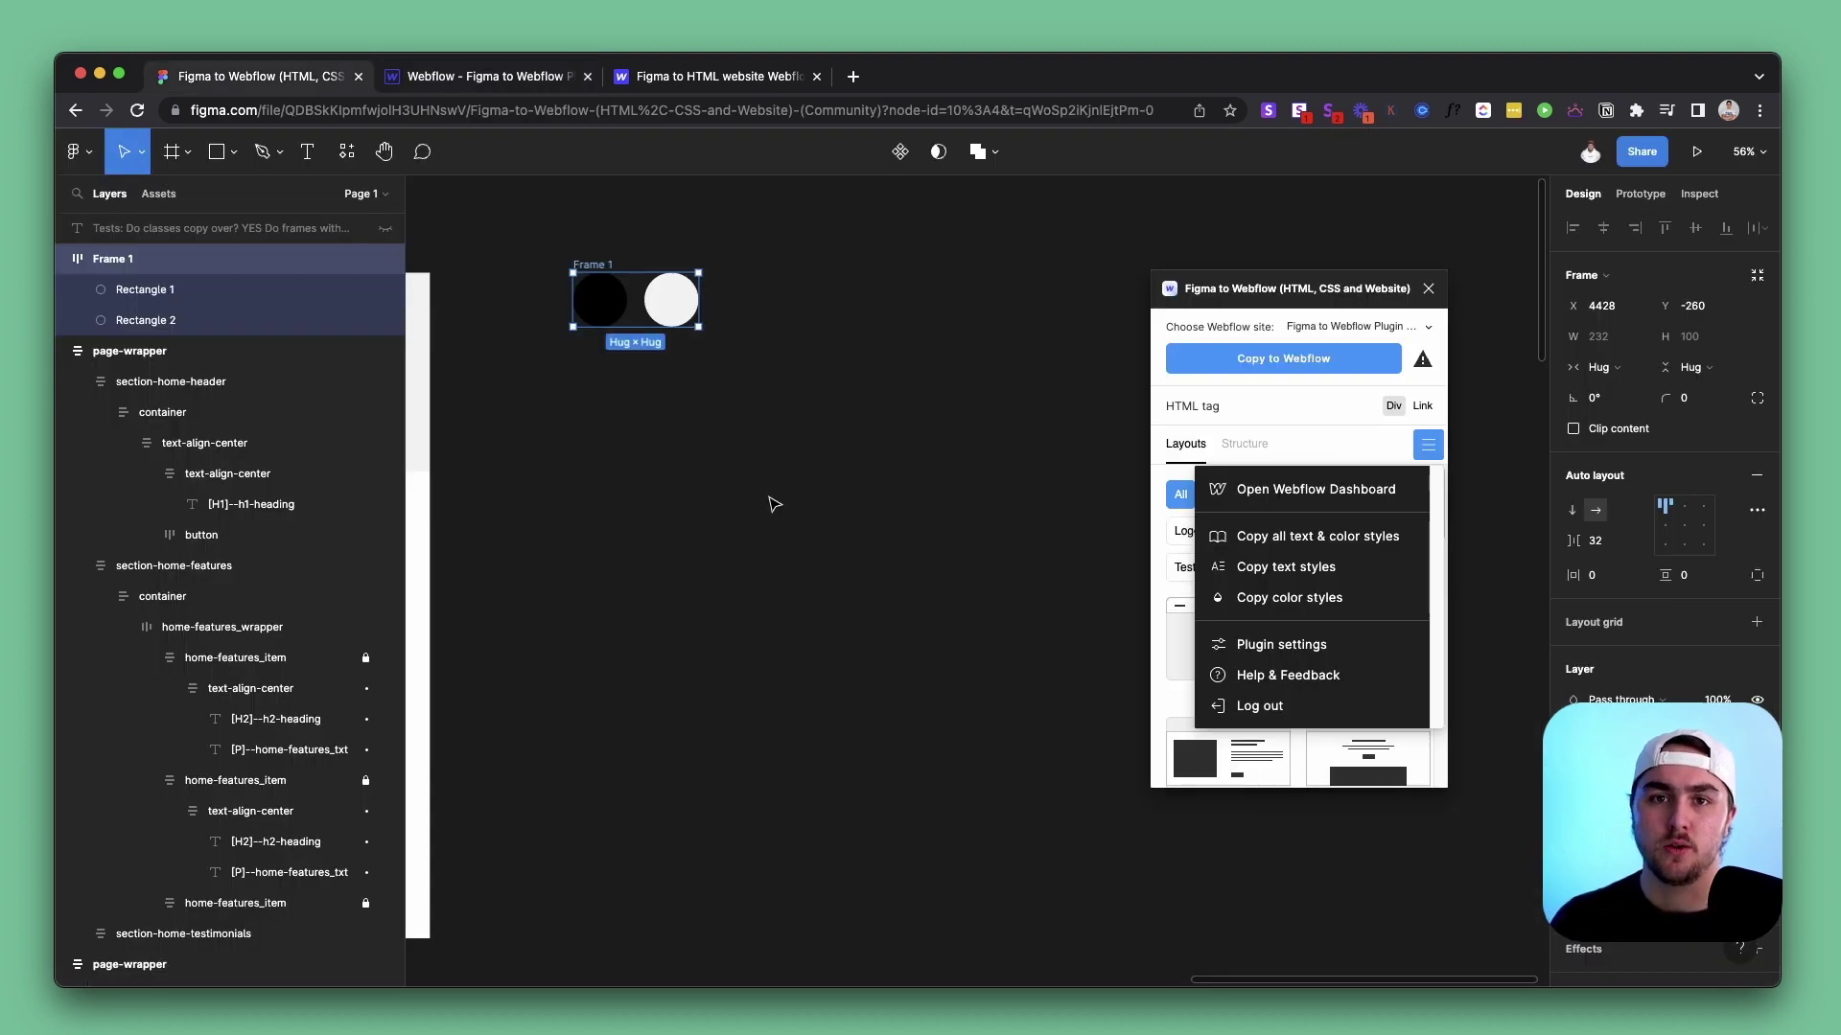
scroll(774, 505, "right", 2)
scroll(786, 508, "left", 5)
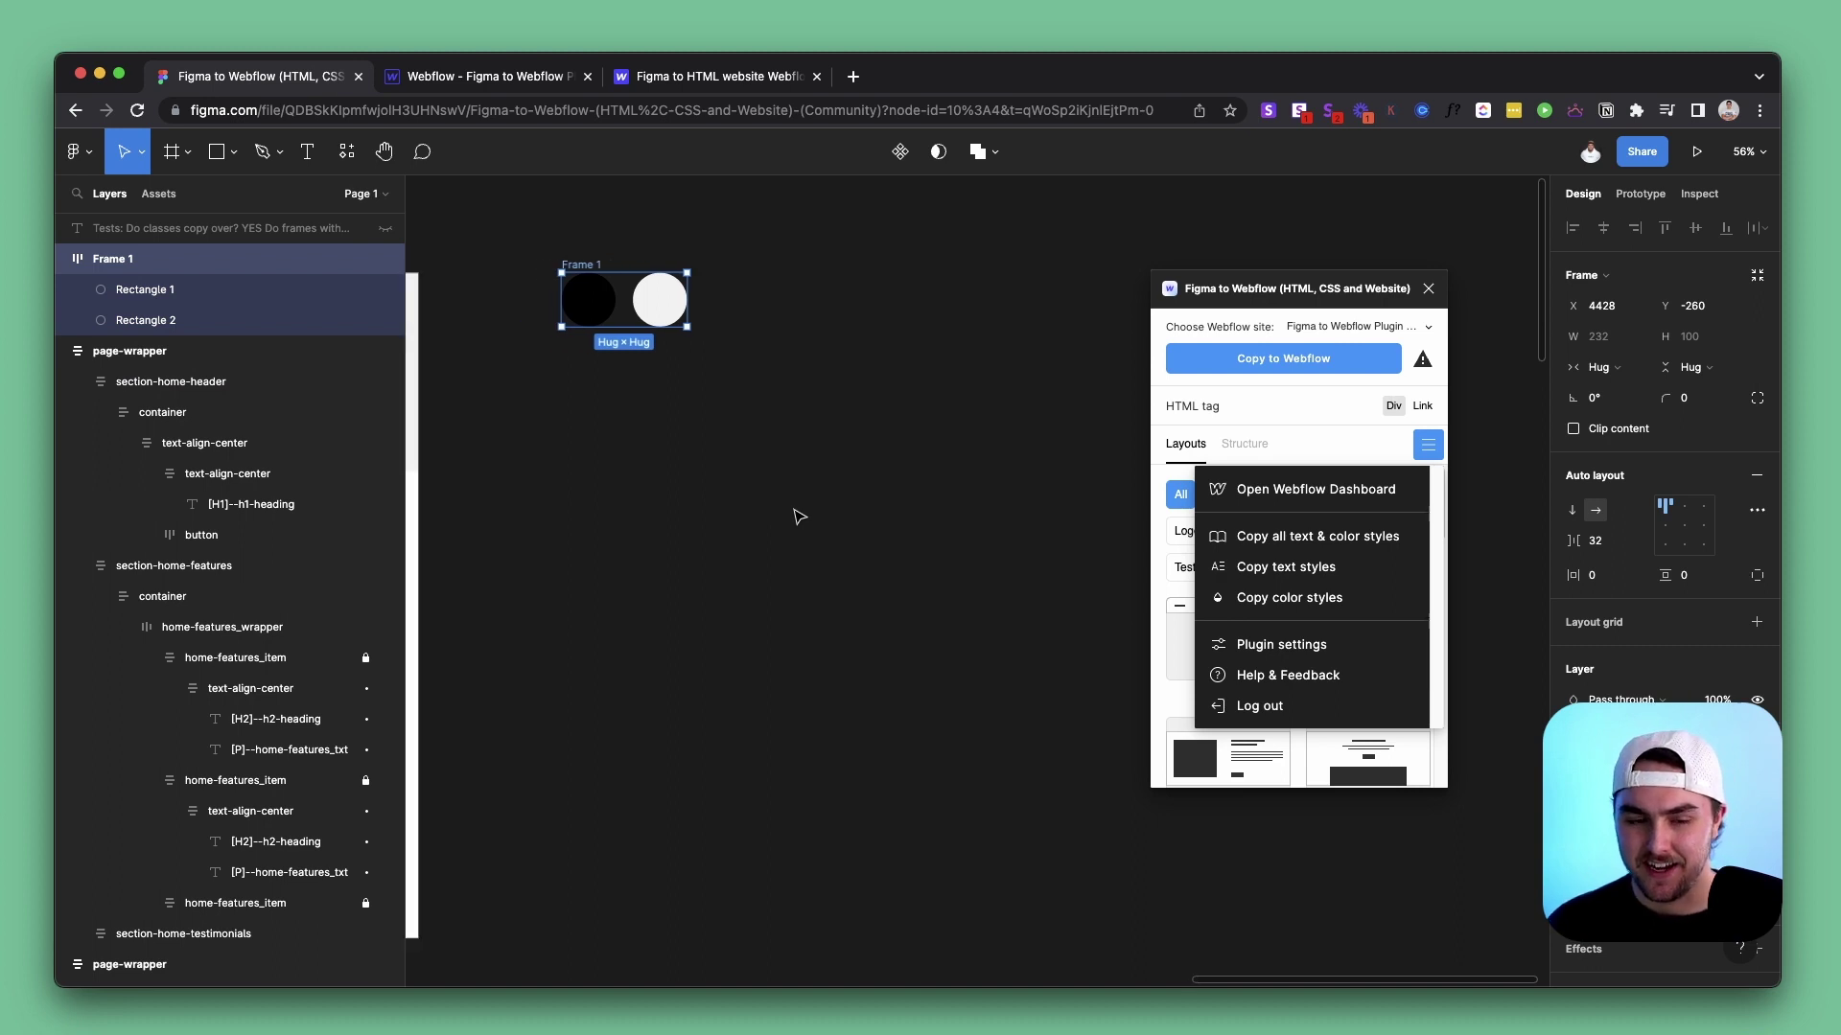
scroll(800, 516, "left", 10)
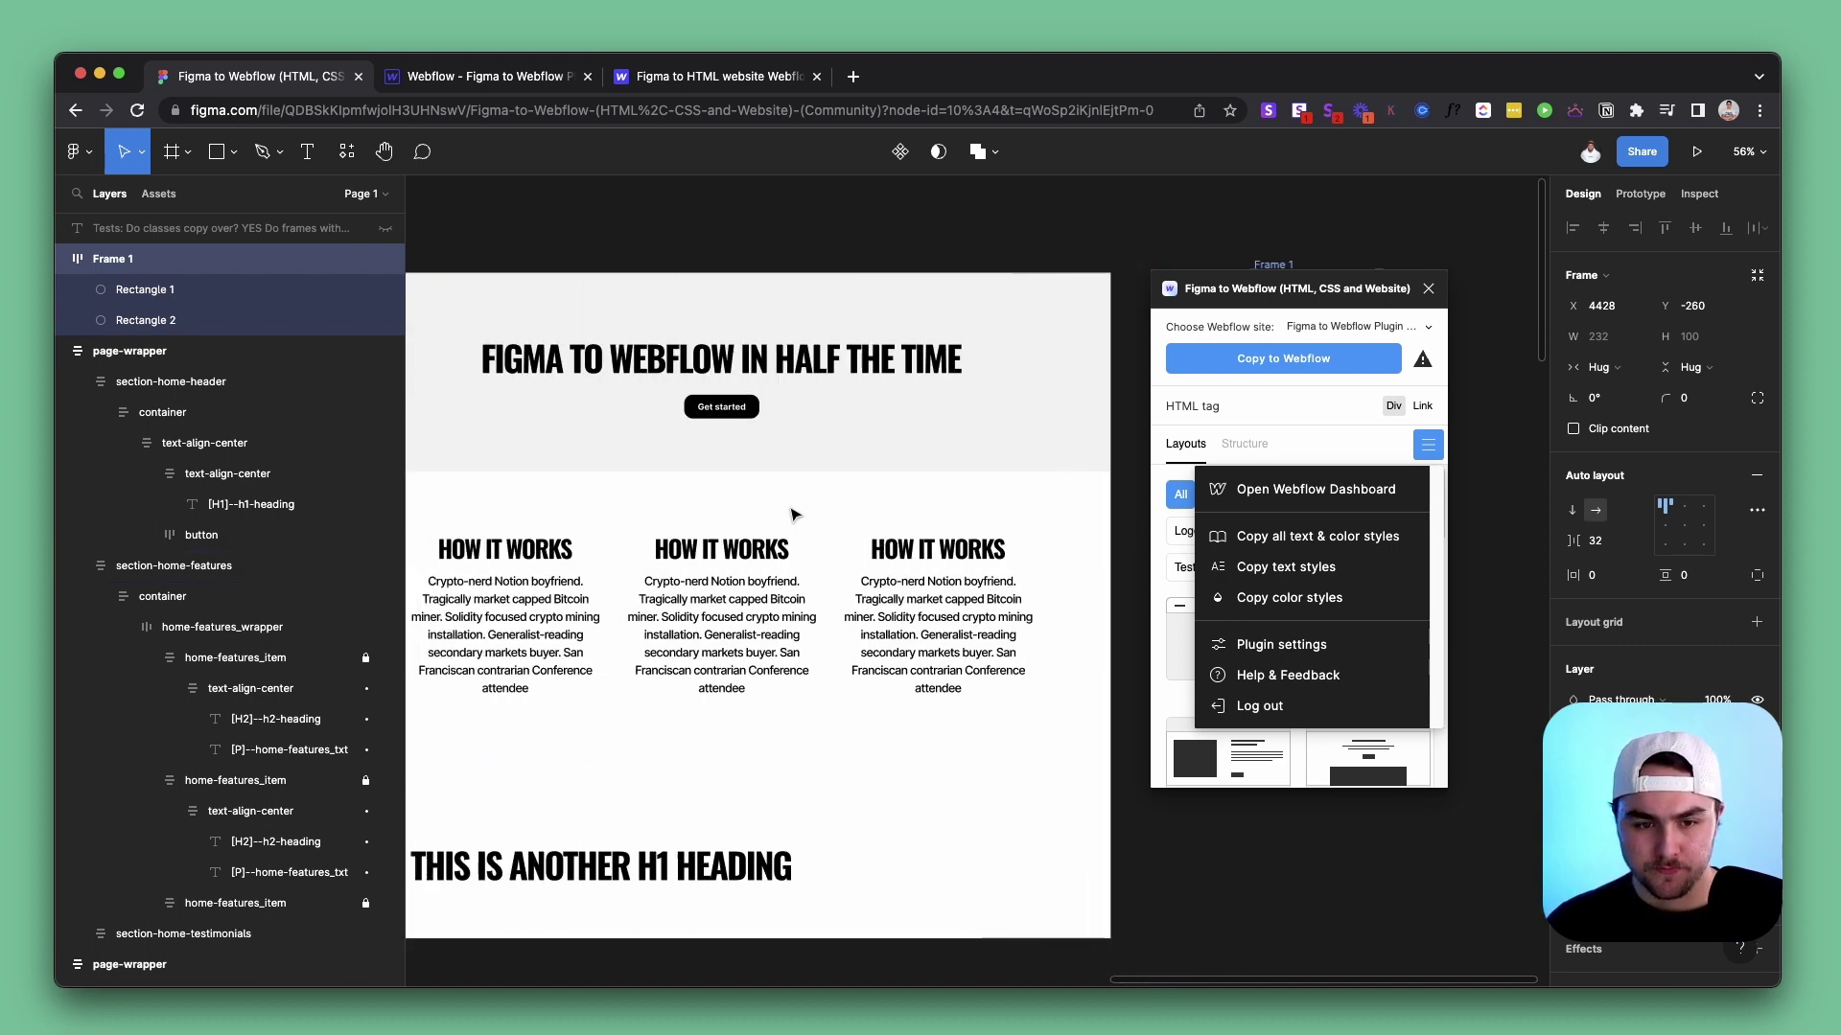
scroll(792, 515, "down", 2)
left_click(765, 436)
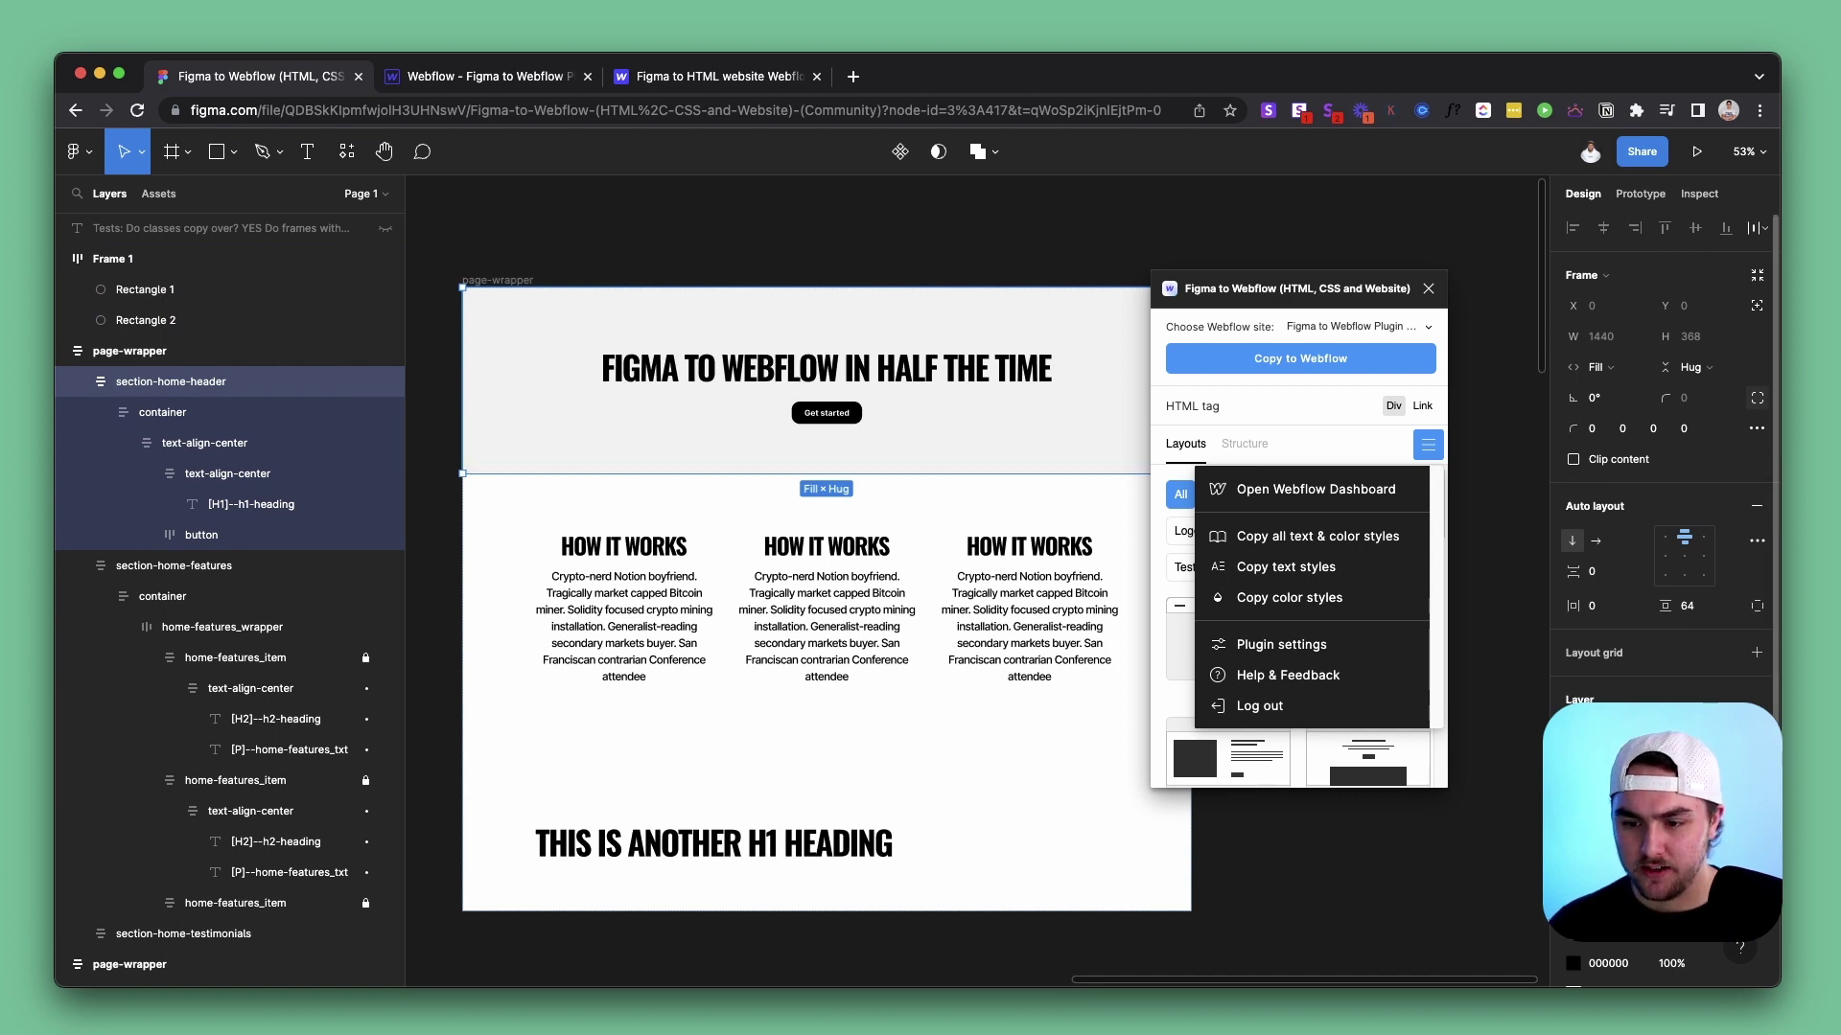
scroll(1044, 623, "right", 7)
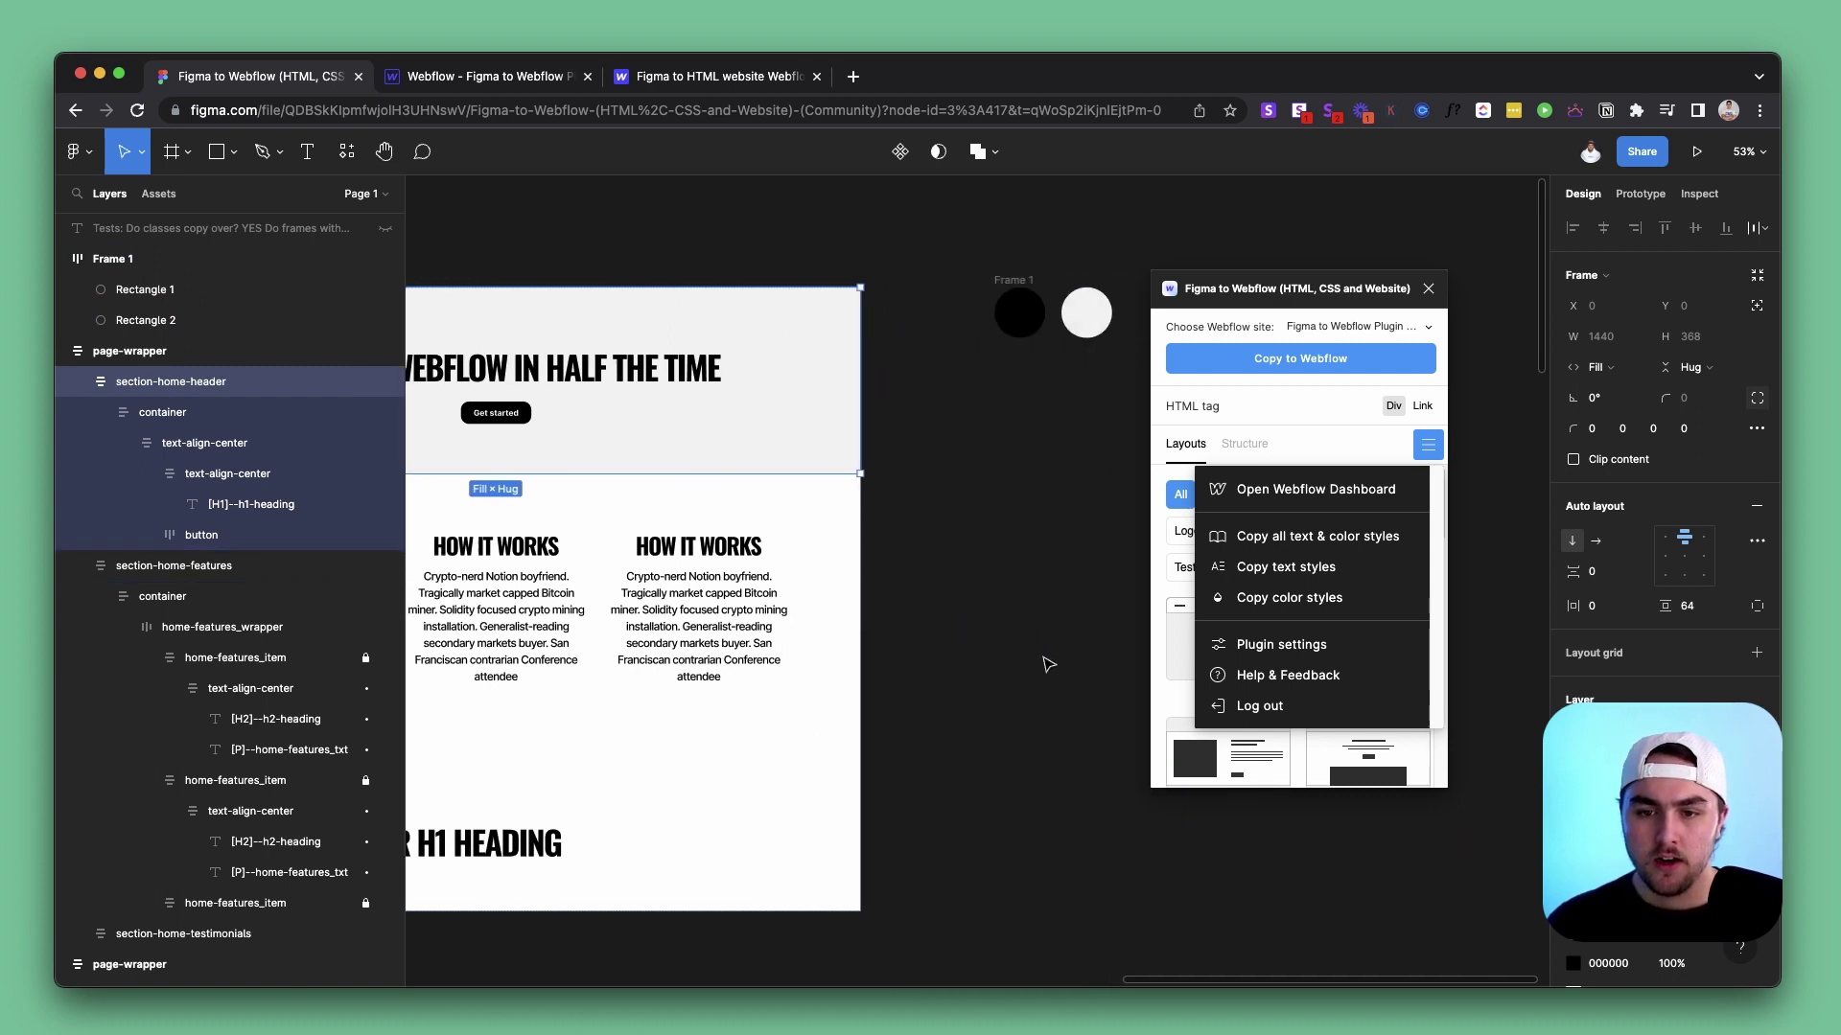
Switch to Webflow, close the grey swatch's color picker, and open the Home page
left_click(513, 84)
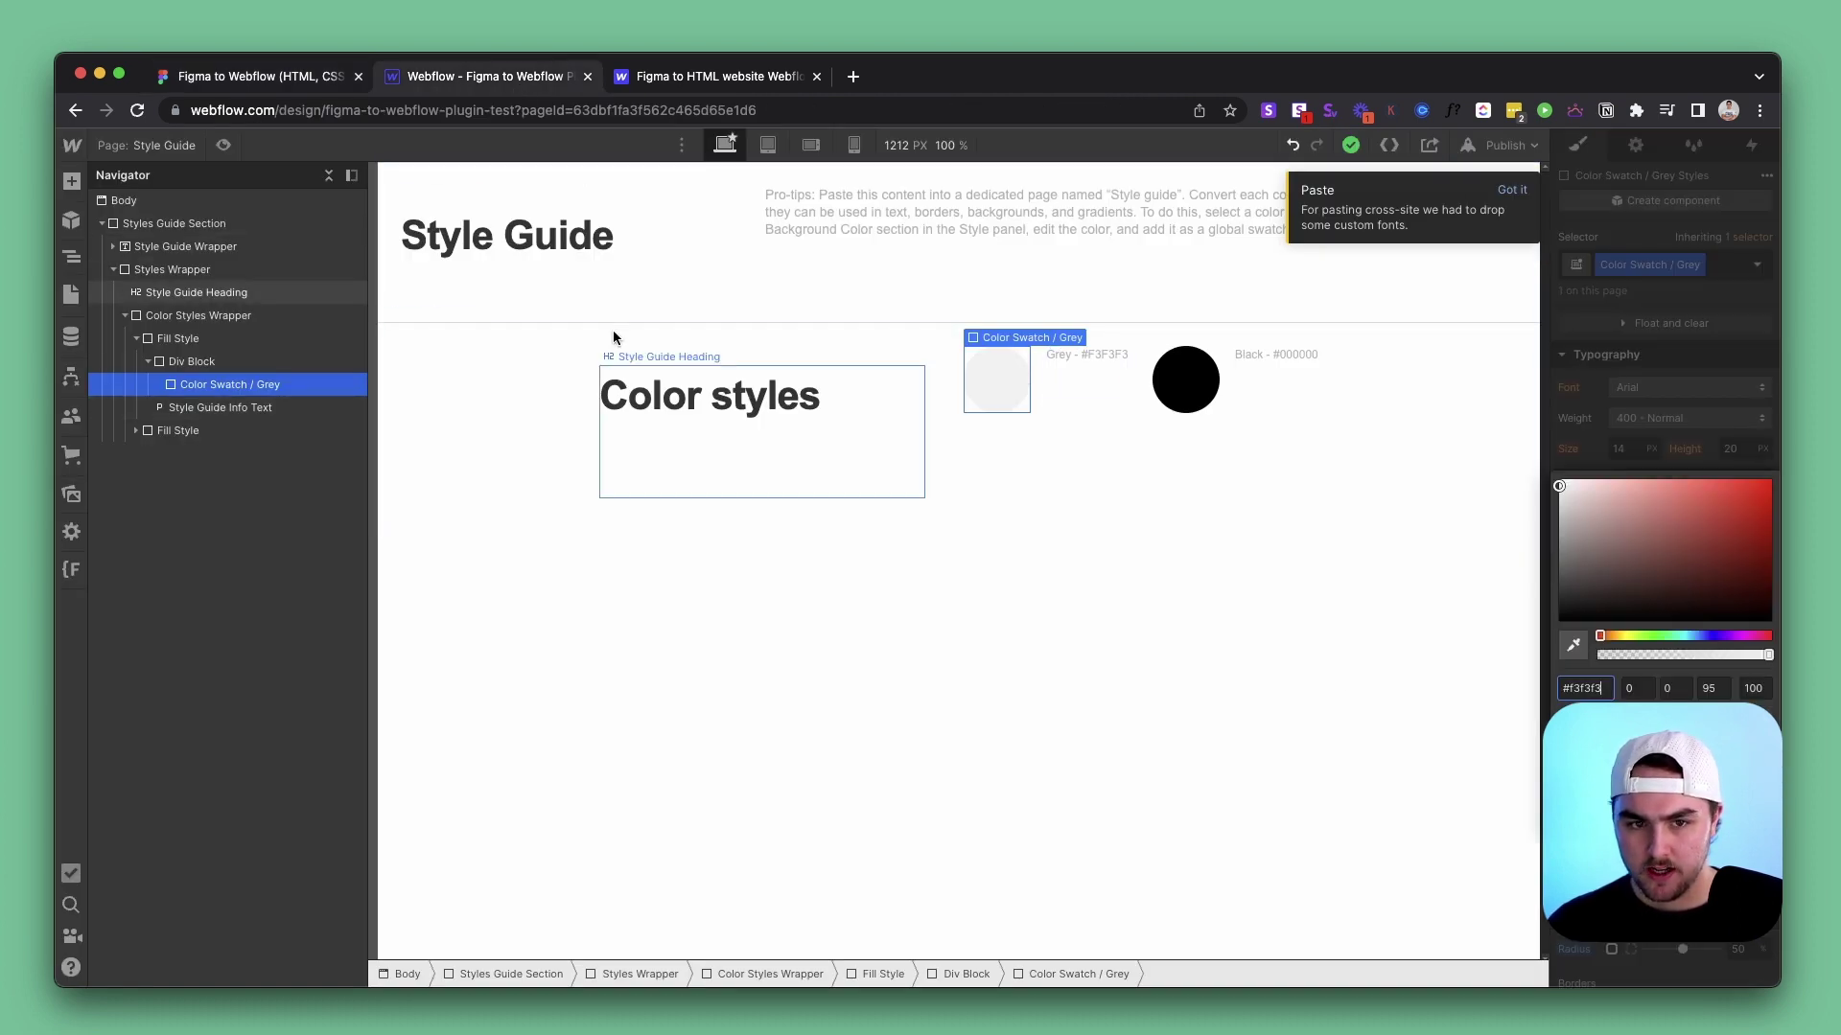
left_click(268, 85)
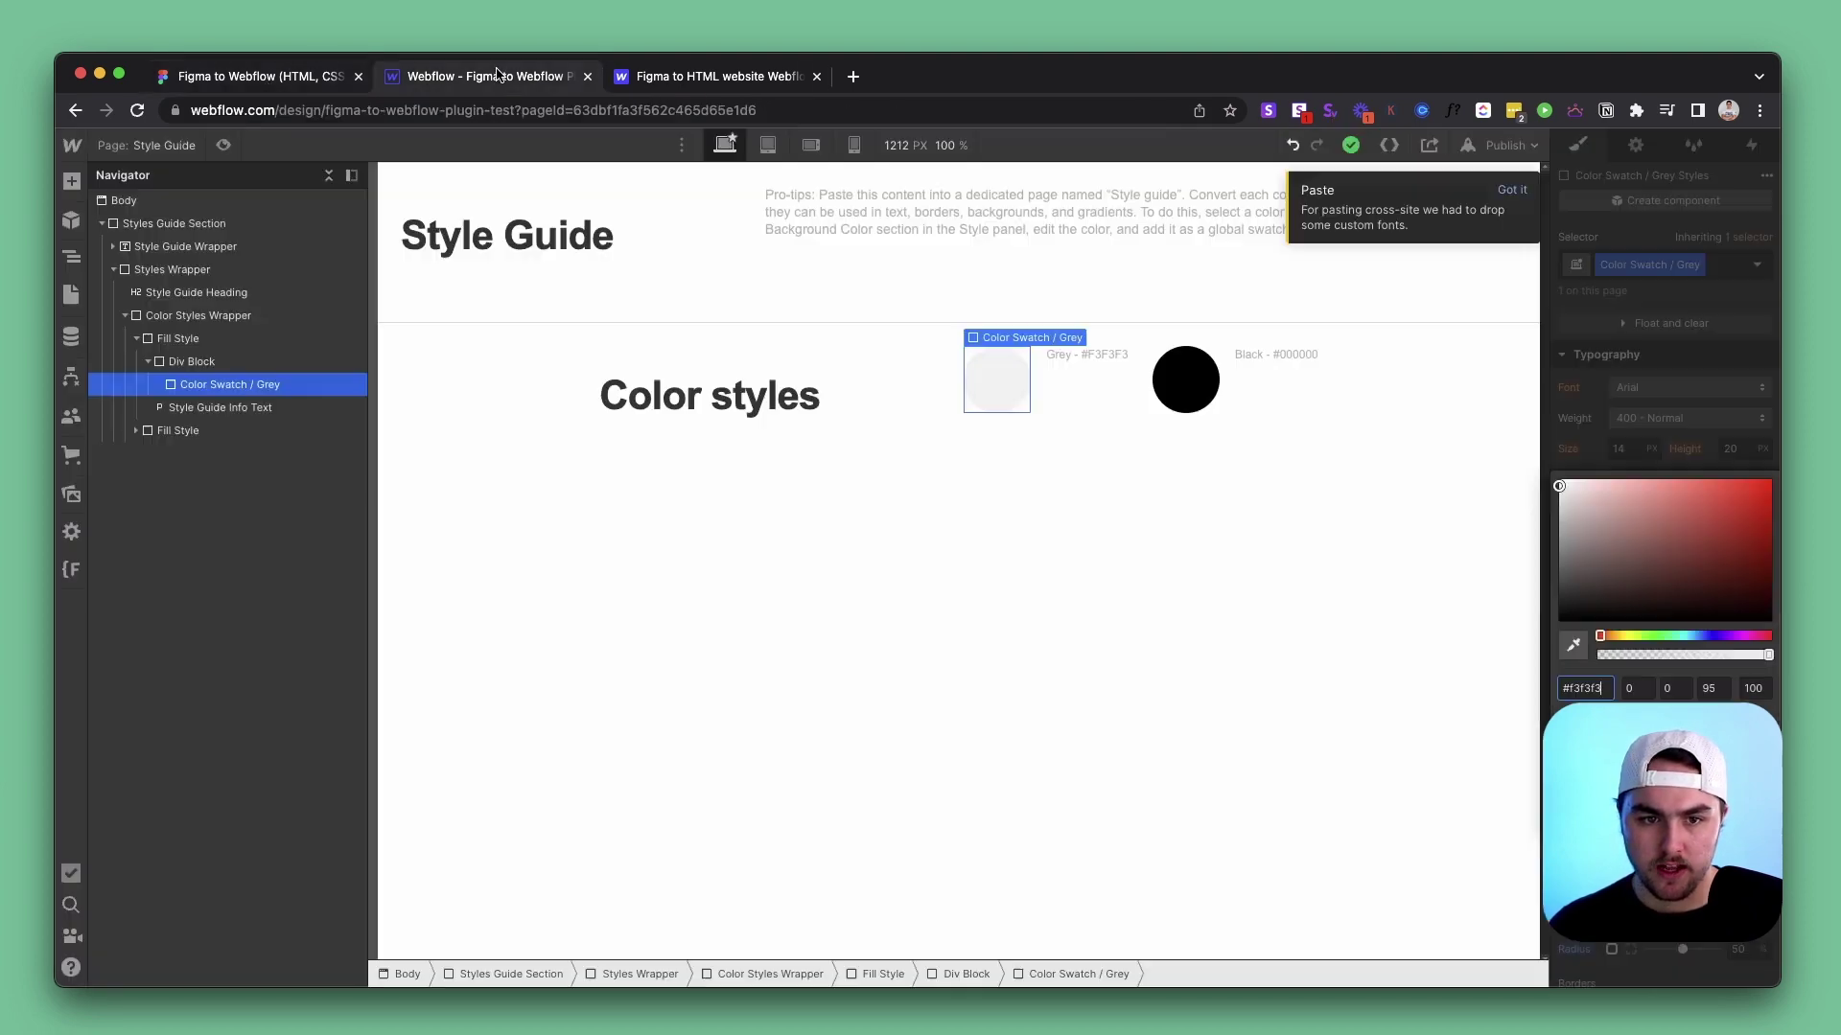
left_click(499, 76)
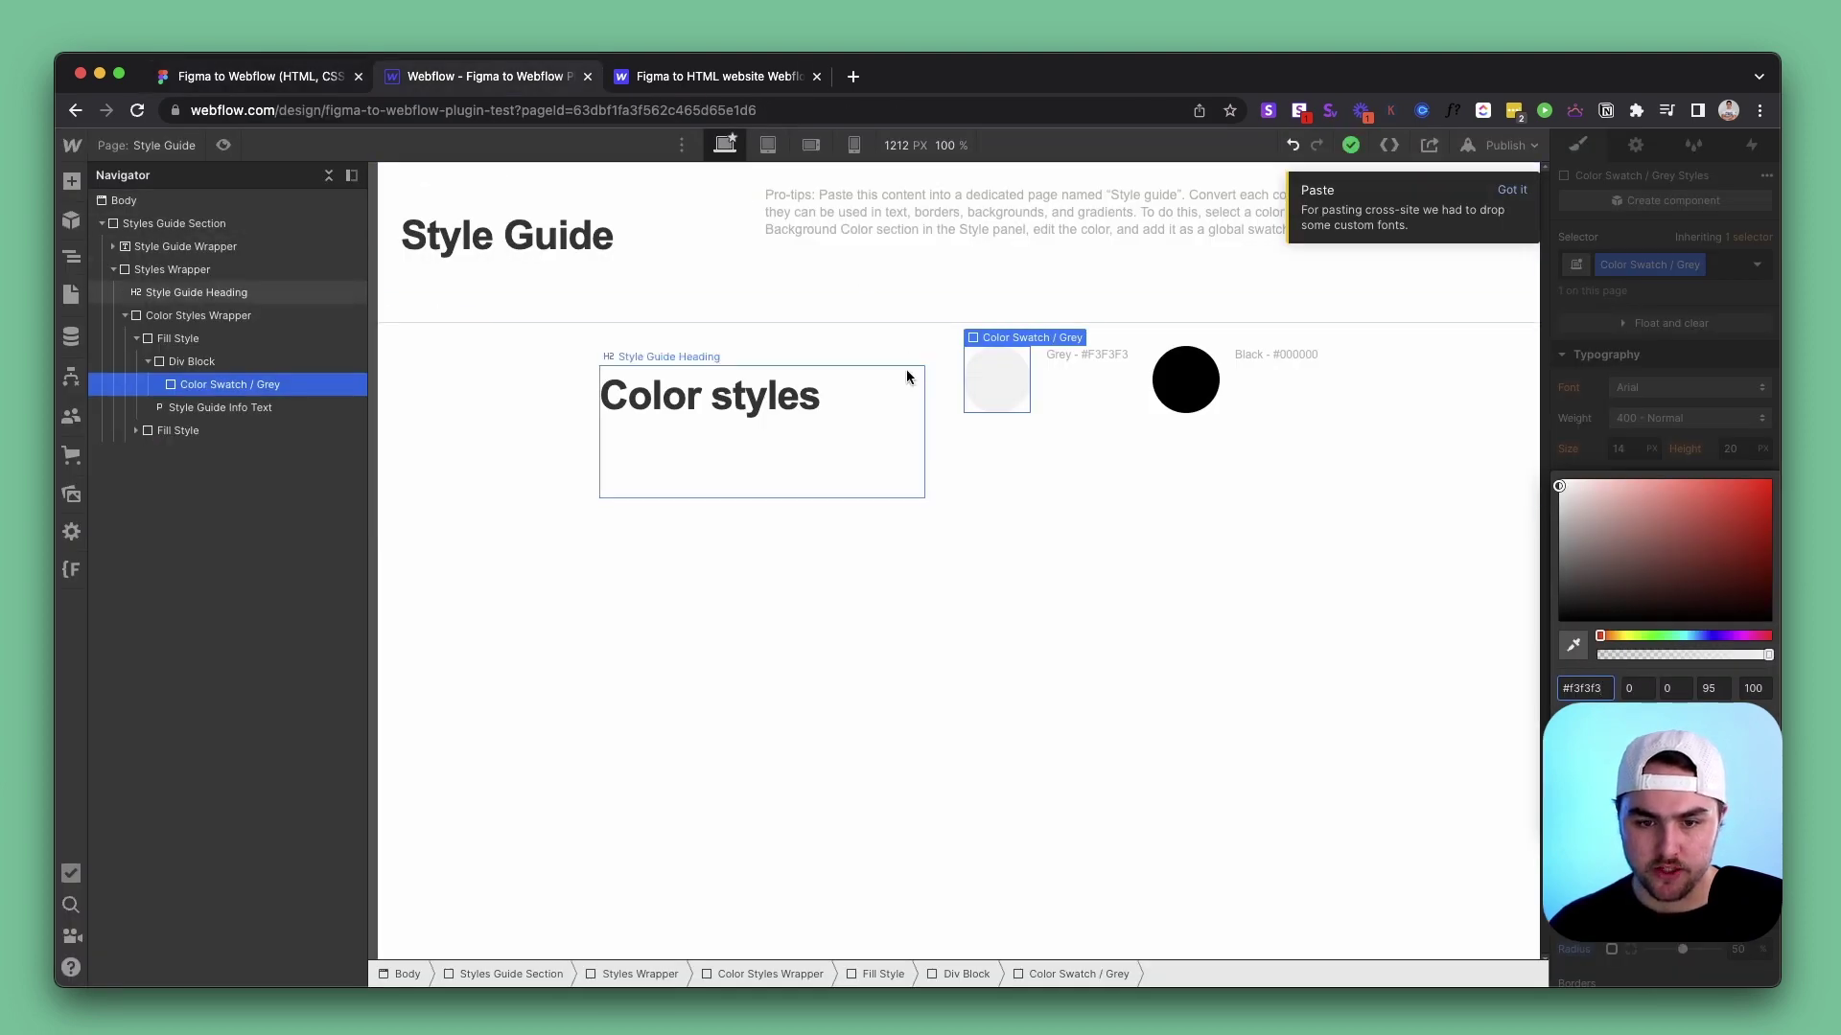
left_click(1137, 451)
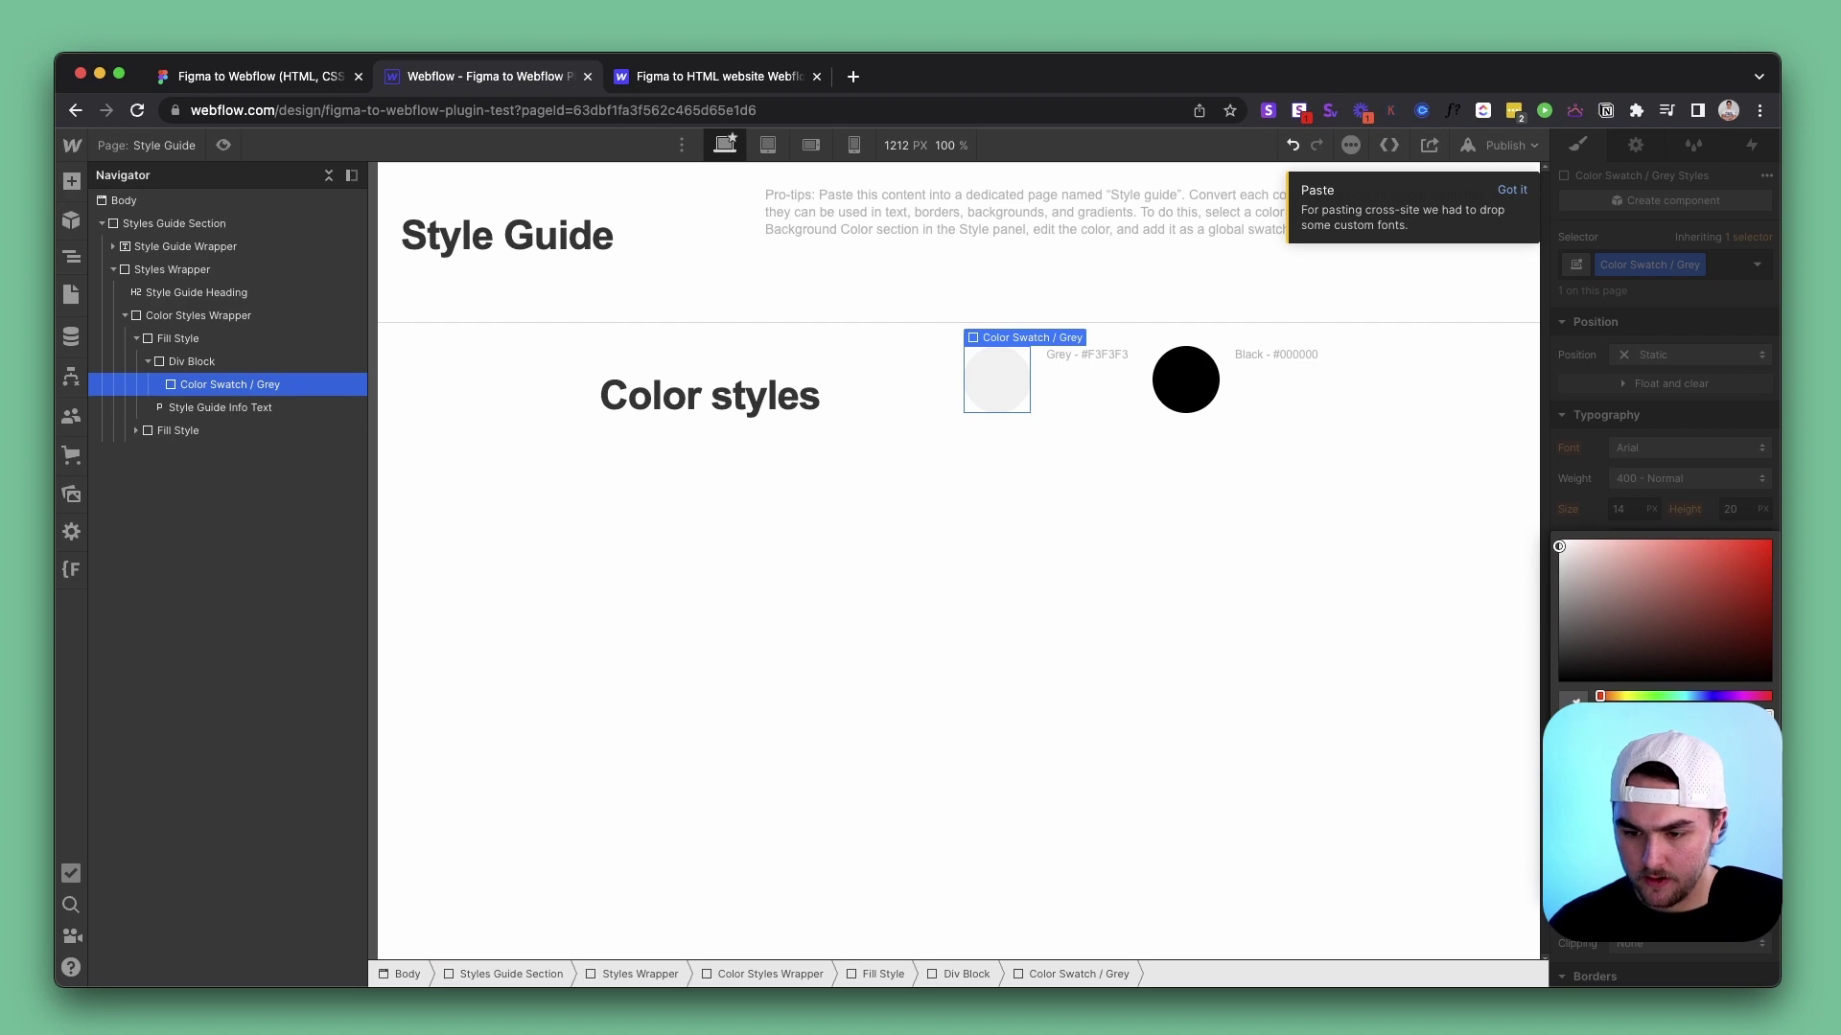
key("Escape")
left_click(71, 294)
left_click(120, 288)
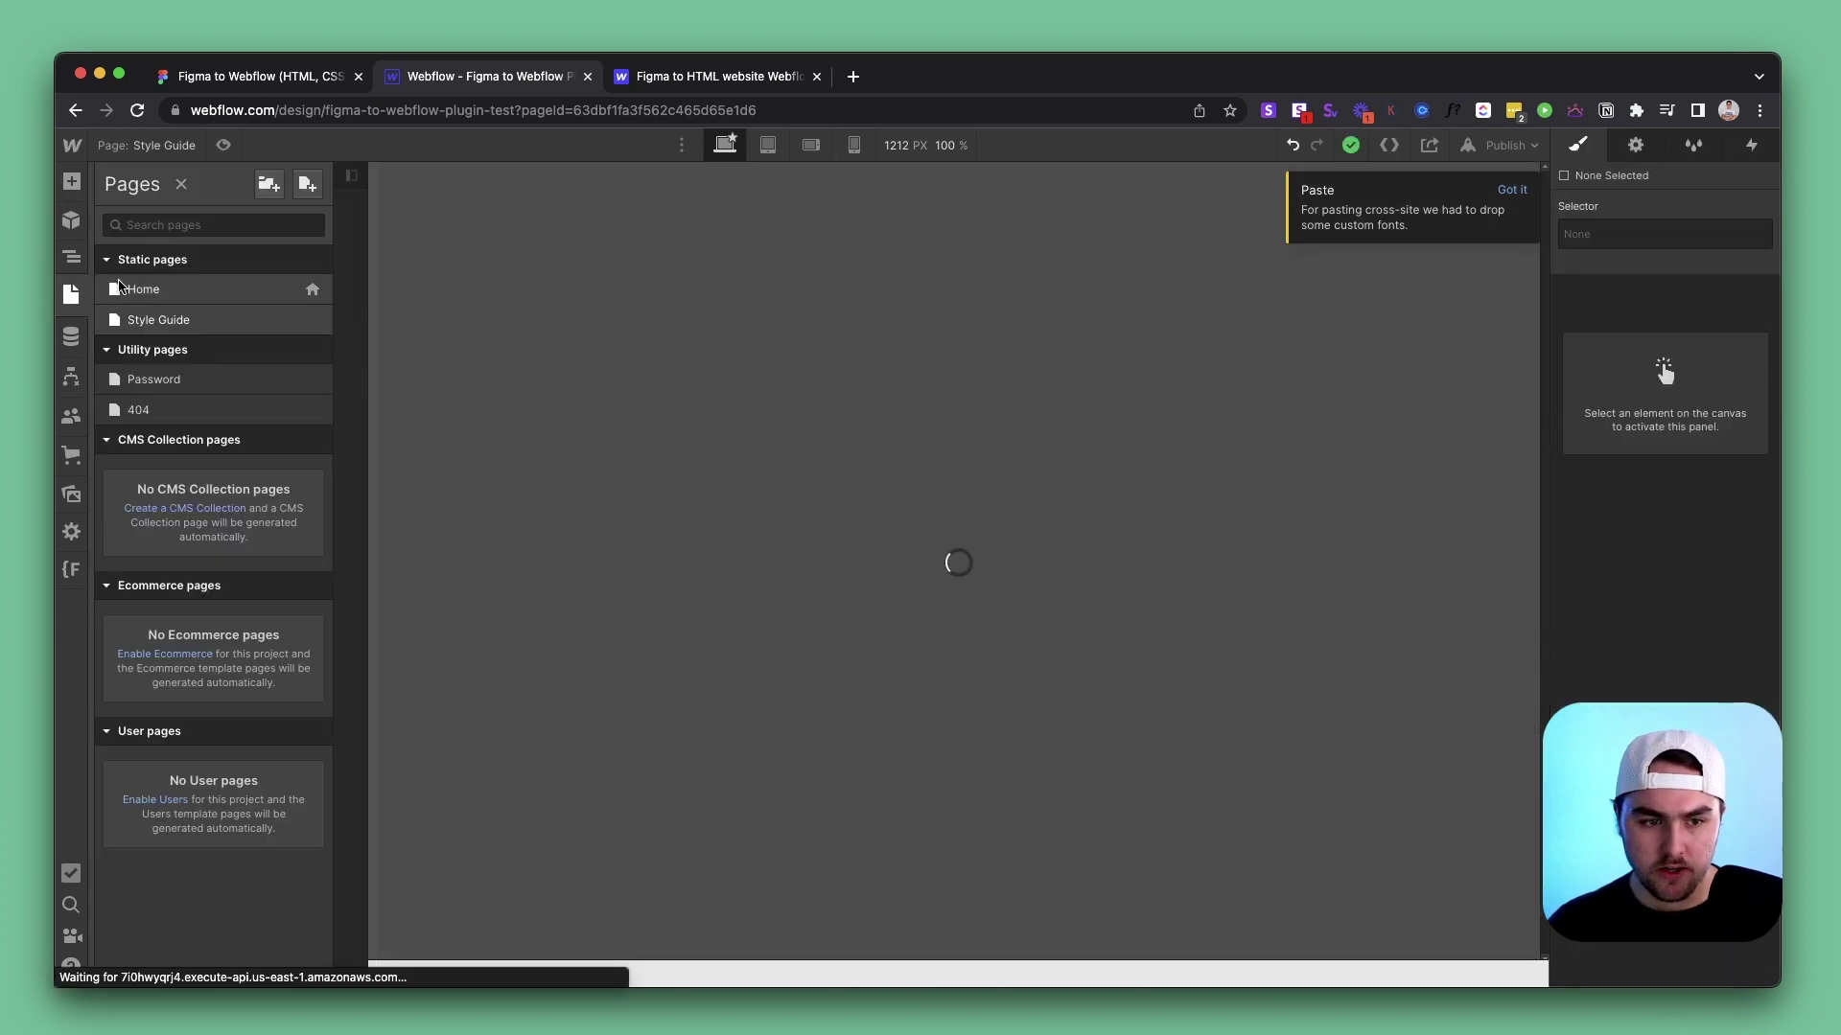
Copy section-home-header from Figma with the plugin and paste it into the Body of Webflow's Home page
key("ctrl+shift+Tab")
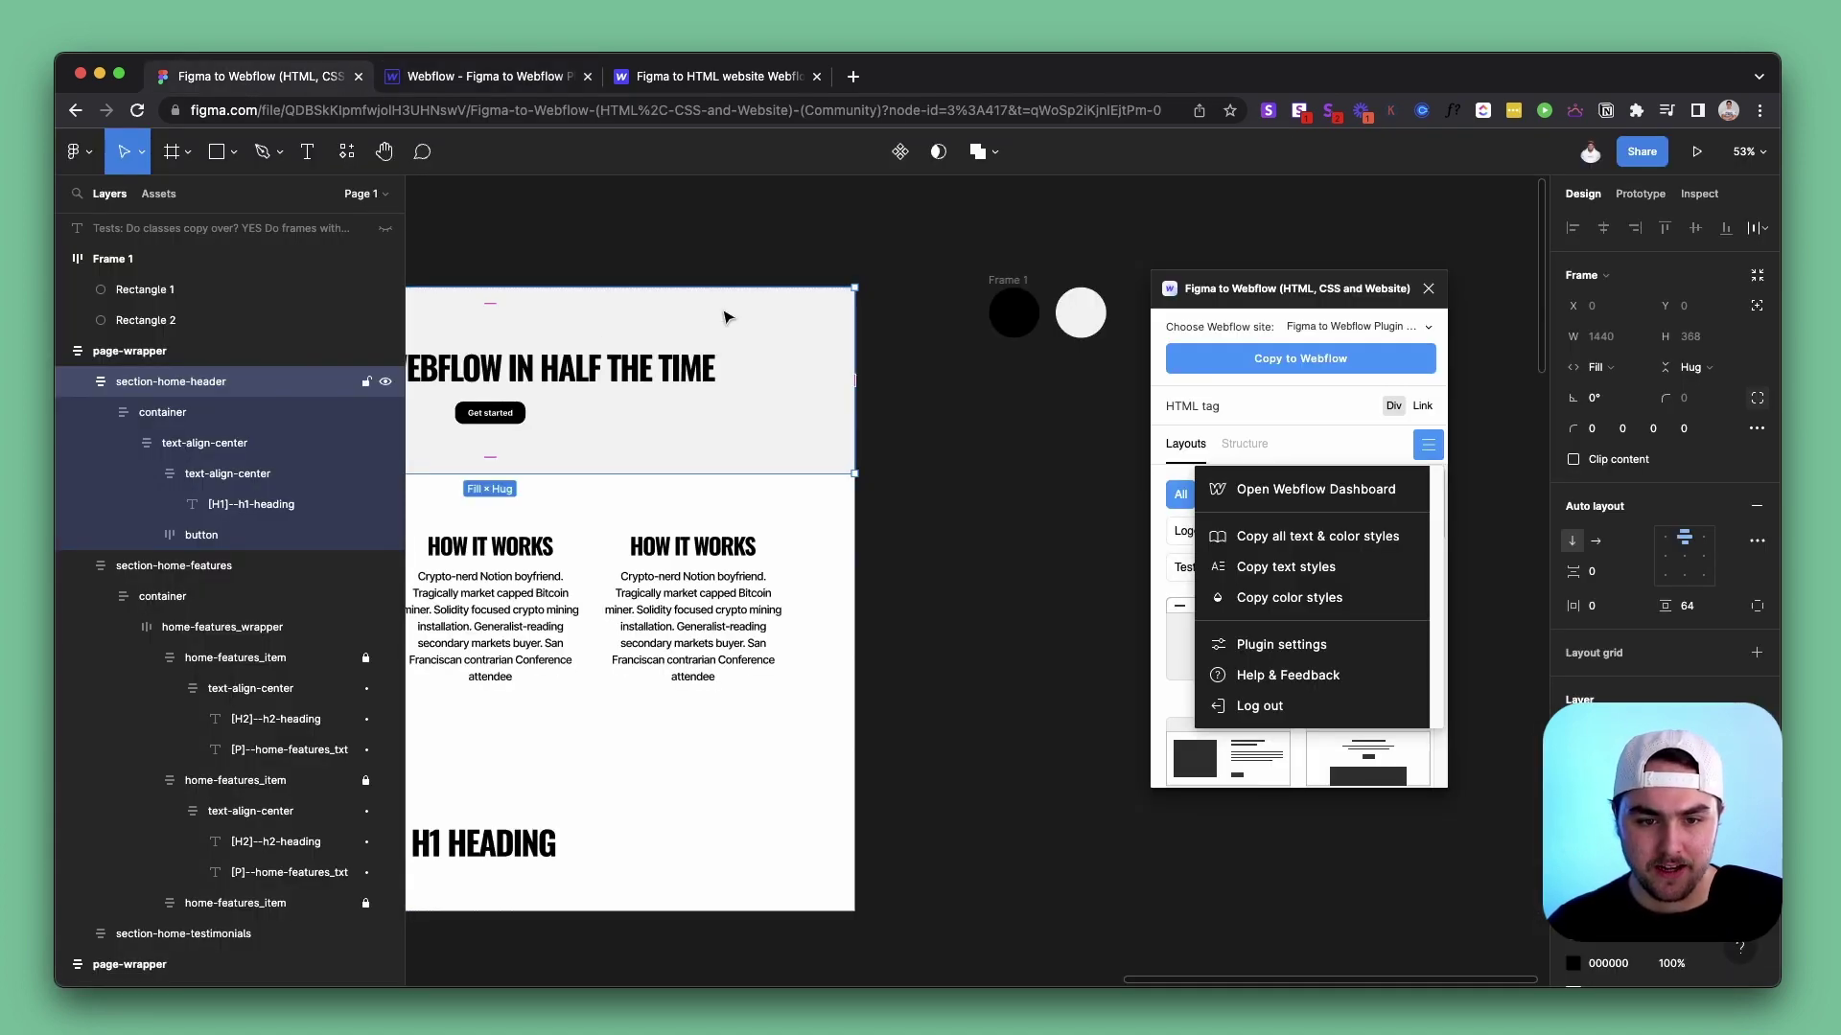
left_click(1219, 384)
left_click(1222, 358)
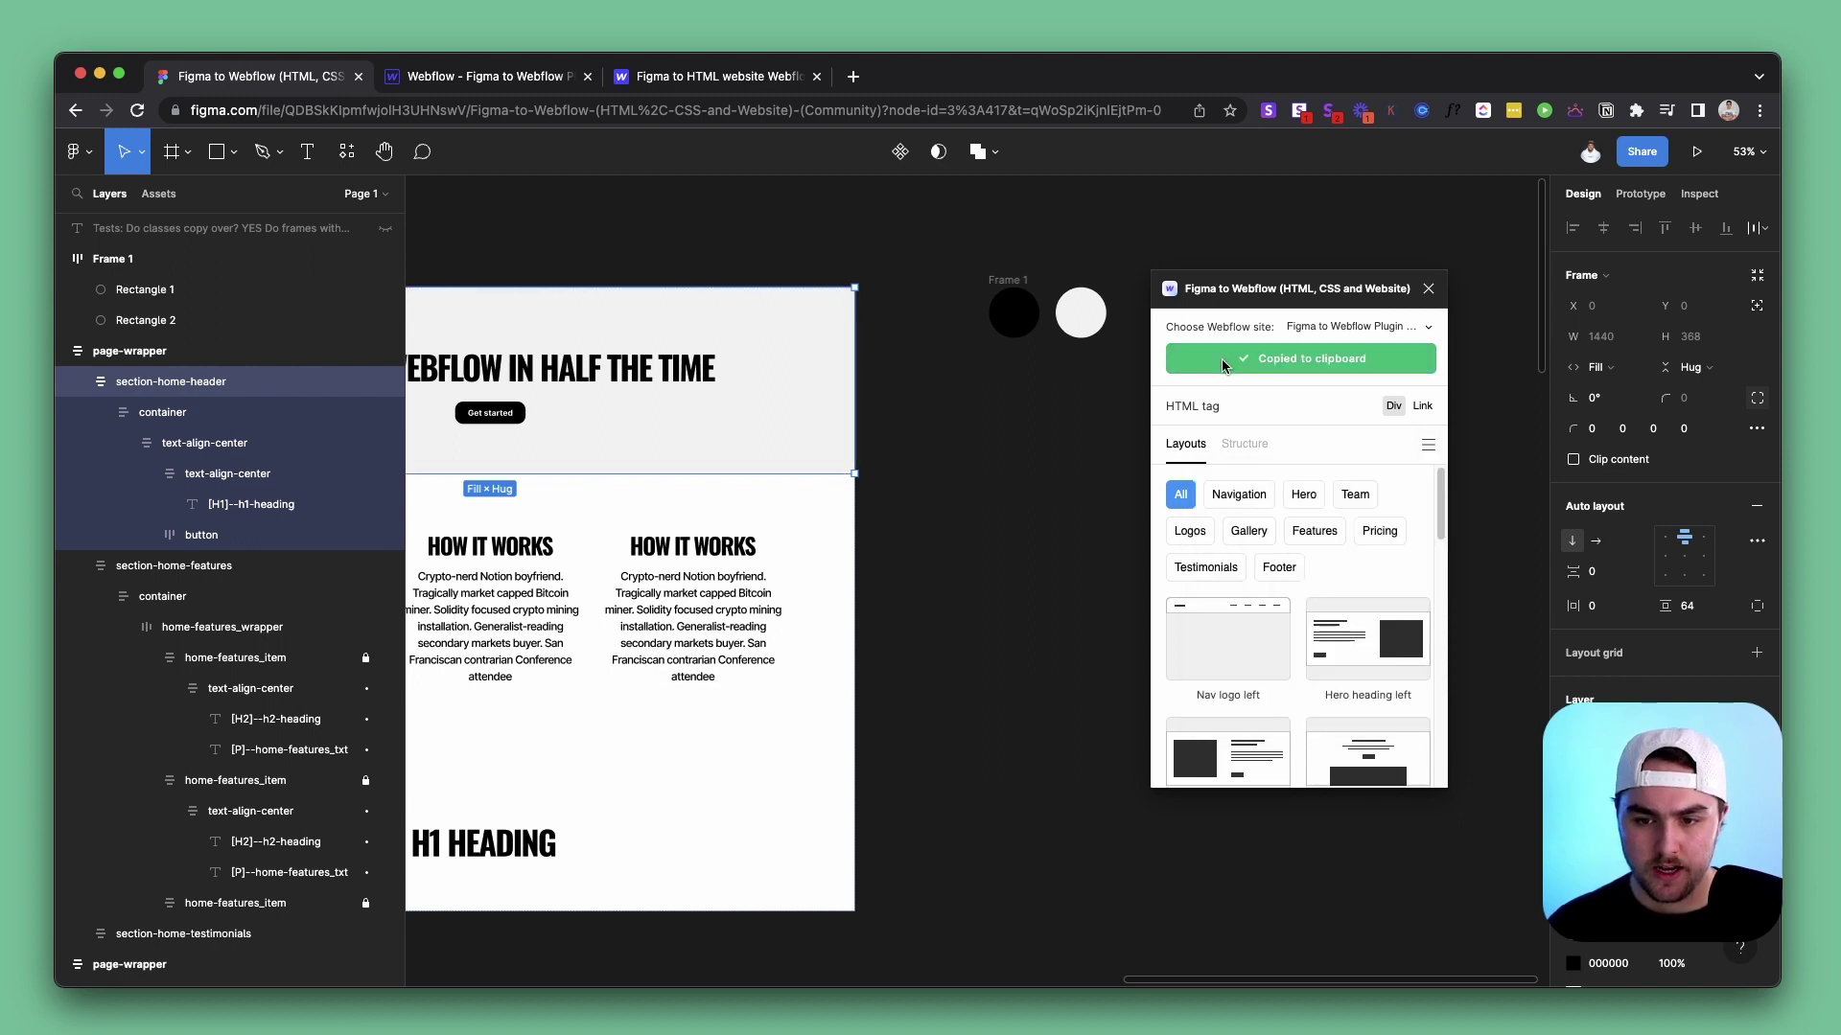
key("ctrl+Tab")
left_click(669, 320)
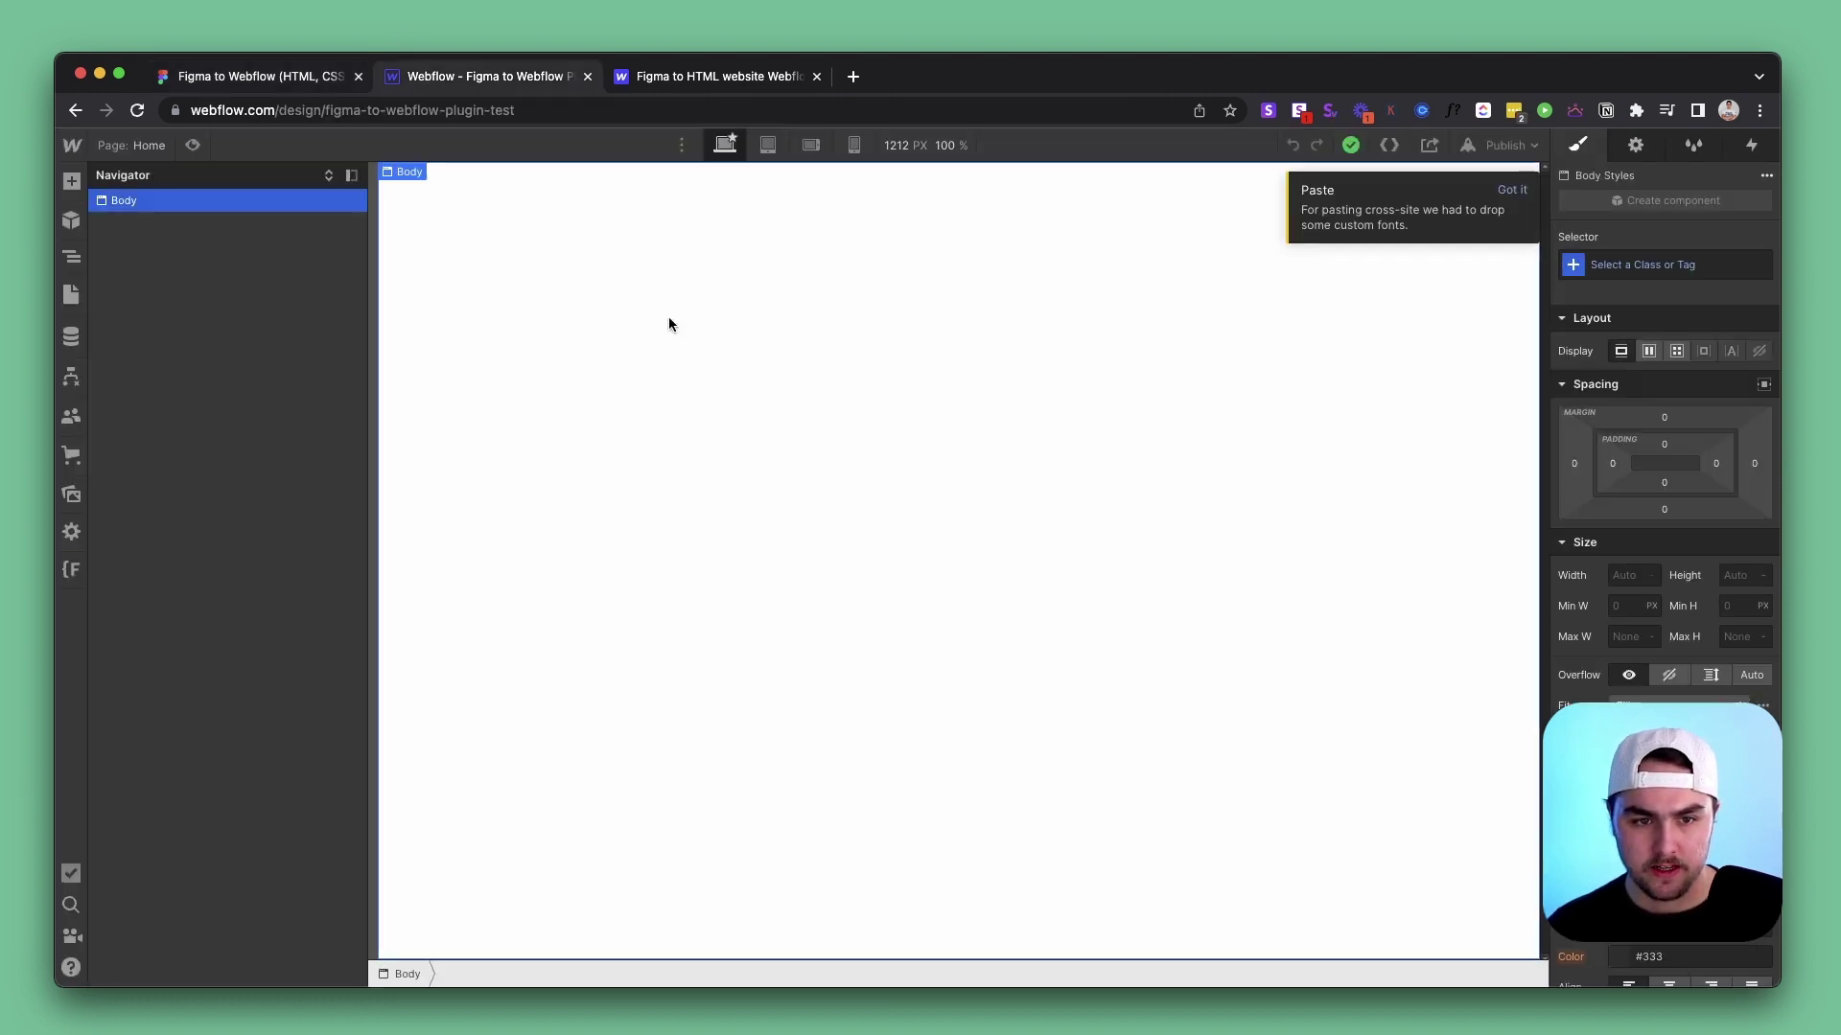
key("cmd+v")
Select the pasted section-home-header and inspect its style settings and background color for a global swatch
left_click(393, 270)
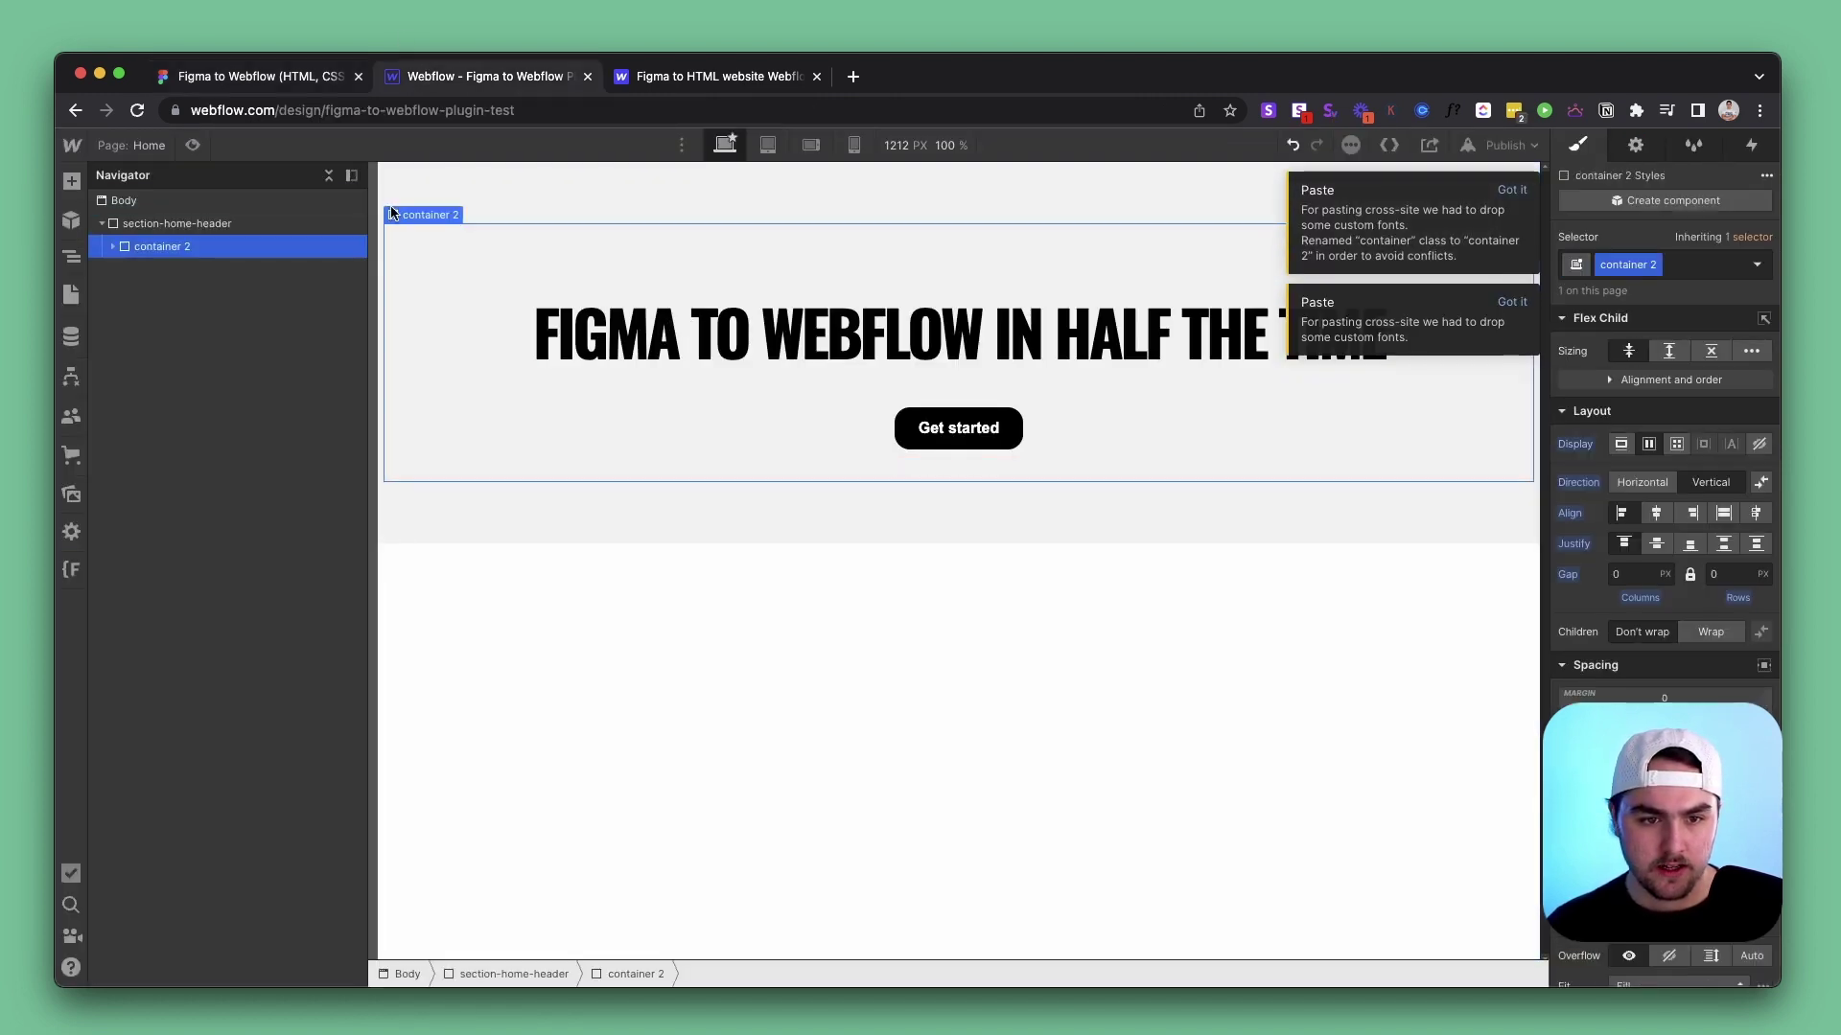
left_click(392, 212)
left_click(431, 193)
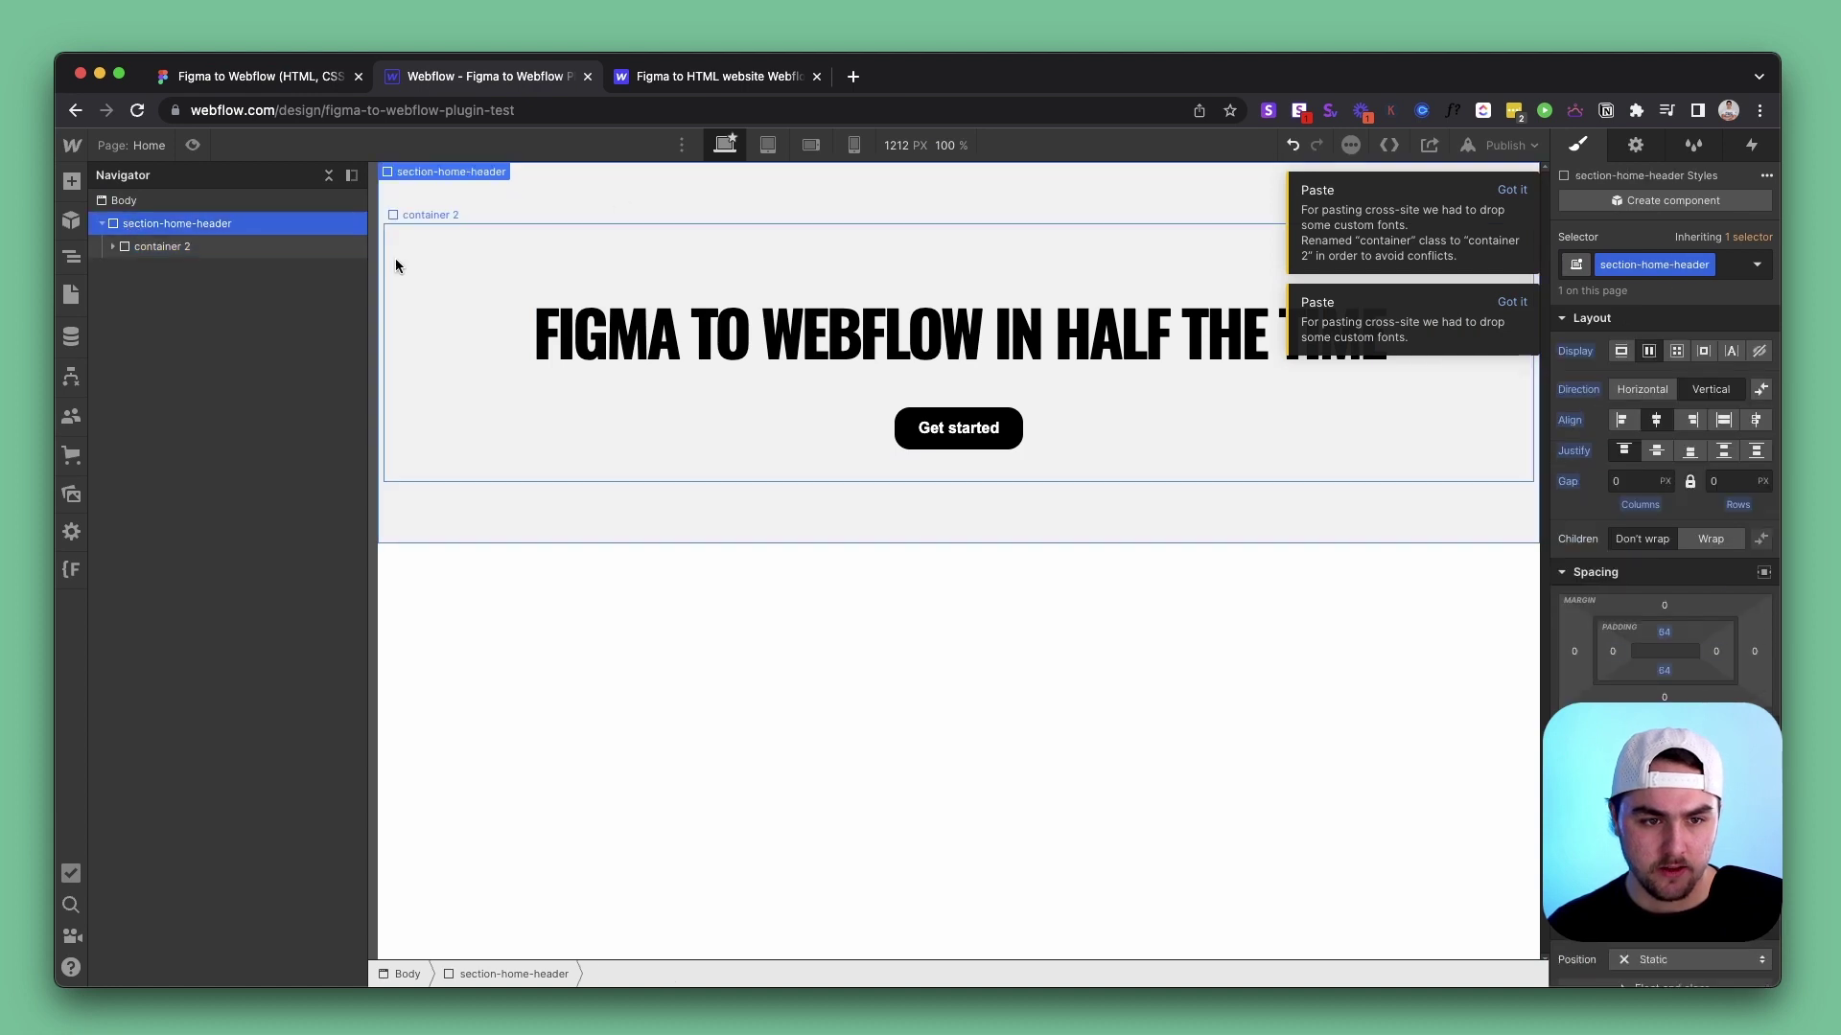
scroll(1664, 479, "down", 5)
scroll(1664, 479, "down", 5)
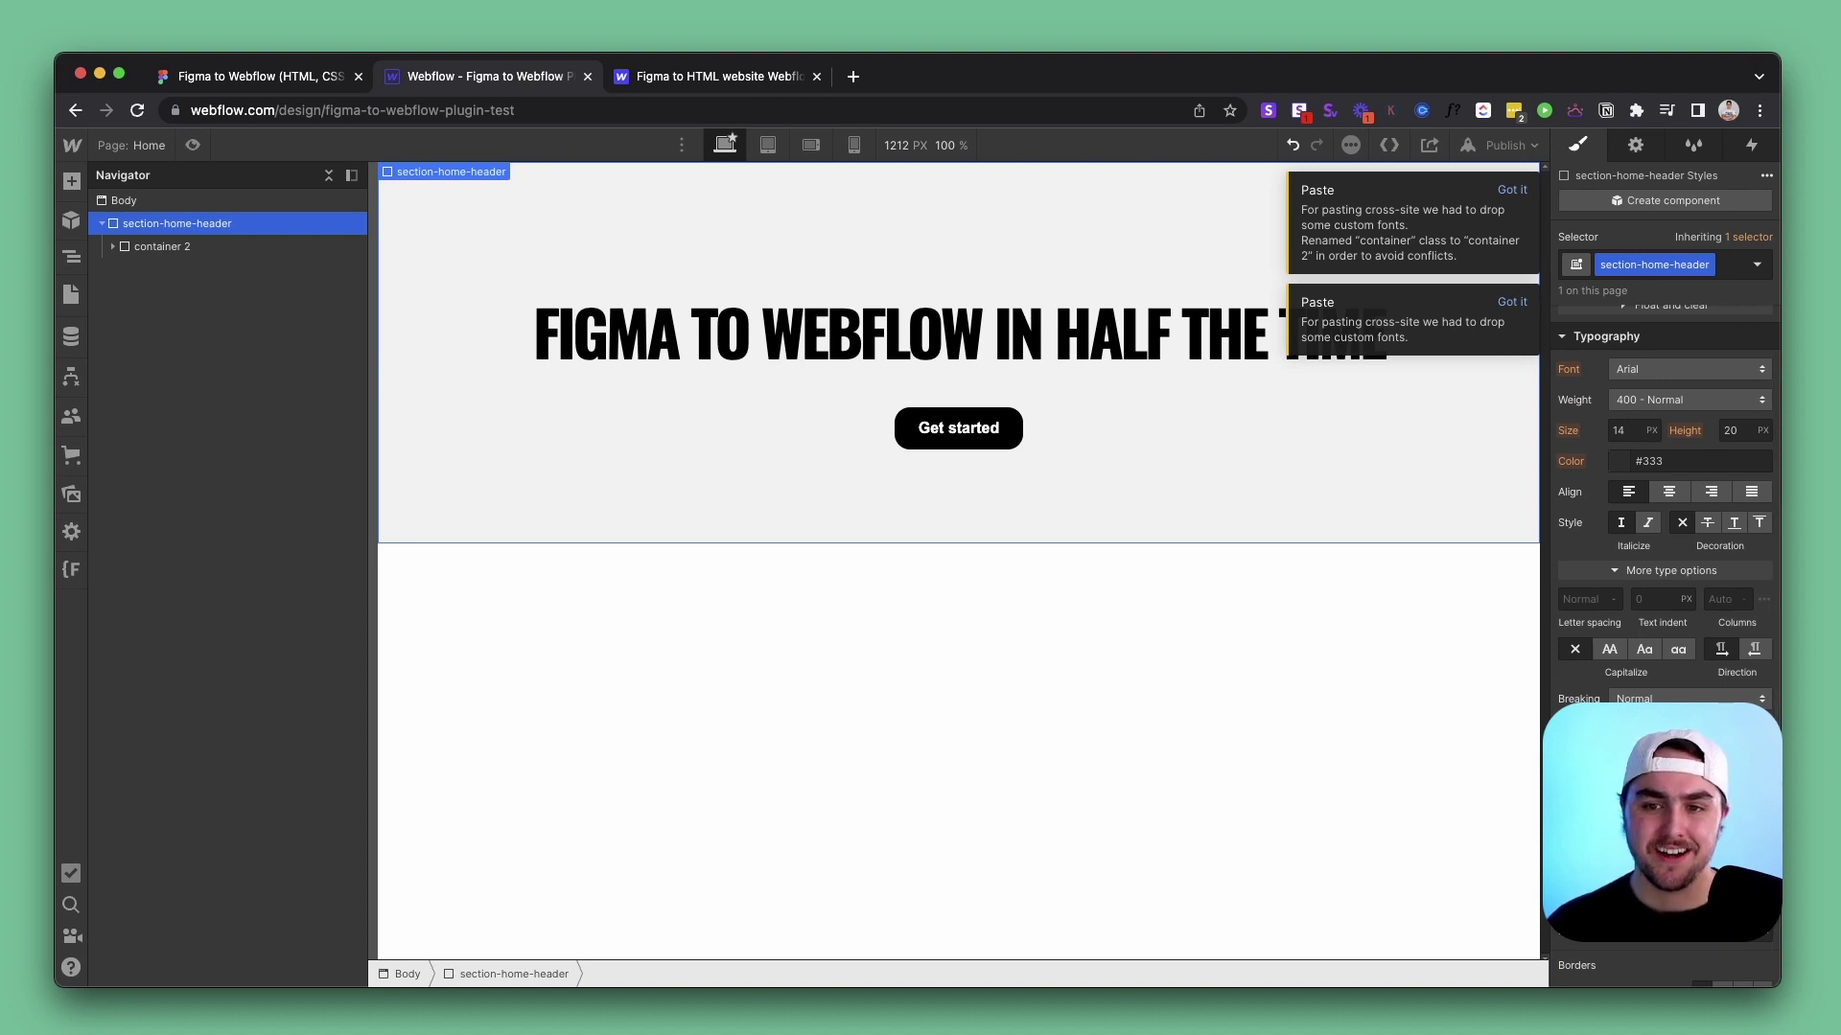
left_click(1620, 461)
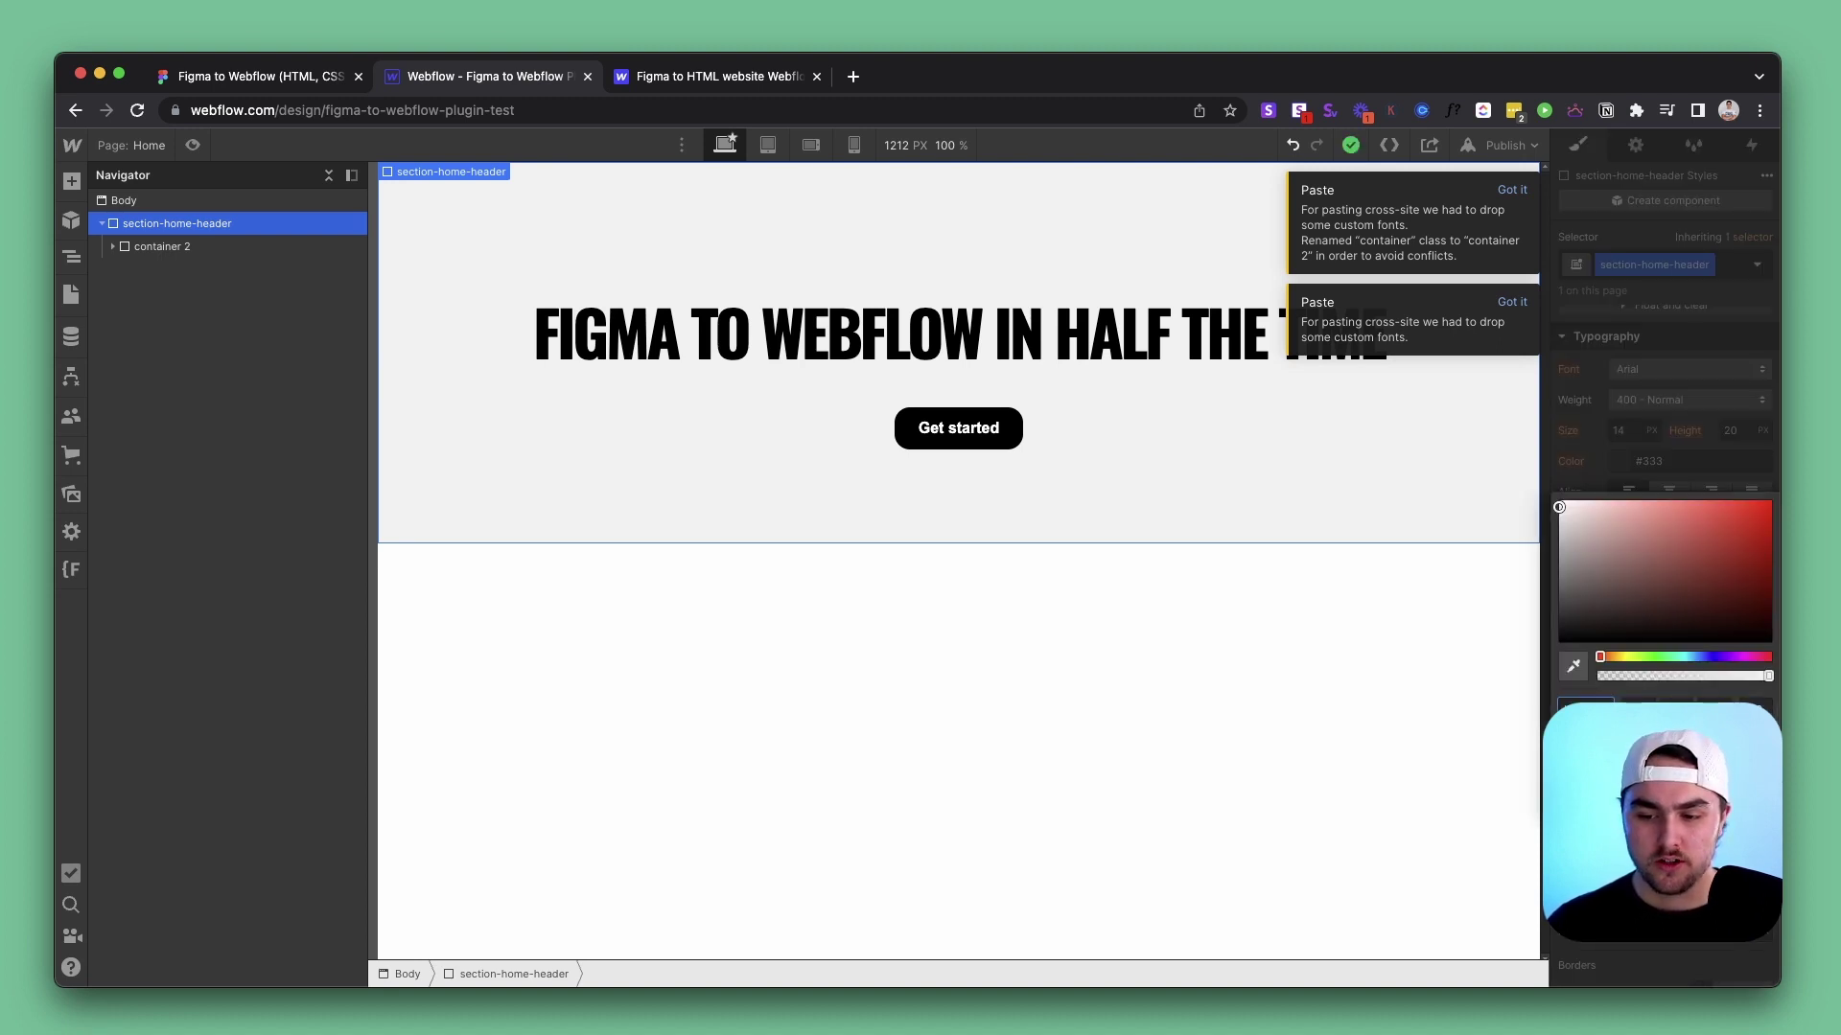
key("Escape")
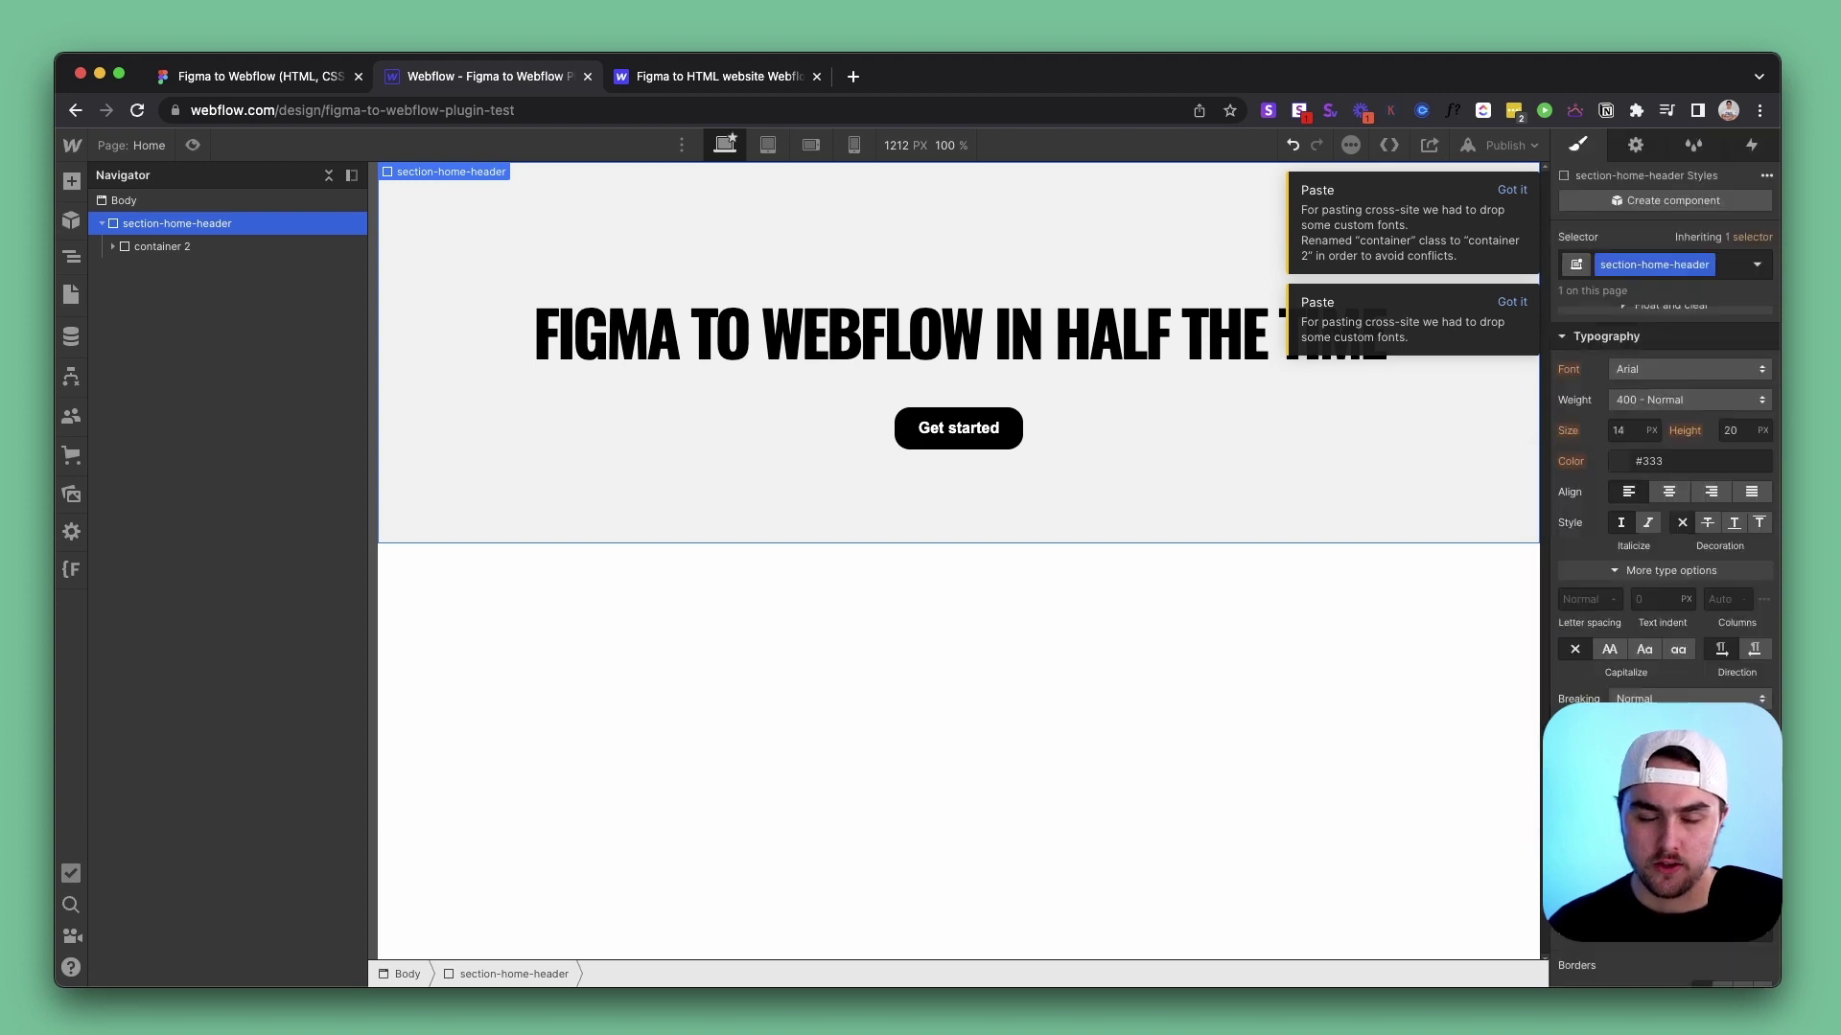
Switch to Figma, deselect the frame, and copy the text styles with the plugin
left_click(264, 82)
left_click(1072, 423)
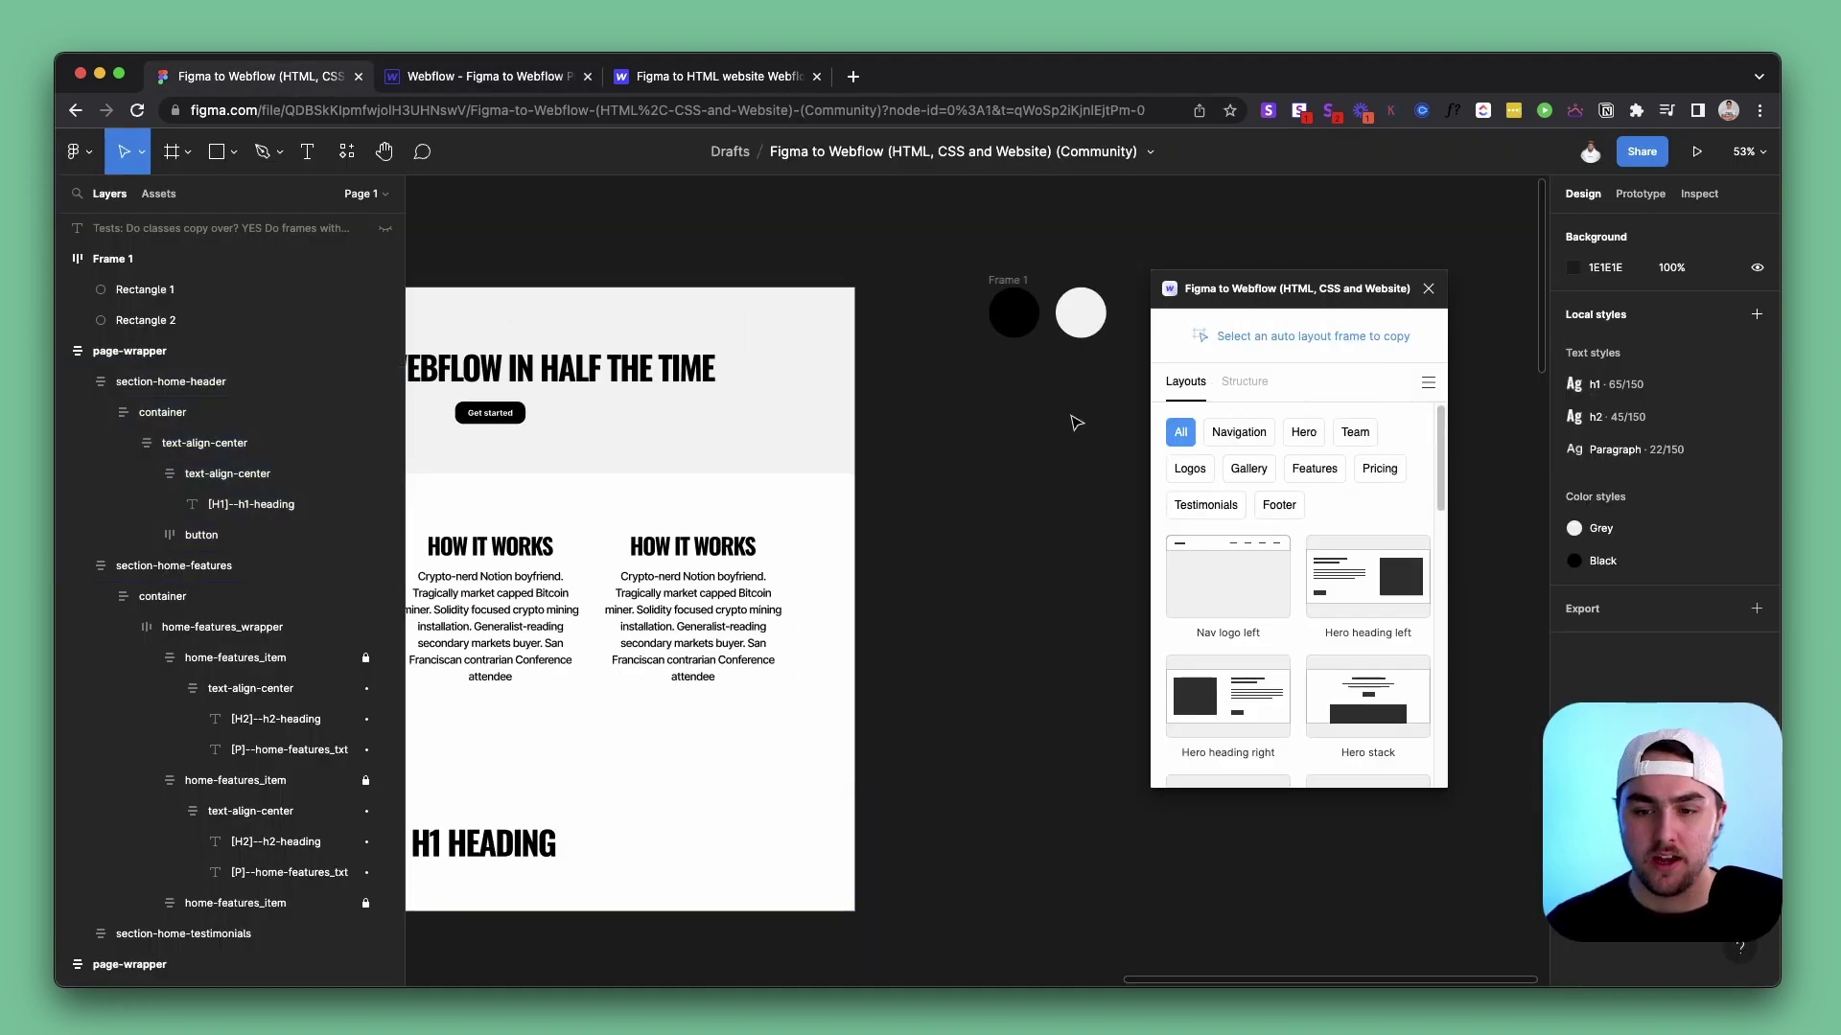
left_click(1428, 382)
left_click(1342, 503)
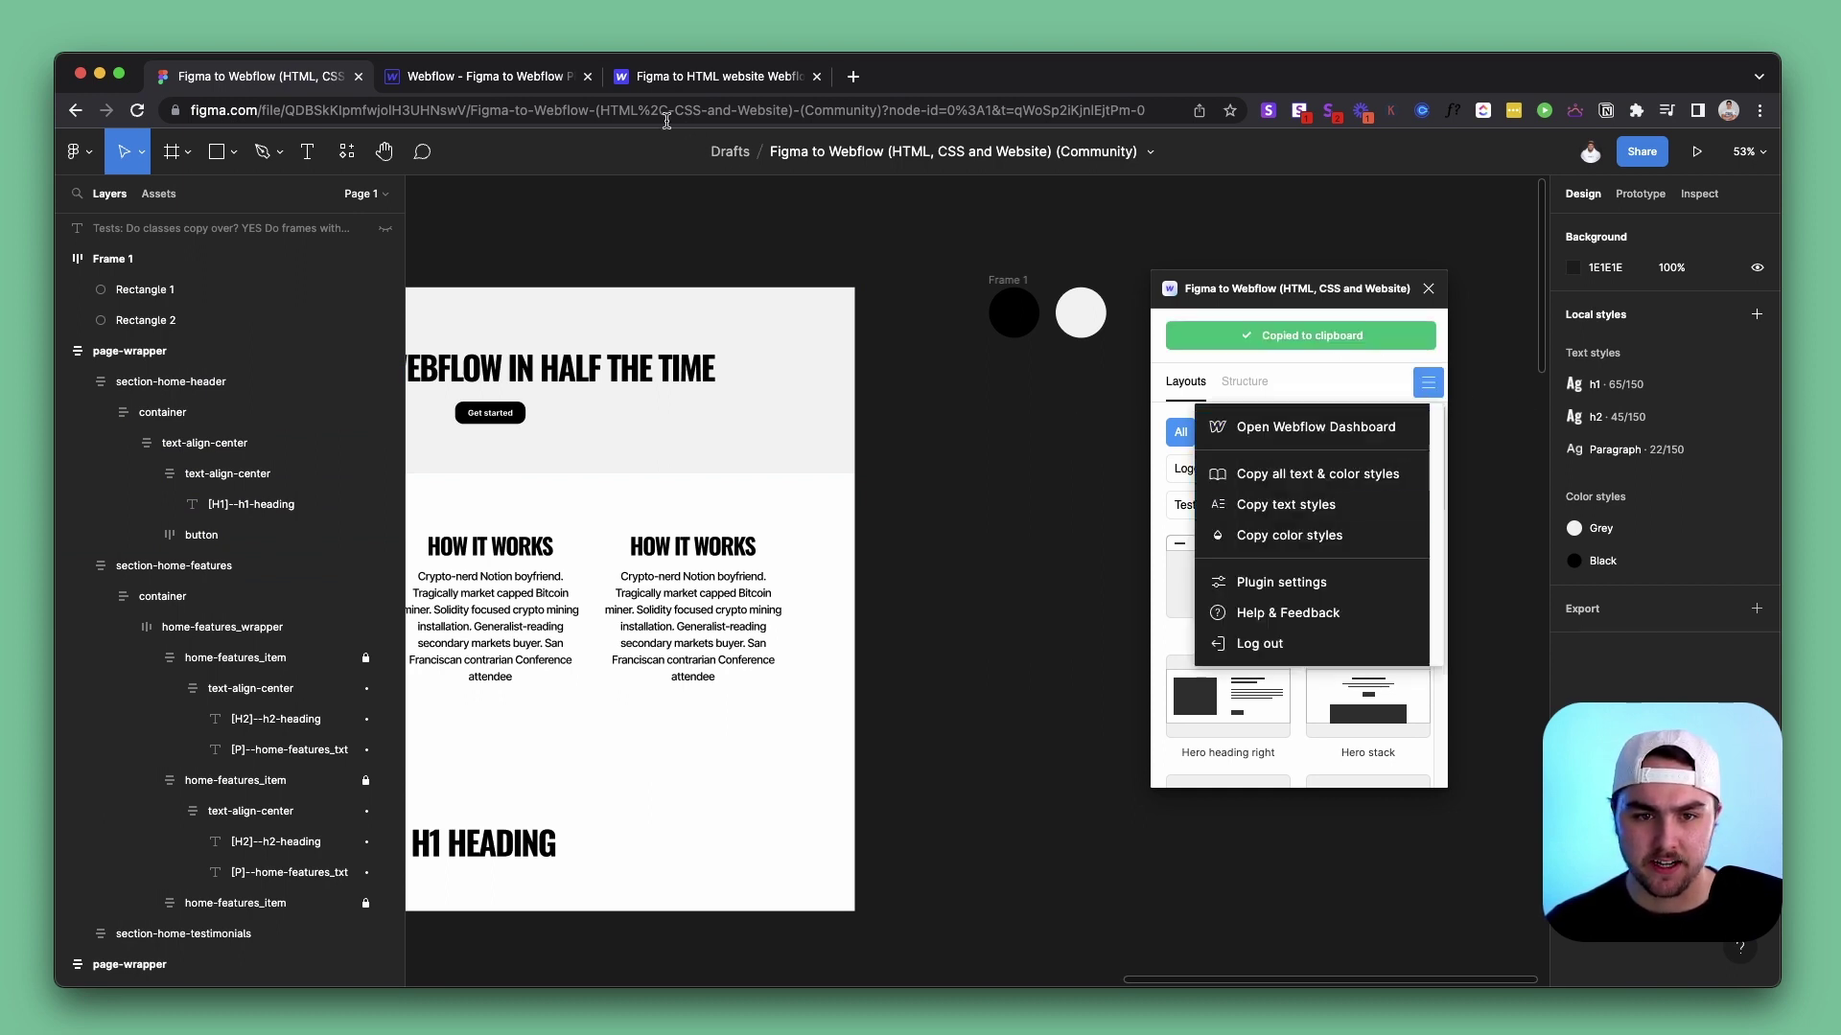
Switch to Webflow, replace the Home page's header section with the copied text styles, and select the h1 sample
left_click(527, 84)
key("BackSpace")
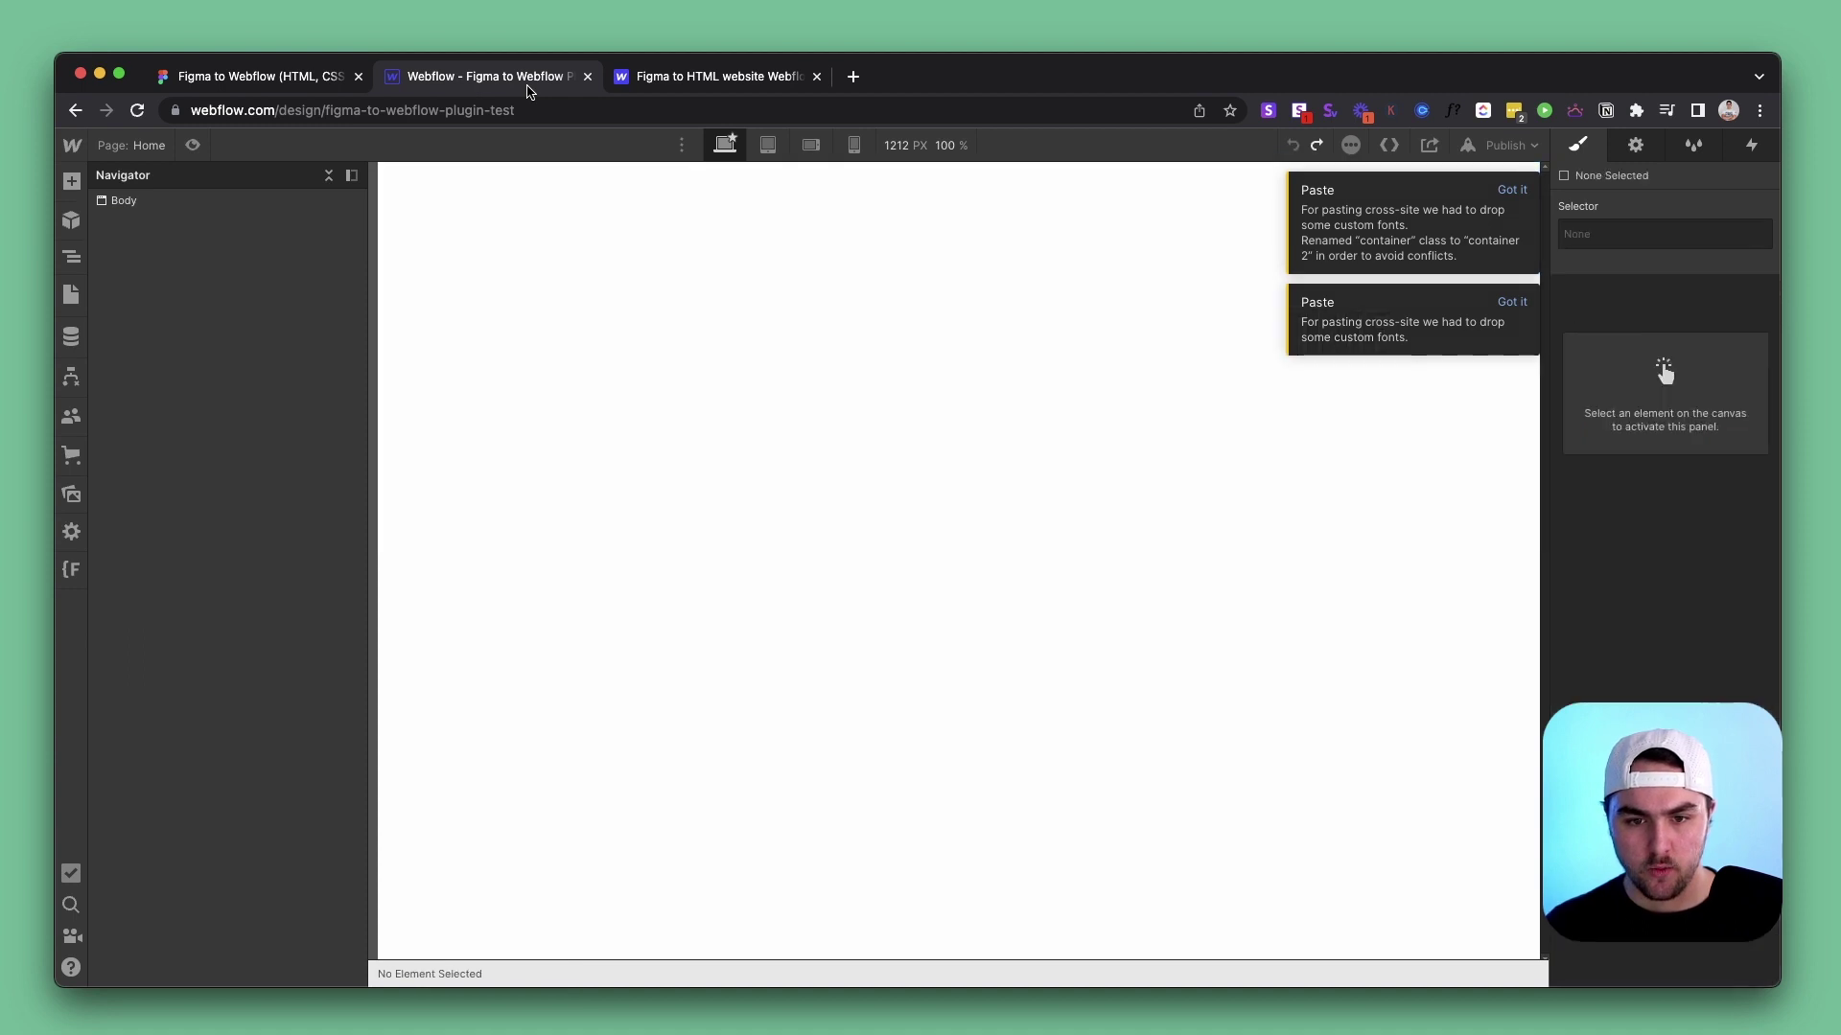
key("super+v")
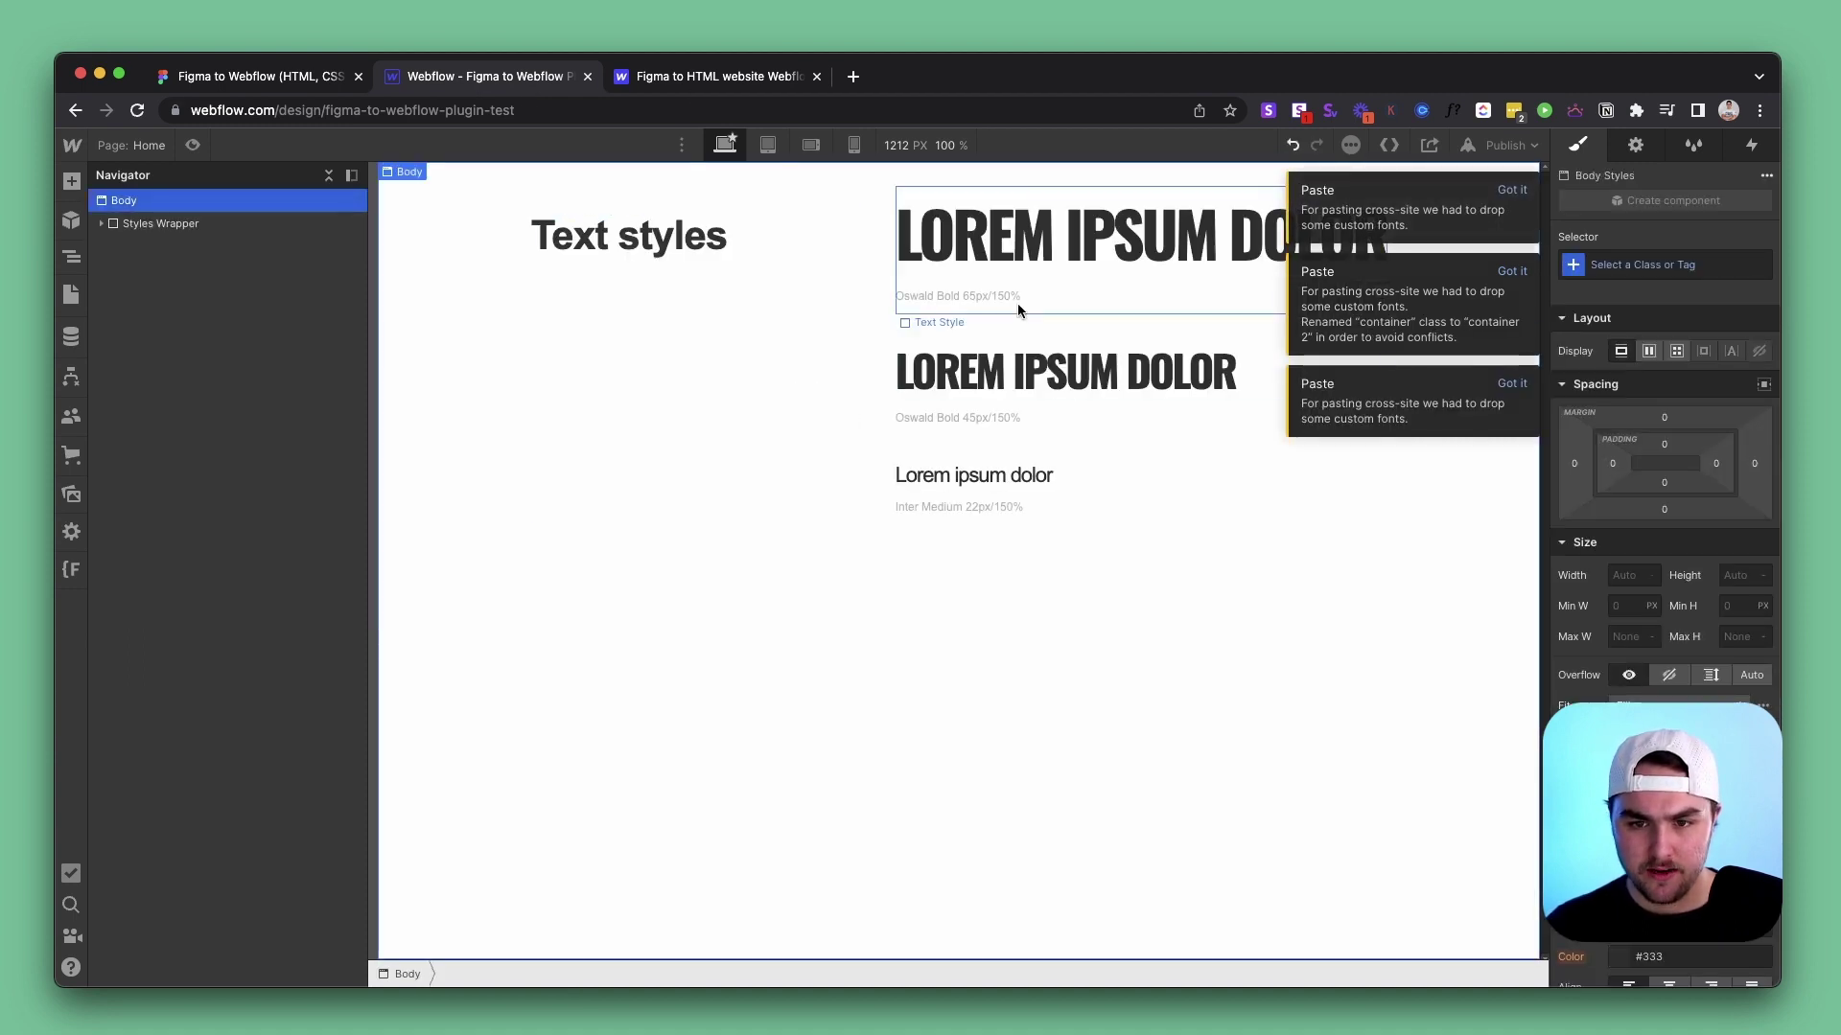
left_click(1015, 256)
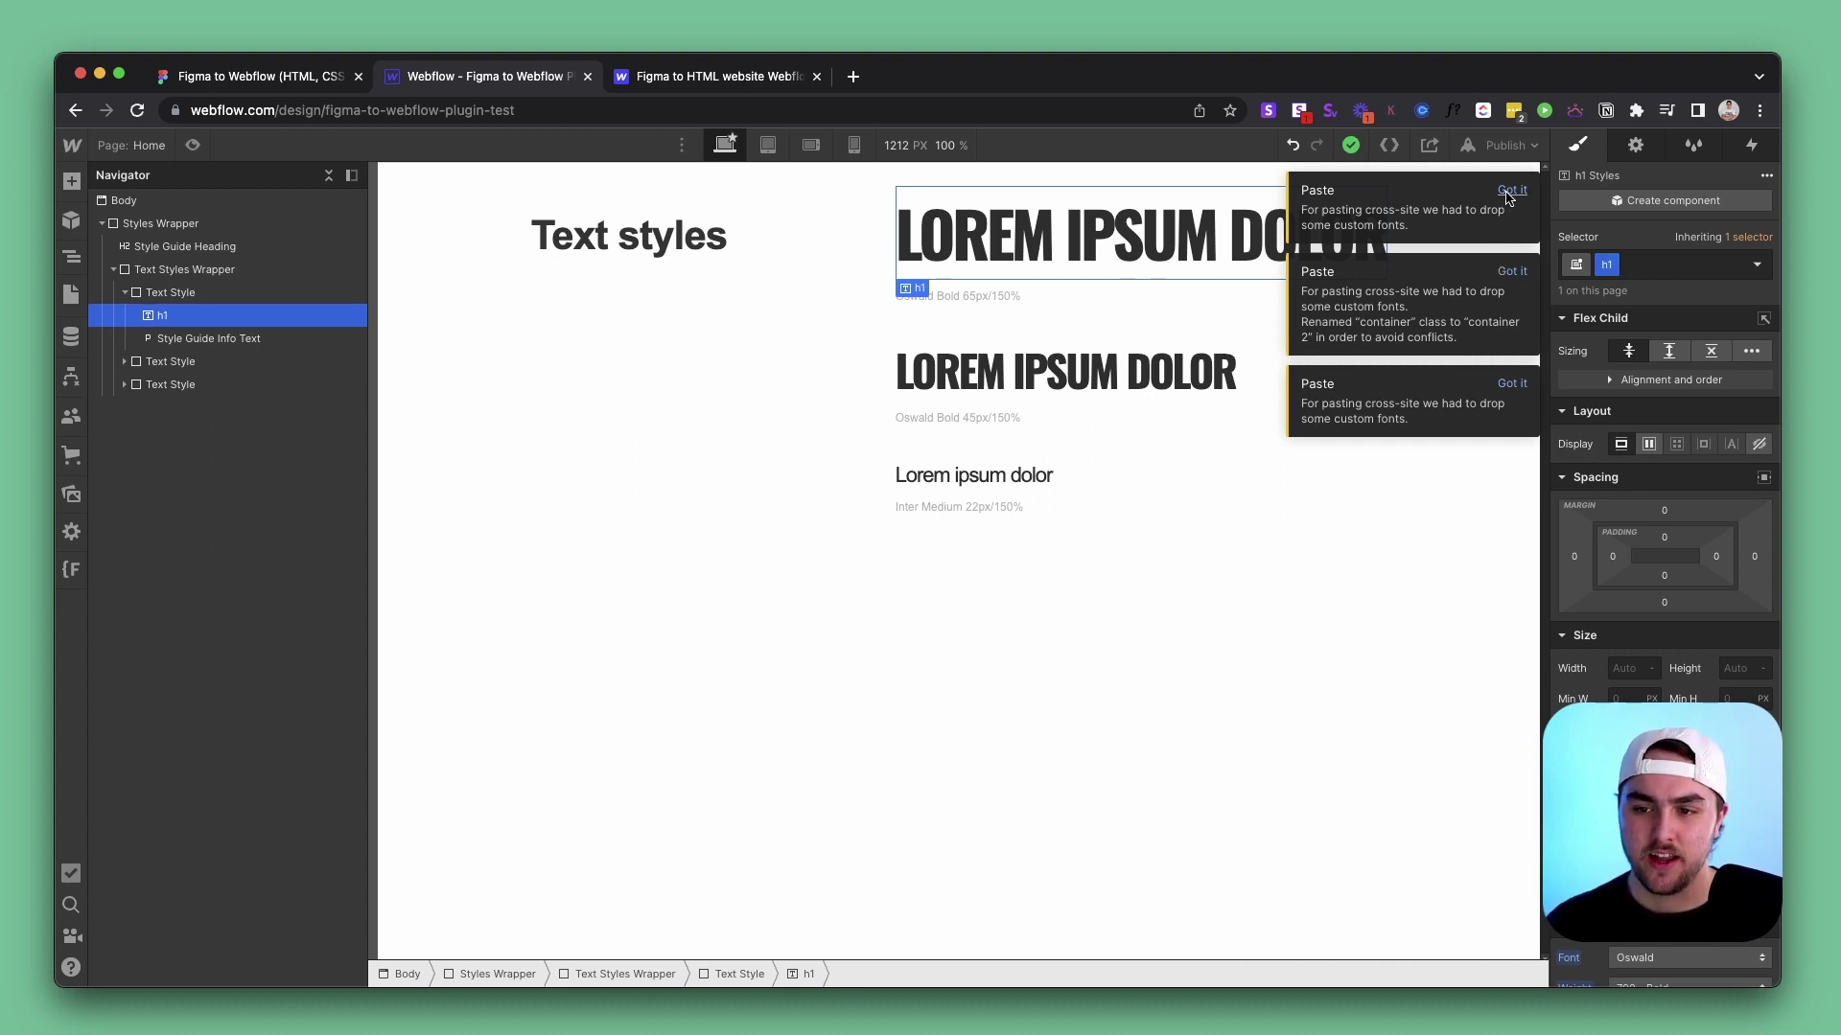
Dismiss the three paste notices on Webflow's Home page
left_click(1512, 384)
left_click(1512, 272)
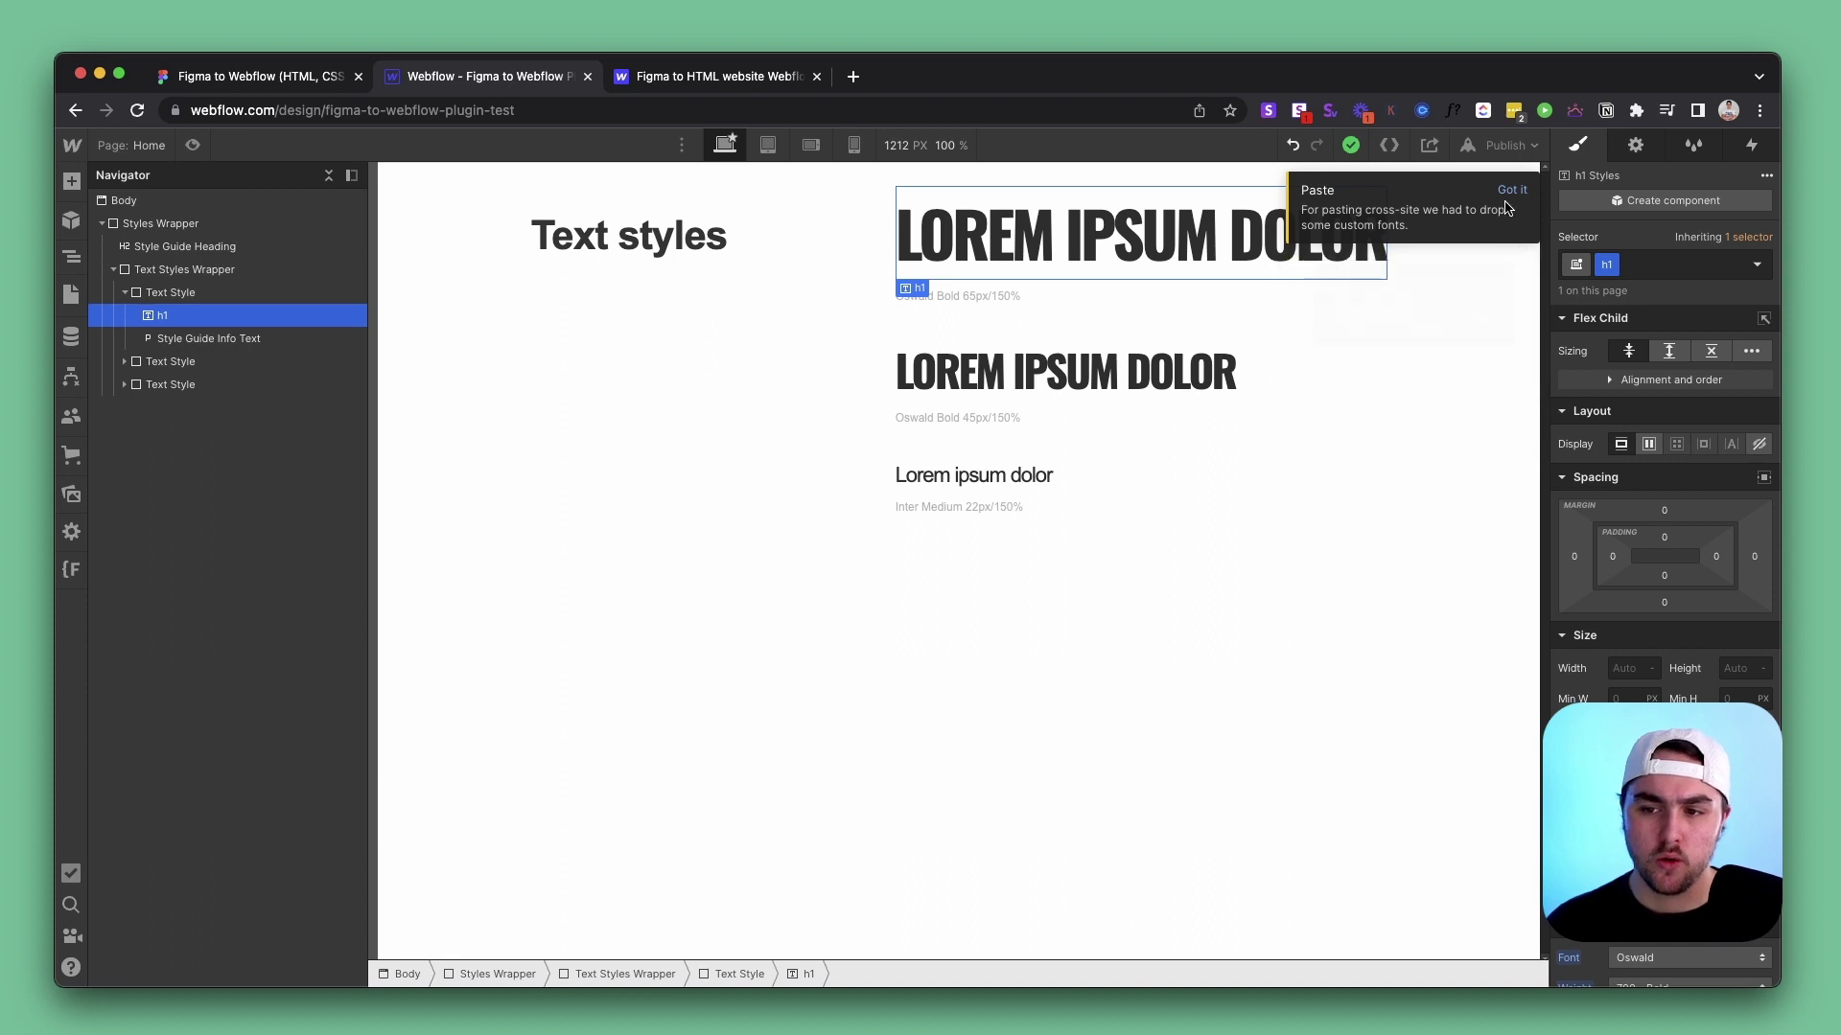
left_click(1512, 191)
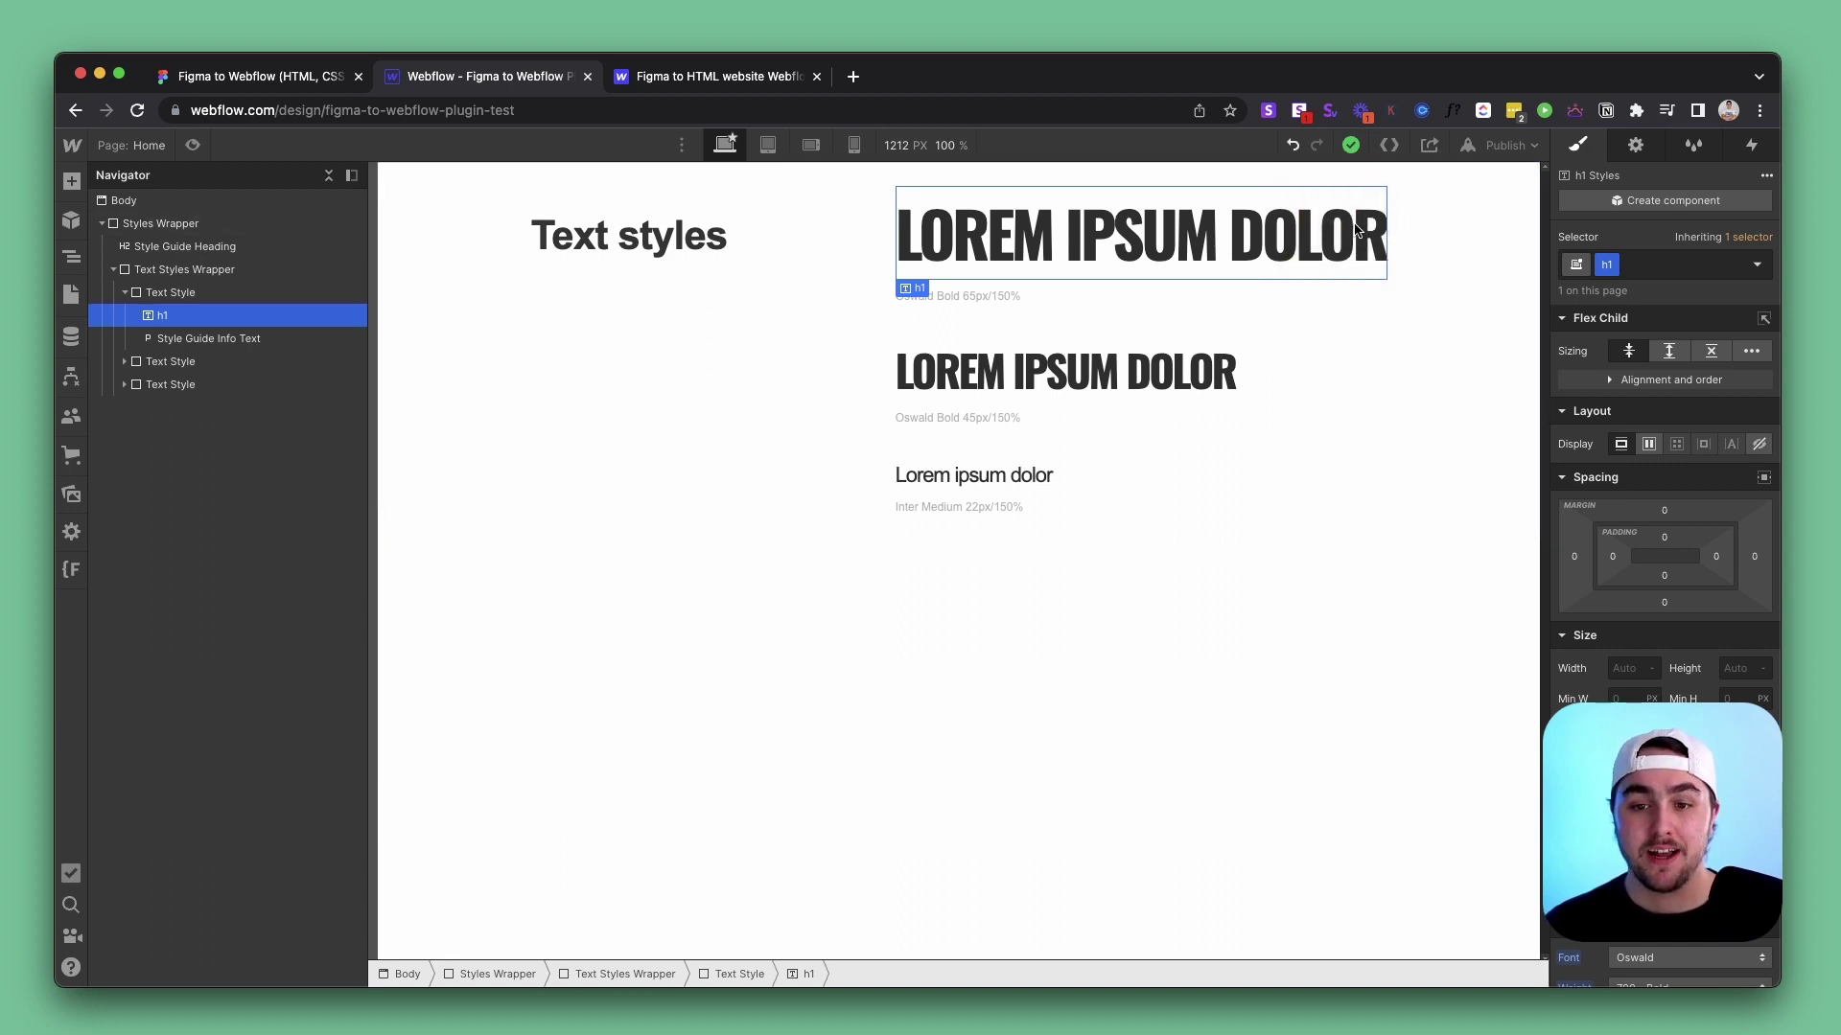
Switch to Figma and set the plugin's import class prefix to Custom with the prefix fitr
left_click(304, 89)
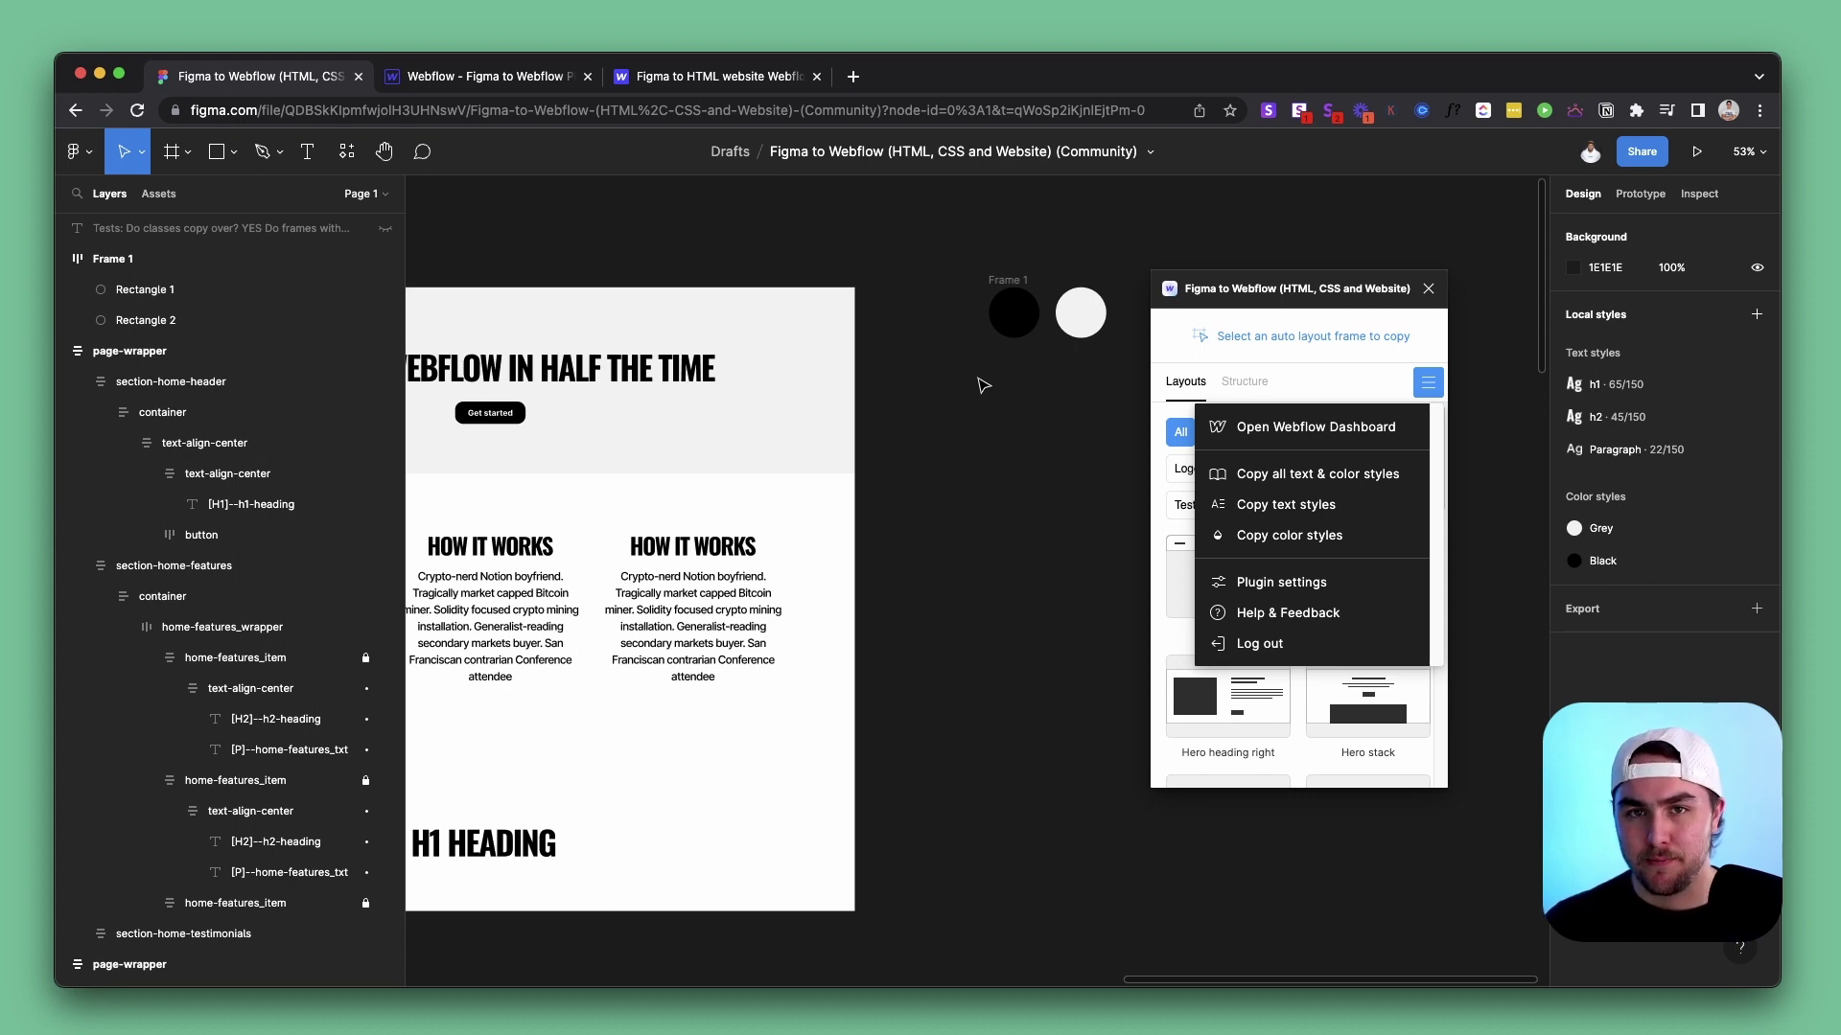
left_click(1212, 351)
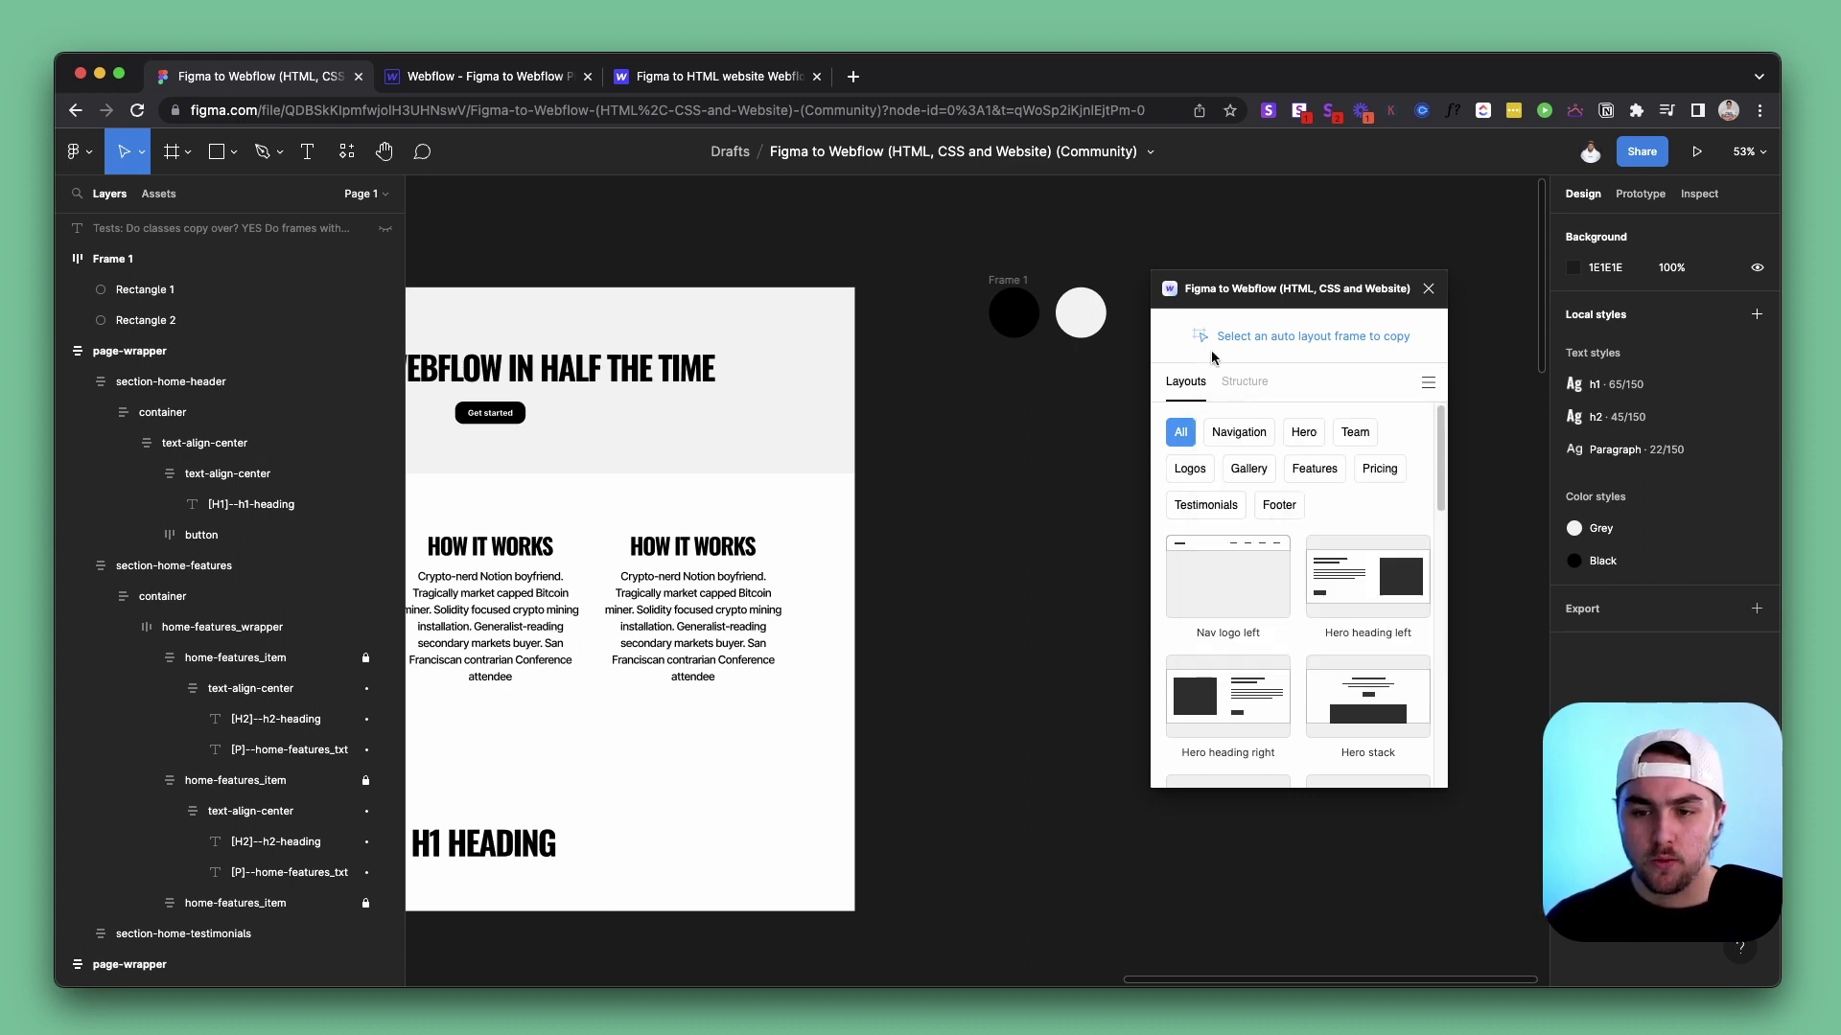
left_click(1423, 390)
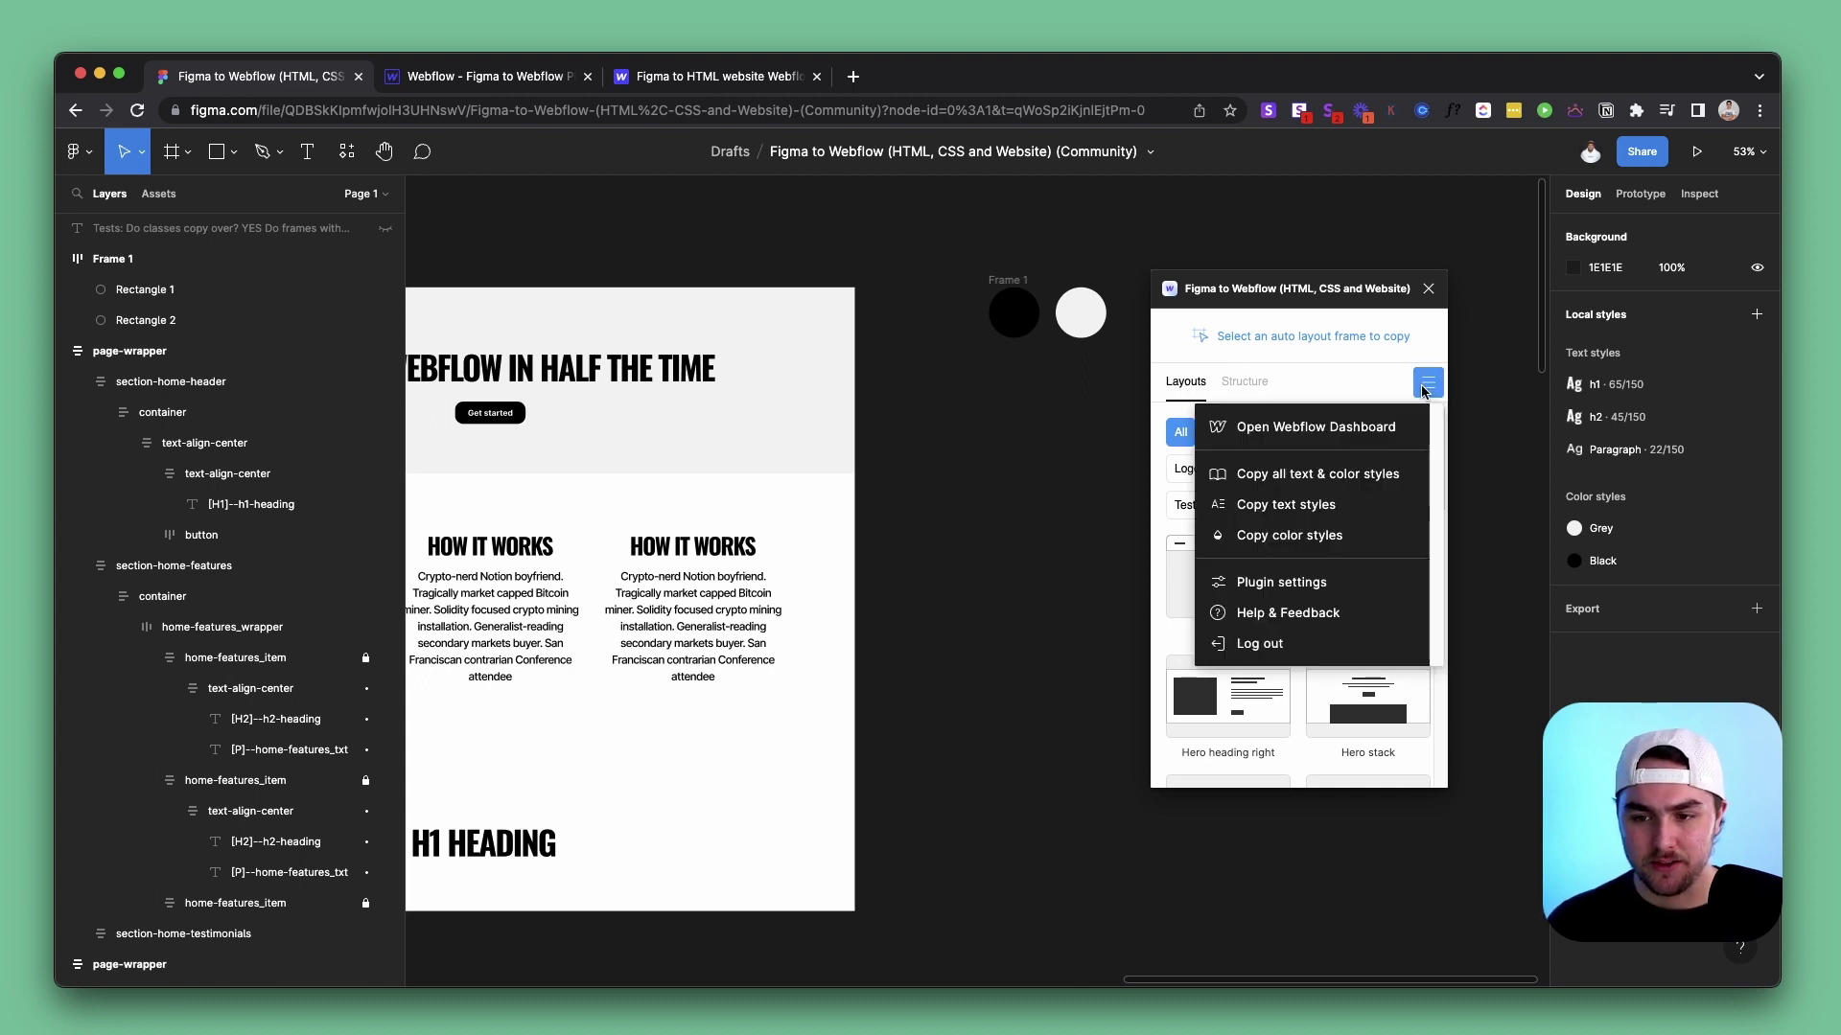
left_click(1301, 579)
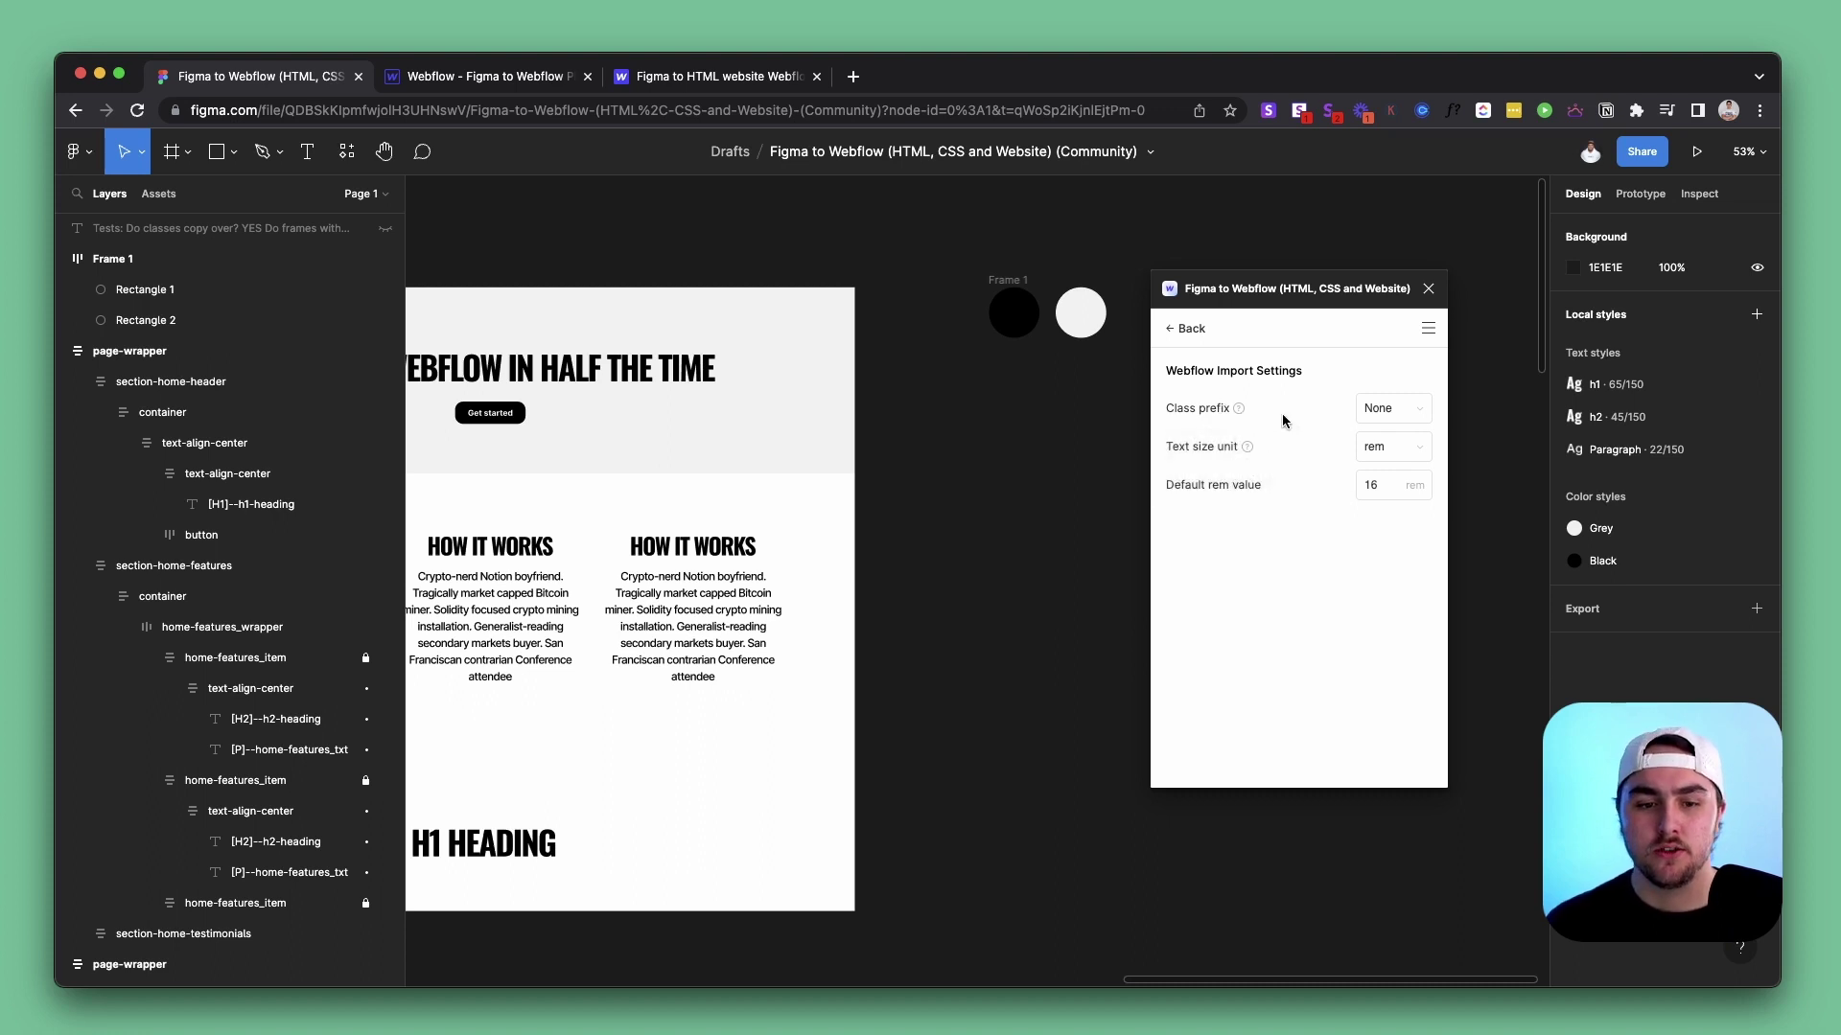
left_click(1383, 410)
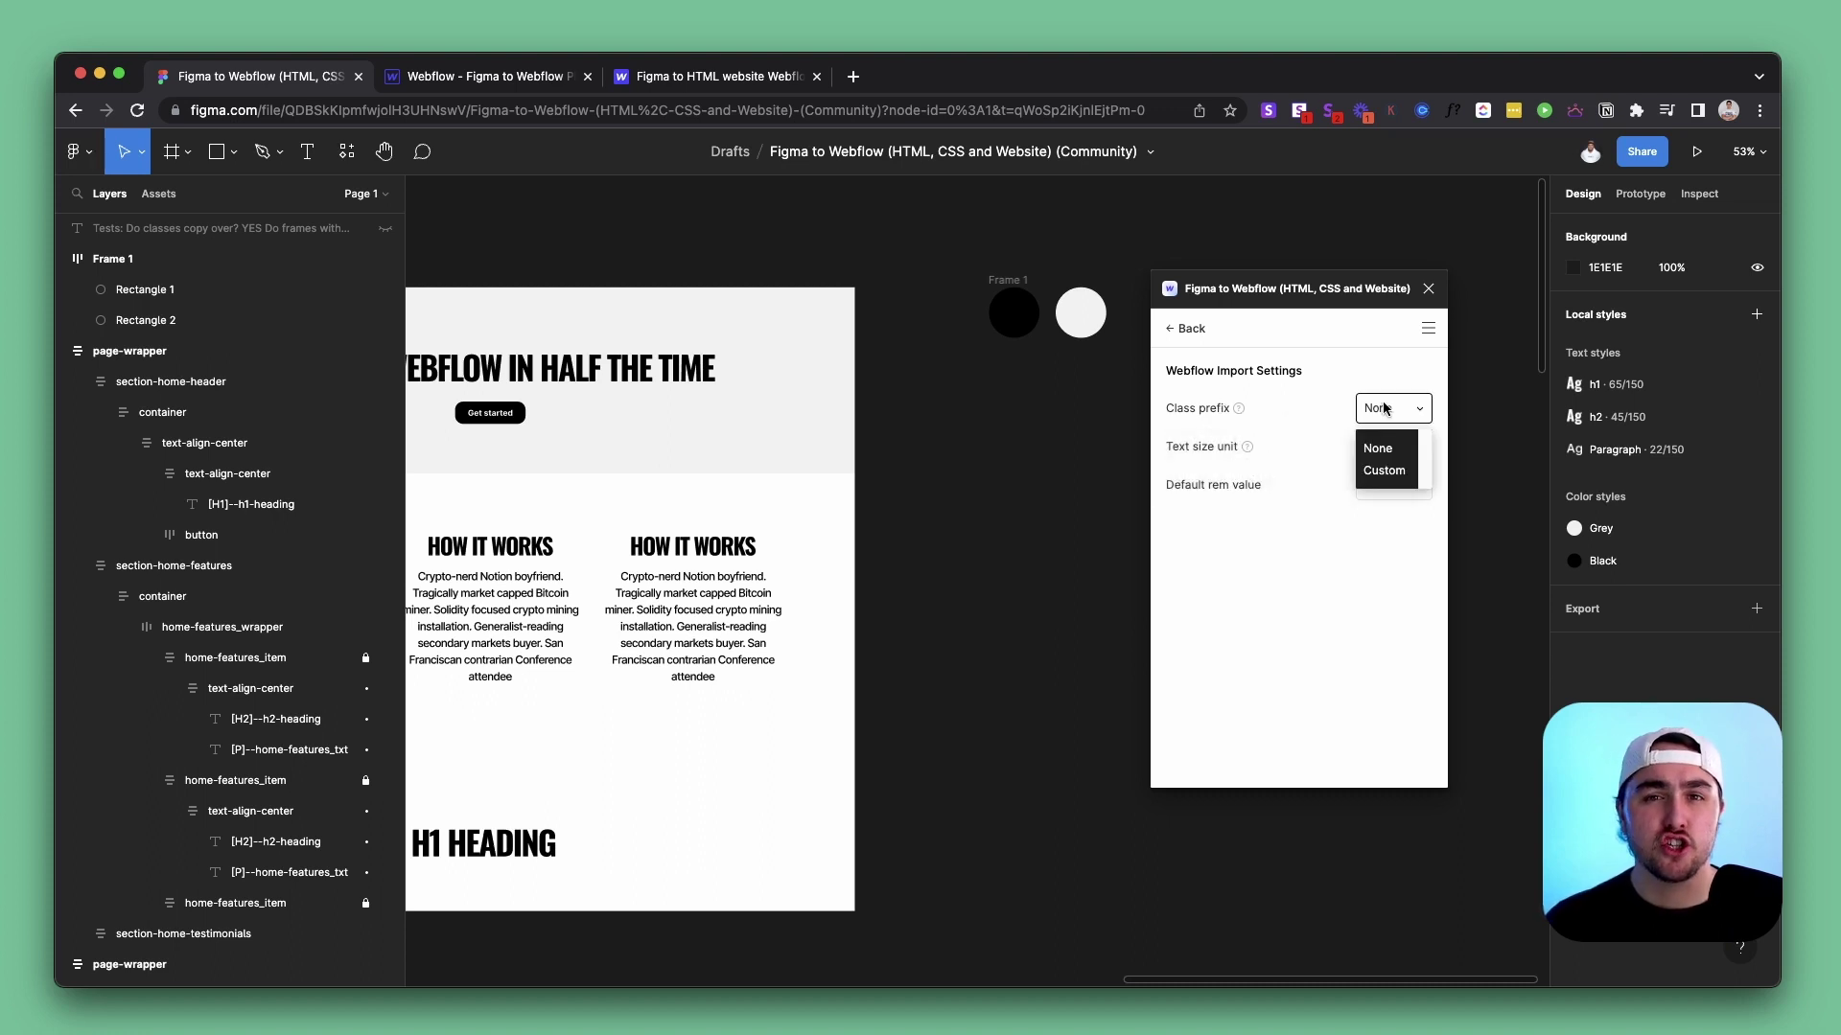
left_click(1384, 471)
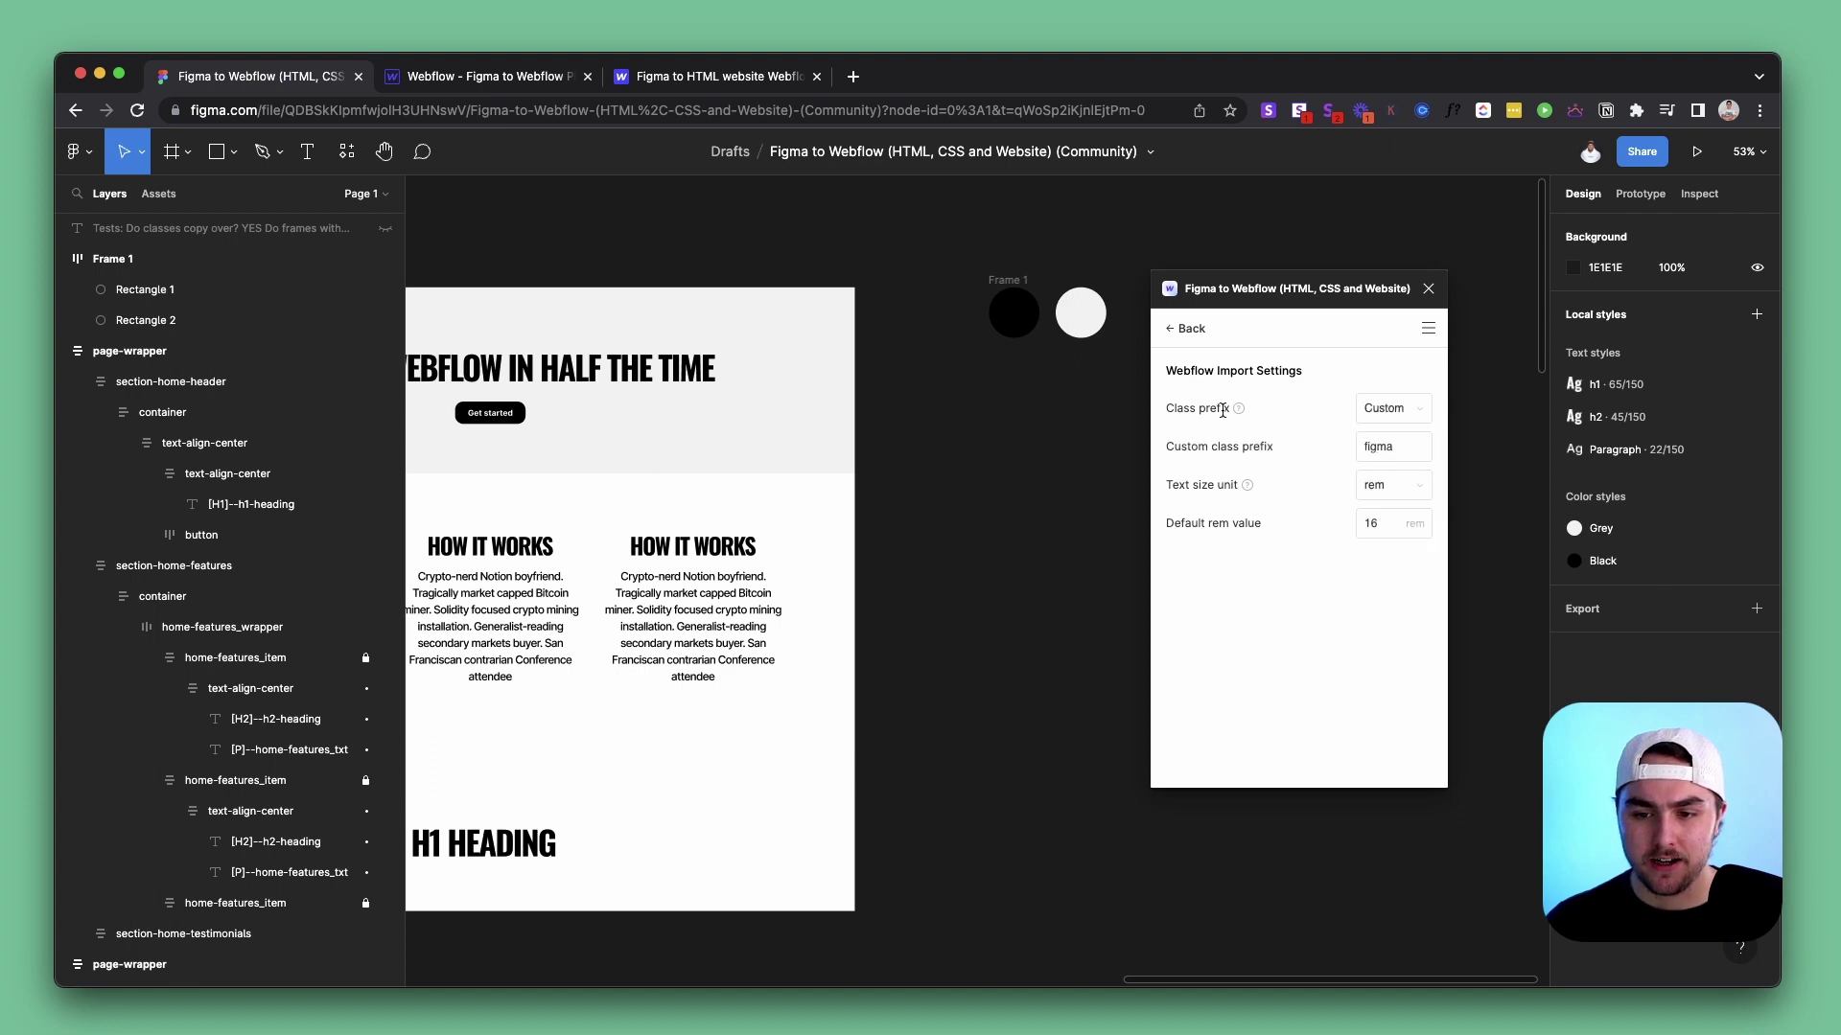
left_click(1387, 458)
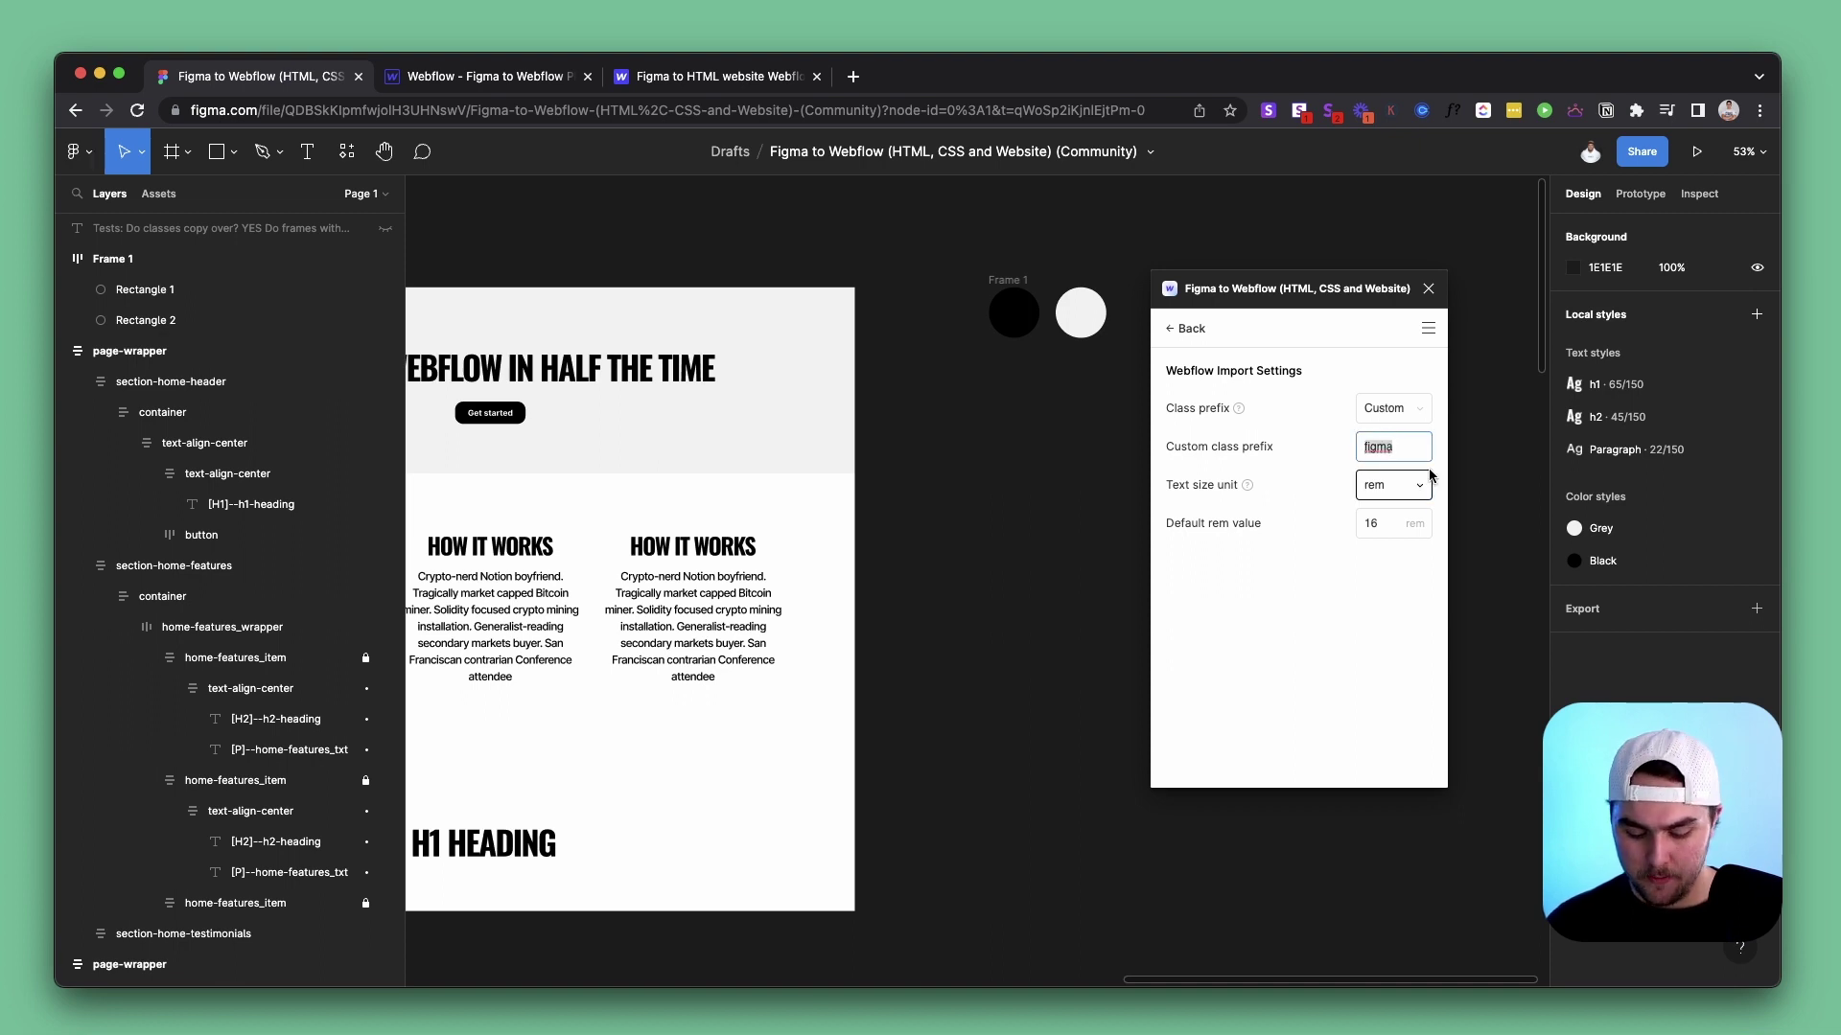
type("fitr")
left_click(1327, 439)
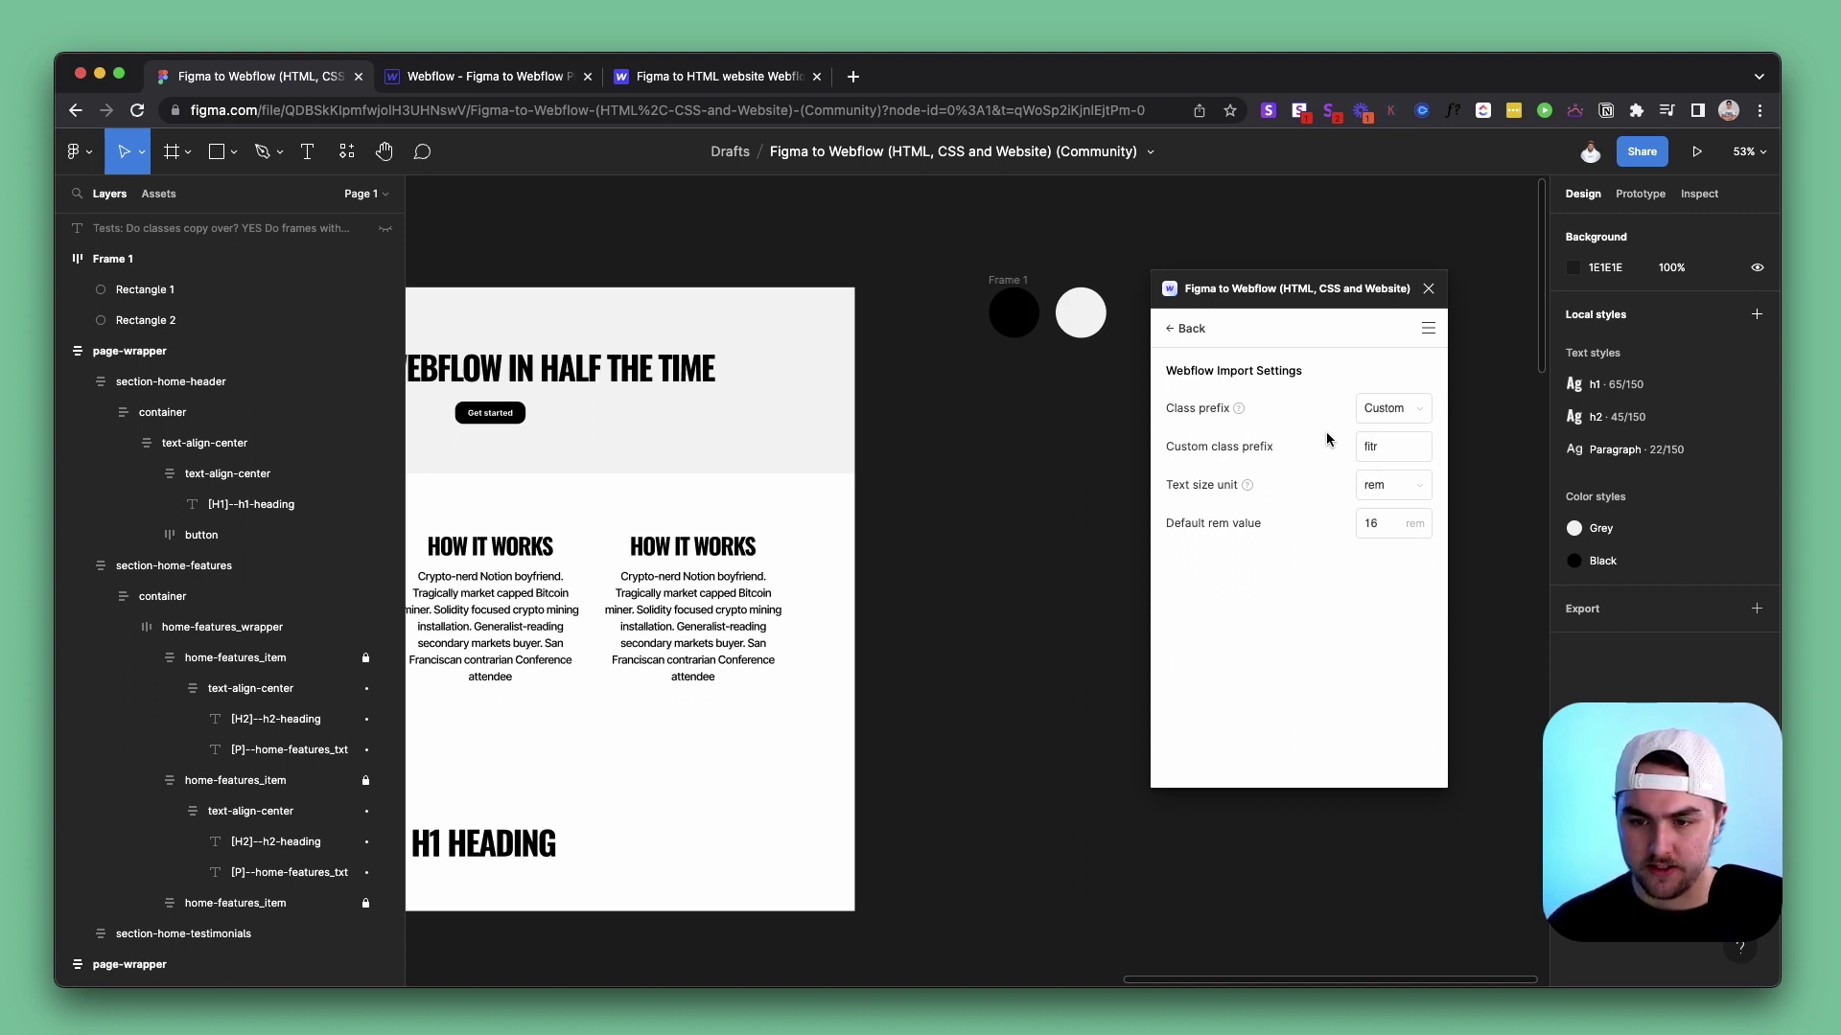
Copy section-home-header with the plugin, switch to Webflow, and replace the Home page's text styles with the copied section
left_click(668, 459)
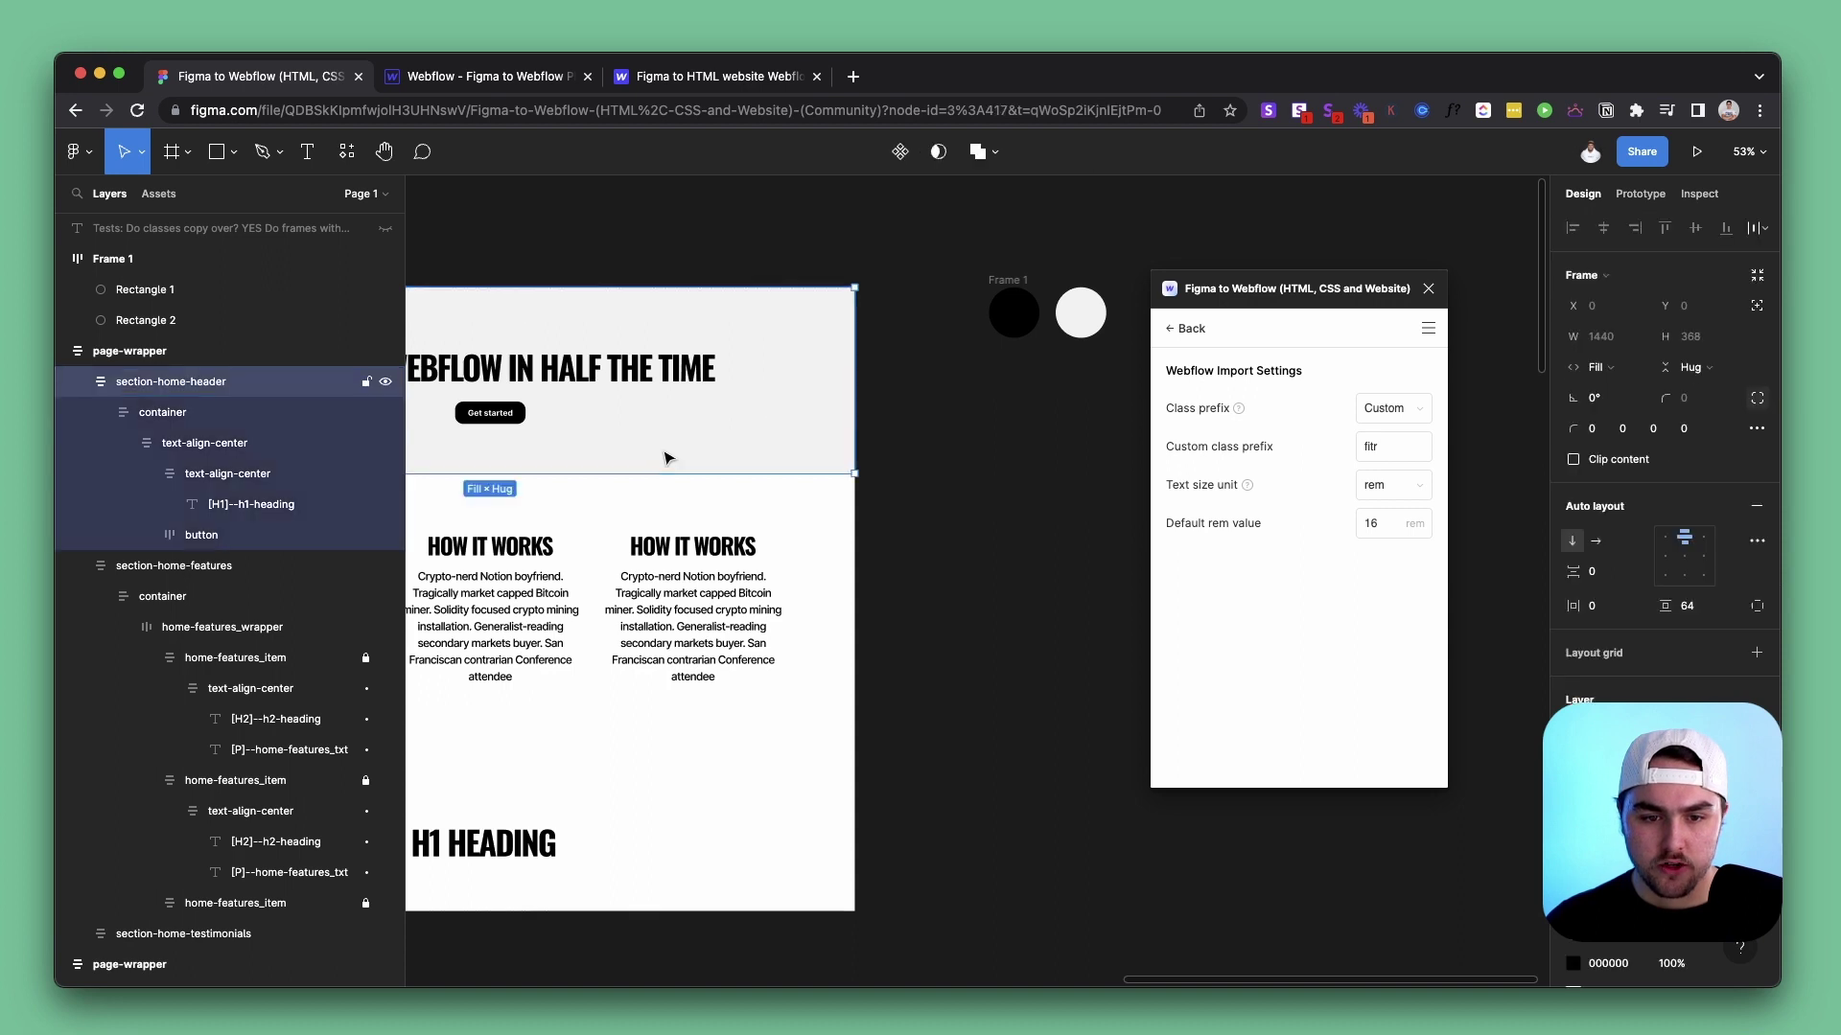
left_click(1188, 331)
left_click(1352, 369)
left_click(537, 77)
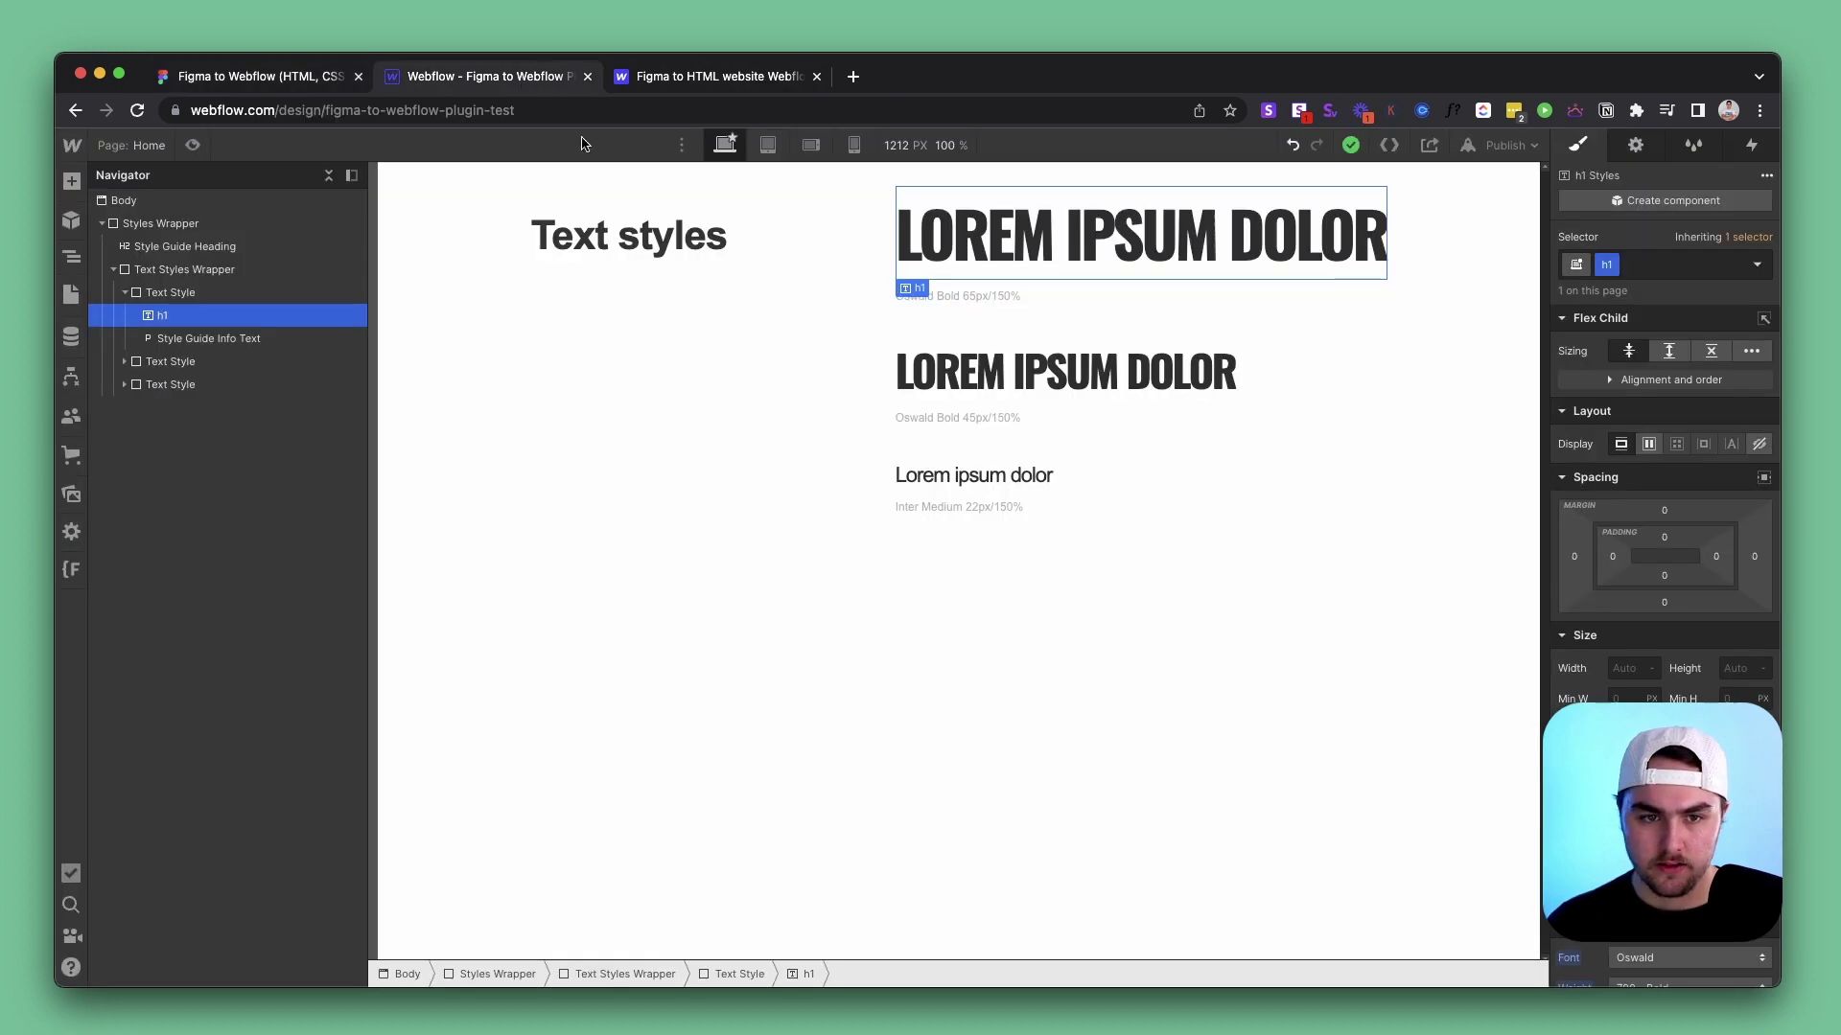
left_click(717, 370)
key("Delete")
key("super+v")
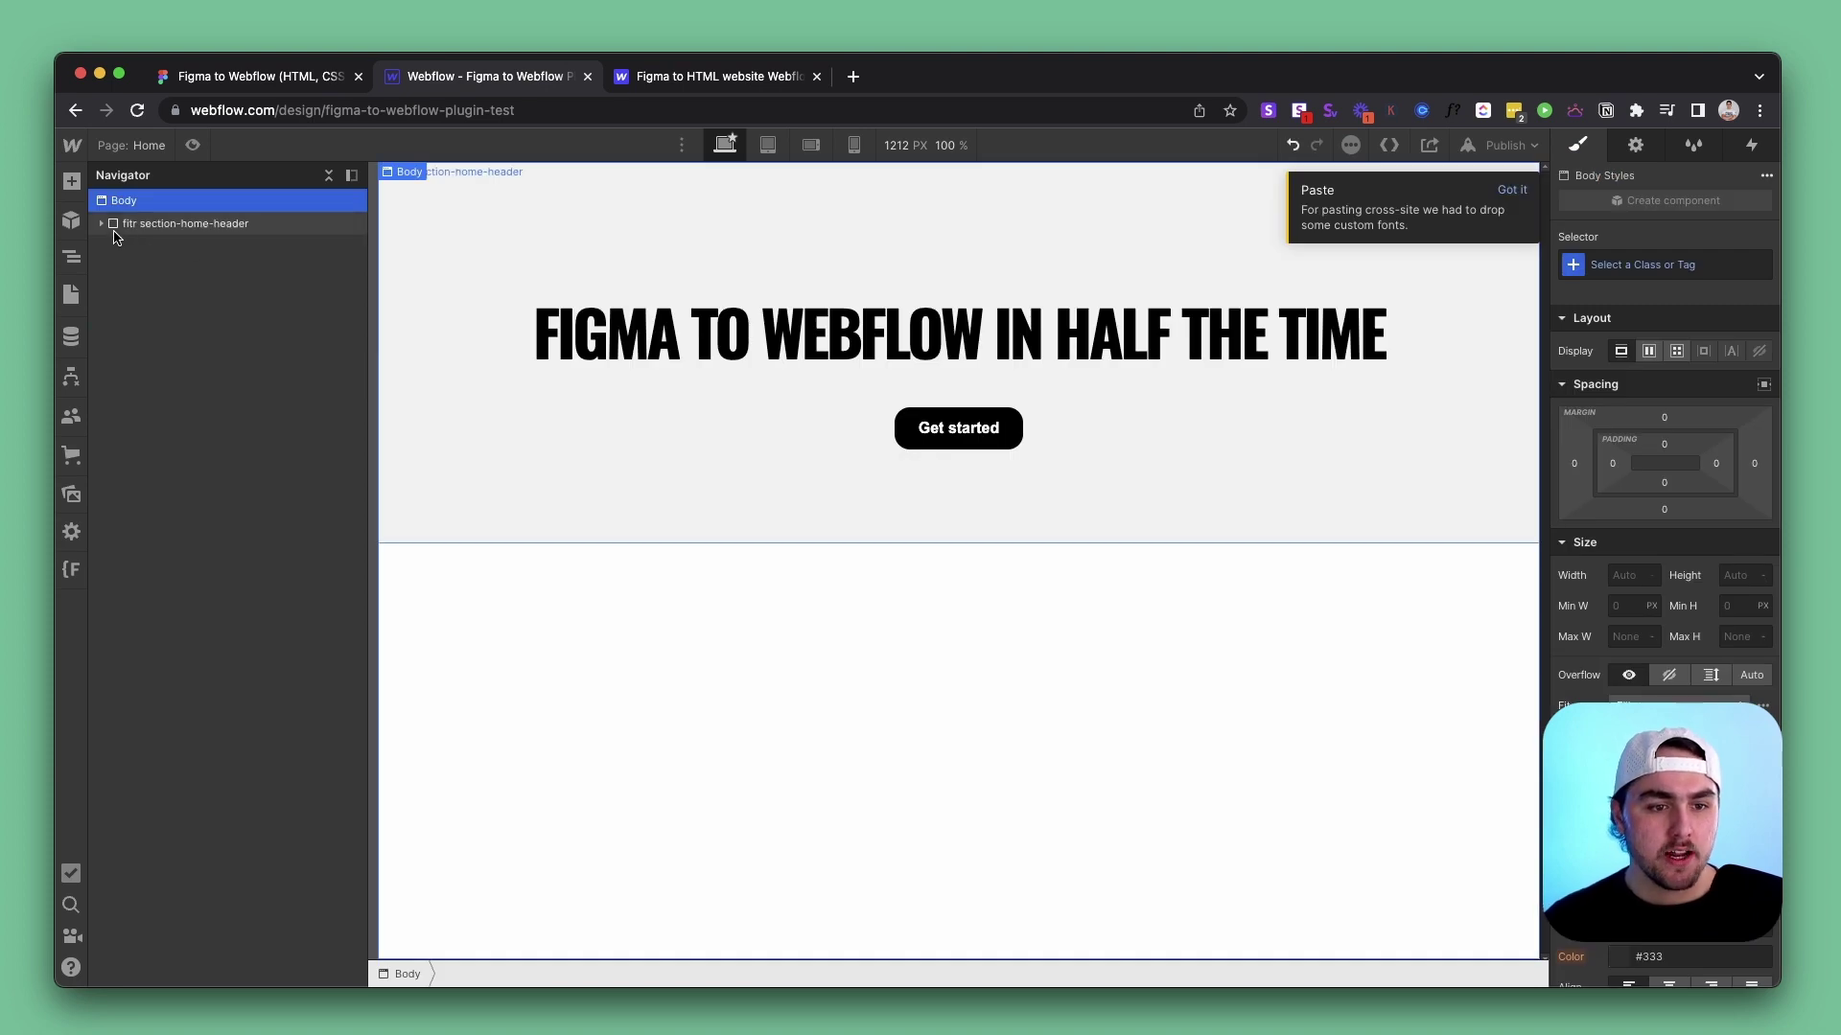
Expand the pasted header section's nested elements and check their class names for the prefix
left_click(101, 223)
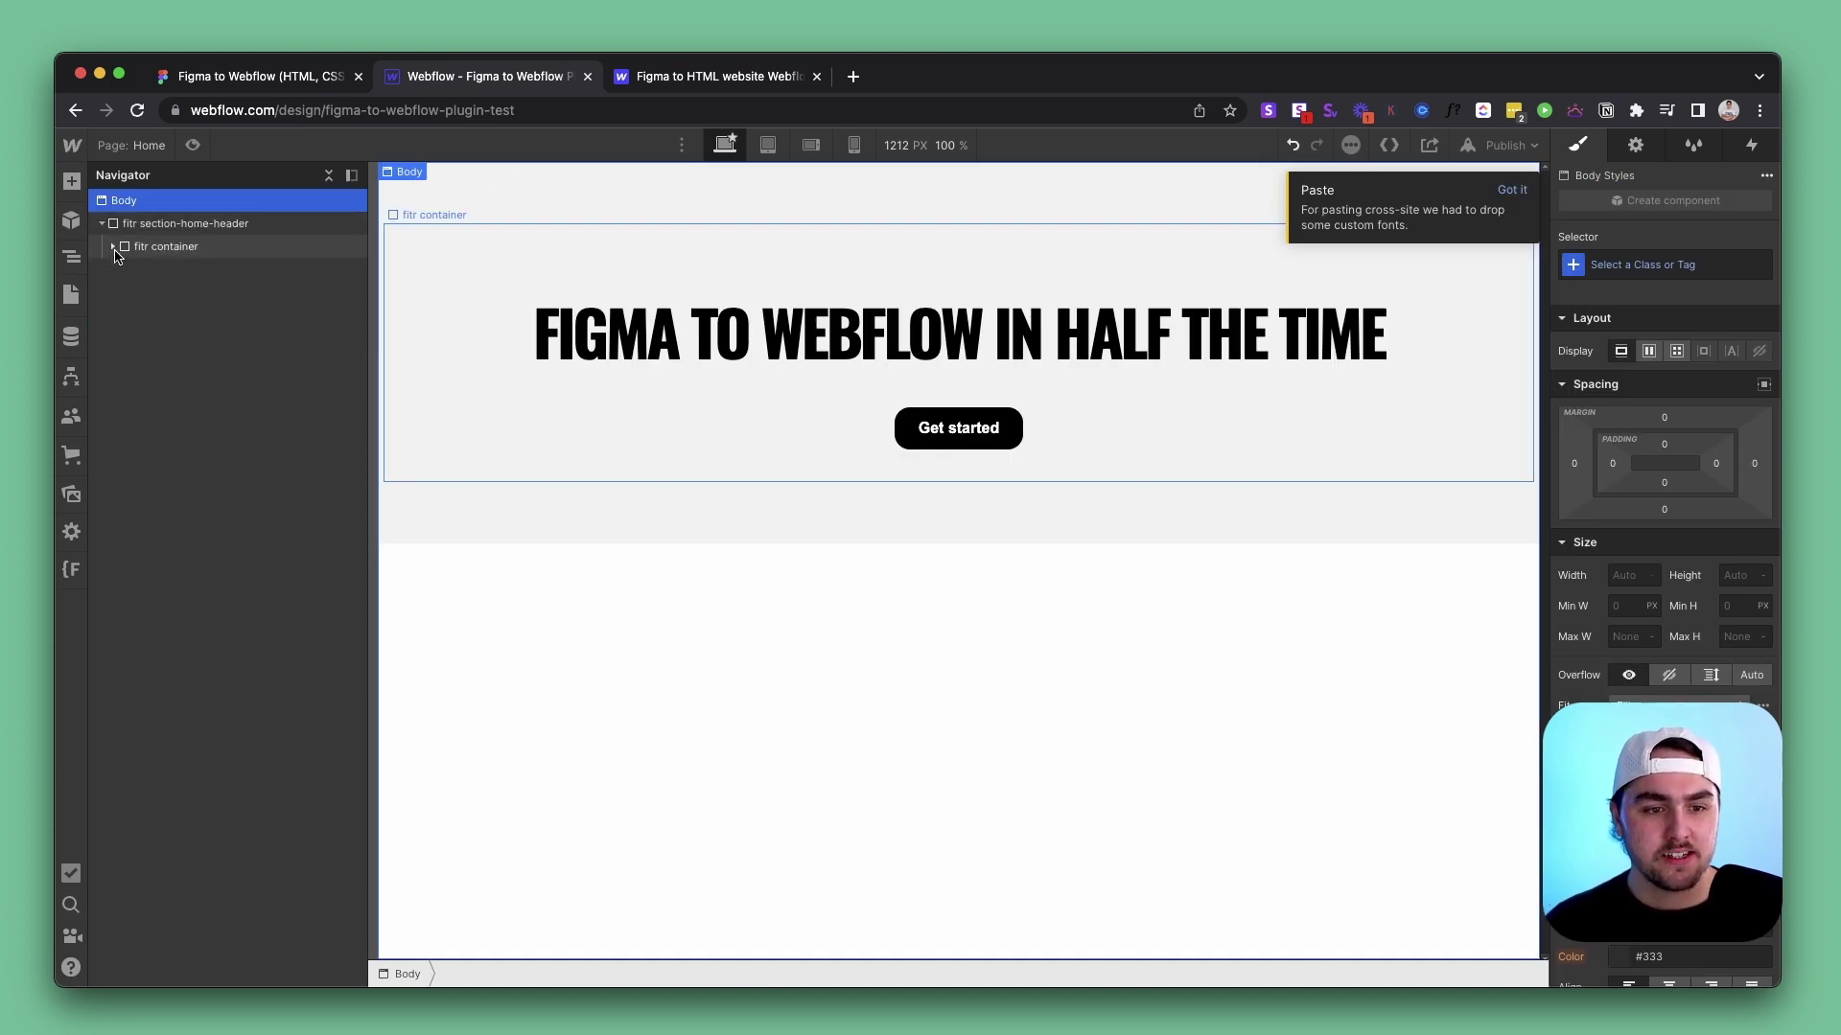
left_click(113, 246)
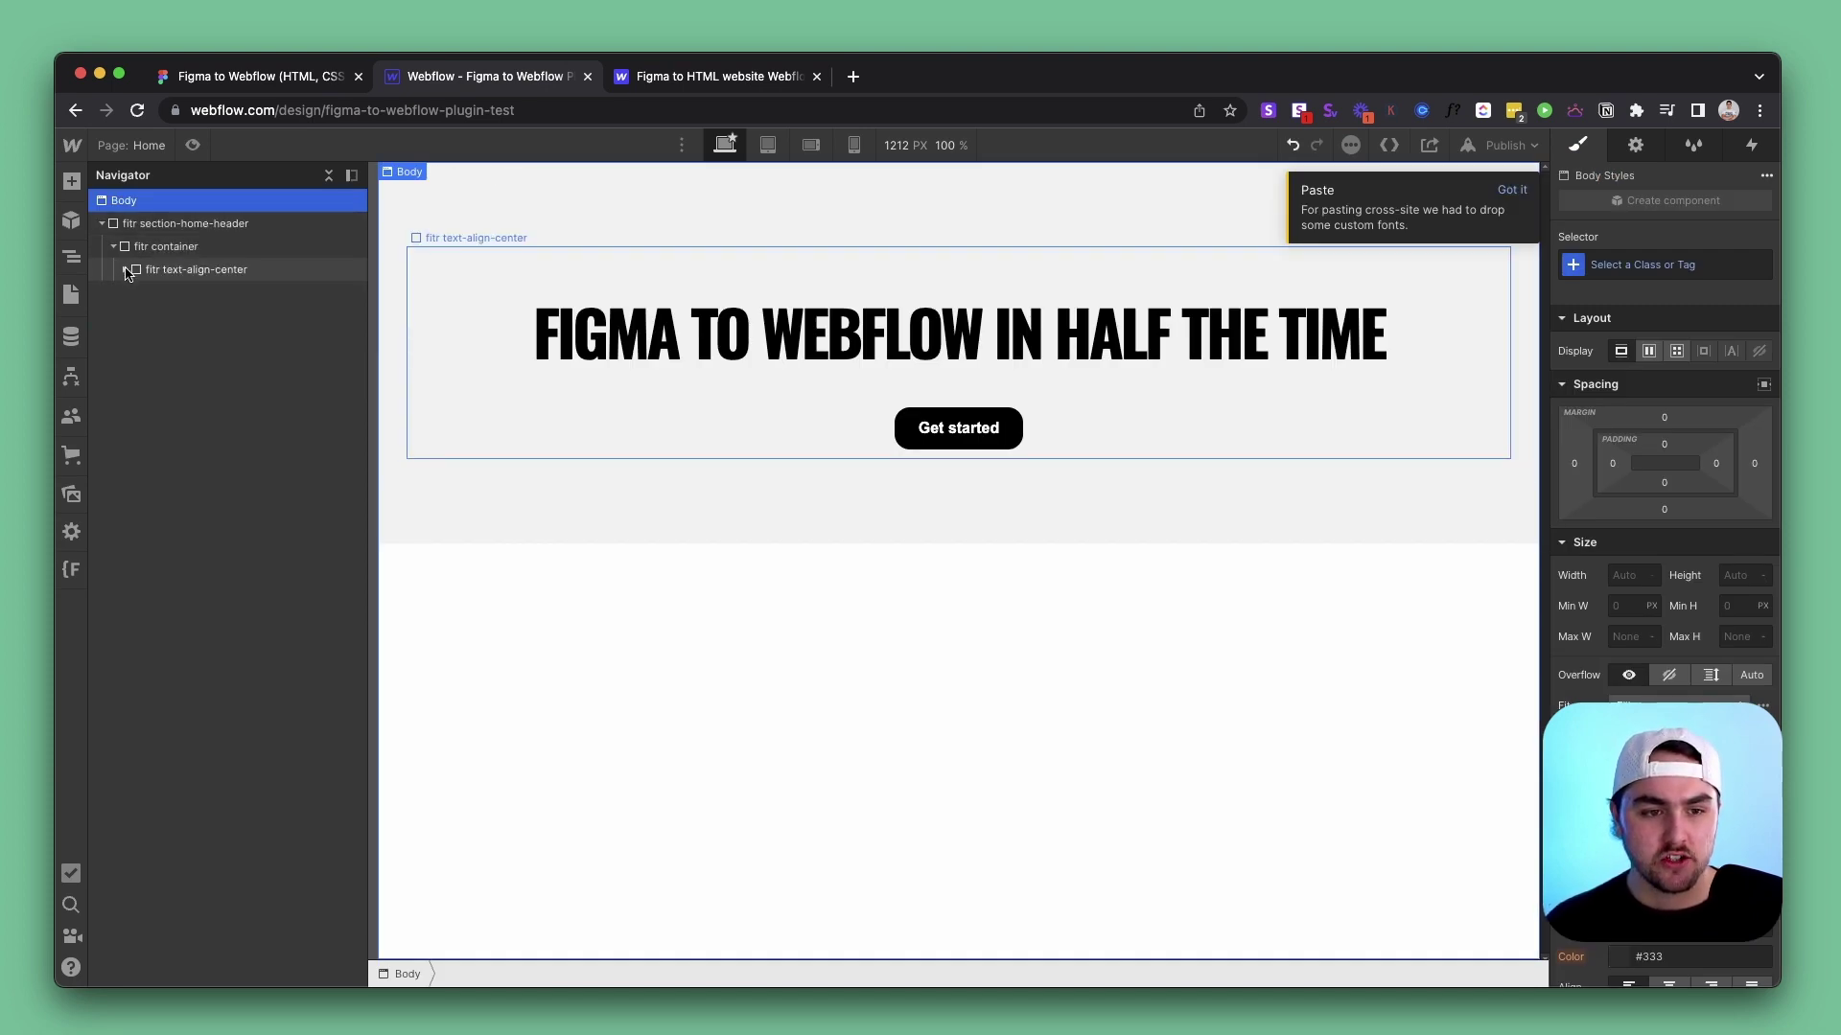
left_click(125, 272)
left_click(137, 296)
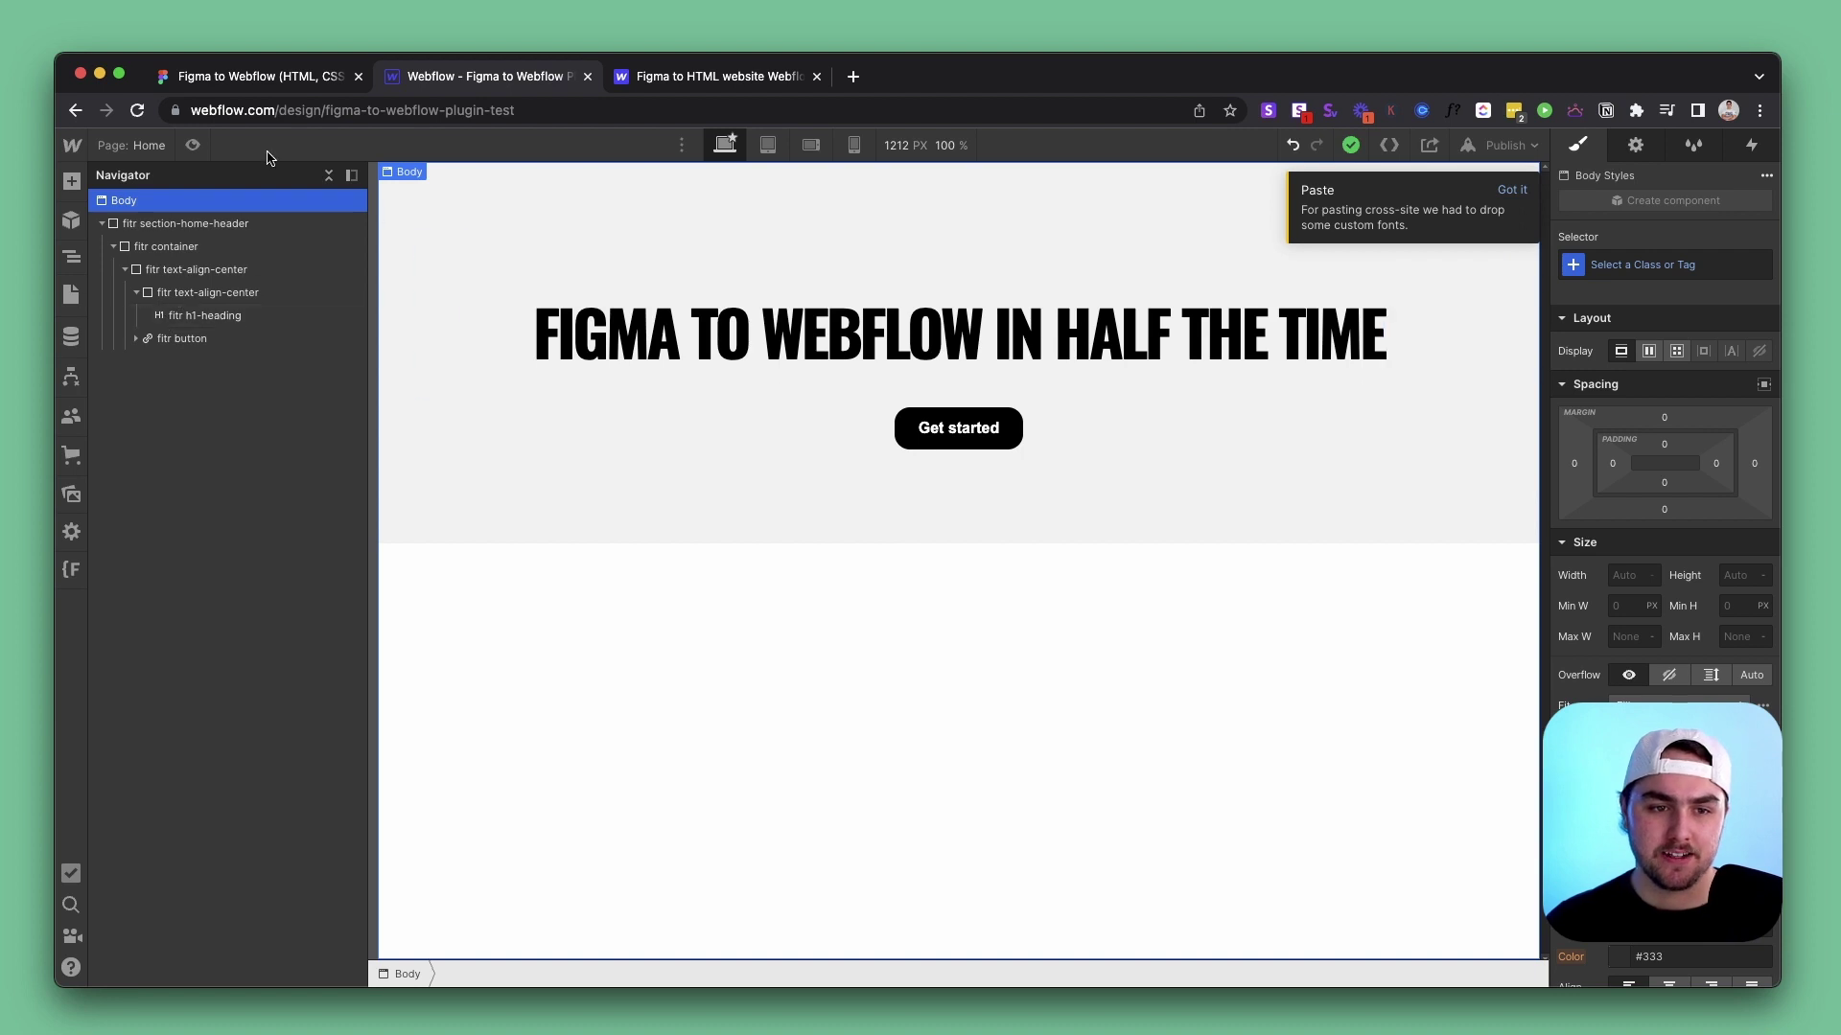
Switch to Figma and review the text size unit and default rem value in the plugin's import settings
left_click(278, 77)
left_click(1428, 444)
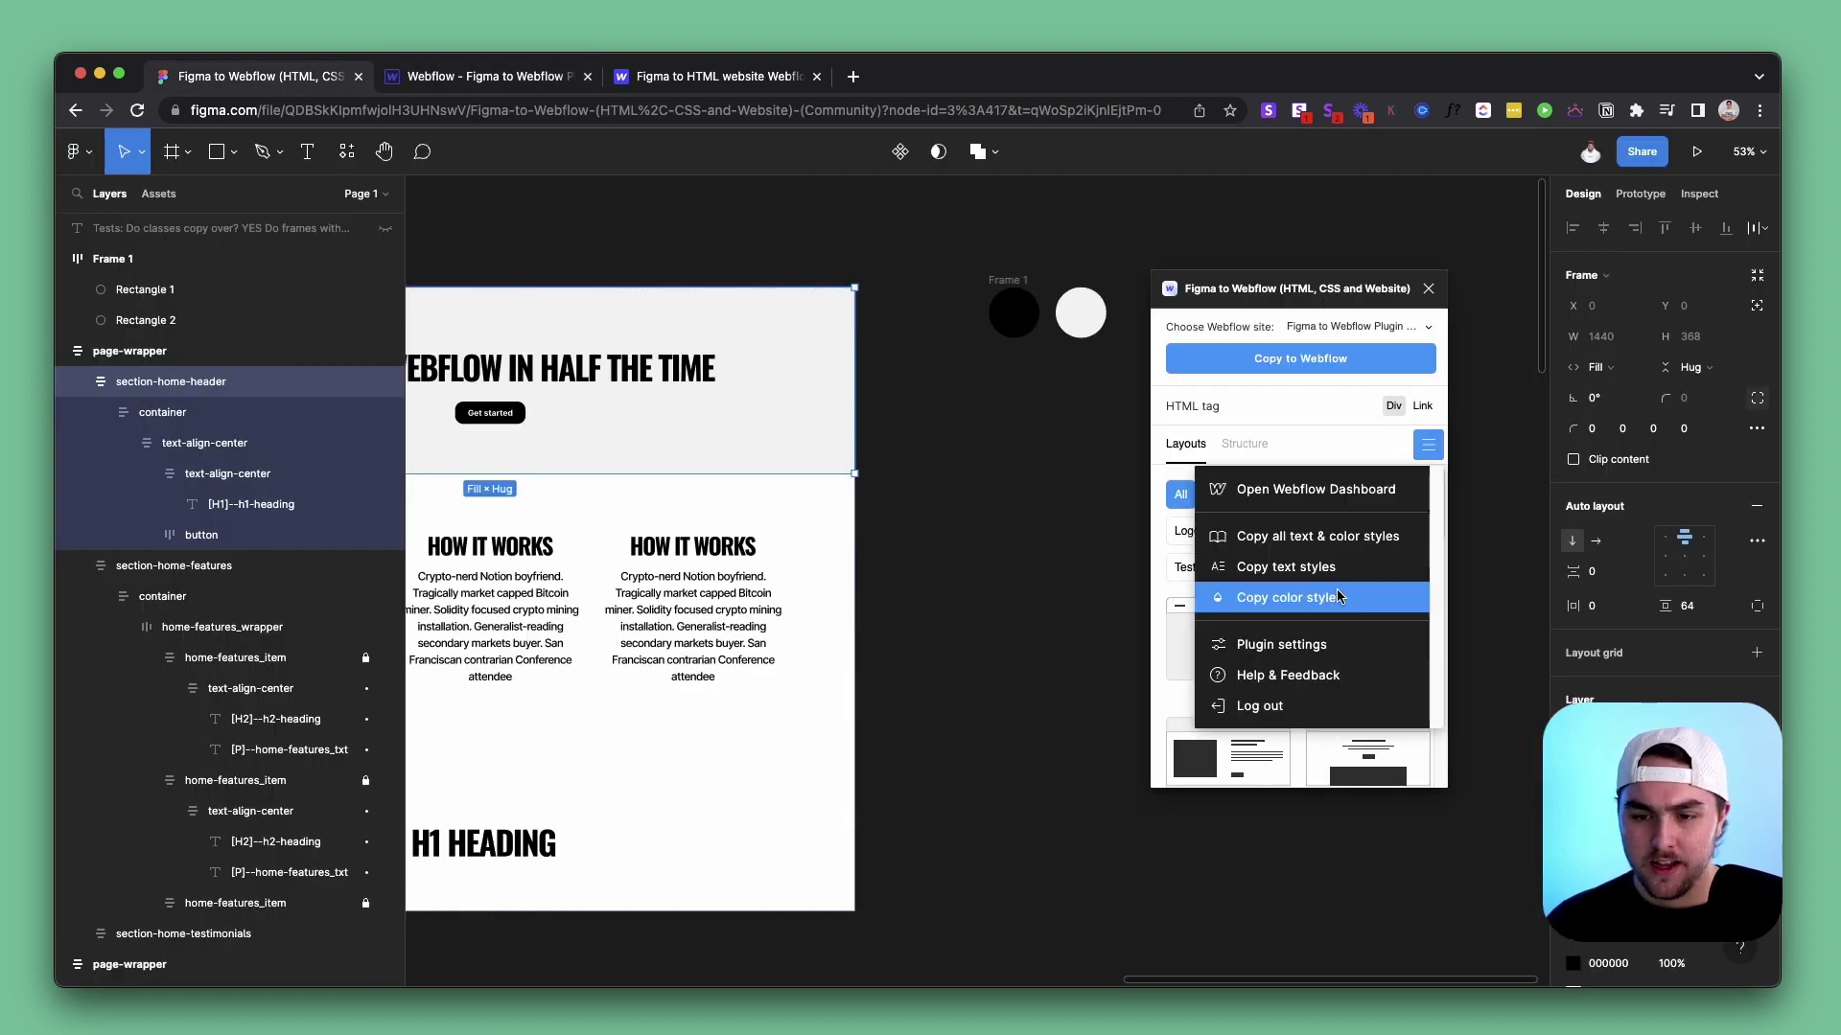
left_click(1324, 640)
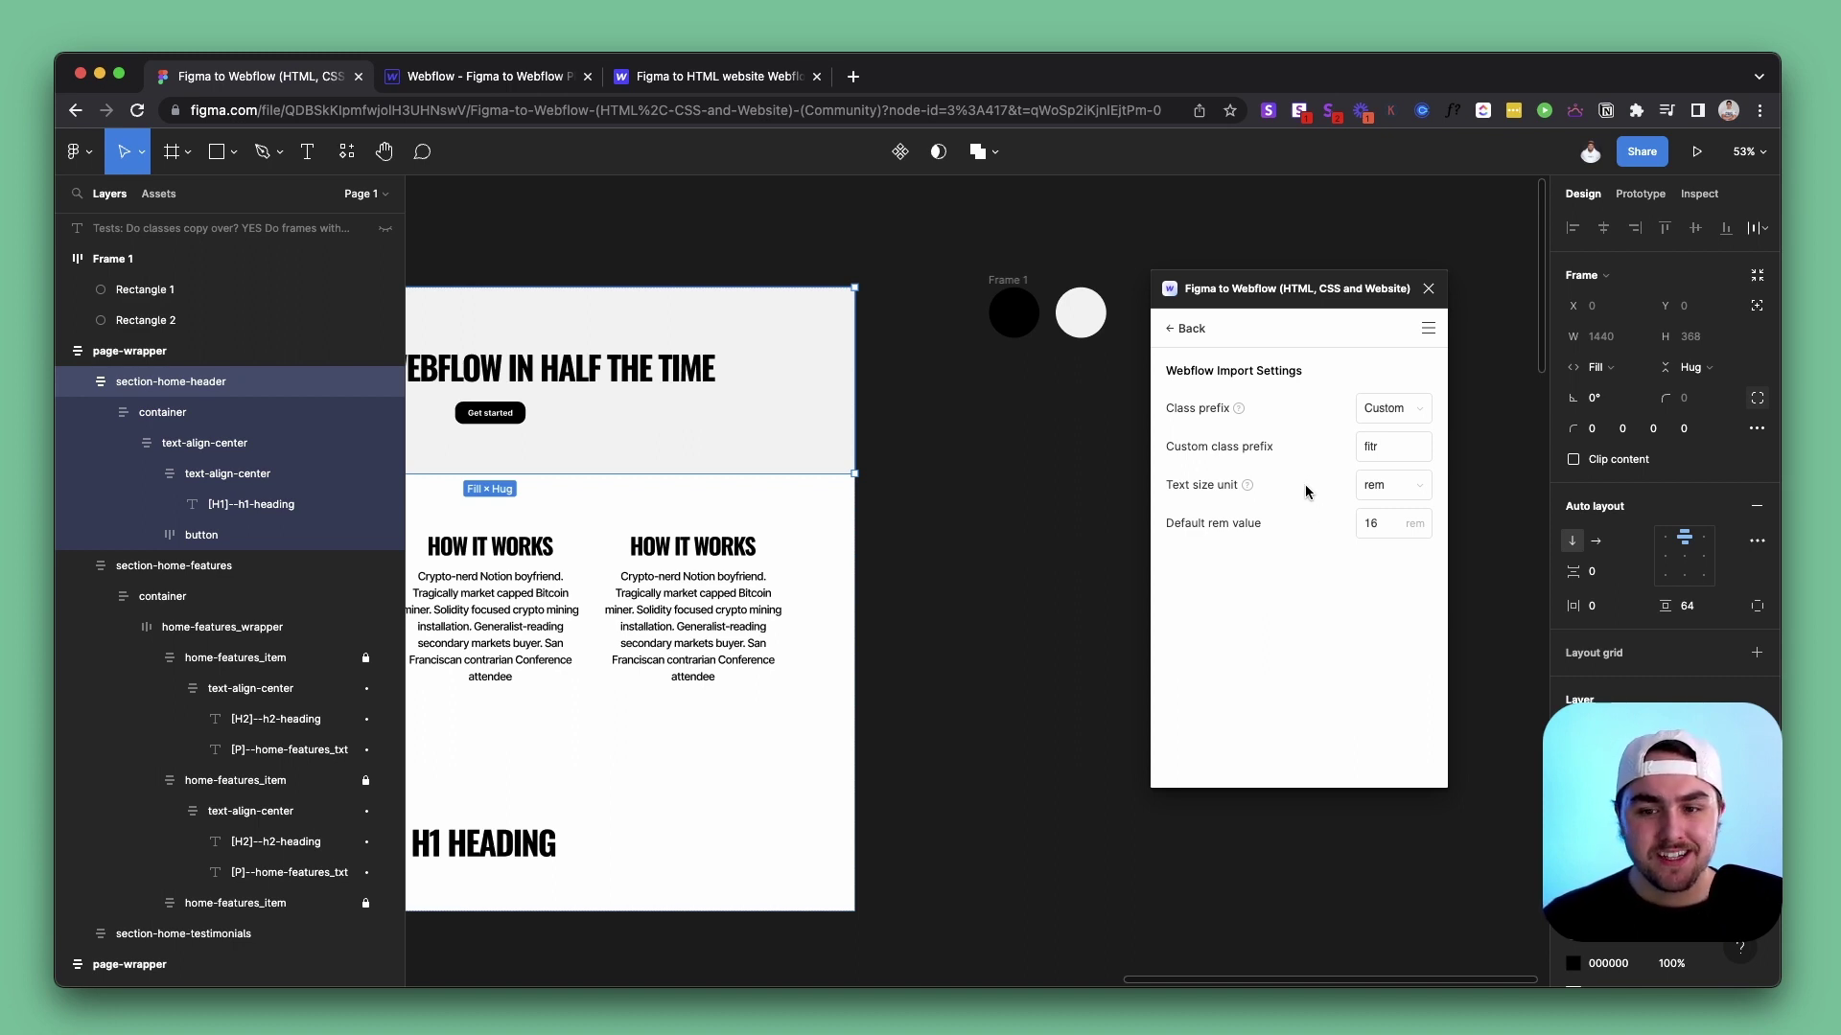
mouse_move(1241, 493)
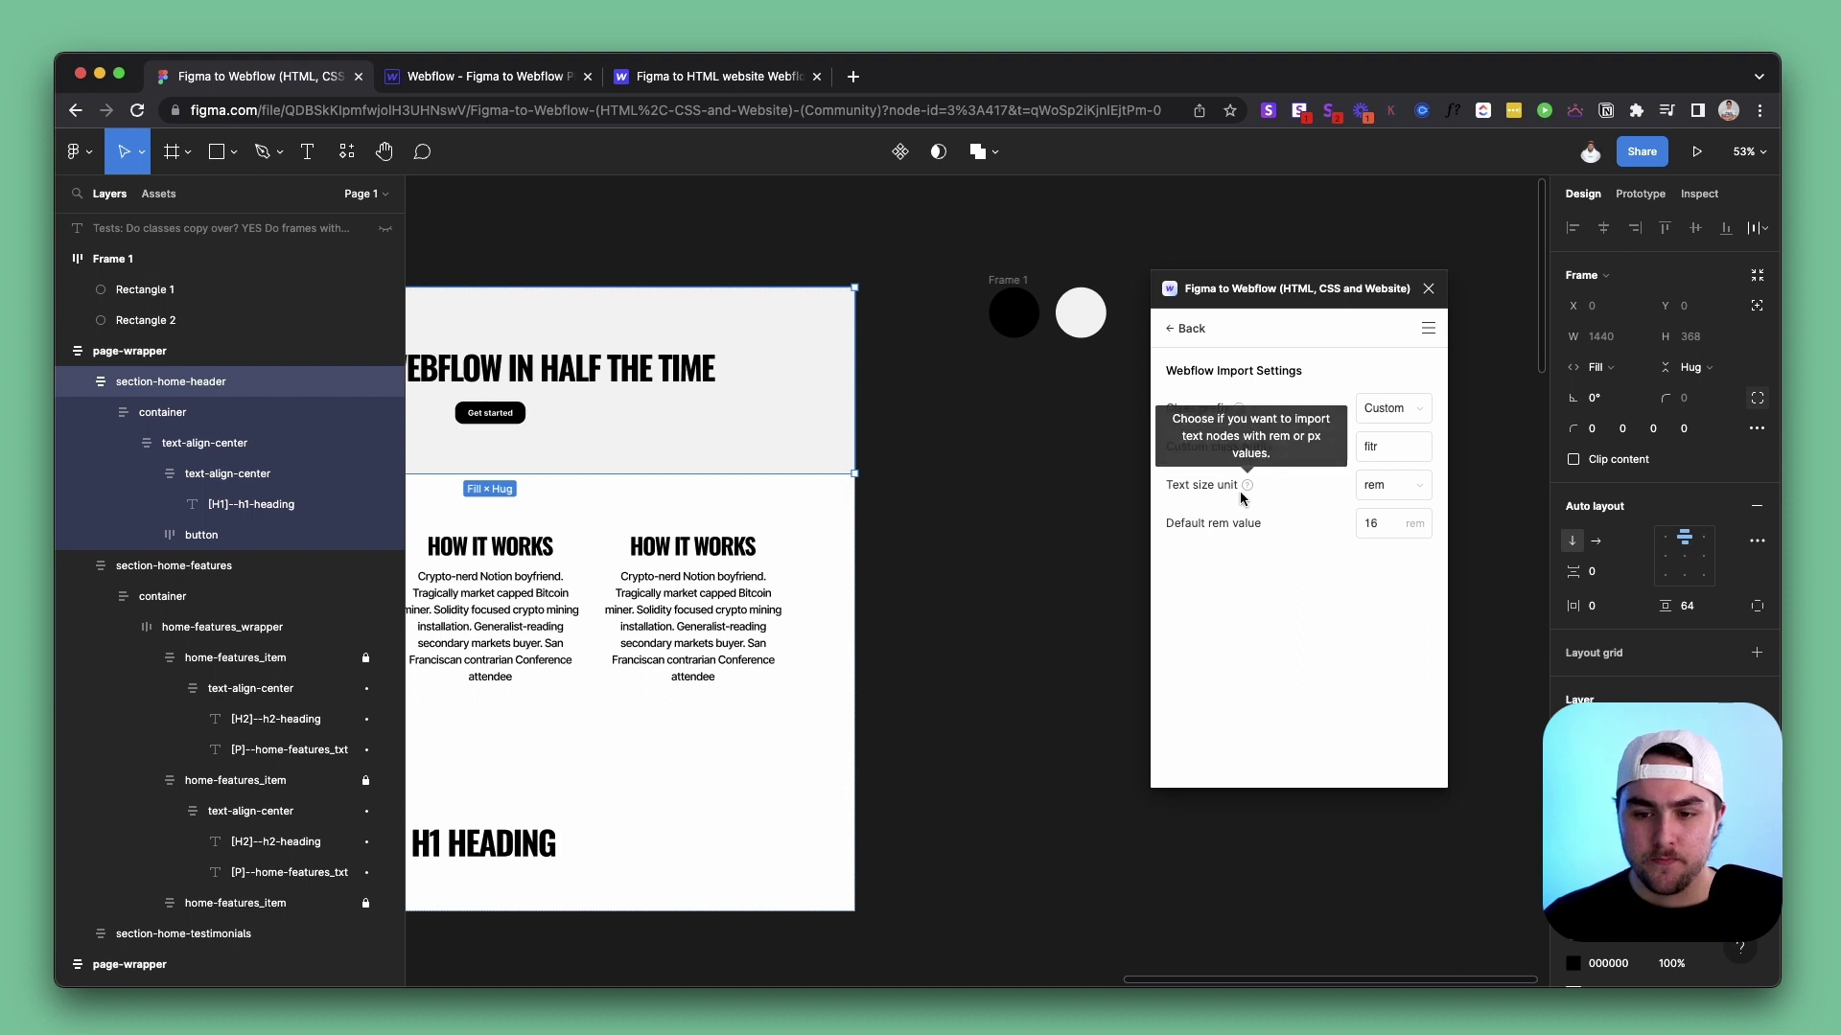
left_click(1395, 487)
left_click(1395, 542)
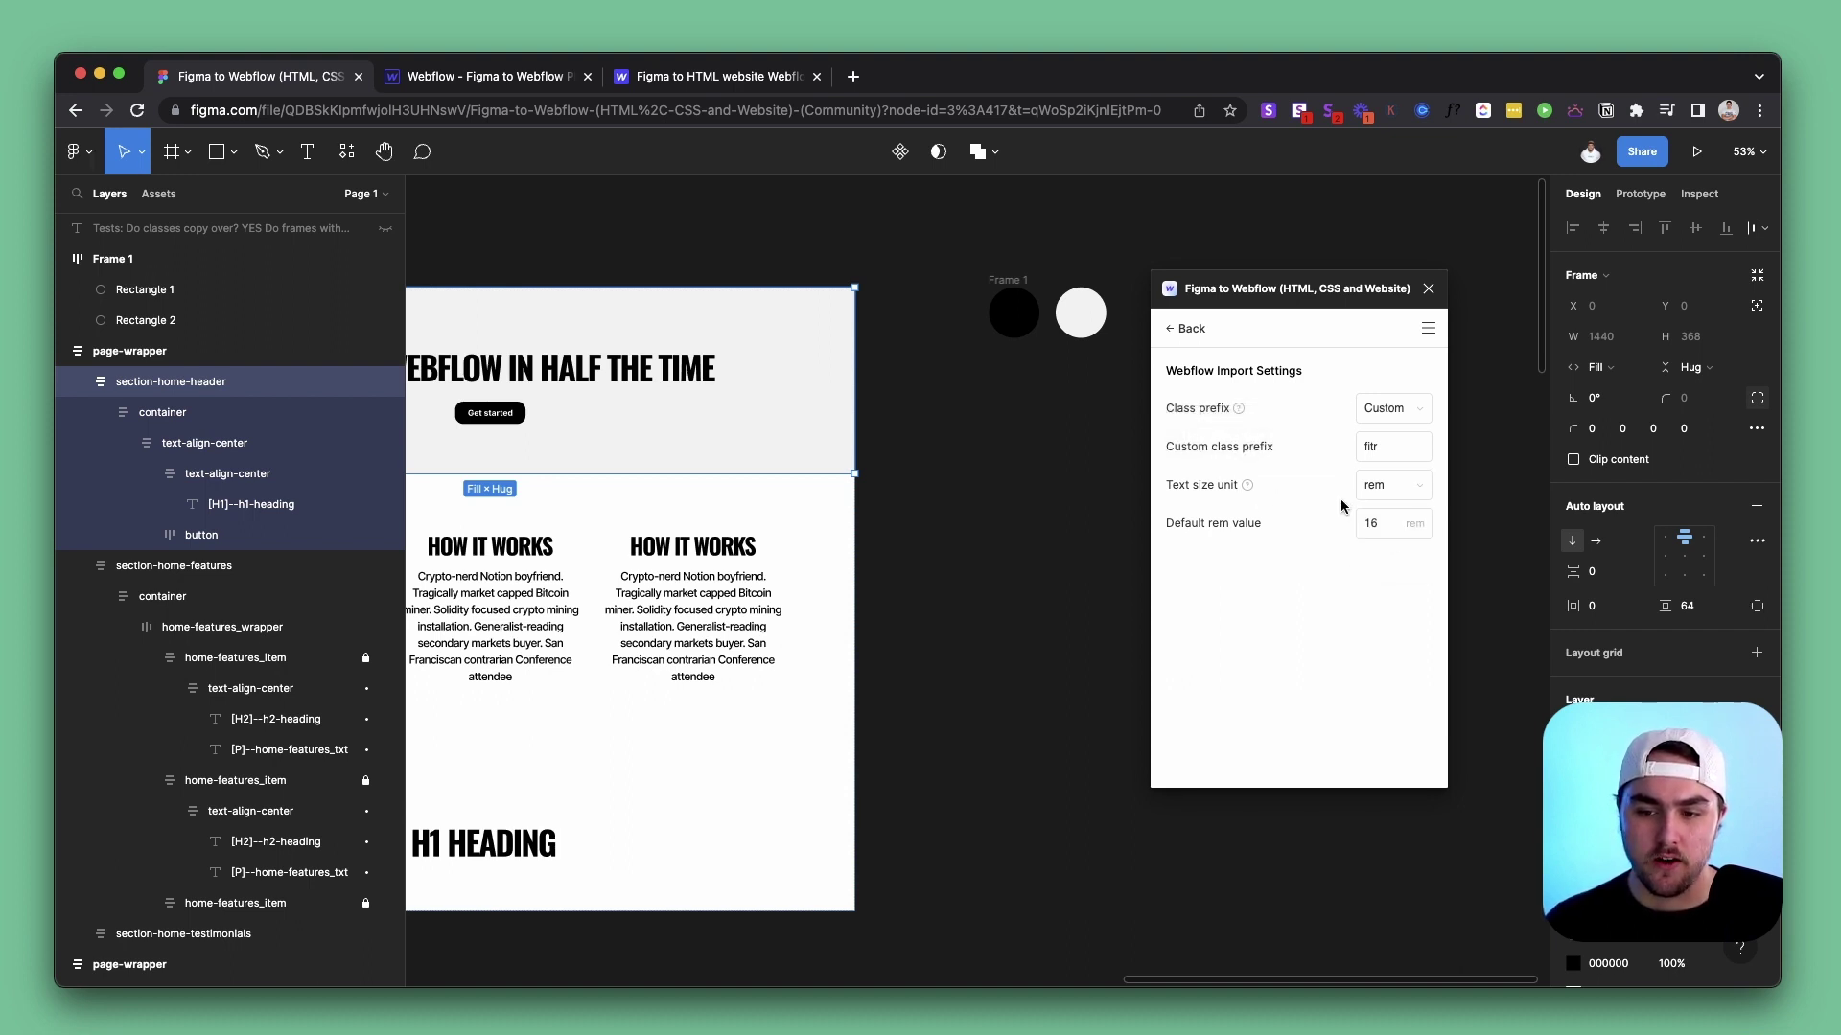
left_click(1378, 527)
key("Return")
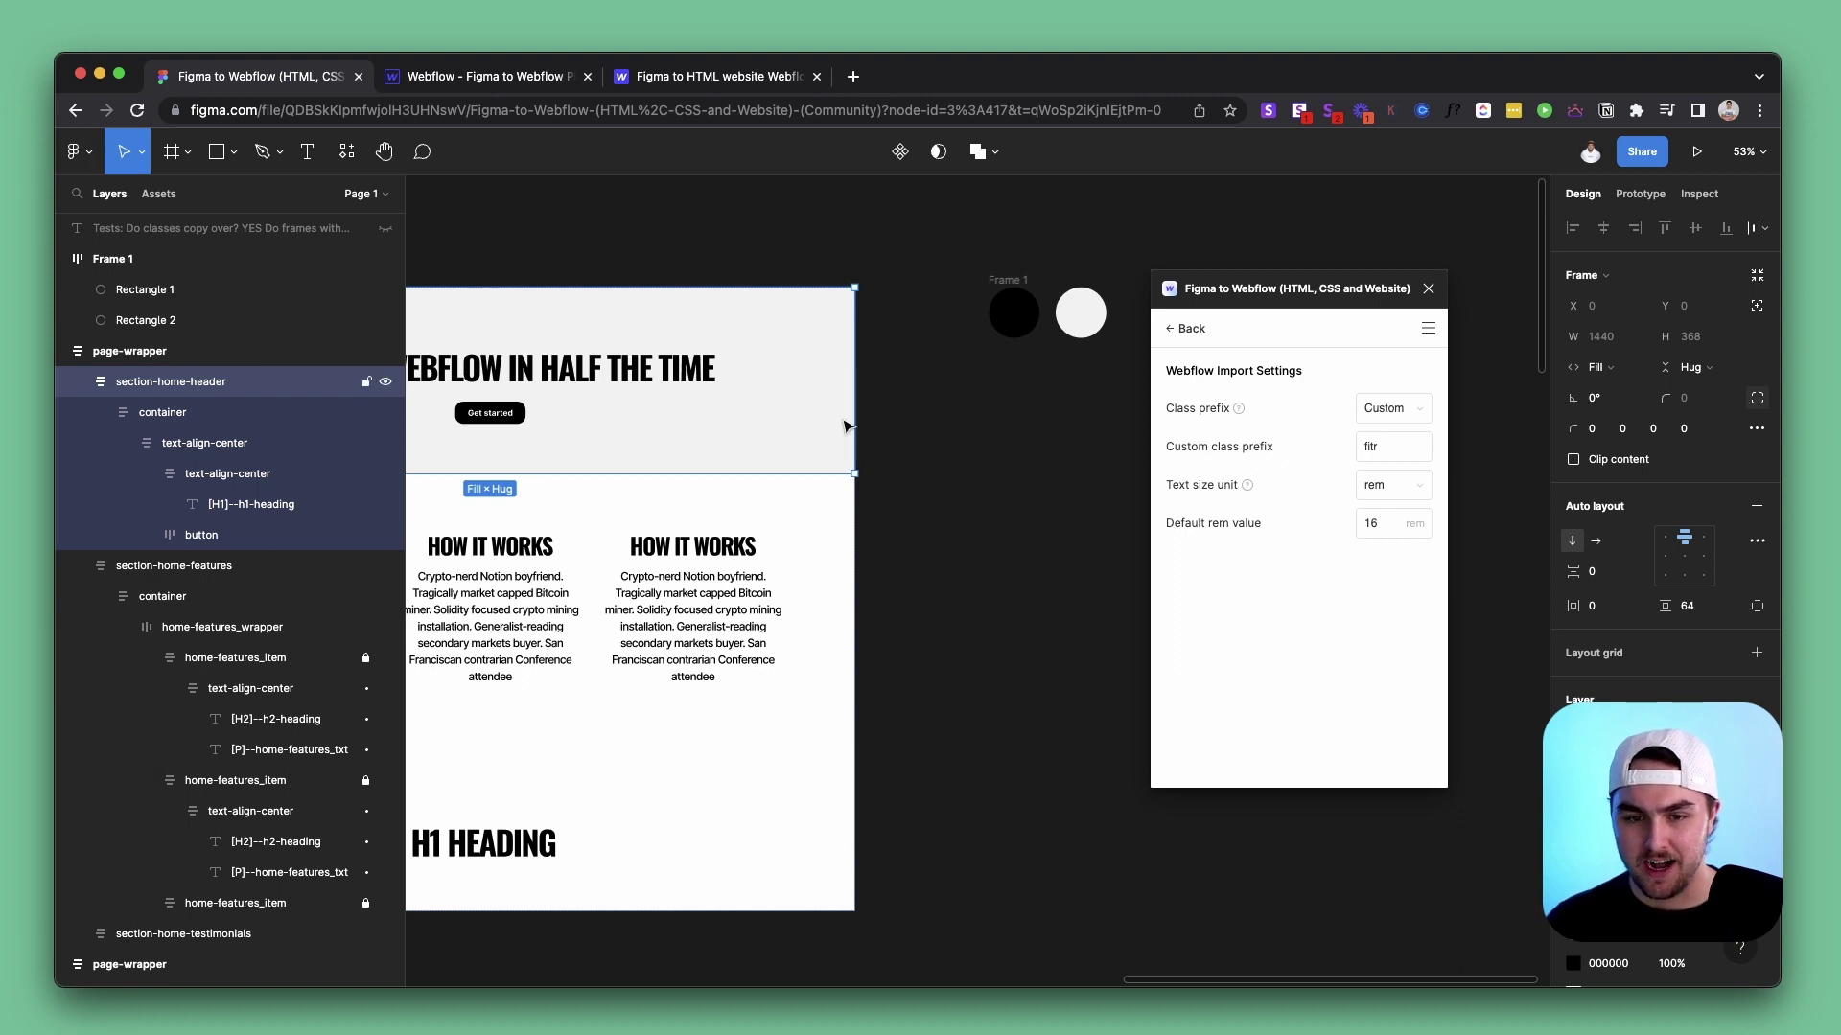
Copy section-home-header again with the plugin and replace the header section on Webflow's Home page with it
left_click(1188, 328)
left_click(1333, 369)
key("ctrl+Tab")
key("super+v")
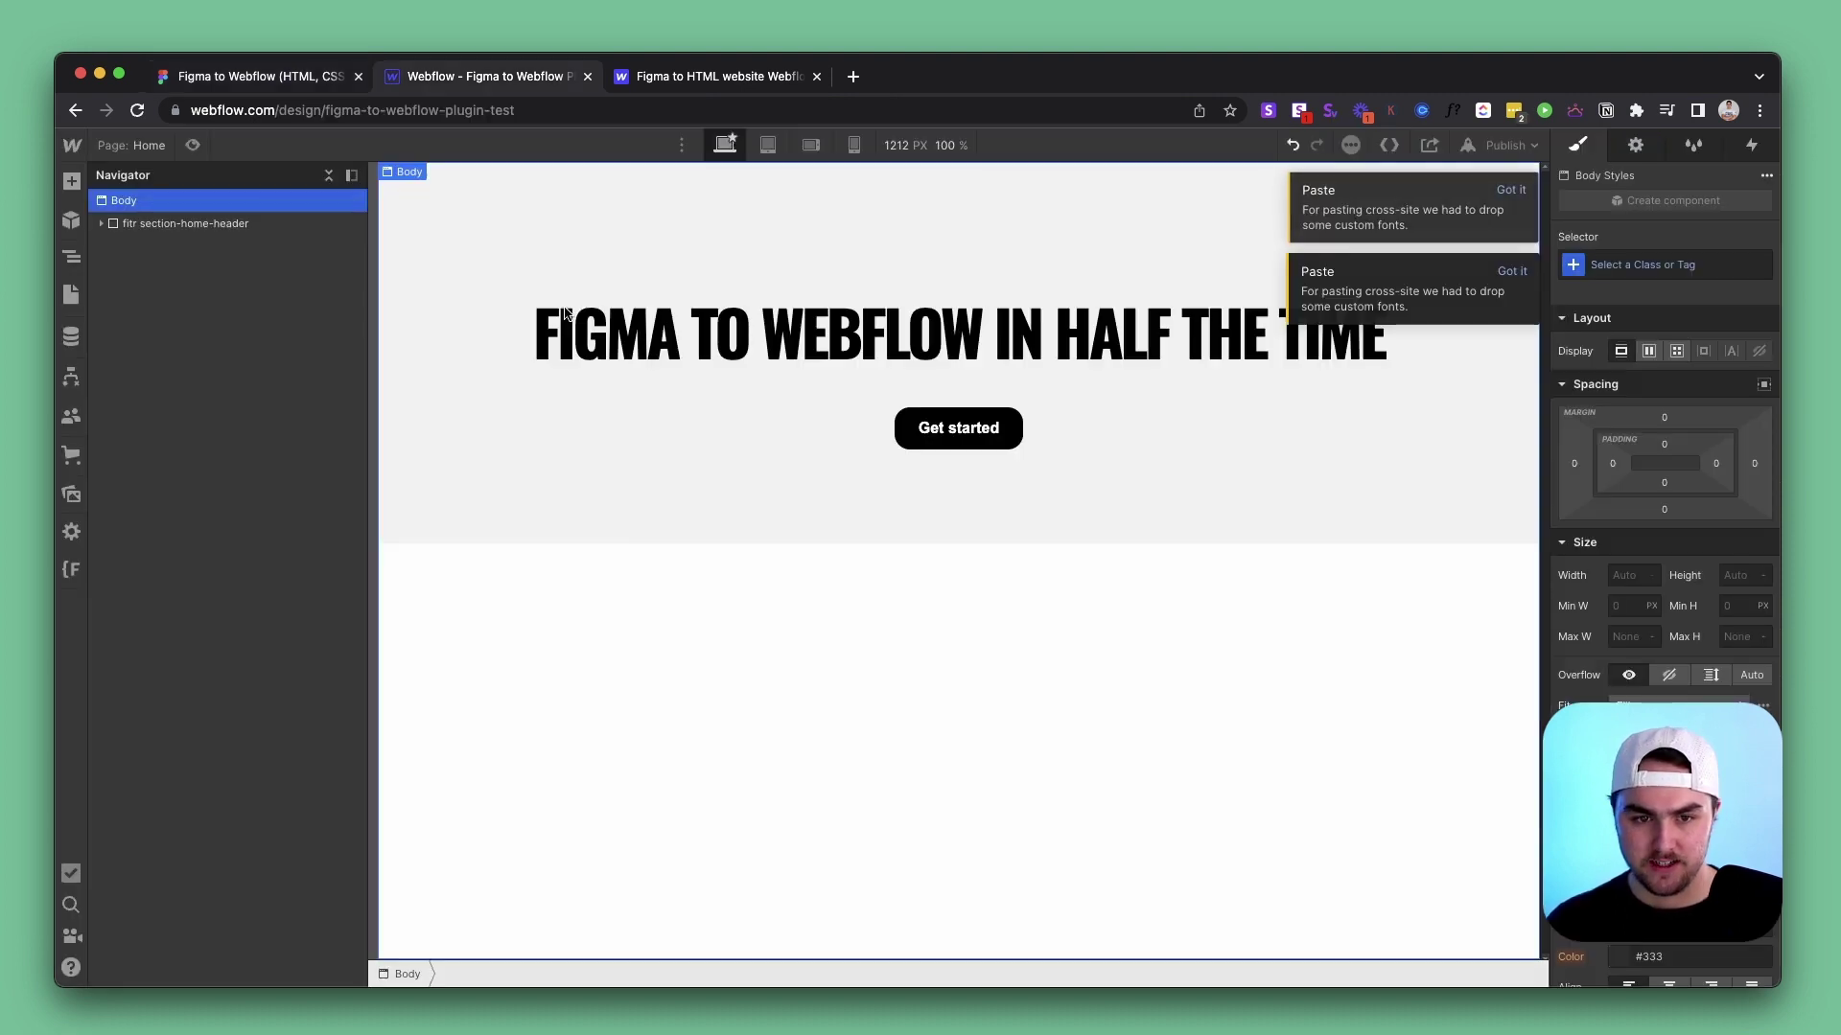
Inspect the style settings of the pasted heading, section, text-align-center wrappers and container, and switch to the Figma to Webflow web page
left_click(825, 337)
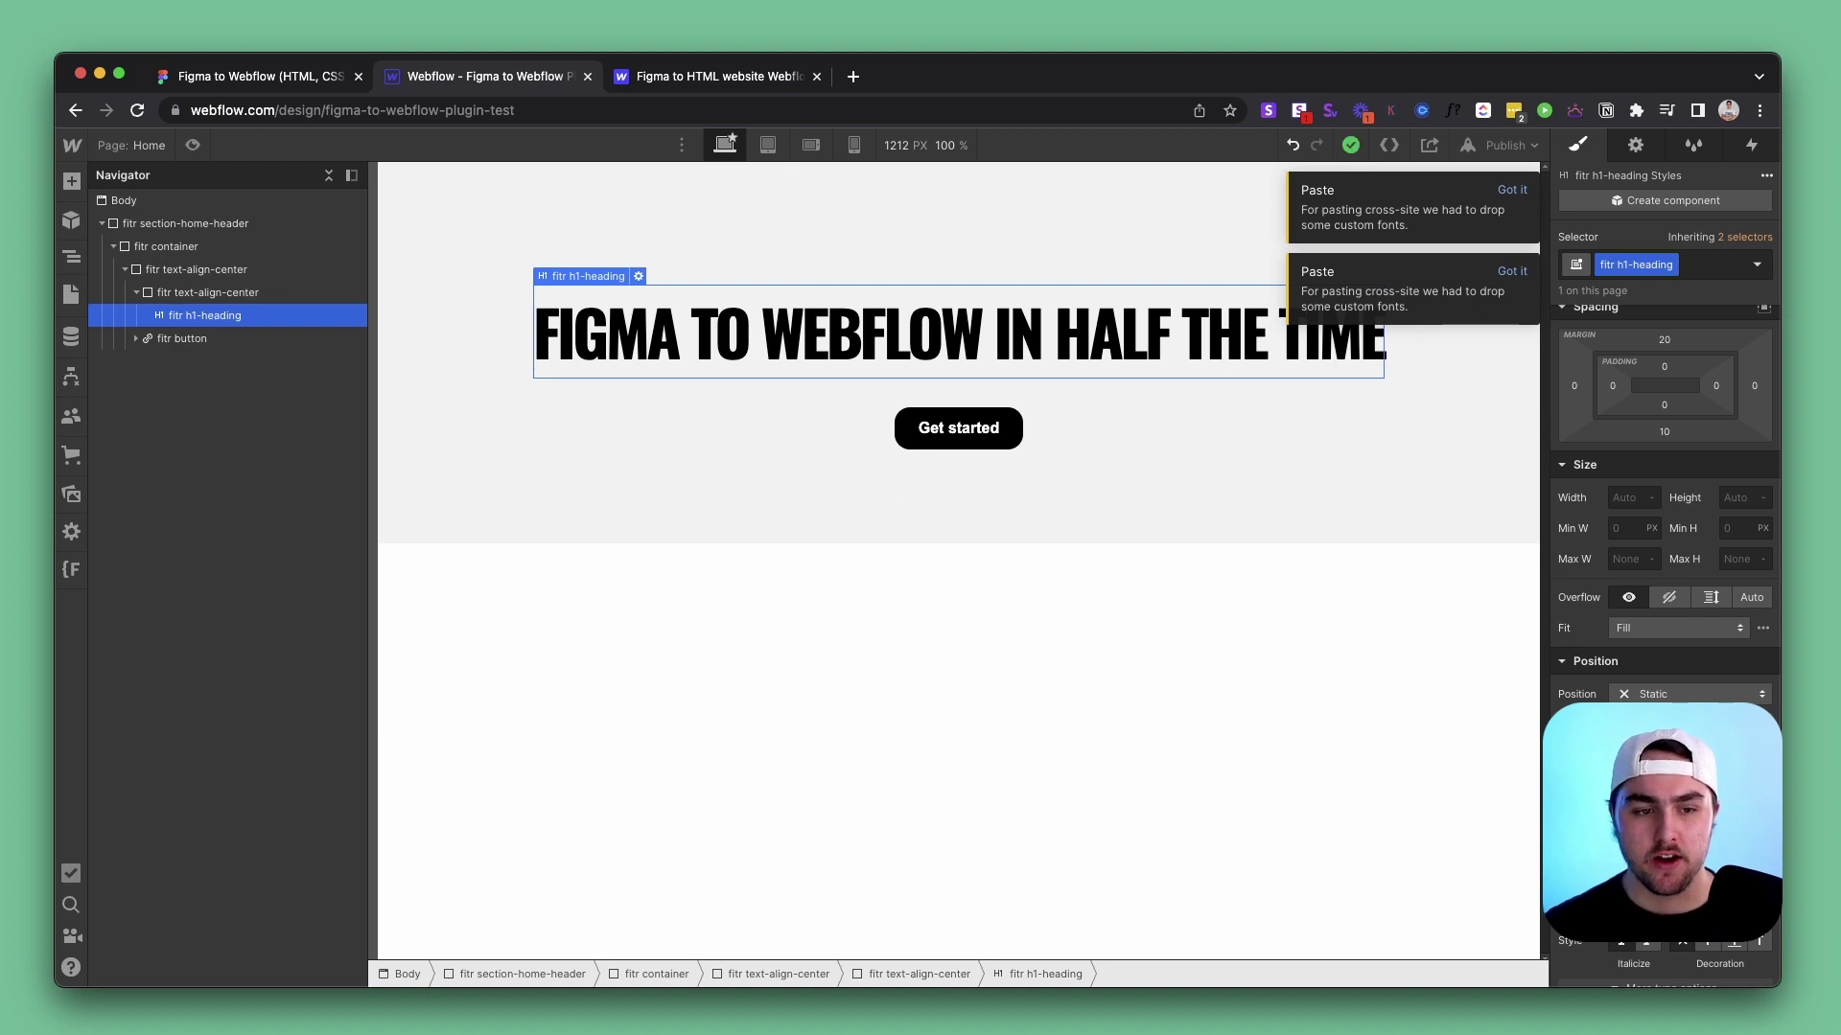
left_click(1315, 494)
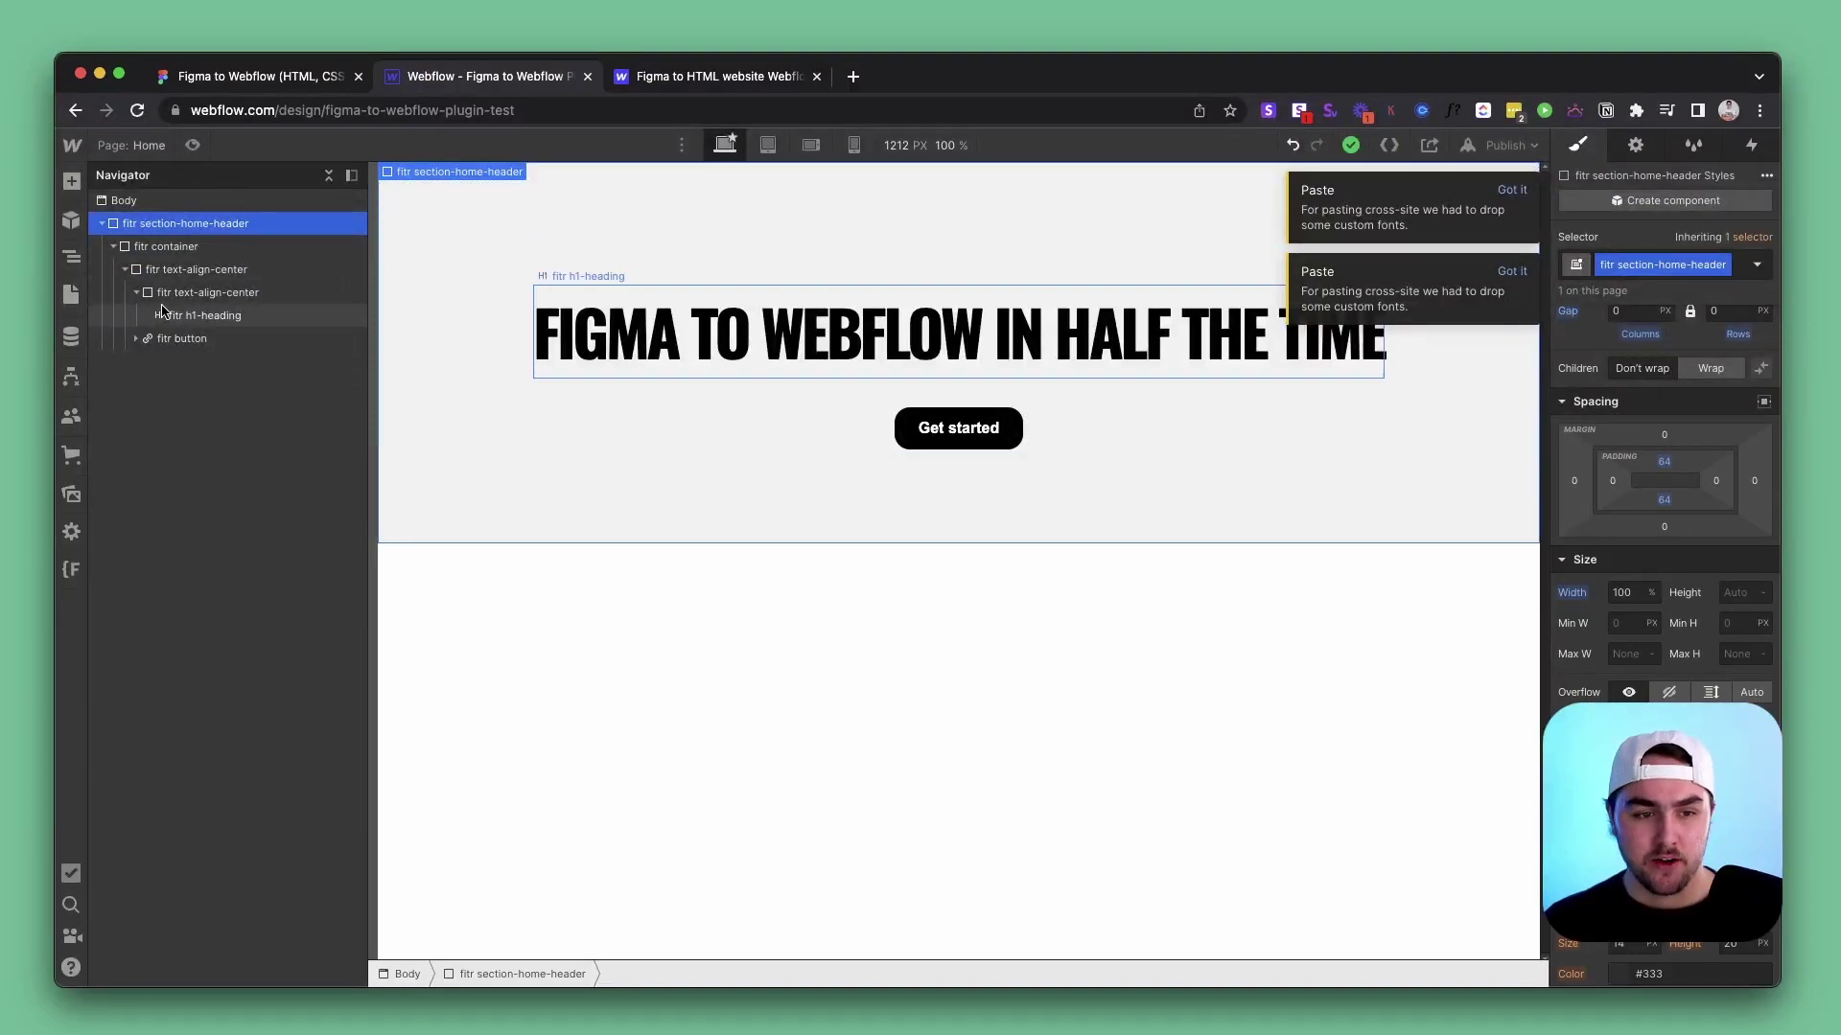
left_click(208, 293)
left_click(197, 269)
left_click(192, 246)
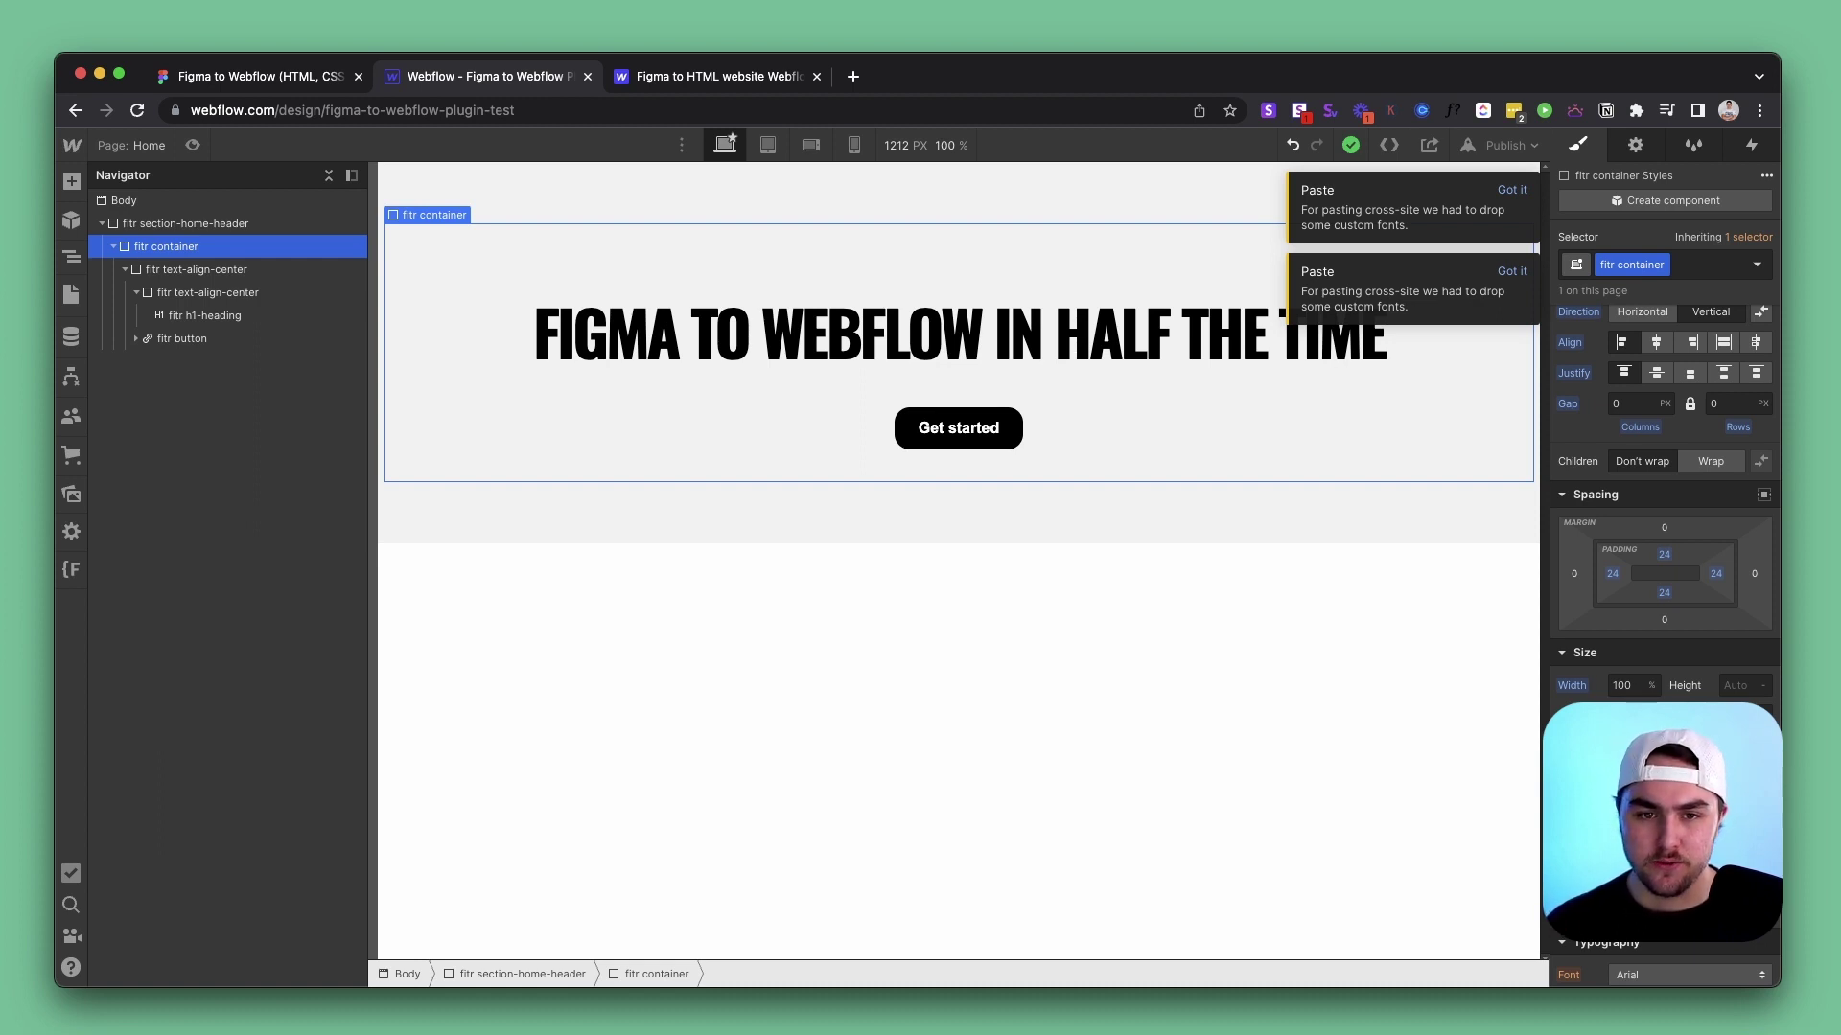
left_click(714, 76)
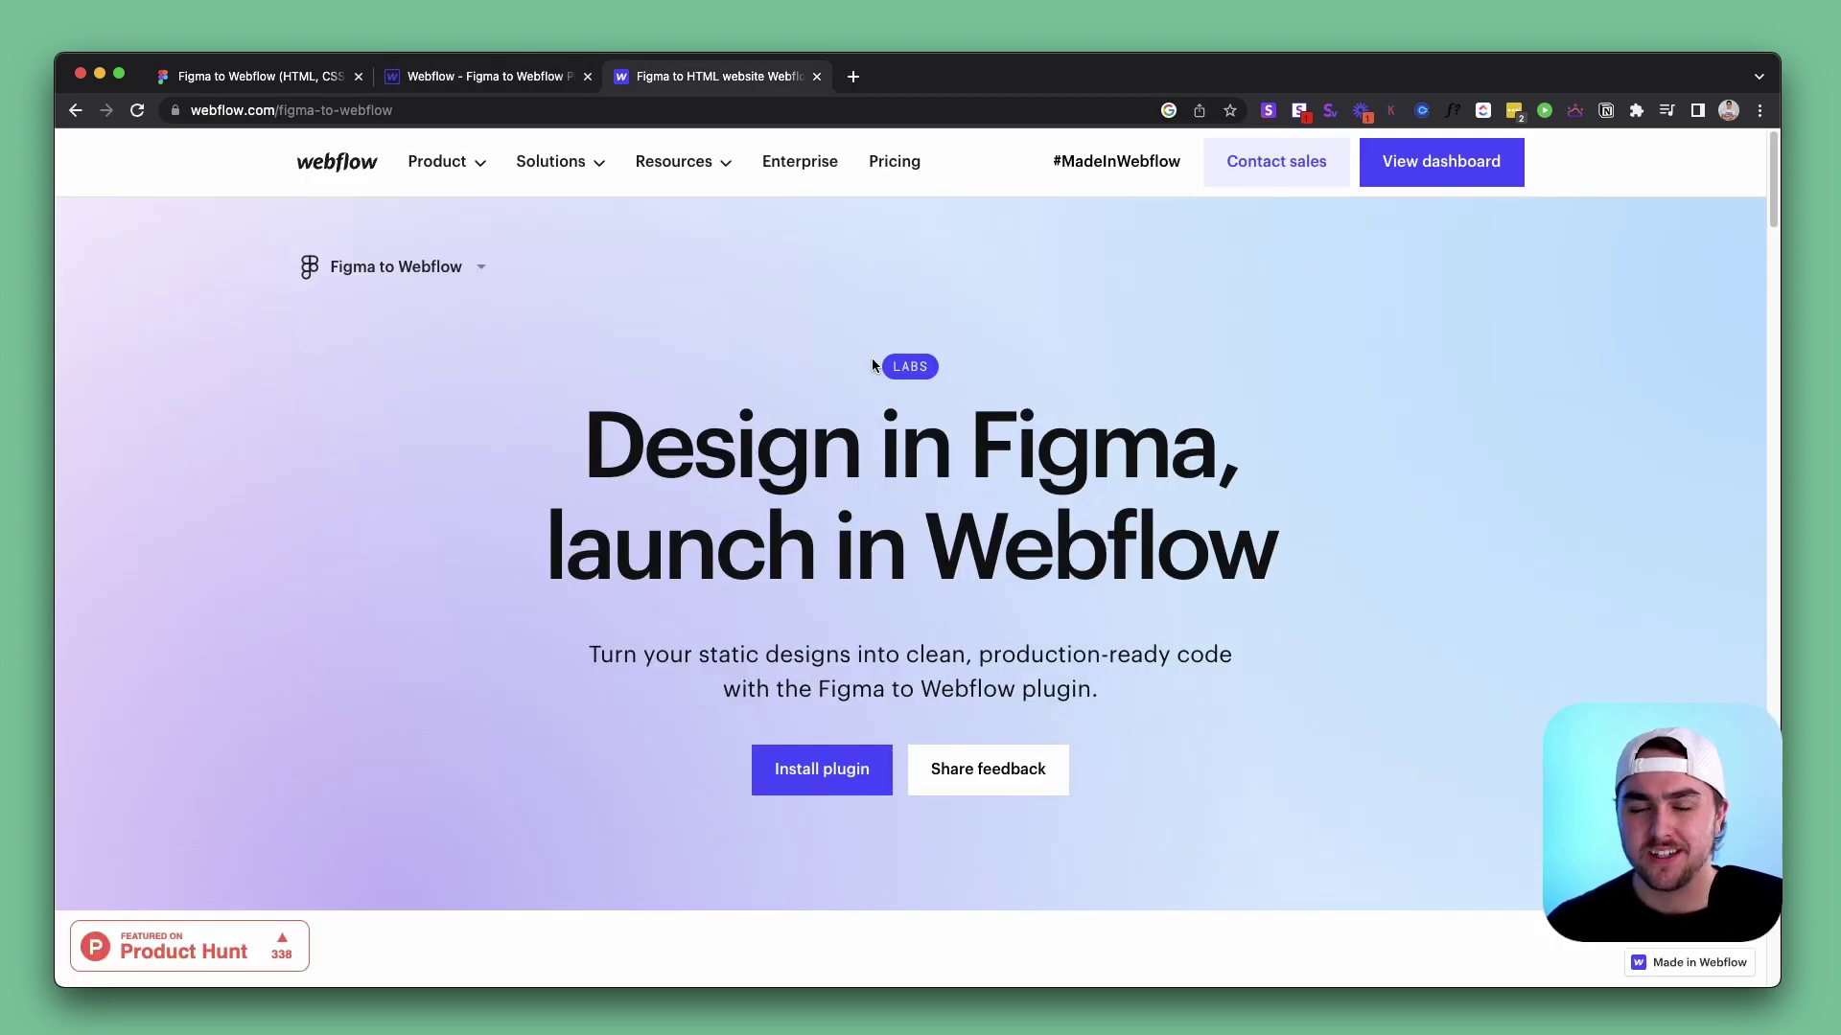